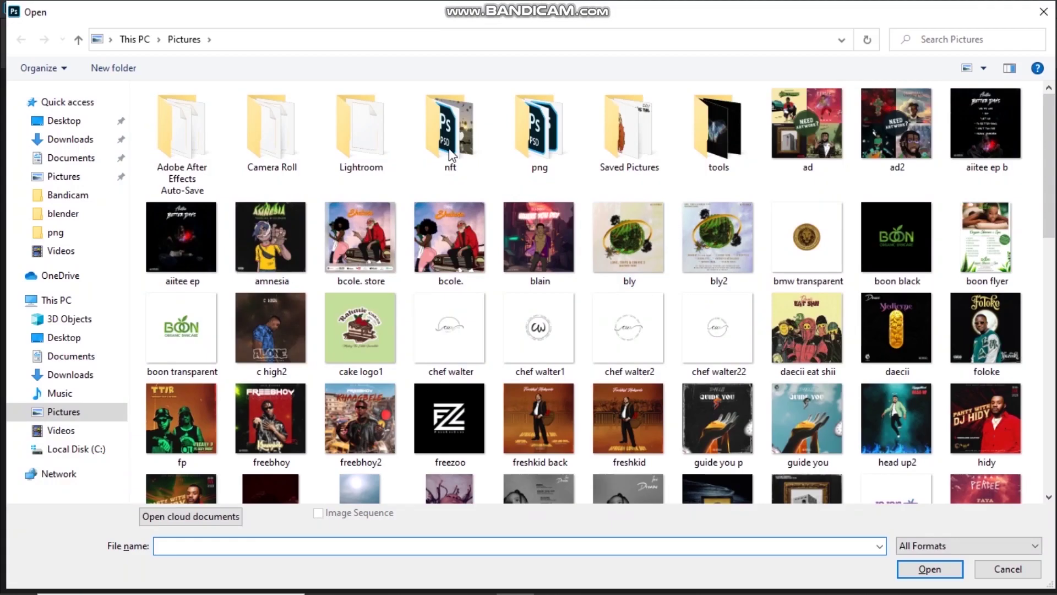
Open the portrait photo "Drake se presenteia com raro anel de quase R$ 2 milhões.jfif" from the Downloads folder.
{"action": "left_click", "coordinate": [83, 141]}
{"action": "left_click", "coordinate": [322, 194]}
{"action": "double_click", "coordinate": [322, 194]}
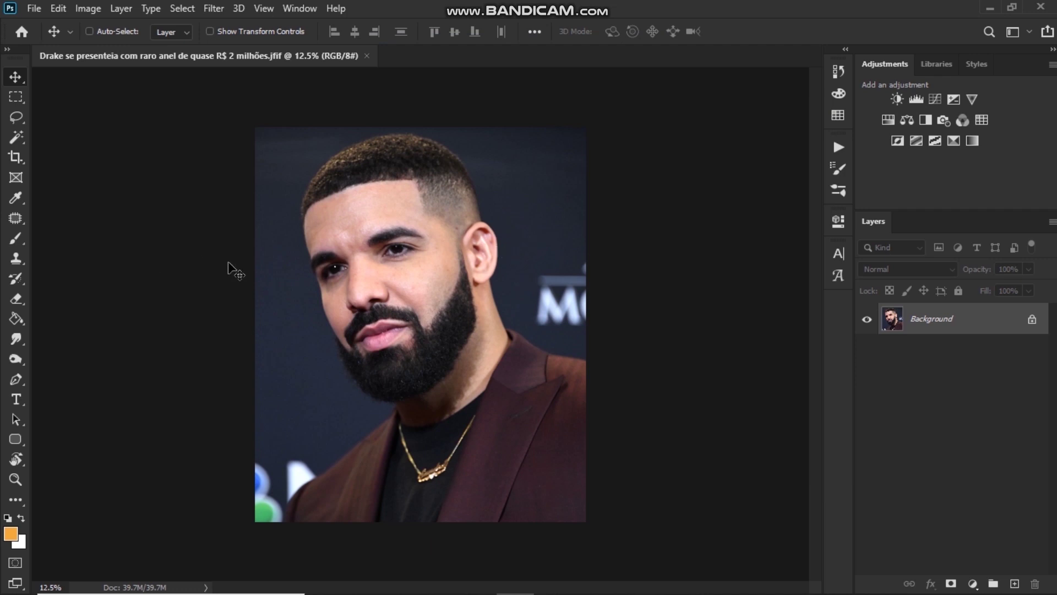
{"action": "left_click", "coordinate": [22, 137]}
{"action": "right_click", "coordinate": [22, 137]}
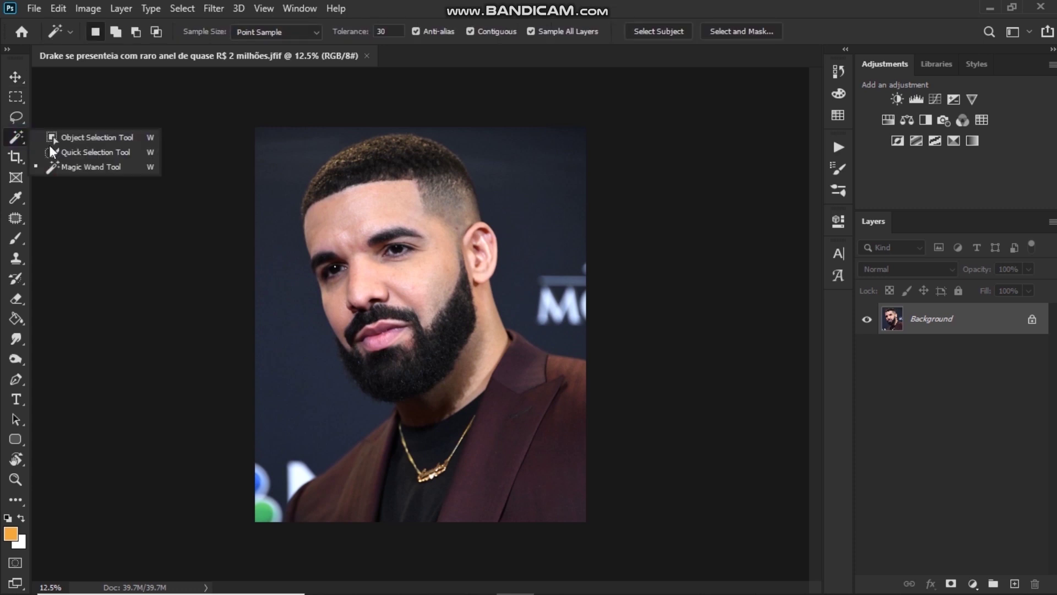
{"action": "left_click", "coordinate": [94, 153]}
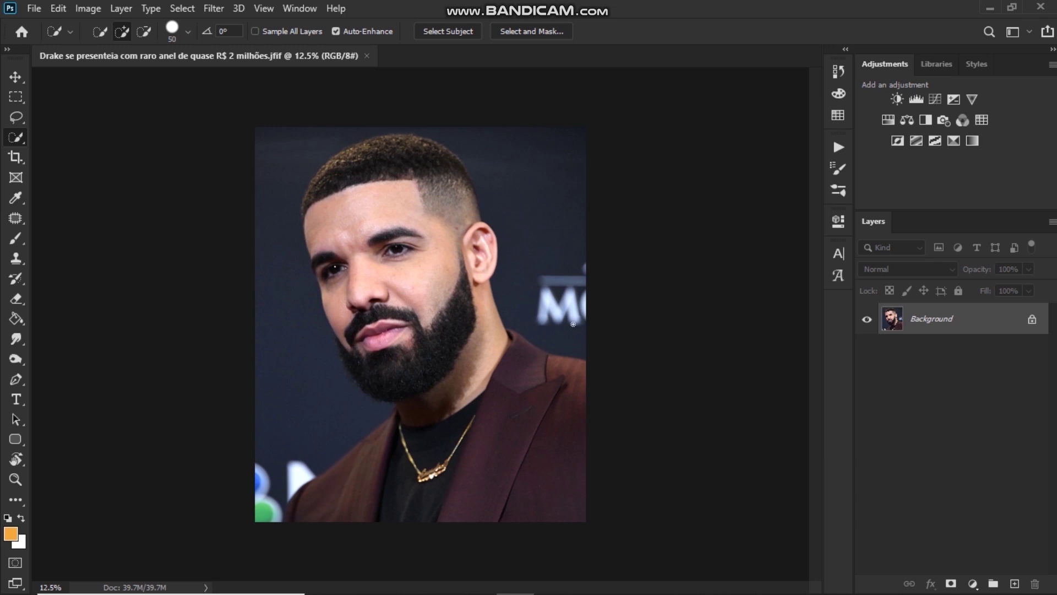
Start a Pen tool path at the photo's right edge and trace the shoulder, jacket collar and neck up to the earlobe.
{"action": "key", "text": "p"}
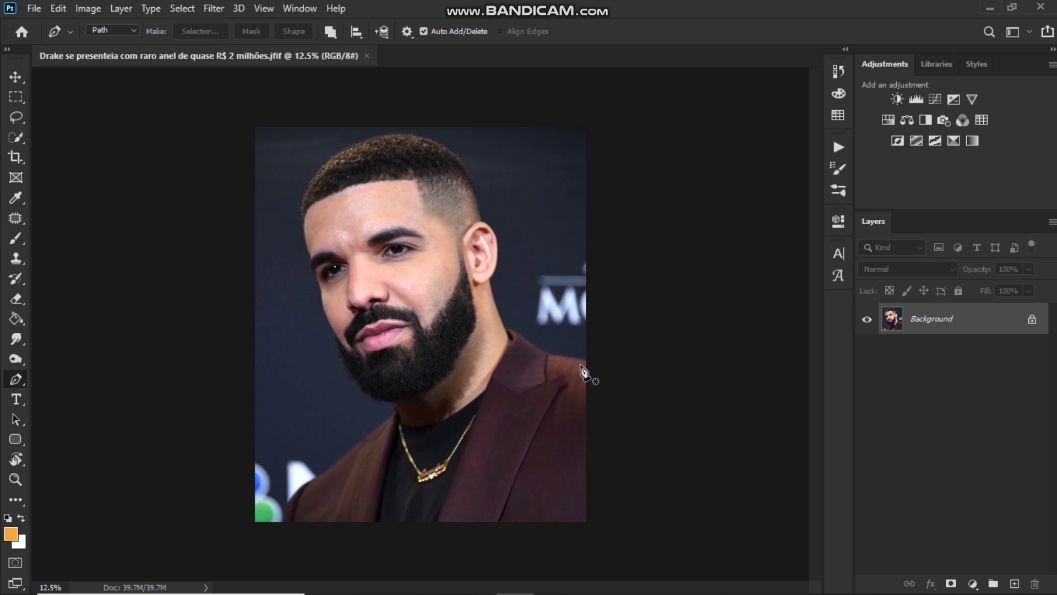
{"action": "scroll", "coordinate": [574, 361], "scroll_direction": "up", "scroll_amount": 8}
{"action": "left_click", "coordinate": [654, 382]}
{"action": "left_click", "coordinate": [493, 352]}
{"action": "left_click_drag", "start_coordinate": [583, 368], "coordinate": [583, 365]}
{"action": "left_click_drag", "start_coordinate": [391, 285], "coordinate": [375, 264]}
{"action": "left_click_drag", "start_coordinate": [315, 246], "coordinate": [401, 403]}
{"action": "left_click", "coordinate": [315, 247], "text": "alt"}
{"action": "left_click_drag", "start_coordinate": [337, 204], "coordinate": [331, 162]}
{"action": "left_click_drag", "start_coordinate": [345, 247], "coordinate": [354, 306], "text": "alt"}
{"action": "left_click", "coordinate": [337, 204], "text": "alt"}
{"action": "left_click_drag", "start_coordinate": [337, 205], "coordinate": [389, 395]}
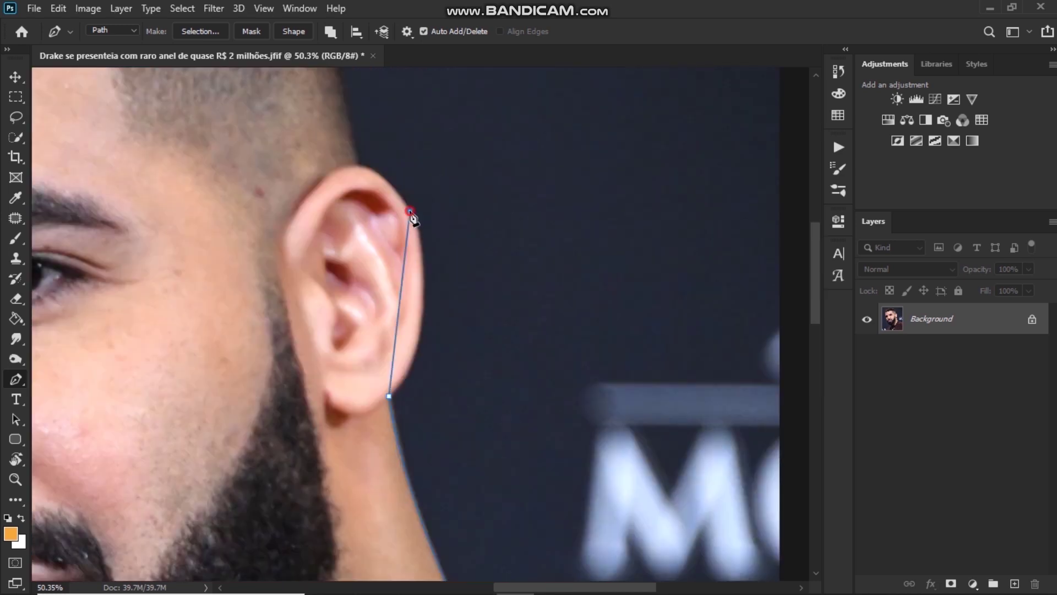
Continue the path around the ear's outer edge to the point where it meets the hair.
{"action": "left_click_drag", "start_coordinate": [409, 210], "coordinate": [376, 158]}
{"action": "left_click_drag", "start_coordinate": [442, 261], "coordinate": [492, 398], "text": "alt"}
{"action": "left_click", "coordinate": [405, 248]}
{"action": "left_click_drag", "start_coordinate": [482, 347], "coordinate": [547, 427]}
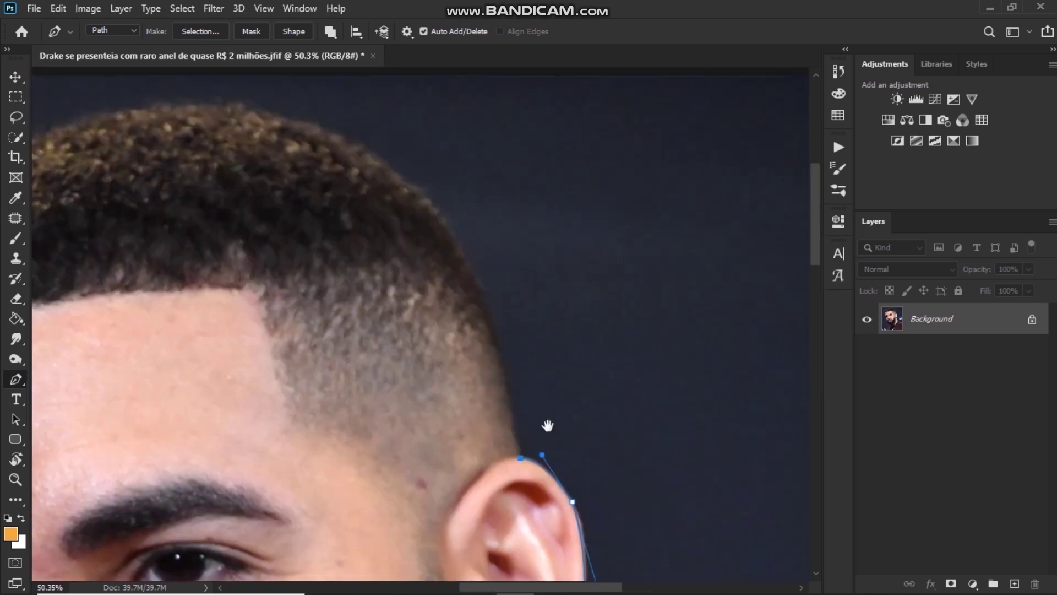
Trace the hair outline from the ear over the top of the head down to the forehead.
{"action": "left_click_drag", "start_coordinate": [398, 191], "coordinate": [308, 118]}
{"action": "left_click_drag", "start_coordinate": [489, 265], "coordinate": [503, 235], "text": "alt"}
{"action": "left_click_drag", "start_coordinate": [412, 159], "coordinate": [606, 237]}
{"action": "left_click_drag", "start_coordinate": [140, 228], "coordinate": [81, 259]}
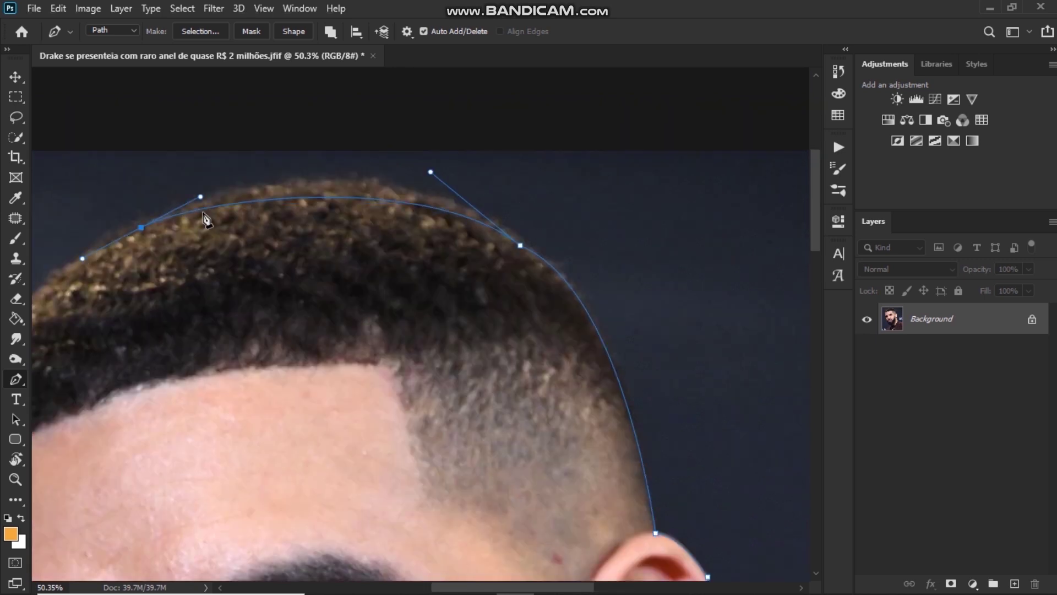
{"action": "left_click_drag", "start_coordinate": [199, 197], "coordinate": [305, 150], "text": "alt"}
{"action": "left_click_drag", "start_coordinate": [300, 244], "coordinate": [550, 106]}
{"action": "left_click_drag", "start_coordinate": [187, 387], "coordinate": [221, 535]}
{"action": "left_click_drag", "start_coordinate": [330, 120], "coordinate": [306, 118], "text": "alt"}
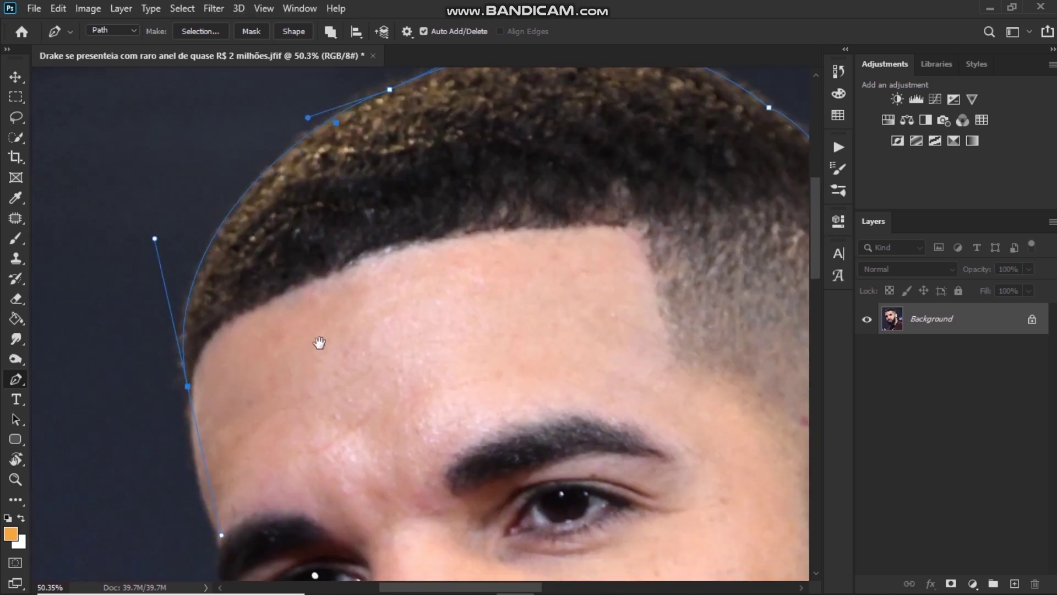
Continue the path along the forehead, eyebrow and cheek down to the start of the beard.
{"action": "left_click_drag", "start_coordinate": [319, 345], "coordinate": [374, 114]}
{"action": "left_click", "coordinate": [244, 156], "text": "alt"}
{"action": "left_click", "coordinate": [246, 187]}
{"action": "left_click_drag", "start_coordinate": [274, 299], "coordinate": [297, 331]}
{"action": "left_click_drag", "start_coordinate": [300, 297], "coordinate": [375, 150]}
{"action": "left_click", "coordinate": [350, 152], "text": "alt"}
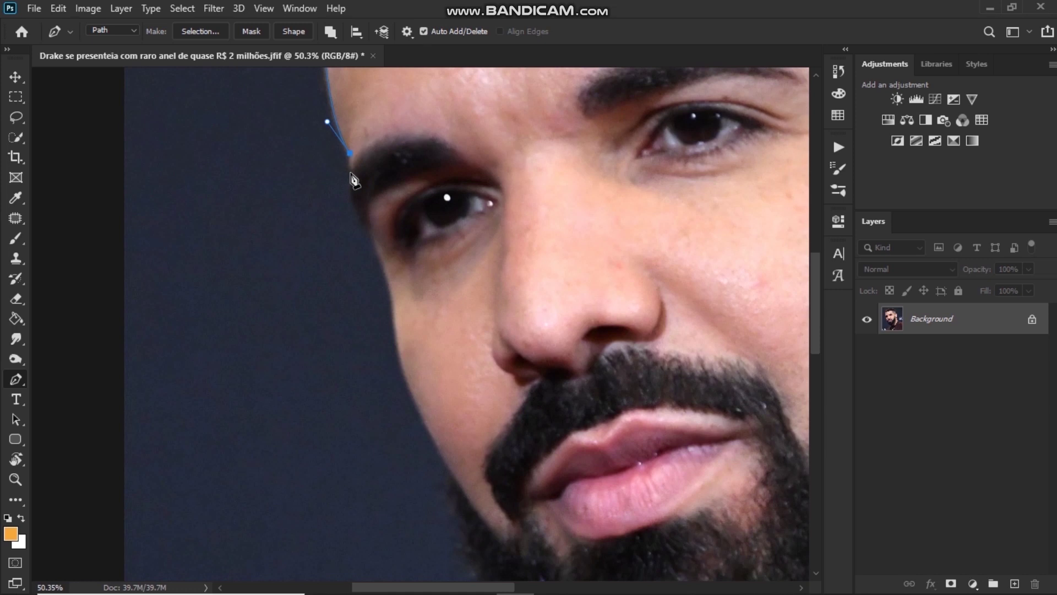
{"action": "left_click", "coordinate": [351, 172]}
{"action": "left_click_drag", "start_coordinate": [371, 235], "coordinate": [406, 263]}
{"action": "left_click", "coordinate": [372, 236], "text": "alt"}
{"action": "left_click_drag", "start_coordinate": [394, 313], "coordinate": [321, 142]}
{"action": "left_click_drag", "start_coordinate": [328, 294], "coordinate": [363, 348]}
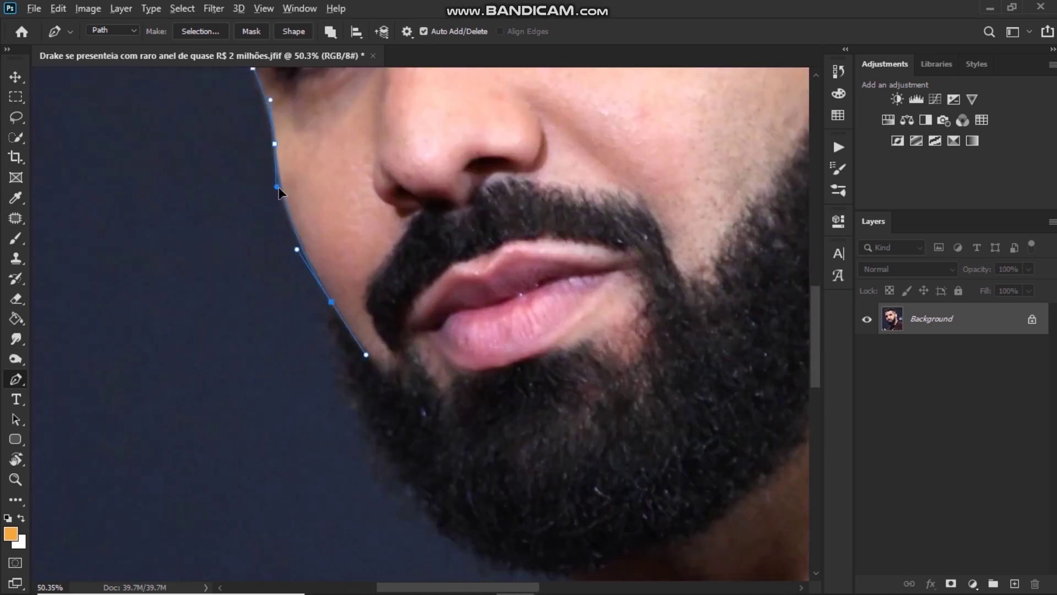
Trace the beard's outer edge around the chin to where it meets the neck.
{"action": "scroll", "coordinate": [329, 294], "scroll_direction": "down", "scroll_amount": 5}
{"action": "left_click", "coordinate": [341, 204]}
{"action": "left_click_drag", "start_coordinate": [381, 304], "coordinate": [397, 322]}
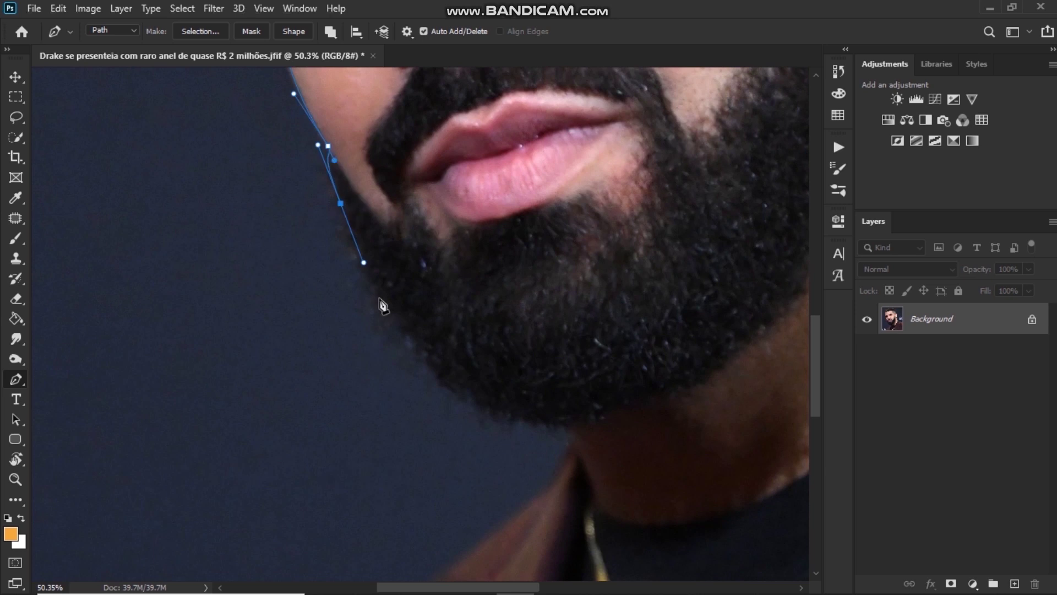
{"action": "left_click_drag", "start_coordinate": [430, 366], "coordinate": [453, 384]}
{"action": "left_click_drag", "start_coordinate": [563, 425], "coordinate": [470, 415]}
{"action": "left_click", "coordinate": [563, 424], "text": "alt"}
{"action": "left_click", "coordinate": [572, 450]}
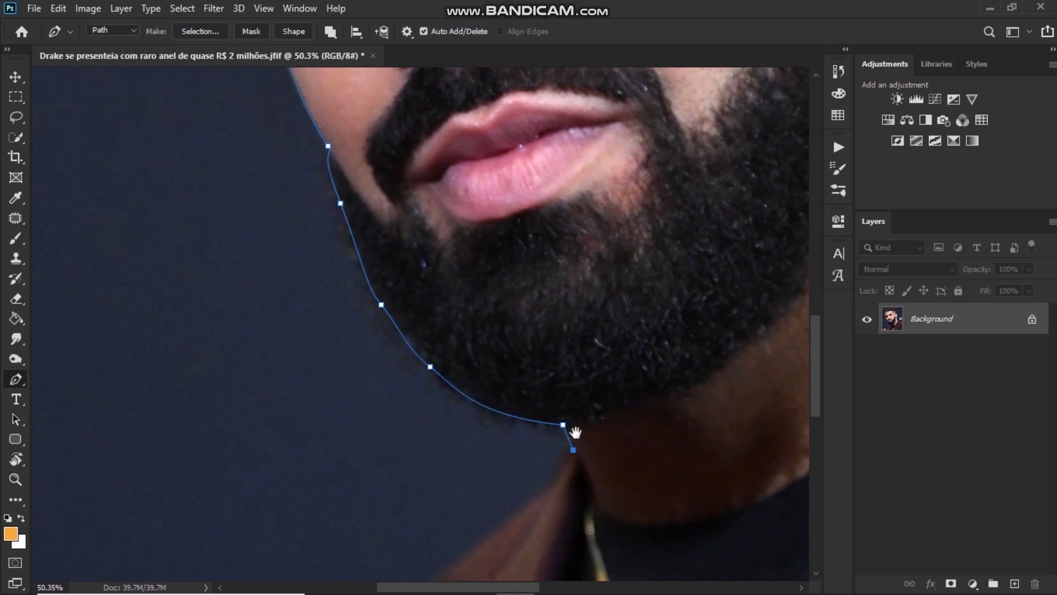
Continue the path from the neck along the jacket's sloping shoulder beside the blurred logo, undoing the misplaced last point.
{"action": "left_click_drag", "start_coordinate": [575, 431], "coordinate": [589, 253]}
{"action": "left_click_drag", "start_coordinate": [566, 314], "coordinate": [561, 334]}
{"action": "left_click_drag", "start_coordinate": [399, 453], "coordinate": [378, 467]}
{"action": "left_click", "coordinate": [399, 453], "text": "alt"}
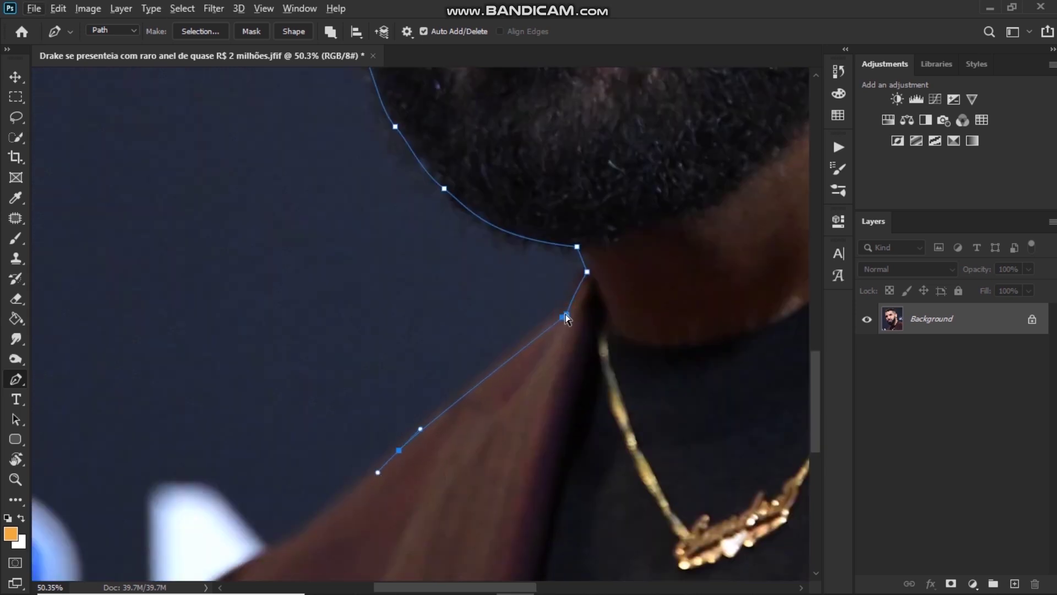
{"action": "left_click_drag", "start_coordinate": [415, 371], "coordinate": [615, 128]}
{"action": "left_click_drag", "start_coordinate": [465, 320], "coordinate": [453, 325]}
{"action": "left_click_drag", "start_coordinate": [354, 416], "coordinate": [326, 489]}
{"action": "left_click", "coordinate": [332, 513]}
{"action": "key", "text": "ctrl+z"}
Carry the path below the photo's lower edge and close it at its starting point by the shoulder.
{"action": "scroll", "coordinate": [488, 252], "scroll_direction": "down", "scroll_amount": 4}
{"action": "left_click_drag", "start_coordinate": [562, 292], "coordinate": [302, 387]}
{"action": "left_click", "coordinate": [701, 458]}
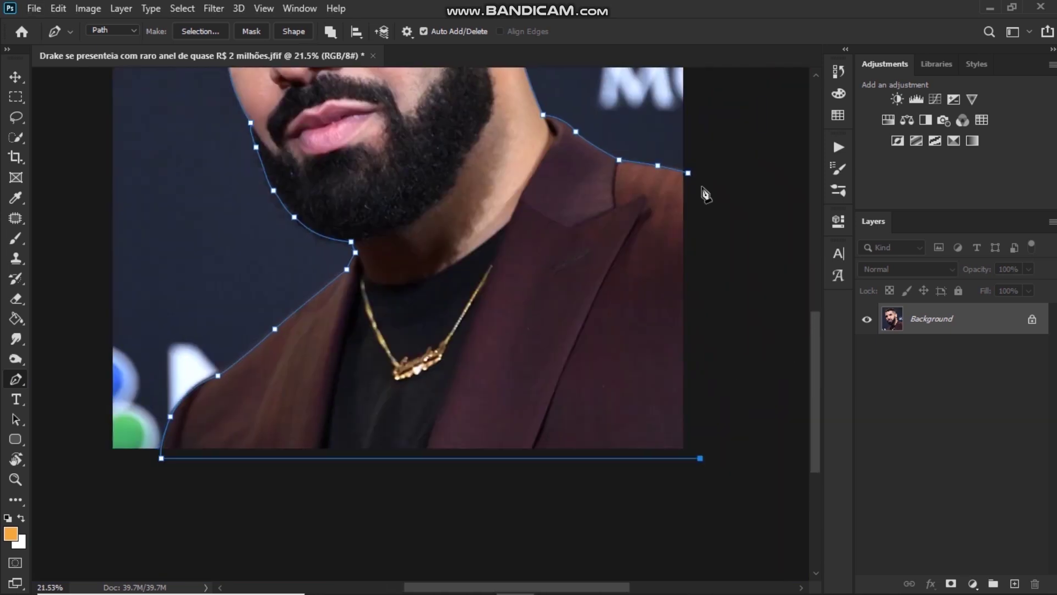
{"action": "left_click", "coordinate": [689, 172]}
{"action": "scroll", "coordinate": [443, 275], "scroll_direction": "down", "scroll_amount": 4}
{"action": "scroll", "coordinate": [446, 278], "scroll_direction": "up", "scroll_amount": 2}
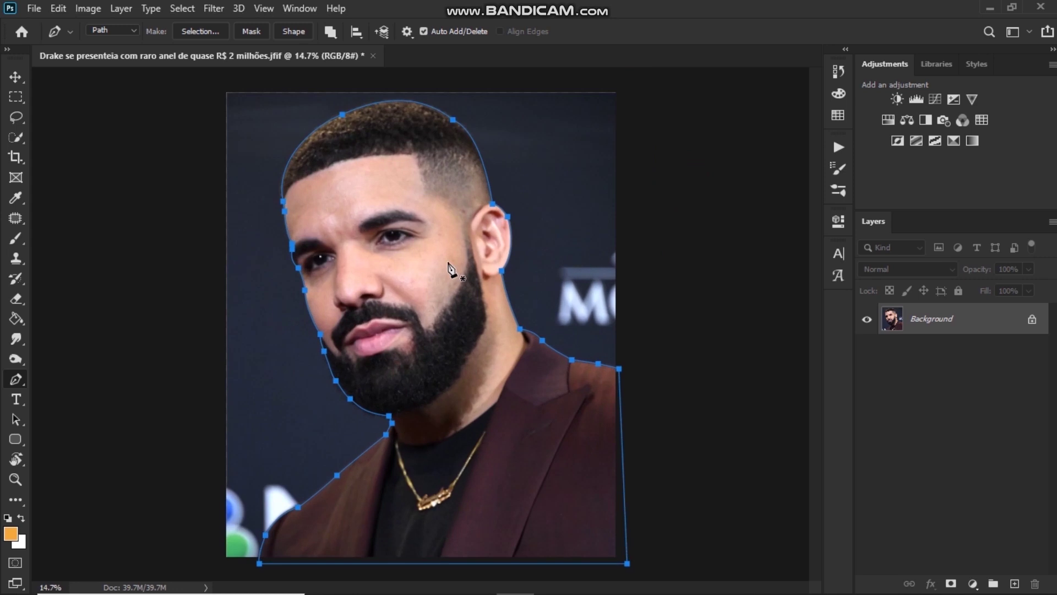
Convert the path into a new anti-aliased selection with a 0-pixel feather and use it to mask the Background layer.
{"action": "left_click", "coordinate": [215, 33]}
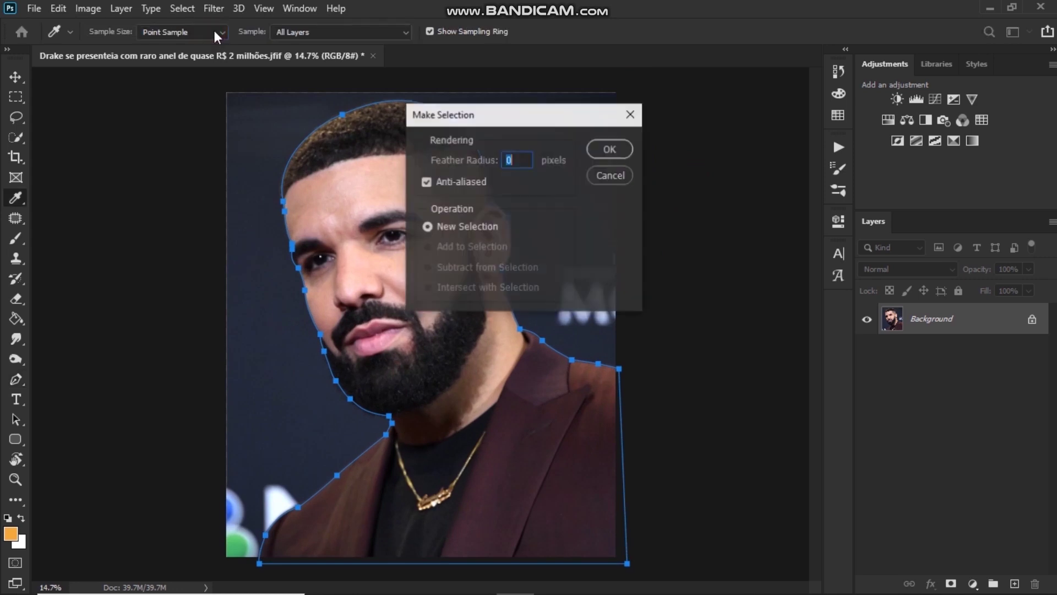
{"action": "left_click", "coordinate": [611, 149]}
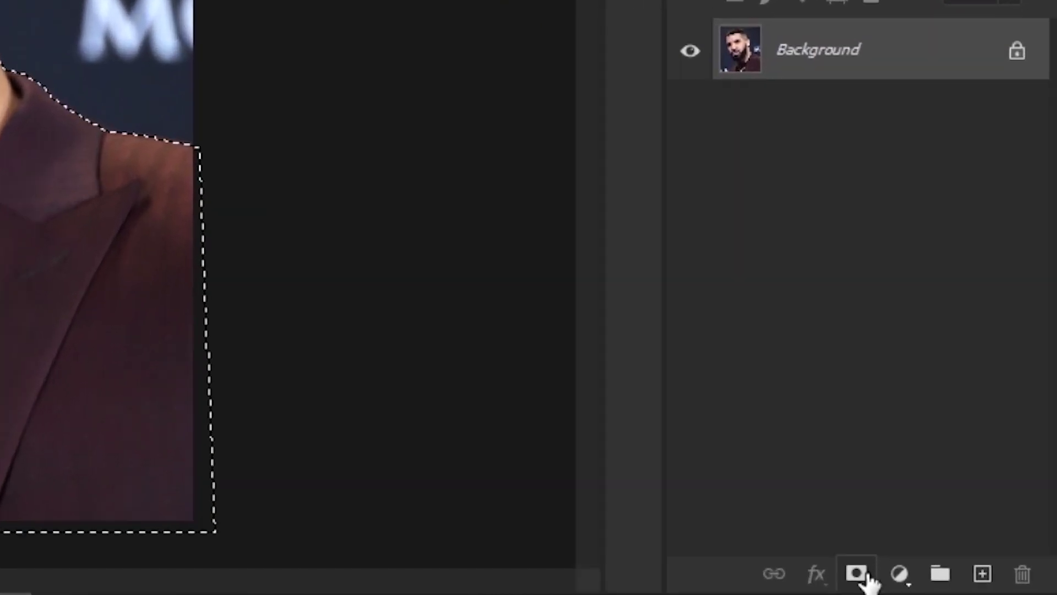
{"action": "left_click", "coordinate": [951, 584]}
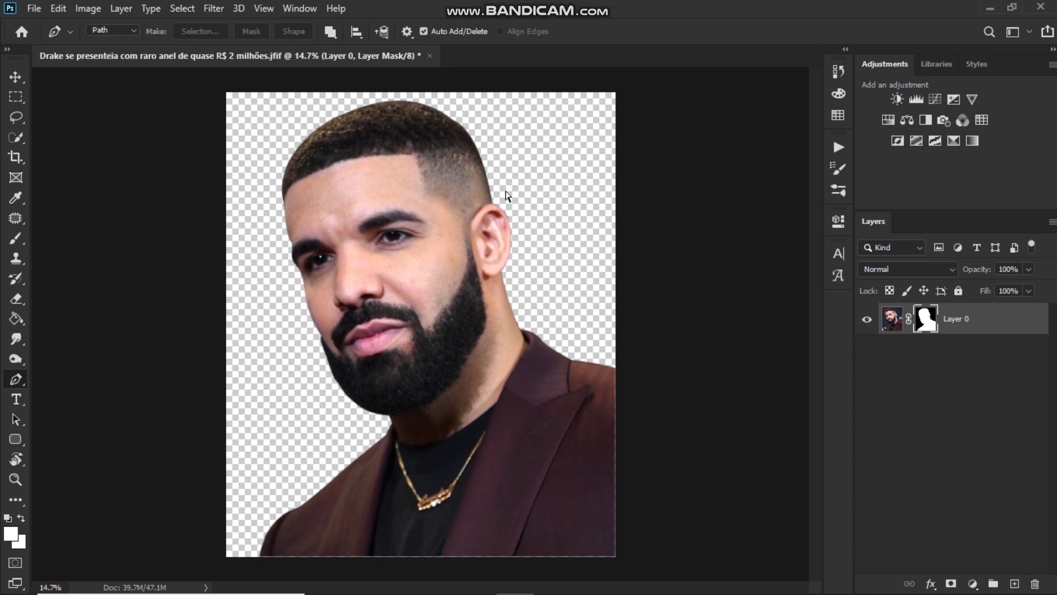
Duplicate the masked layer and bake the copy's mask into its pixels by converting it to a smart object and rasterizing it.
{"action": "key", "text": "ctrl+j"}
{"action": "right_click", "coordinate": [1027, 326]}
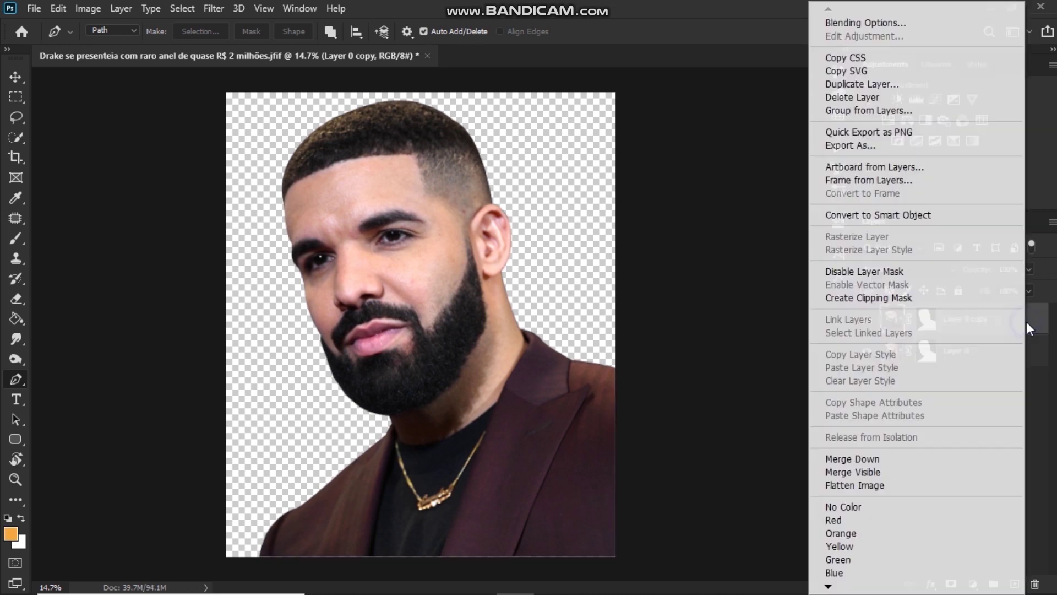
{"action": "left_click", "coordinate": [913, 205]}
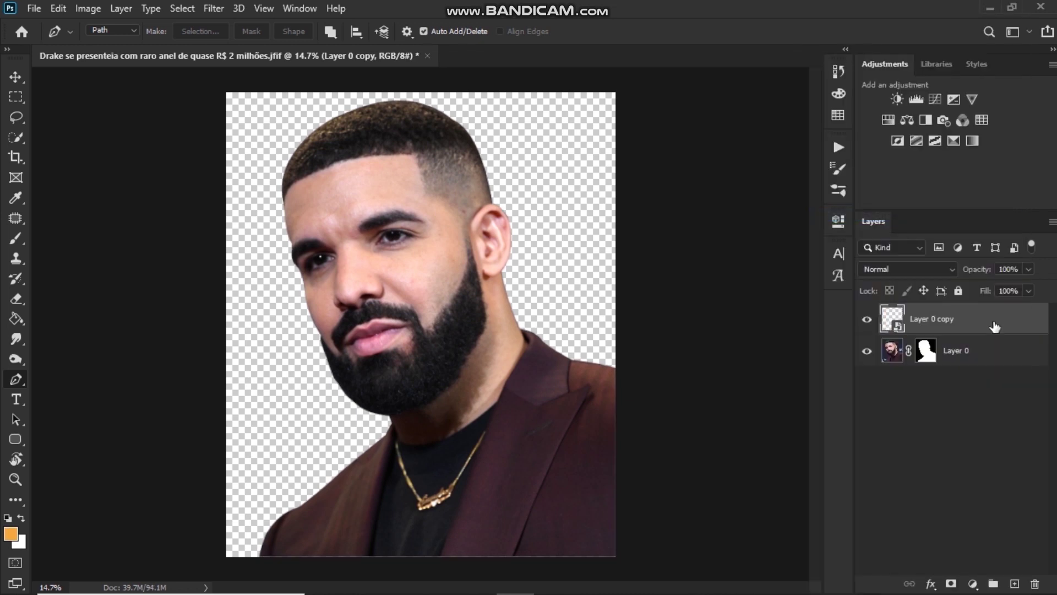
{"action": "right_click", "coordinate": [1000, 319]}
{"action": "left_click", "coordinate": [875, 294]}
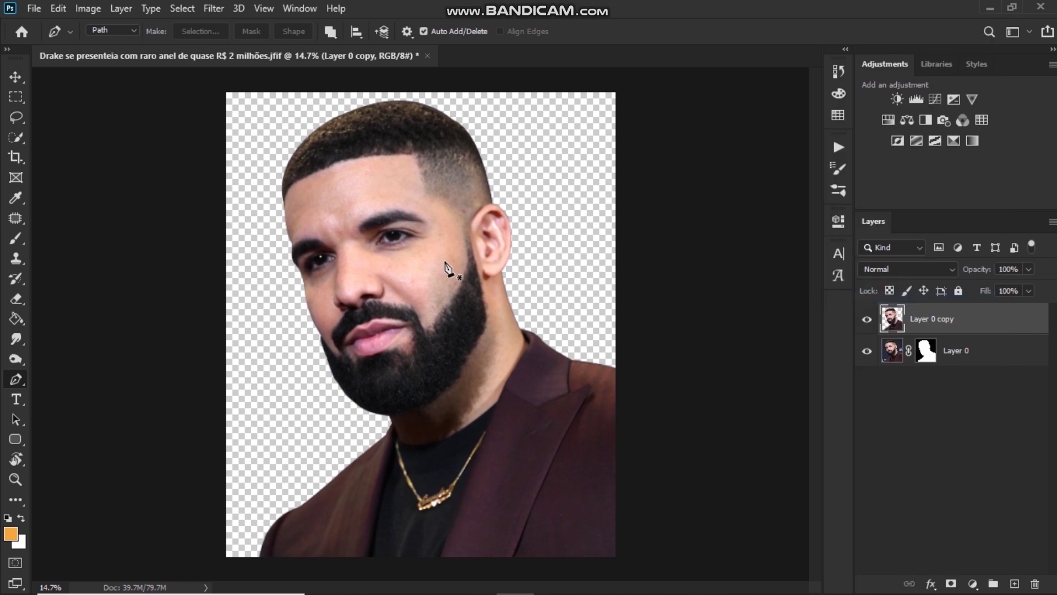
Apply the Oil Paint filter to the copied layer with Stylization 10.0, Cleanliness 10.0, Scale 0.1, Bristle Detail 0.0, lighting angle -60 and Shine 0.0.
{"action": "left_click", "coordinate": [214, 8]}
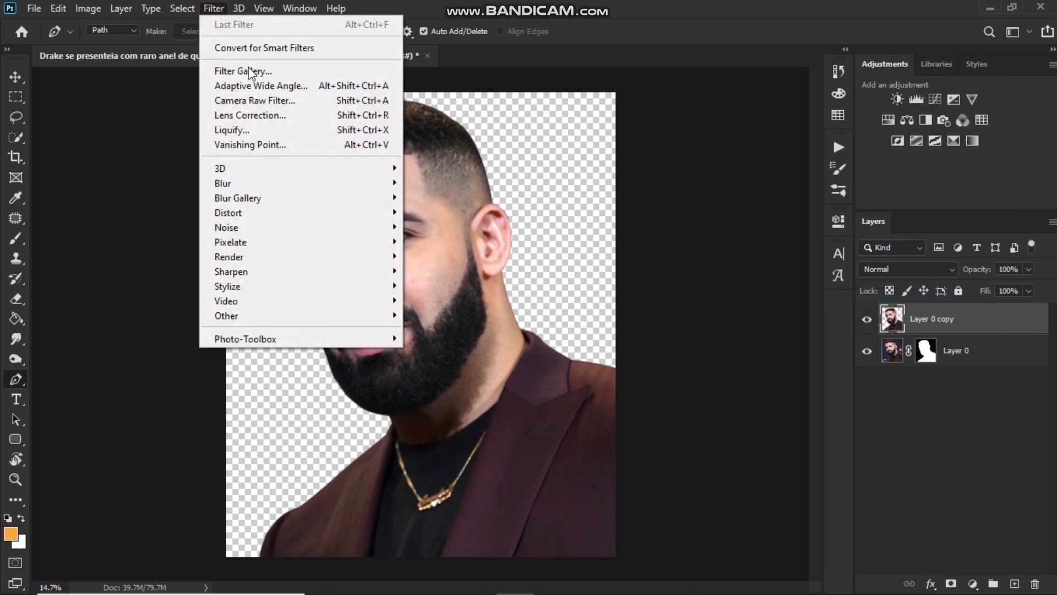
{"action": "mouse_move", "coordinate": [312, 274]}
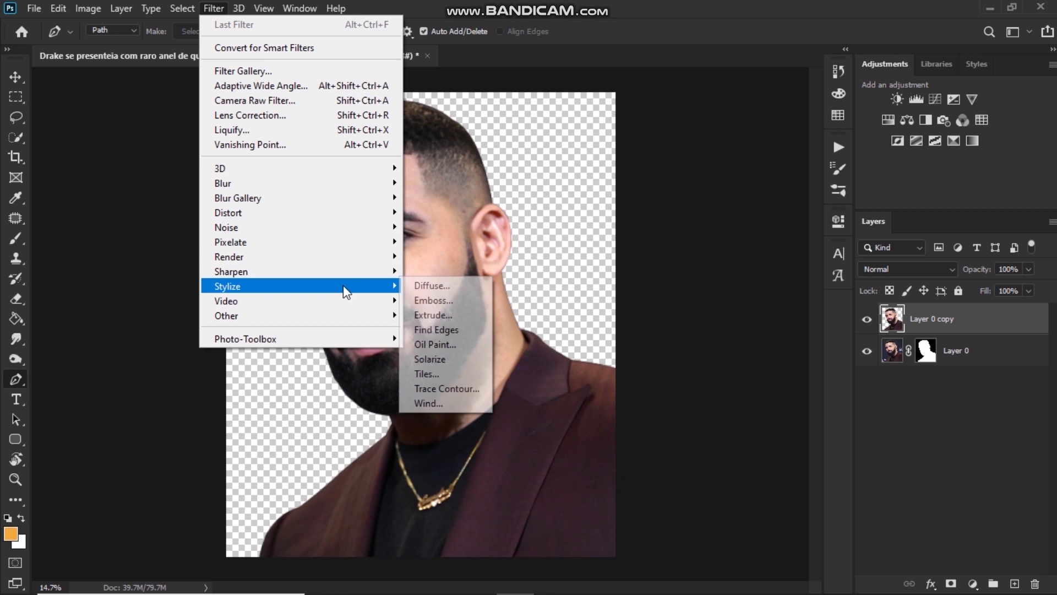
{"action": "left_click", "coordinate": [439, 345]}
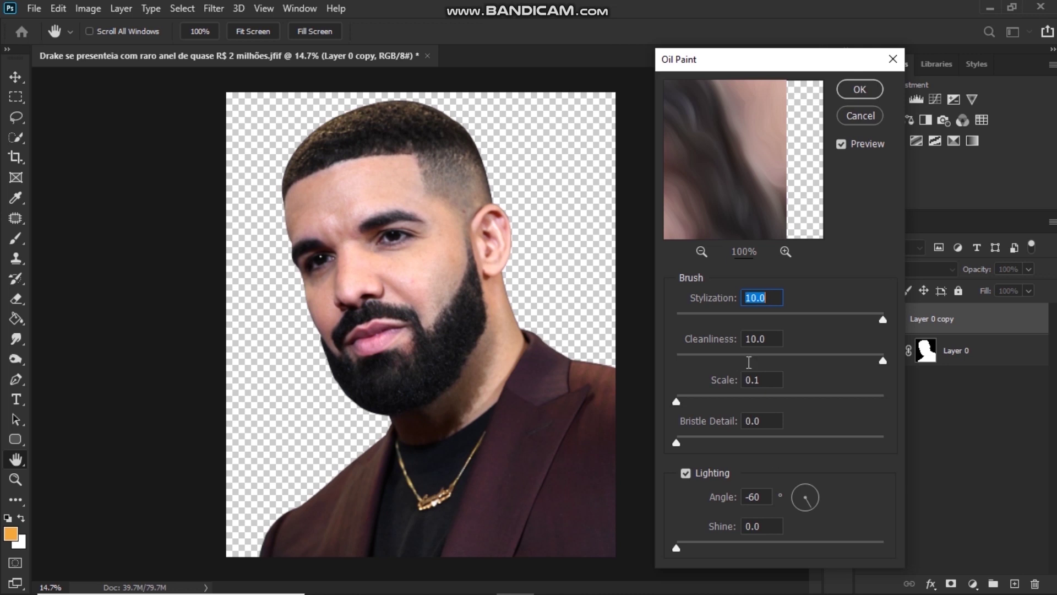
{"action": "left_click", "coordinate": [857, 88]}
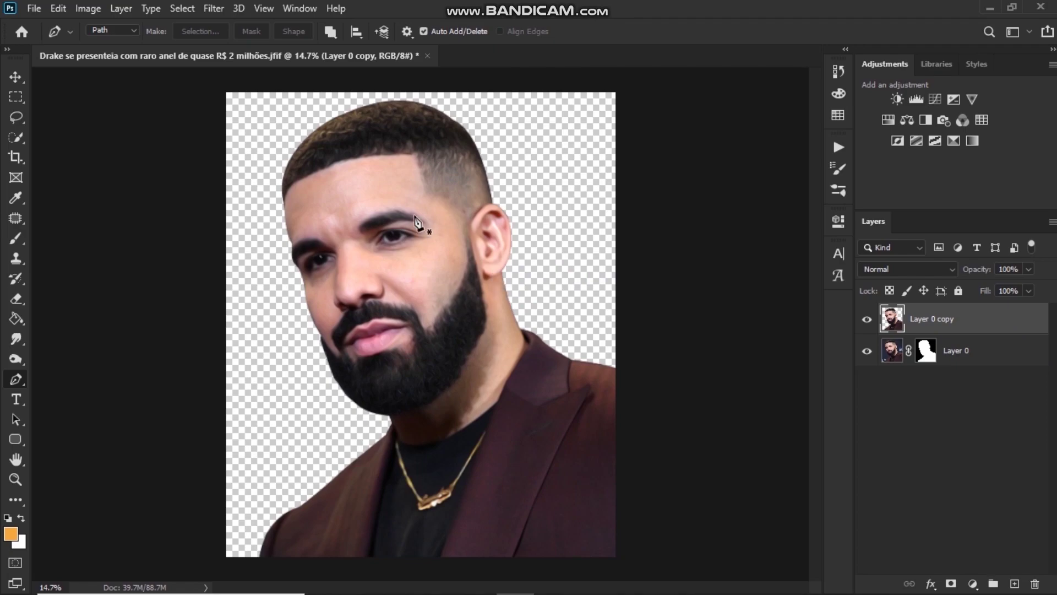
{"action": "scroll", "coordinate": [394, 160], "scroll_direction": "up", "scroll_amount": 4}
{"action": "left_click_drag", "start_coordinate": [389, 153], "coordinate": [432, 170]}
{"action": "left_click_drag", "start_coordinate": [430, 130], "coordinate": [432, 62]}
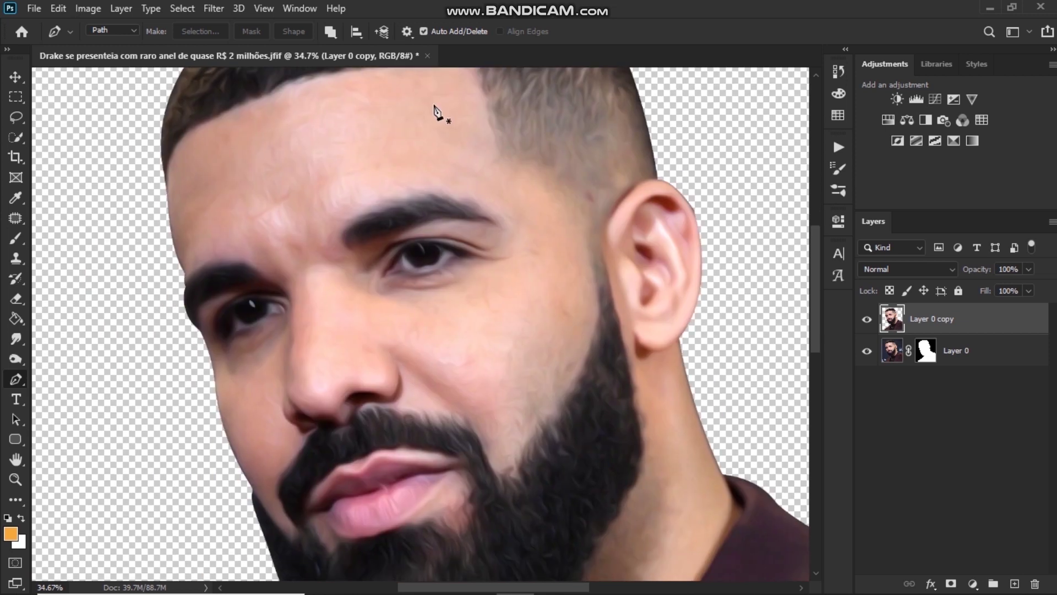
{"action": "scroll", "coordinate": [492, 280], "scroll_direction": "down", "scroll_amount": 3}
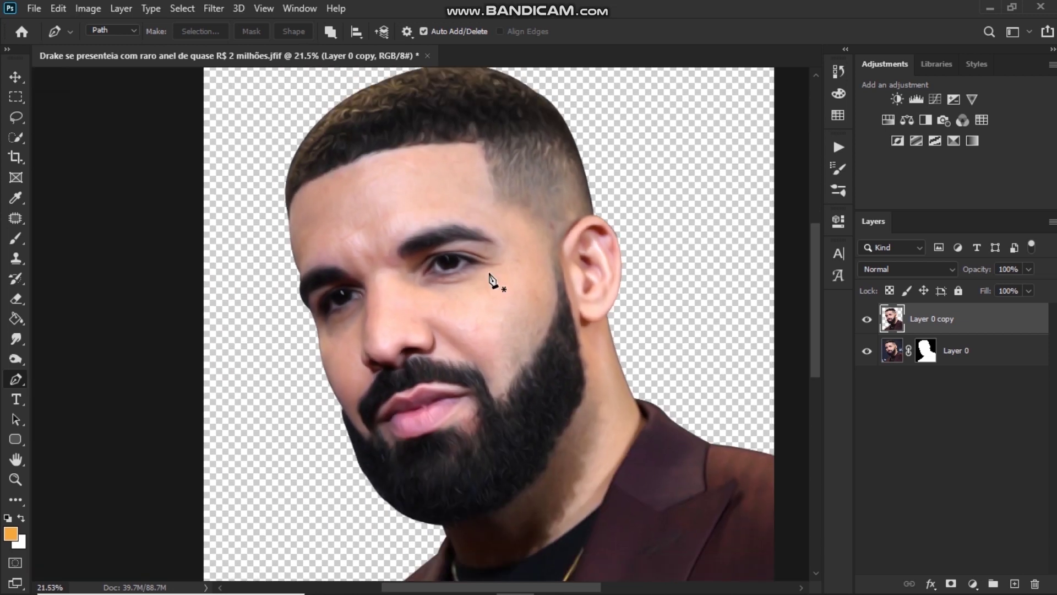
{"action": "scroll", "coordinate": [492, 281], "scroll_direction": "down", "scroll_amount": 1}
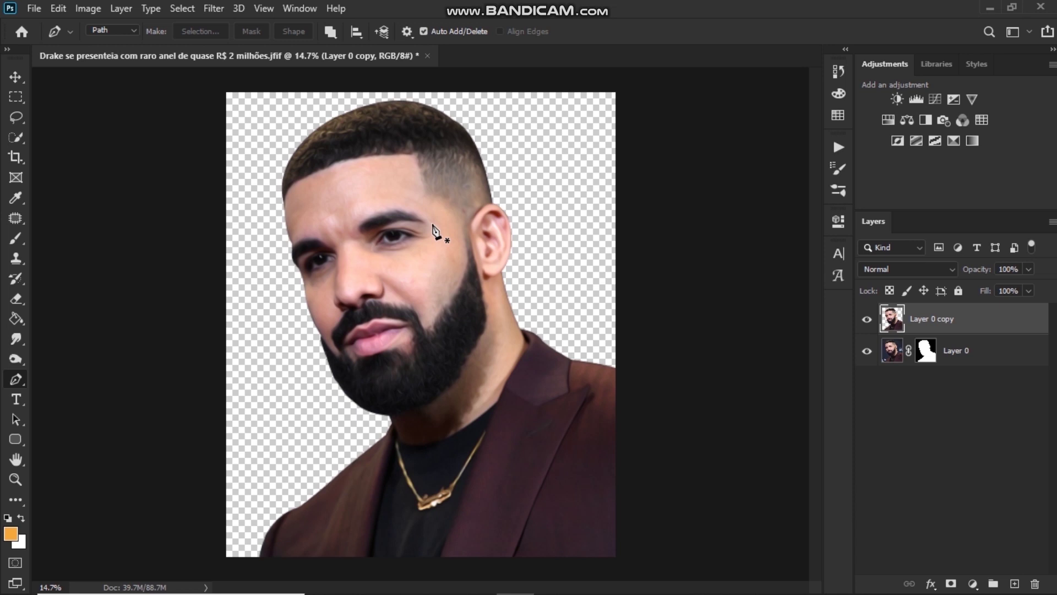
Duplicate the oil-painted layer and add a Threshold adjustment clipped to the new copy.
{"action": "key", "text": "ctrl+j"}
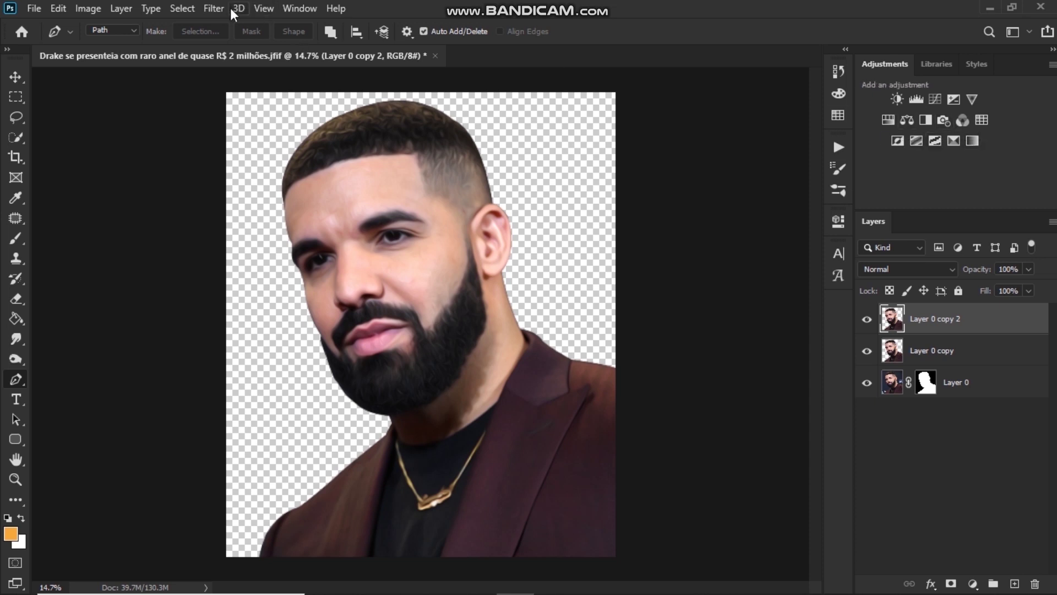
{"action": "left_click", "coordinate": [305, 8]}
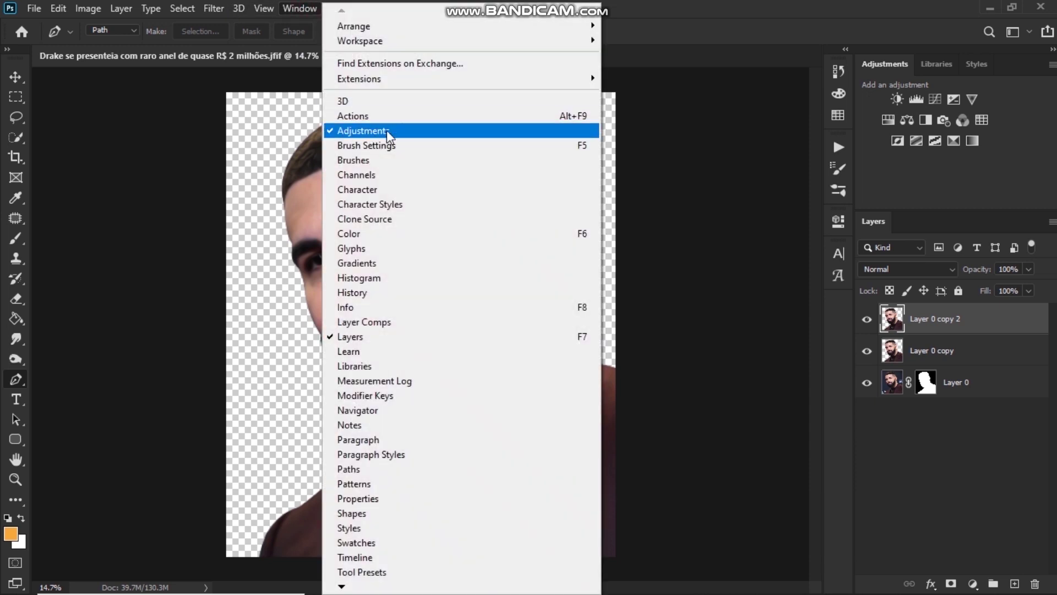
{"action": "left_click", "coordinate": [934, 141]}
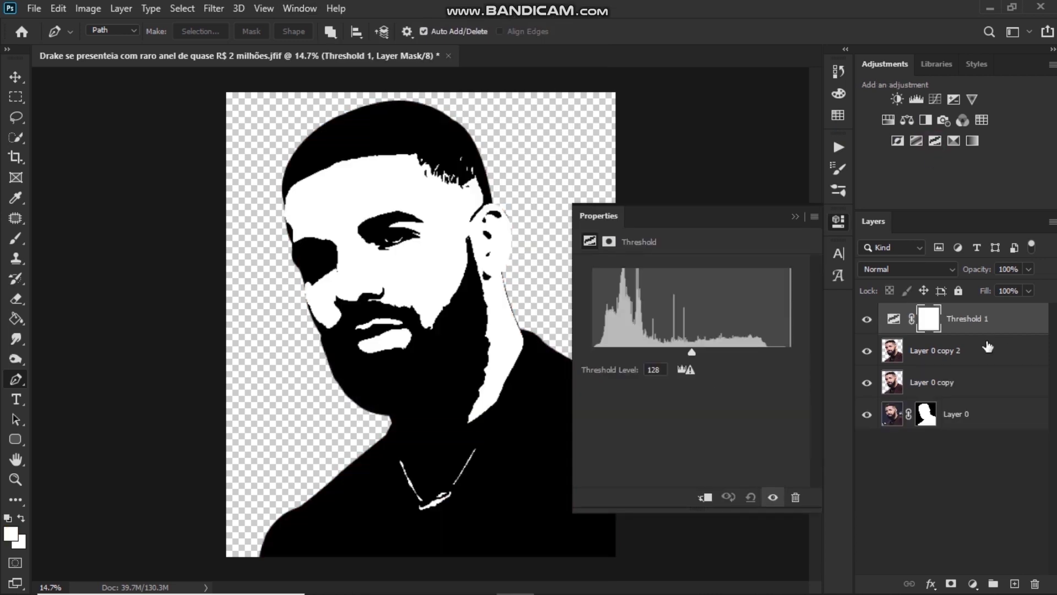
{"action": "left_click_drag", "start_coordinate": [990, 344], "coordinate": [999, 330]}
{"action": "left_click", "coordinate": [999, 330], "text": "alt"}
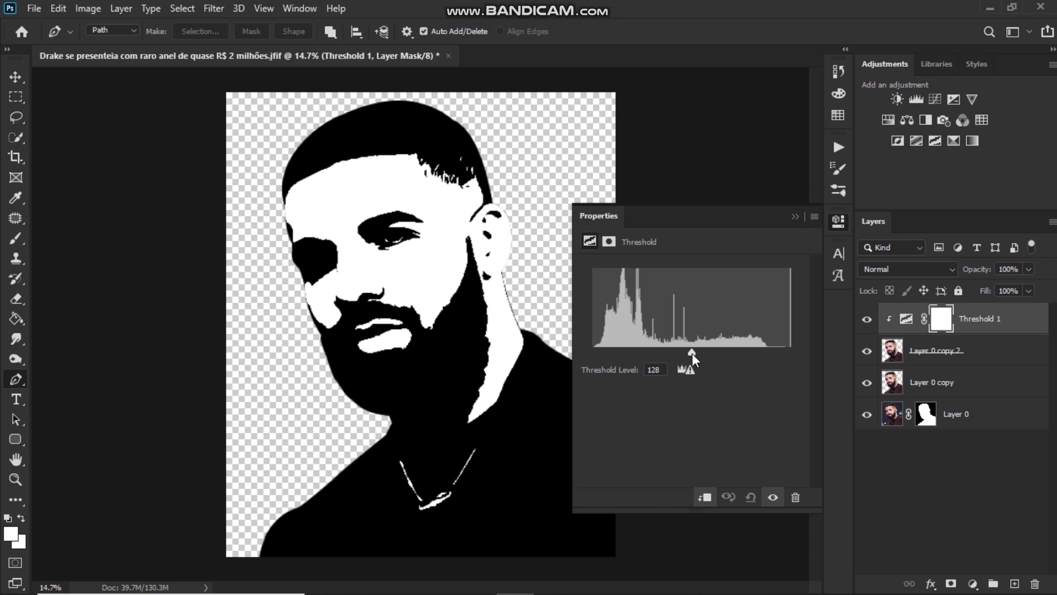
Set the Threshold level to 203 and add a new empty layer above the adjustment.
{"action": "left_click_drag", "start_coordinate": [692, 353], "coordinate": [749, 375]}
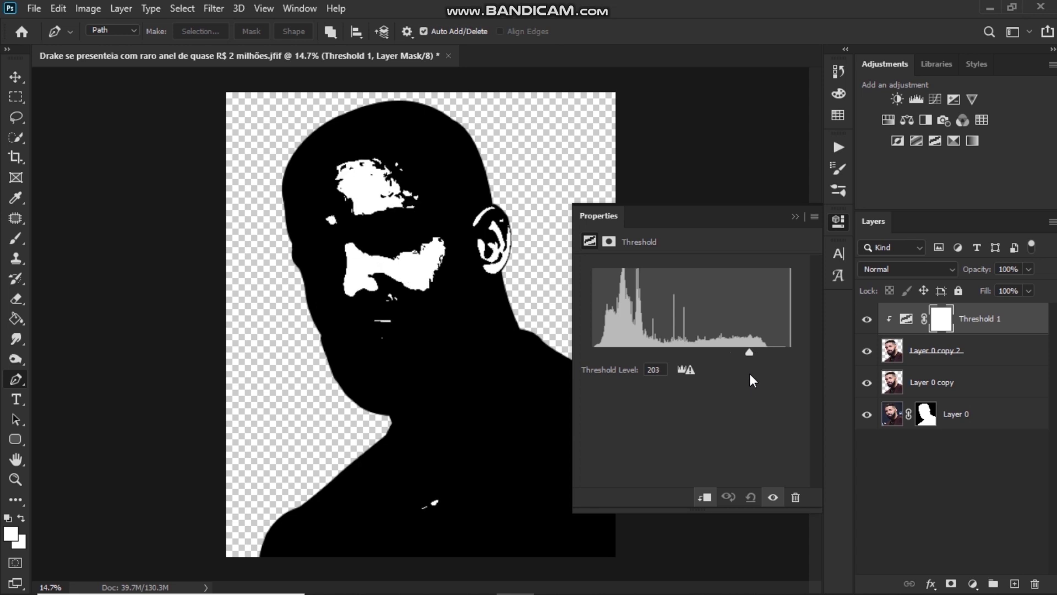
{"action": "left_click", "coordinate": [798, 217]}
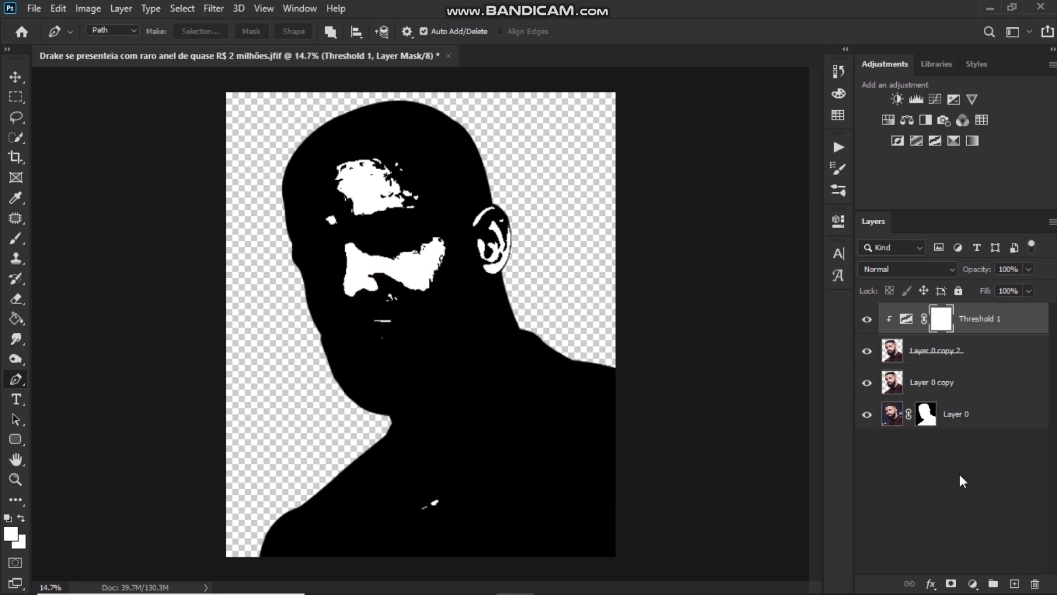
{"action": "left_click", "coordinate": [1015, 584]}
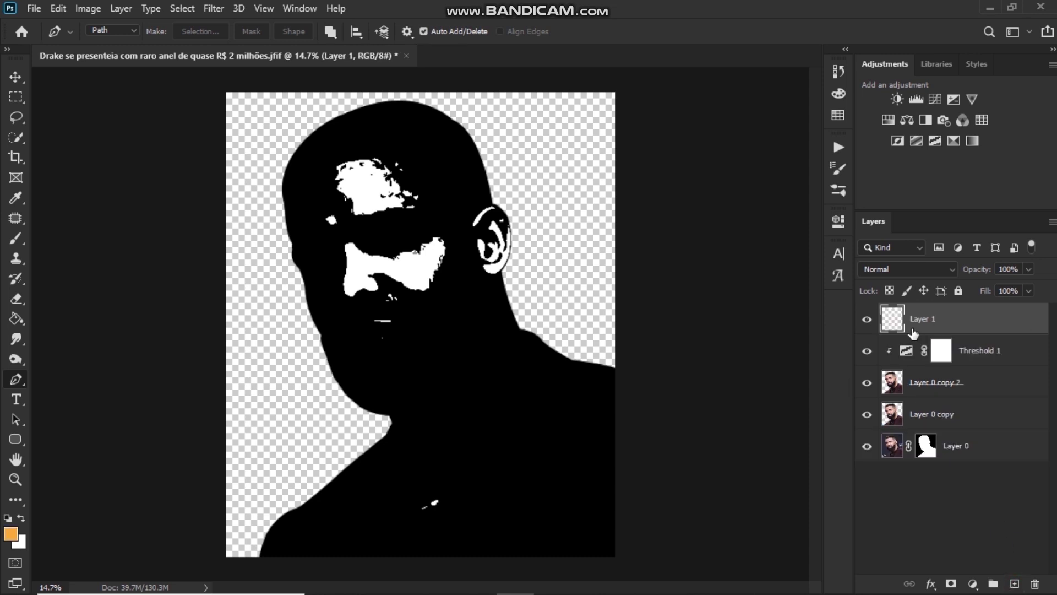
Select the portrait's black areas with Color Range and fill them with black on the empty Layer 1.
{"action": "left_click", "coordinate": [187, 10]}
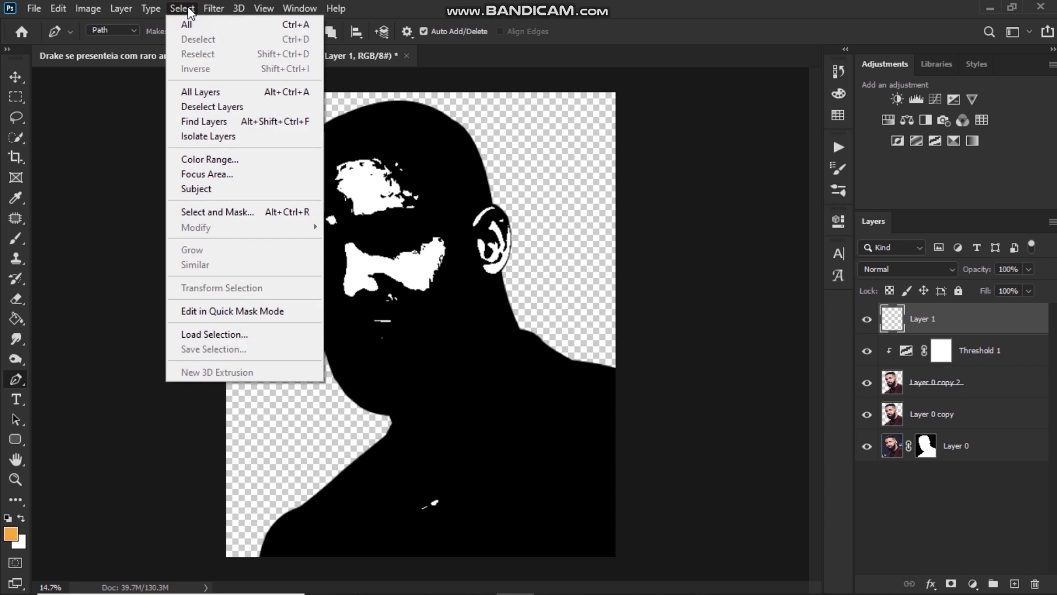
{"action": "left_click", "coordinate": [247, 161]}
{"action": "left_click", "coordinate": [380, 134]}
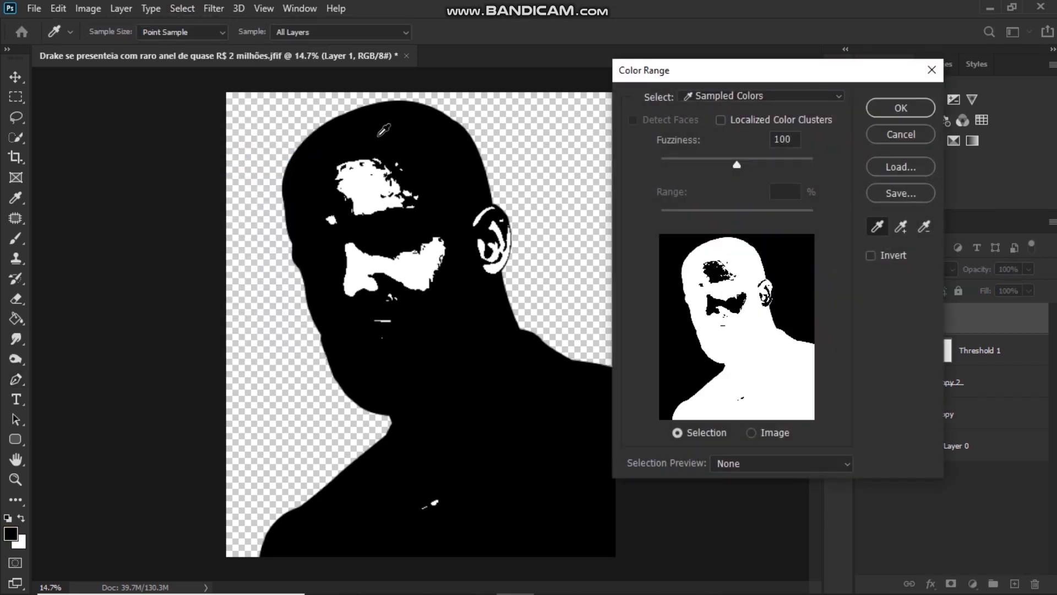
{"action": "left_click", "coordinate": [897, 107]}
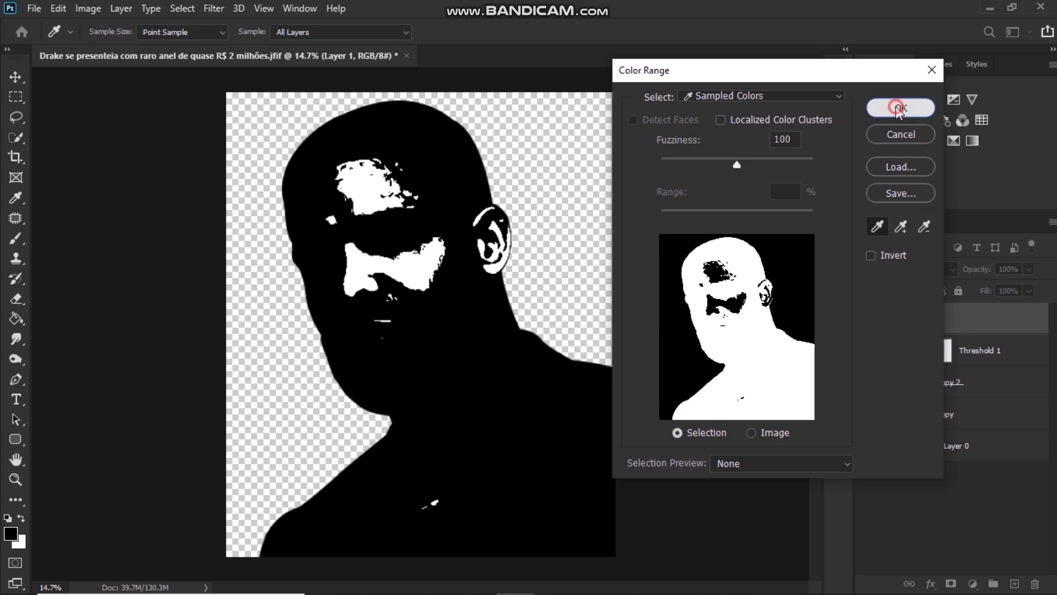
{"action": "key", "text": "p"}
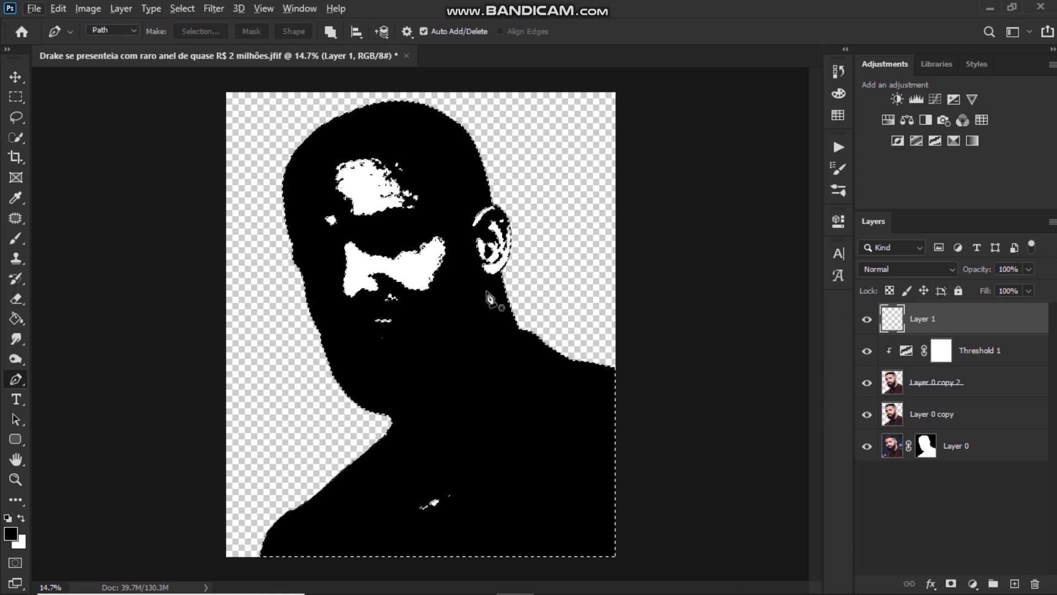
{"action": "key", "text": "ctrl+alt+shift+e"}
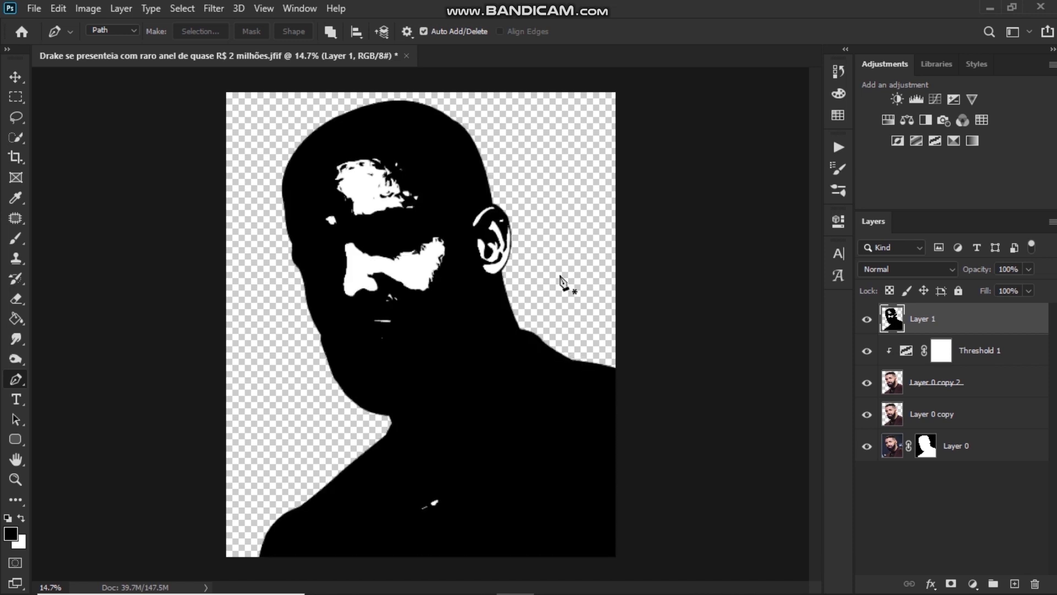
Hide Layer 1 and set the Threshold level to 174.
{"action": "left_click", "coordinate": [866, 322]}
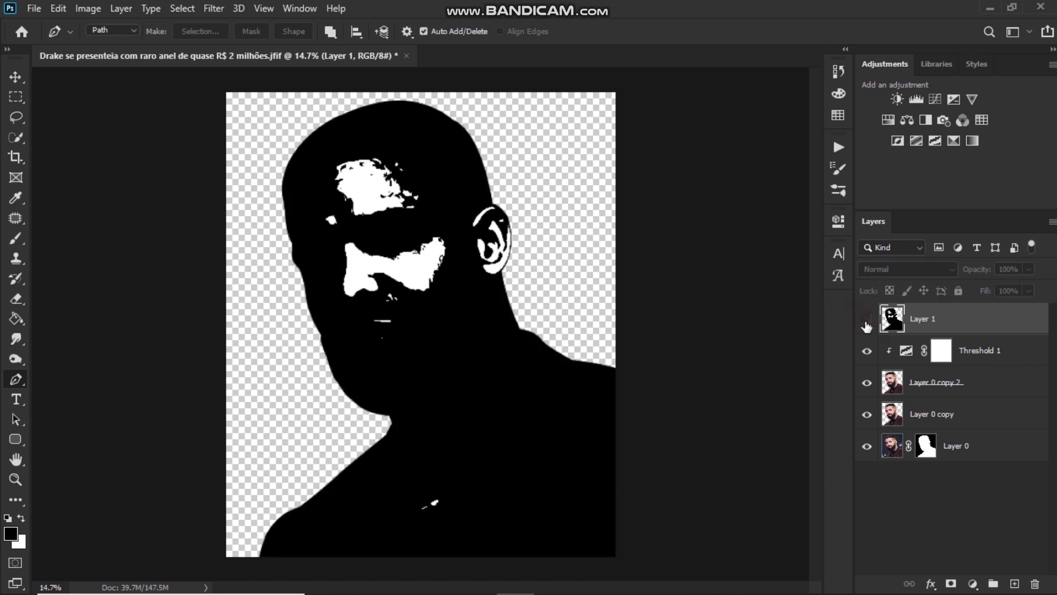
{"action": "double_click", "coordinate": [907, 353]}
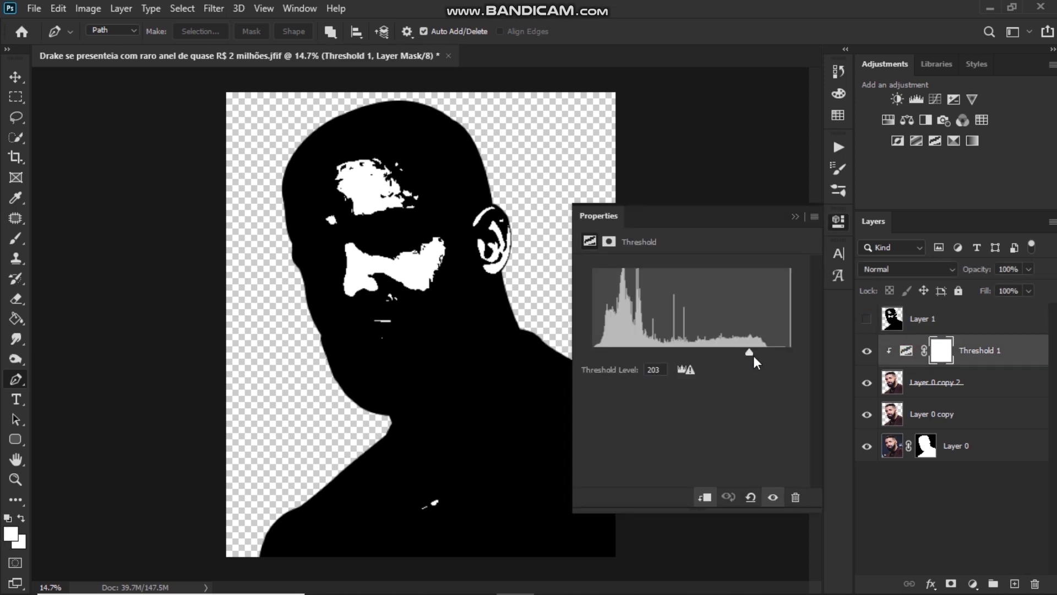
{"action": "left_click_drag", "start_coordinate": [748, 352], "coordinate": [728, 348]}
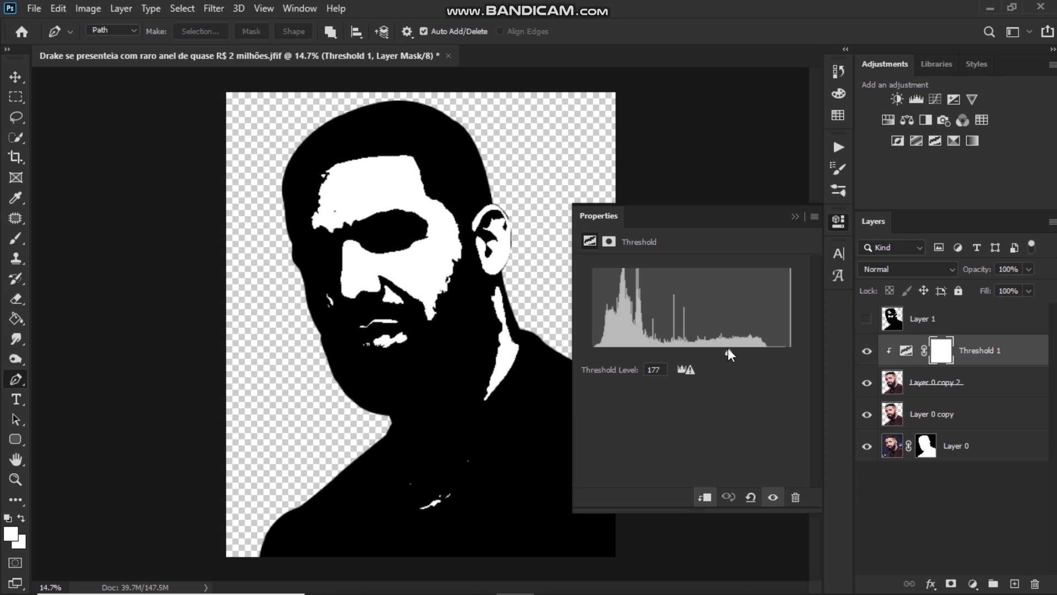
{"action": "left_click", "coordinate": [795, 217]}
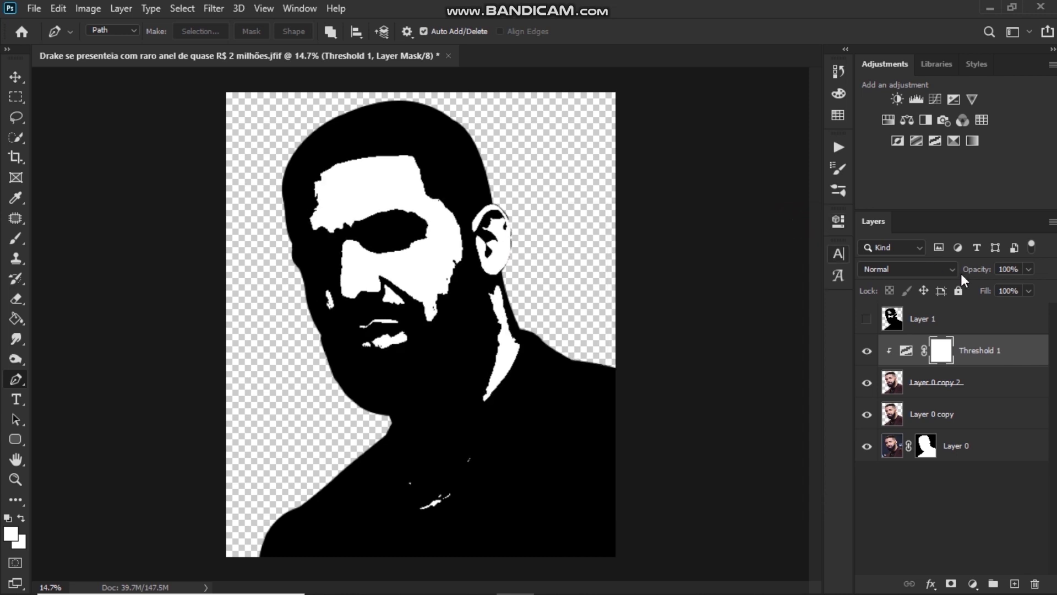
Add a new layer on top, select the black areas with Color Range and fill them with black.
{"action": "left_click", "coordinate": [967, 321]}
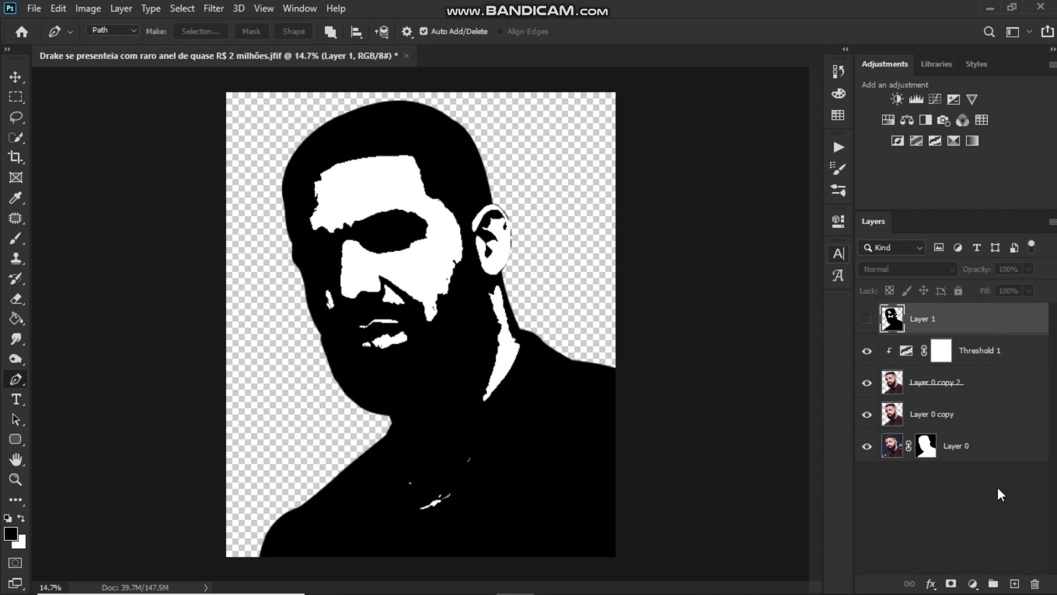
{"action": "left_click", "coordinate": [1015, 582]}
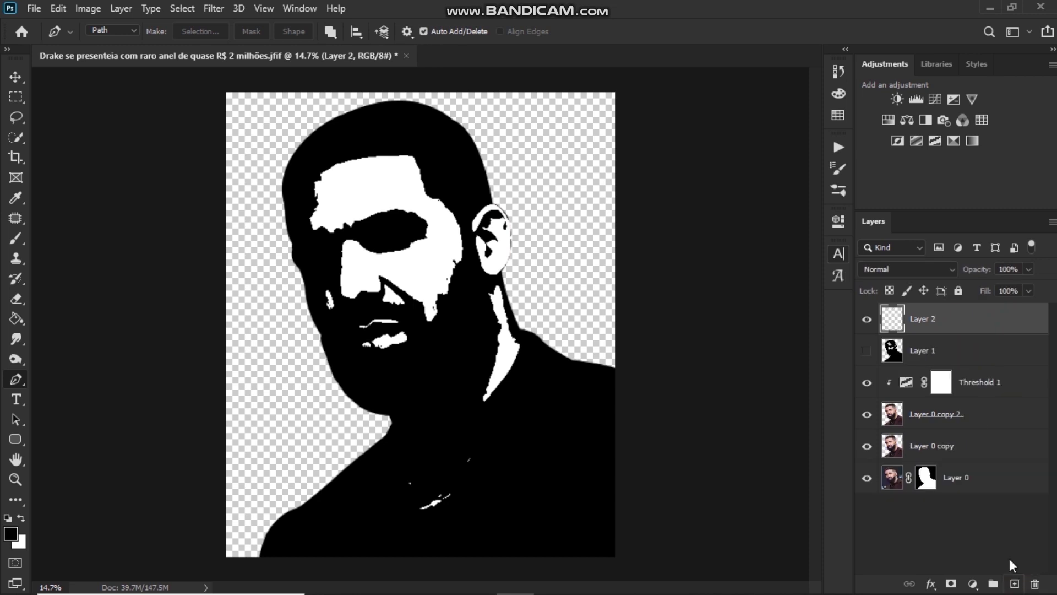
{"action": "left_click", "coordinate": [187, 8]}
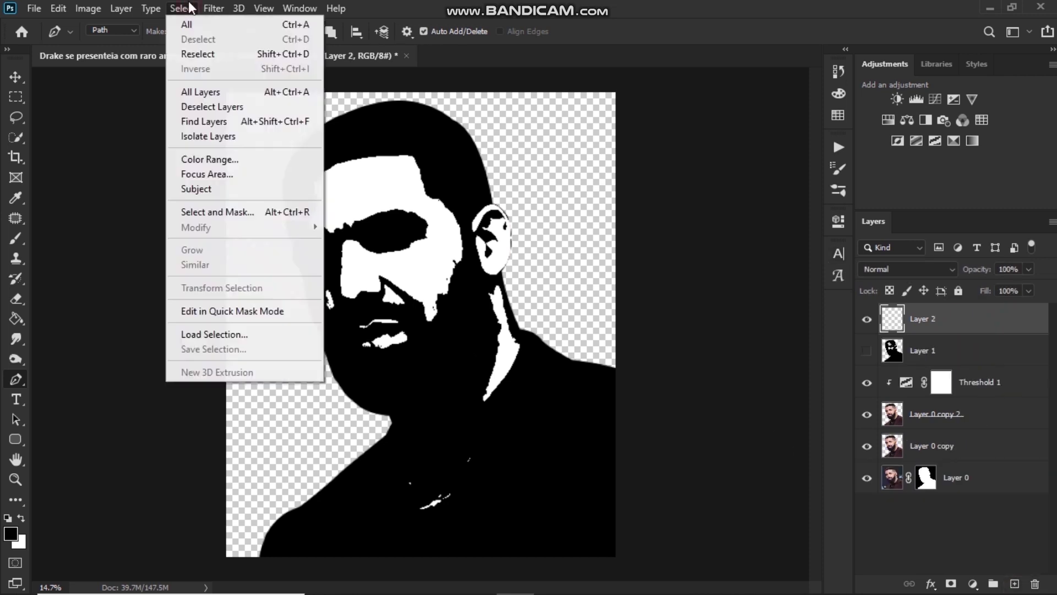
{"action": "left_click", "coordinate": [260, 165]}
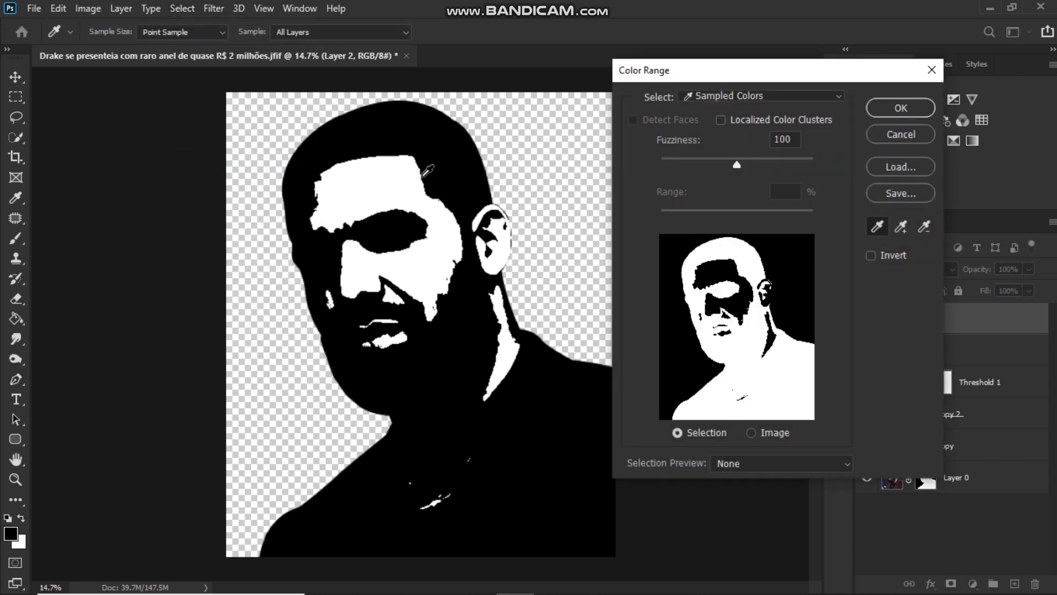
{"action": "left_click", "coordinate": [907, 108]}
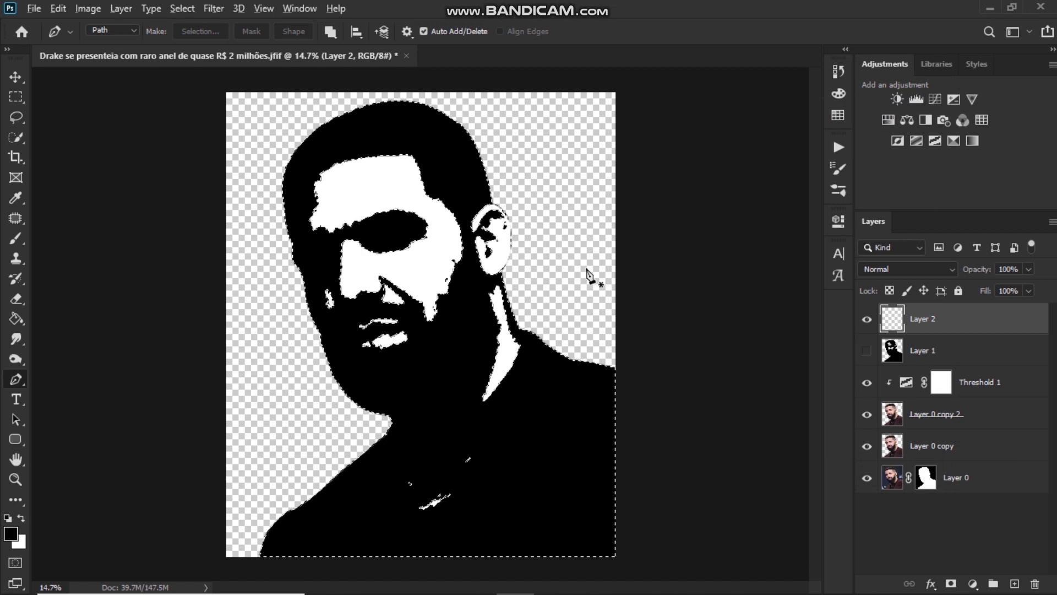
{"action": "key", "text": "alt+BackSpace"}
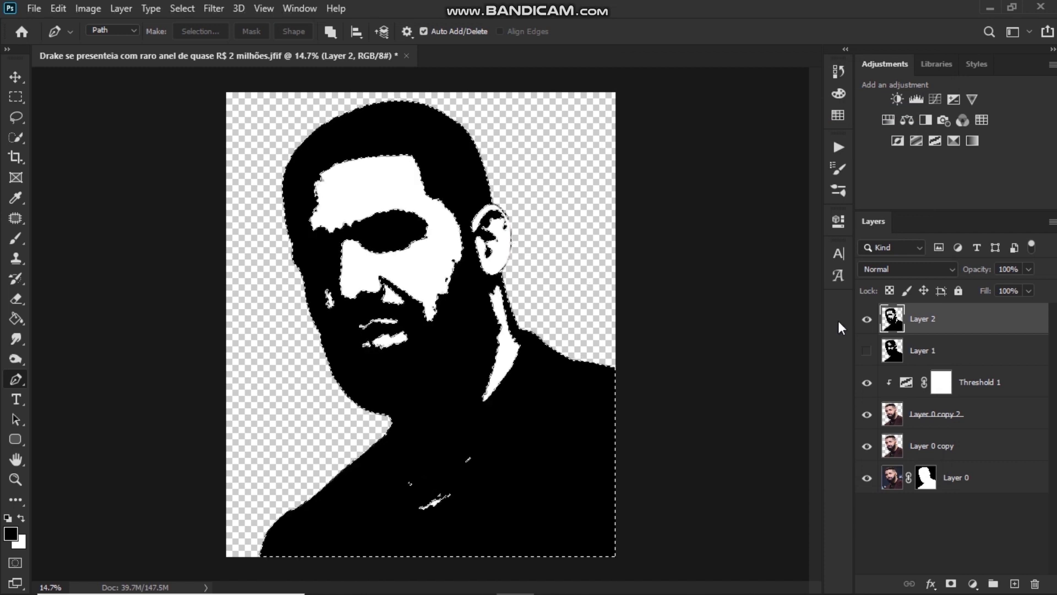
Hide Layer 2, clear the selection and lower the Threshold level so more of the face turns white.
{"action": "left_click", "coordinate": [867, 320]}
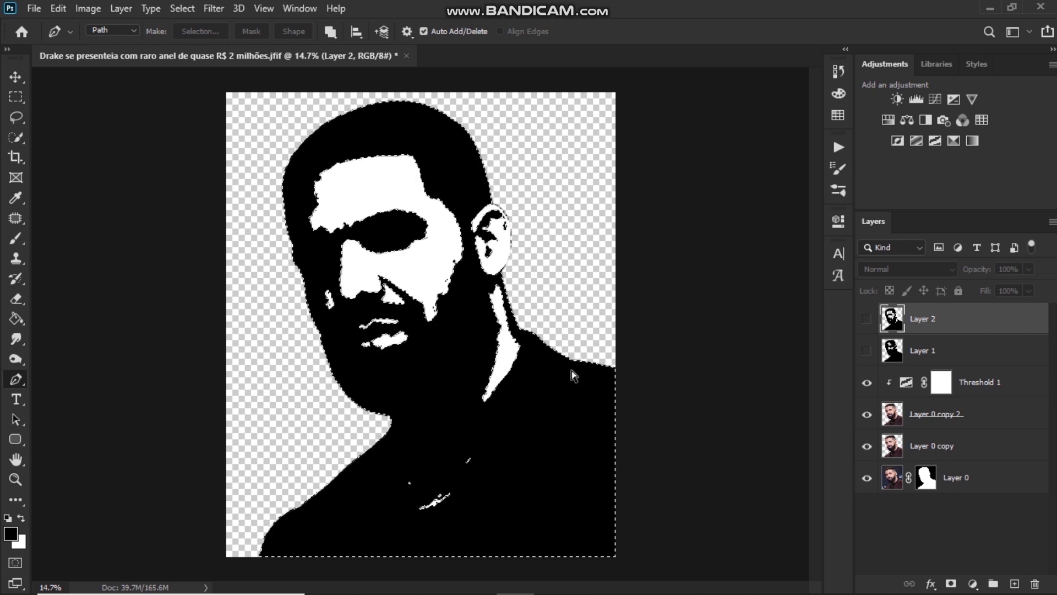
{"action": "key", "text": "ctrl+d"}
{"action": "double_click", "coordinate": [907, 382]}
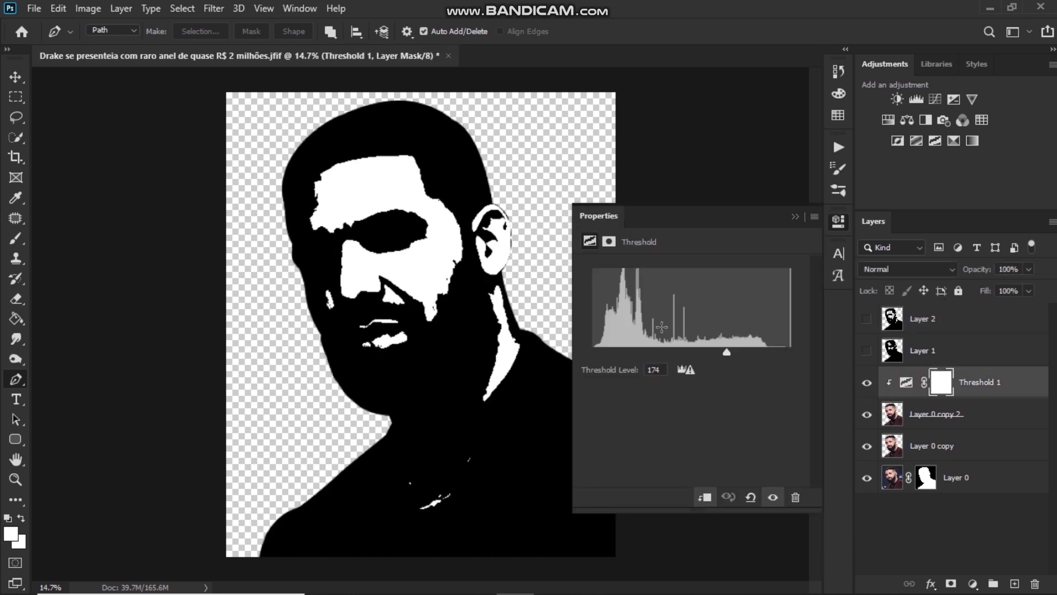
{"action": "left_click_drag", "start_coordinate": [725, 353], "coordinate": [704, 352]}
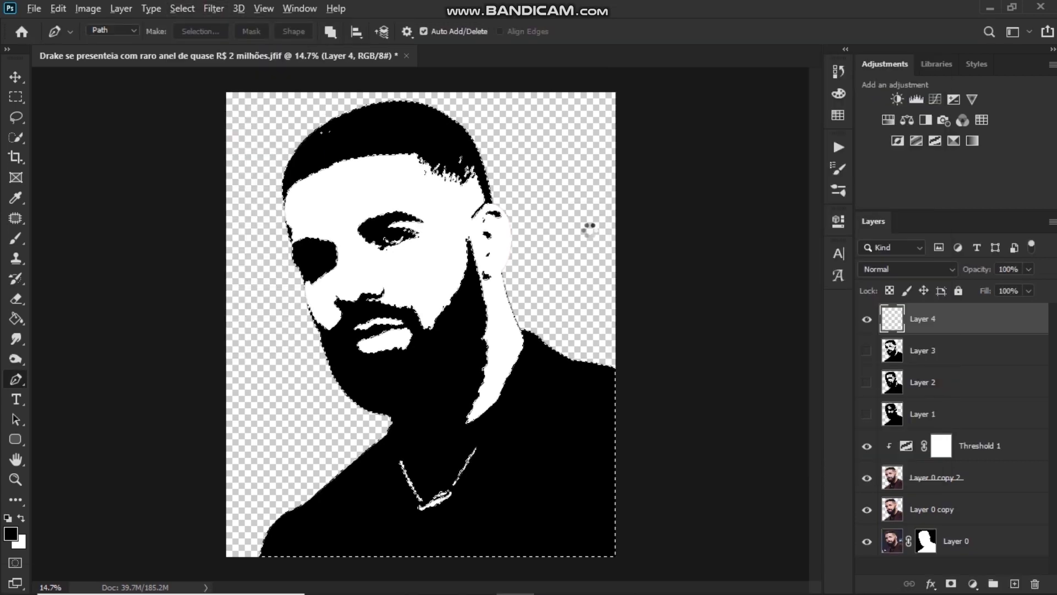
Save the document as a Photoshop file named "drake tutorial" in the png folder.
{"action": "key", "text": "ctrl+shift+s"}
{"action": "left_click", "coordinate": [72, 233]}
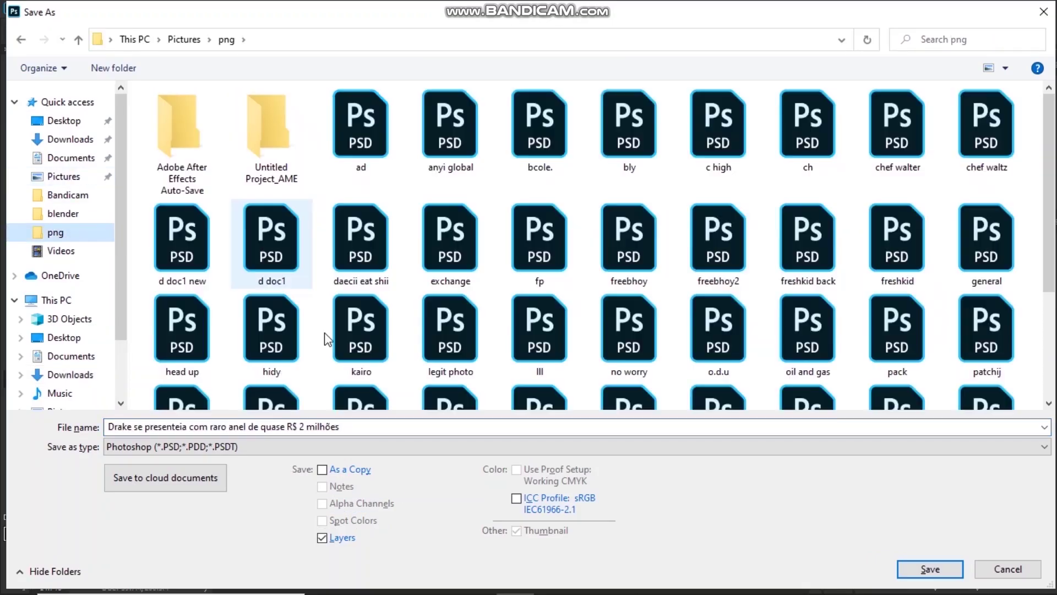
{"action": "key", "text": "ctrl+a"}
{"action": "type", "text": "drake"}
{"action": "key", "text": "Return"}
Hide Layer 4, set the Threshold level to 87 and add an empty layer on top.
{"action": "left_click", "coordinate": [867, 321]}
{"action": "double_click", "coordinate": [907, 447]}
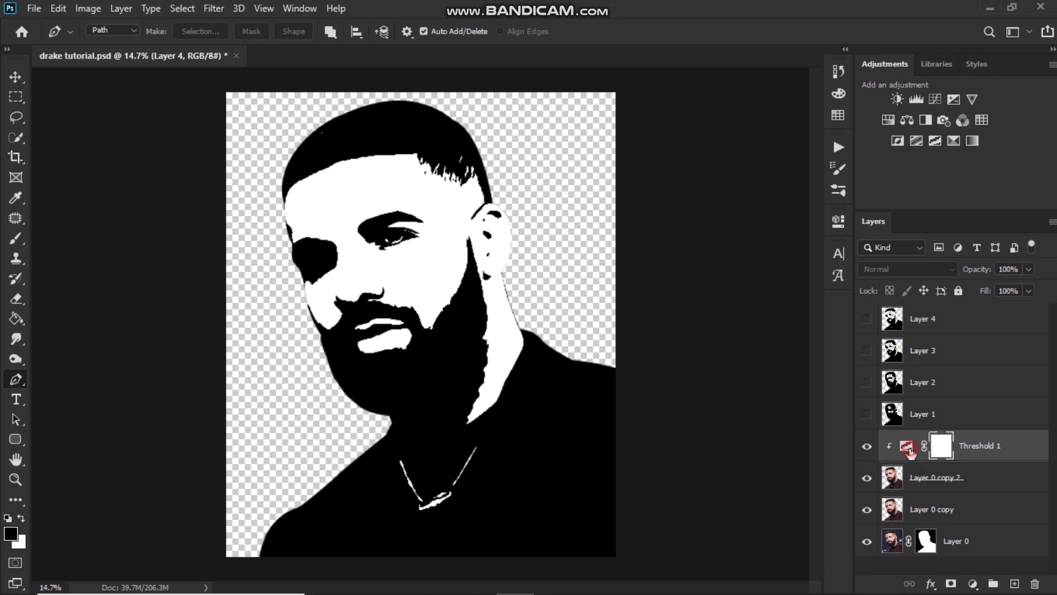
{"action": "left_click_drag", "start_coordinate": [678, 352], "coordinate": [661, 352]}
{"action": "key", "text": "ctrl+alt+shift+e"}
Fill the Color Range selection of the black areas with black on Layer 5, and deselect.
{"action": "left_click", "coordinate": [182, 8]}
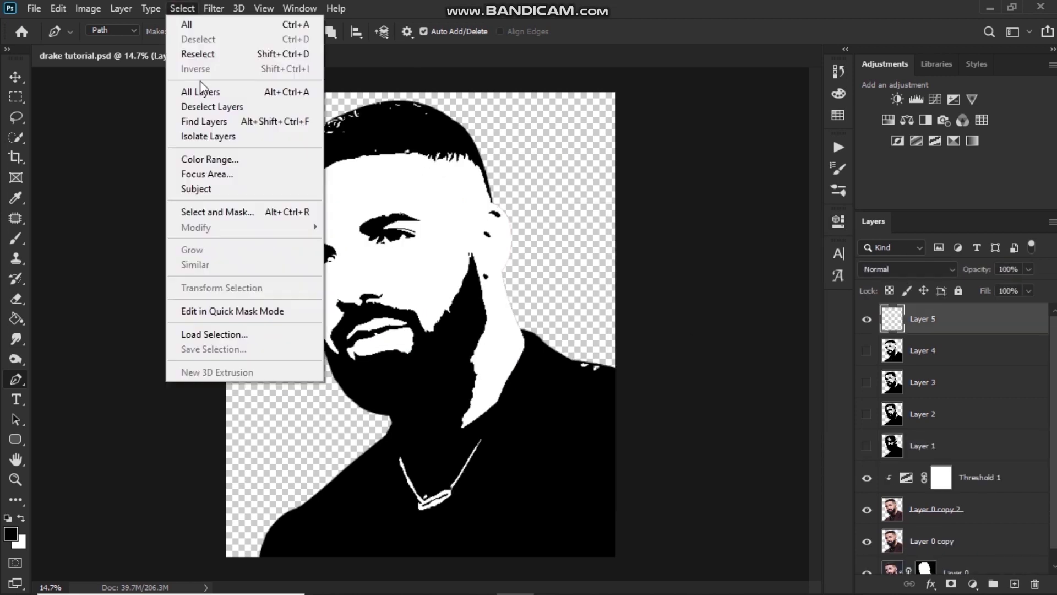
{"action": "left_click", "coordinate": [184, 156]}
{"action": "key", "text": "Return"}
{"action": "key", "text": "ctrl+d"}
Hide Layer 5, add an empty layer on top and lower the Threshold level further.
{"action": "left_click", "coordinate": [867, 319]}
{"action": "left_click", "coordinate": [1014, 583]}
{"action": "double_click", "coordinate": [906, 509]}
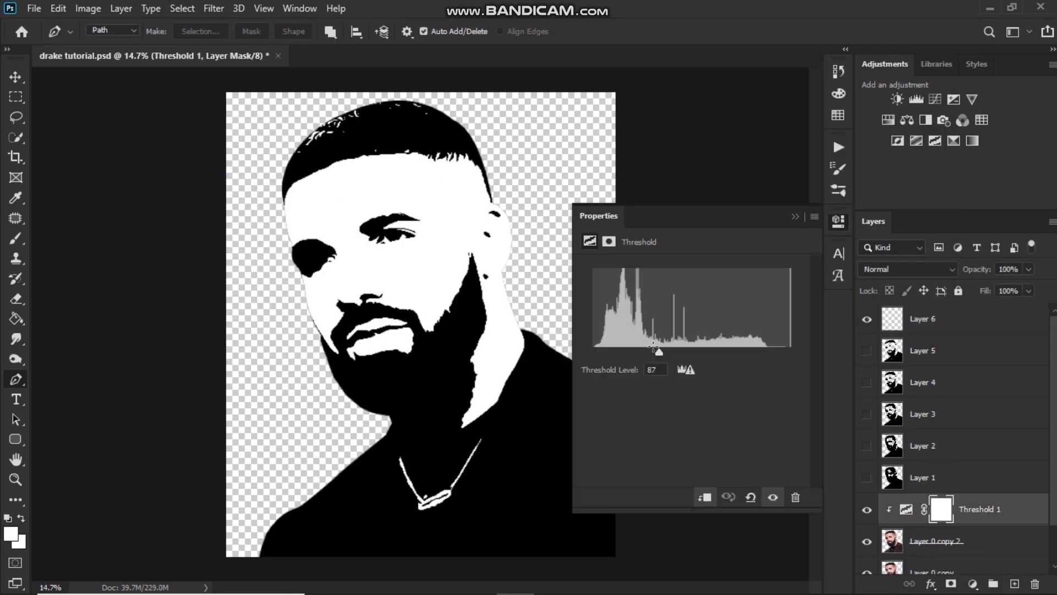
{"action": "left_click_drag", "start_coordinate": [659, 354], "coordinate": [633, 359]}
{"action": "left_click", "coordinate": [795, 216]}
On Layer 6, select the remaining black areas with Color Range, fill them with black and deselect.
{"action": "left_click", "coordinate": [963, 324]}
{"action": "left_click", "coordinate": [181, 9]}
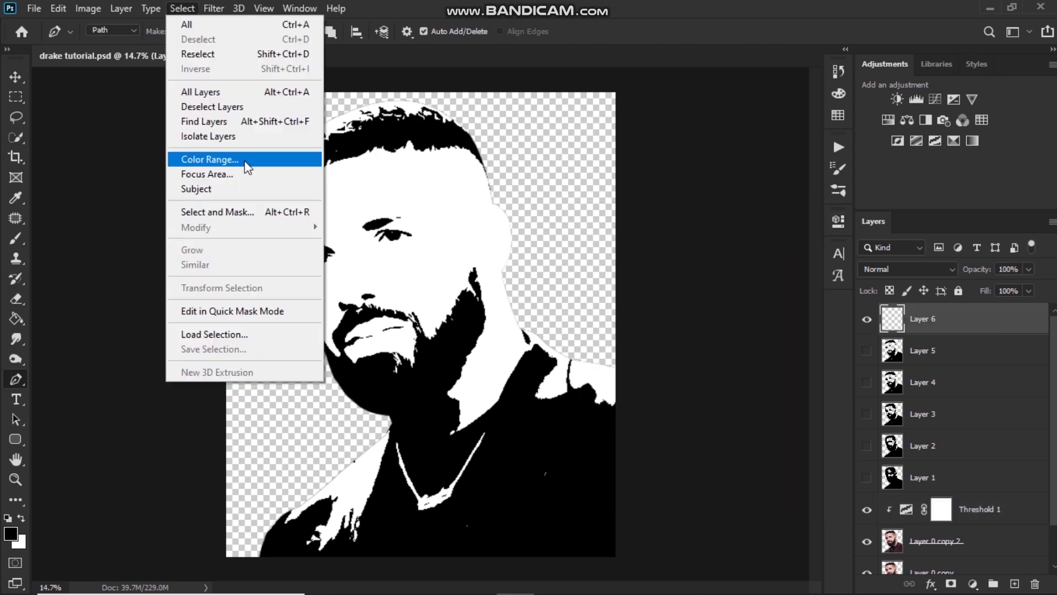
{"action": "left_click", "coordinate": [245, 160]}
{"action": "left_click", "coordinate": [903, 111]}
{"action": "key", "text": "alt+BackSpace"}
{"action": "key", "text": "ctrl+d"}
Hide Layer 6, reduce the Threshold level slightly and add another empty layer at the top of the stack.
{"action": "left_click", "coordinate": [866, 319]}
{"action": "double_click", "coordinate": [906, 509]}
{"action": "left_click_drag", "start_coordinate": [634, 354], "coordinate": [623, 352]}
{"action": "left_click", "coordinate": [795, 216]}
{"action": "left_click", "coordinate": [963, 322]}
{"action": "left_click", "coordinate": [1014, 584]}
Select the black areas with Color Range, fill them with black on Layer 7 and deselect.
{"action": "left_click", "coordinate": [182, 8]}
{"action": "left_click", "coordinate": [245, 160]}
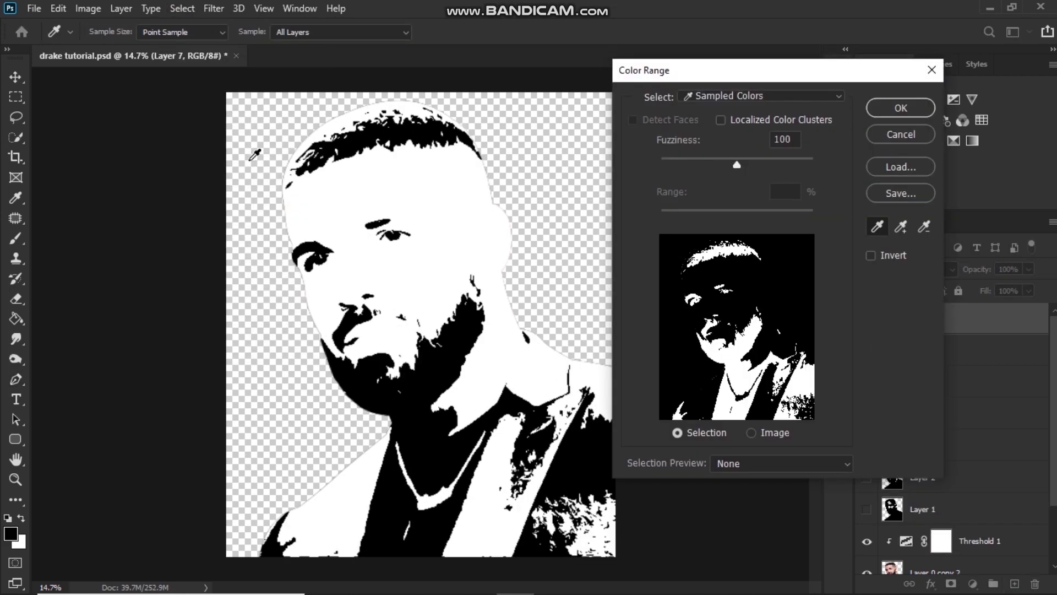
{"action": "left_click", "coordinate": [901, 108]}
{"action": "key", "text": "alt+BackSpace"}
{"action": "key", "text": "ctrl+d"}
Hide Layer 7, lower the Threshold level until only the deepest shadows stay black, and add an empty top layer.
{"action": "left_click", "coordinate": [865, 324]}
{"action": "double_click", "coordinate": [906, 541]}
{"action": "left_click_drag", "start_coordinate": [623, 353], "coordinate": [613, 355]}
{"action": "left_click", "coordinate": [795, 216]}
{"action": "left_click", "coordinate": [963, 322]}
{"action": "left_click", "coordinate": [1015, 583]}
Select the deepest shadows with Color Range and fill them with black on Layer 8.
{"action": "left_click", "coordinate": [181, 8]}
{"action": "left_click", "coordinate": [245, 161]}
{"action": "left_click", "coordinate": [901, 108]}
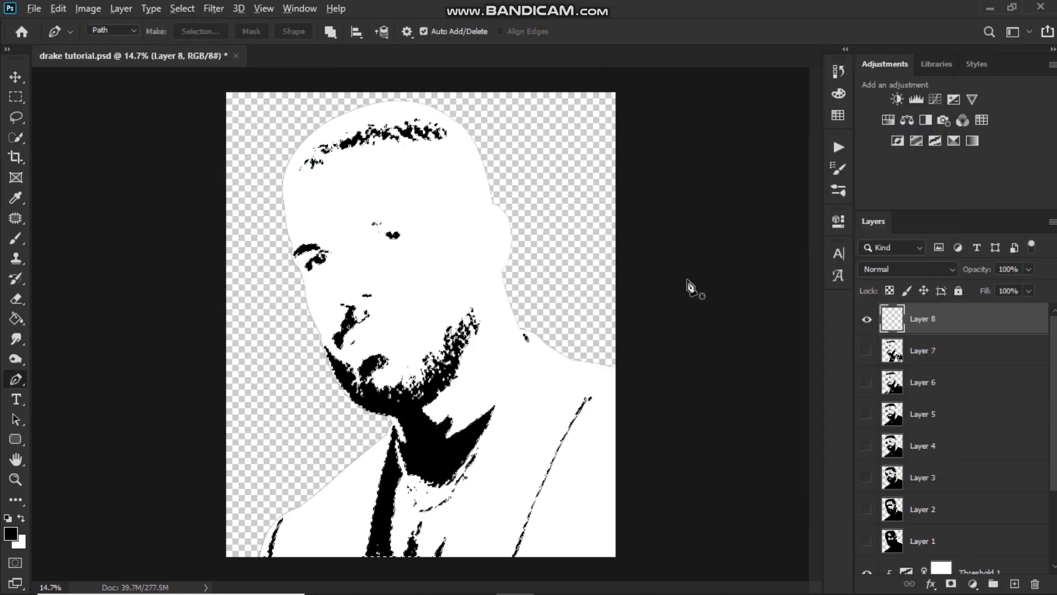
{"action": "key", "text": "alt+BackSpace"}
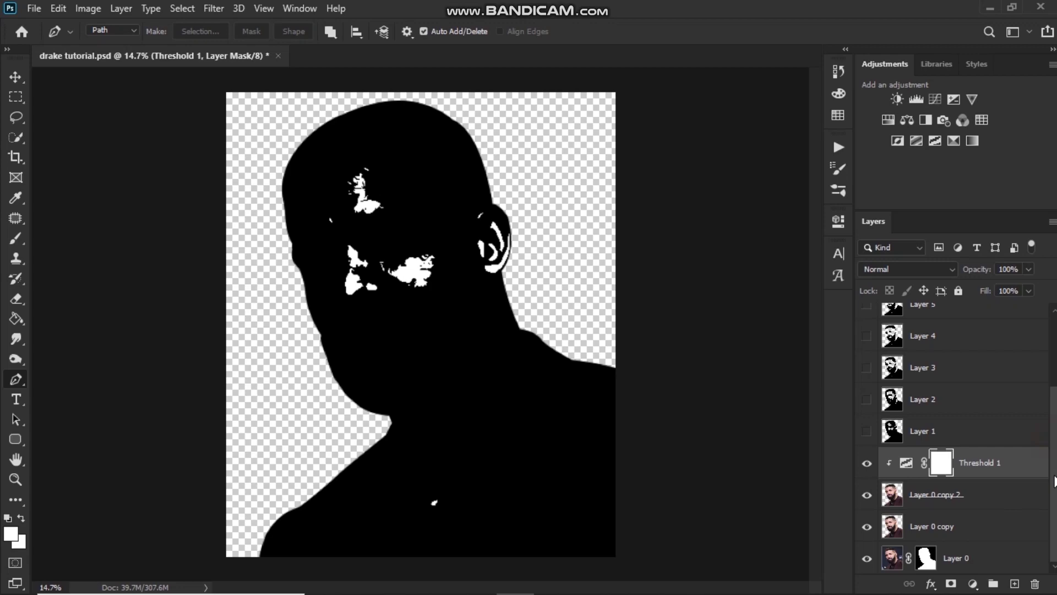
Duplicate Layer 0 copy and place the duplicate directly above the Threshold 1 adjustment.
{"action": "left_click", "coordinate": [961, 527]}
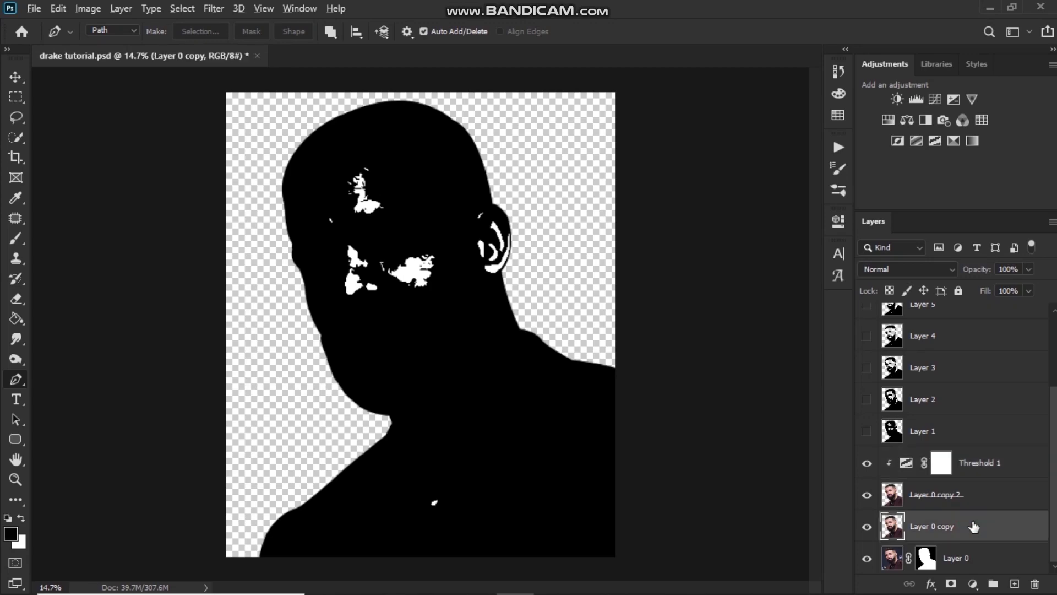
{"action": "left_click_drag", "start_coordinate": [995, 528], "coordinate": [988, 449]}
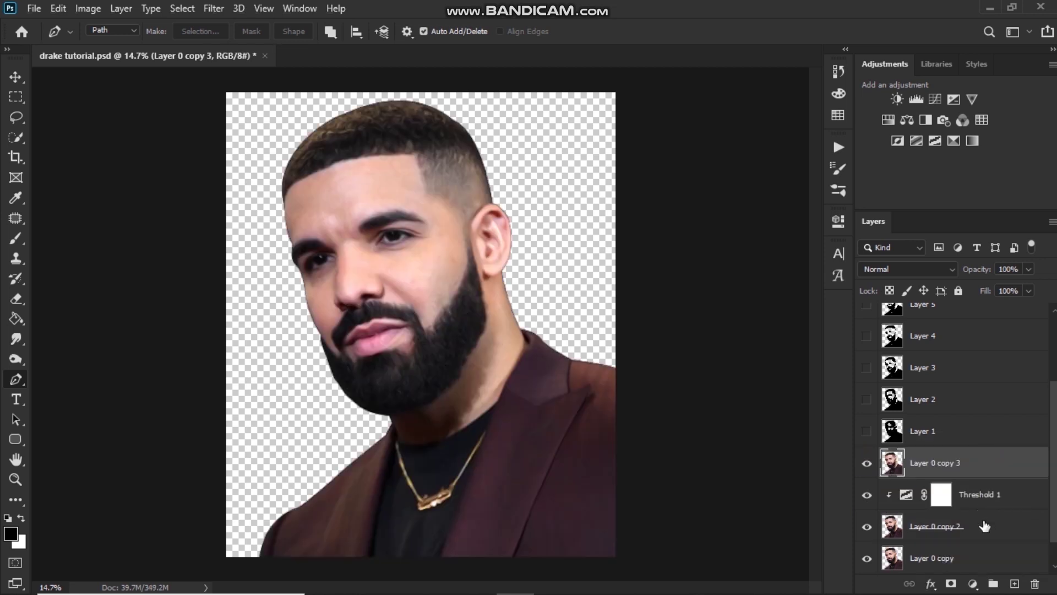
{"action": "left_click_drag", "start_coordinate": [978, 462], "coordinate": [982, 440]}
Clip Layers 1 through 8 to the photo duplicate, Layer 0 copy 3, with clipping masks.
{"action": "left_click", "coordinate": [982, 443], "text": "alt"}
{"action": "left_click", "coordinate": [985, 413], "text": "alt"}
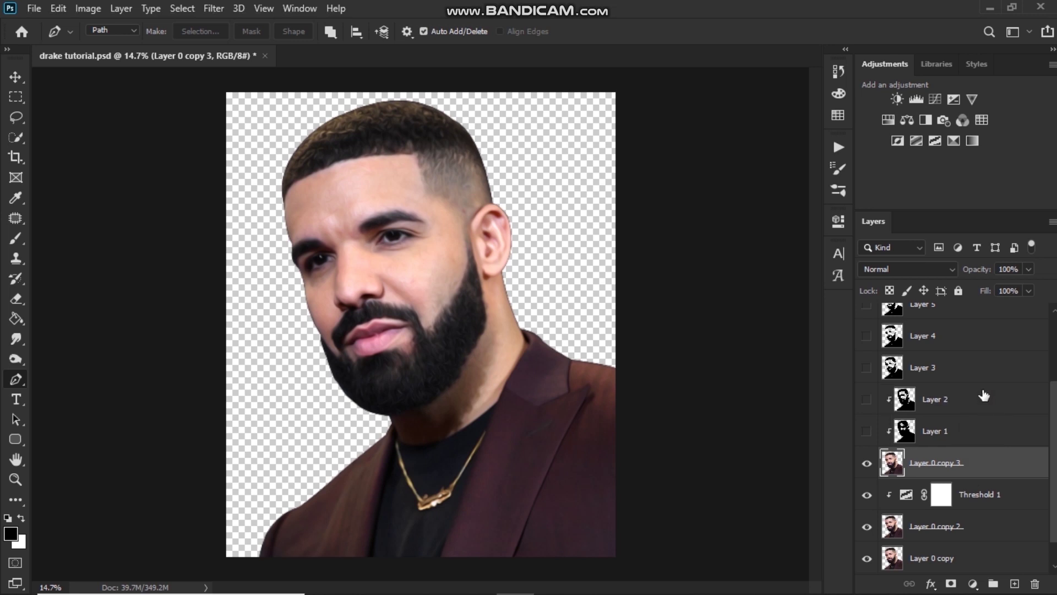
{"action": "left_click", "coordinate": [985, 381], "text": "alt"}
{"action": "left_click", "coordinate": [976, 348], "text": "alt"}
{"action": "scroll", "coordinate": [975, 346], "scroll_direction": "up", "scroll_amount": 3}
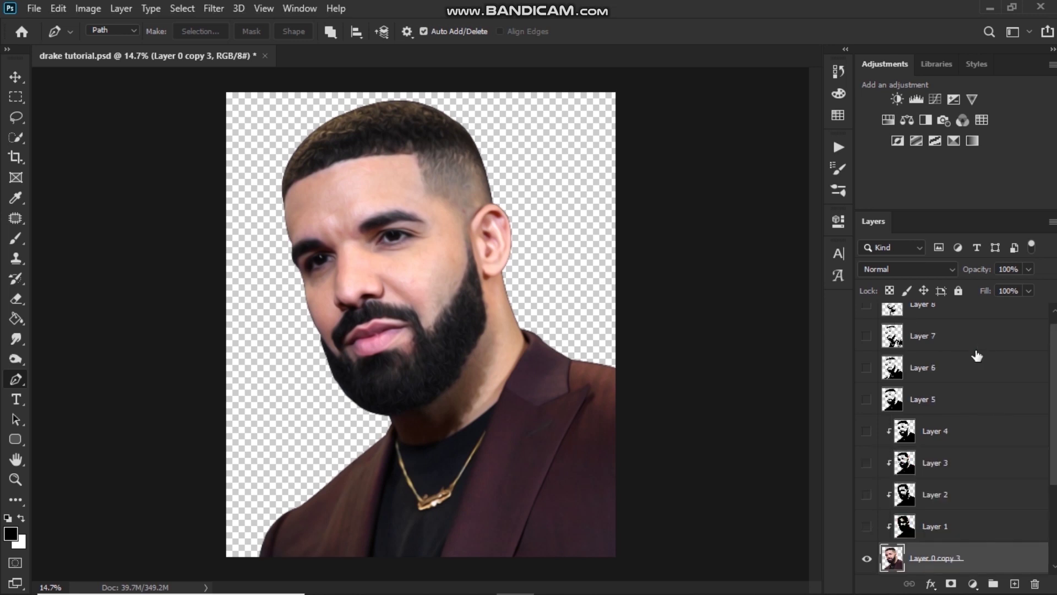
{"action": "left_click", "coordinate": [984, 413], "text": "alt"}
{"action": "left_click", "coordinate": [989, 381], "text": "alt"}
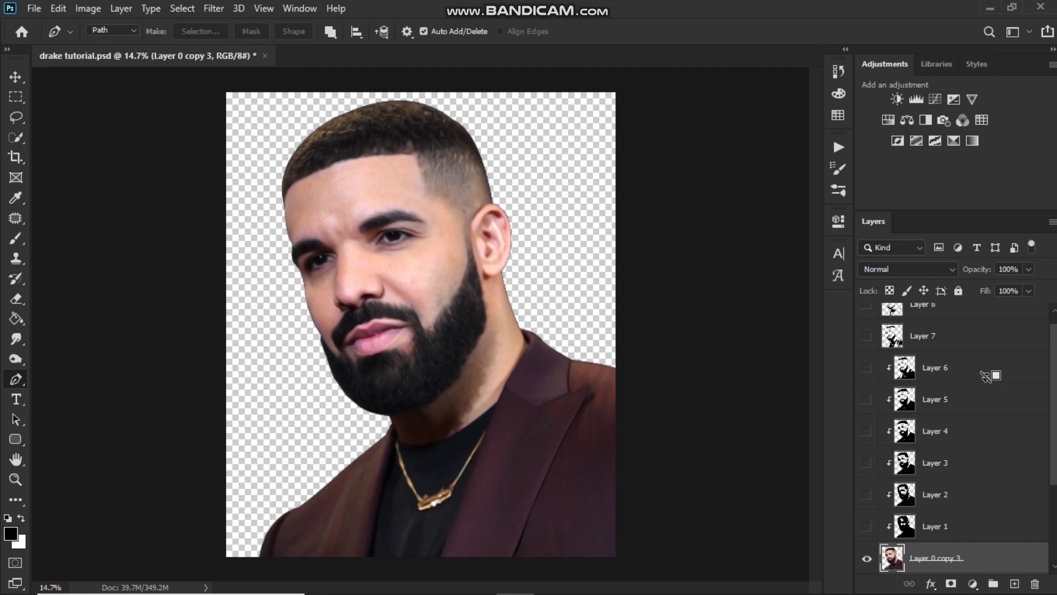
{"action": "left_click", "coordinate": [985, 350], "text": "alt"}
{"action": "scroll", "coordinate": [986, 377], "scroll_direction": "up", "scroll_amount": 1}
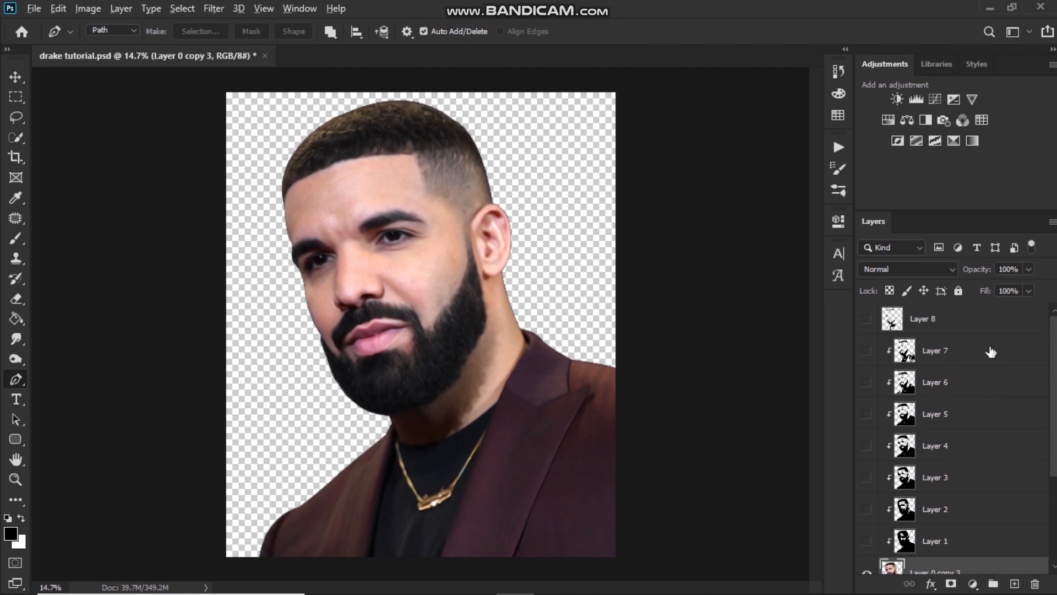
{"action": "left_click", "coordinate": [988, 338], "text": "alt"}
Sample the skin tone of the cheek near the ear with the Eyedropper as the foreground color.
{"action": "scroll", "coordinate": [988, 358], "scroll_direction": "down", "scroll_amount": 4}
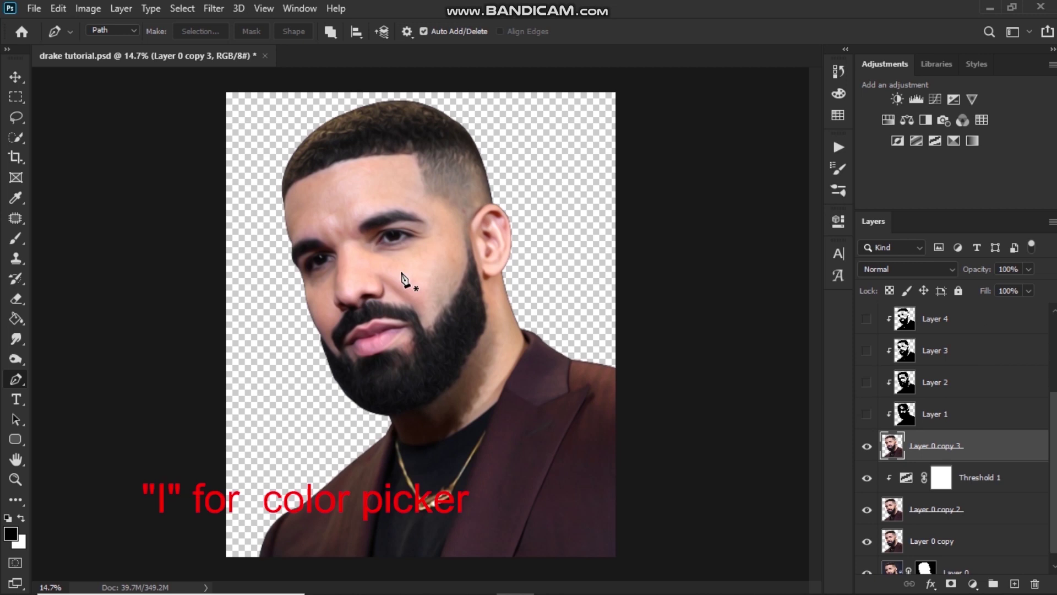
{"action": "key", "text": "i"}
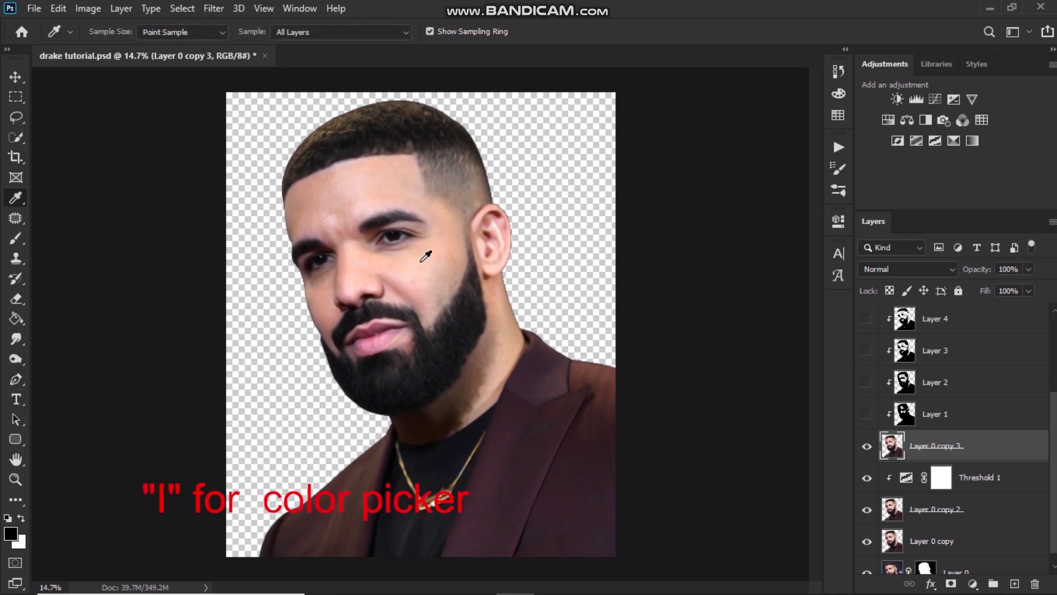
{"action": "left_click", "coordinate": [452, 246]}
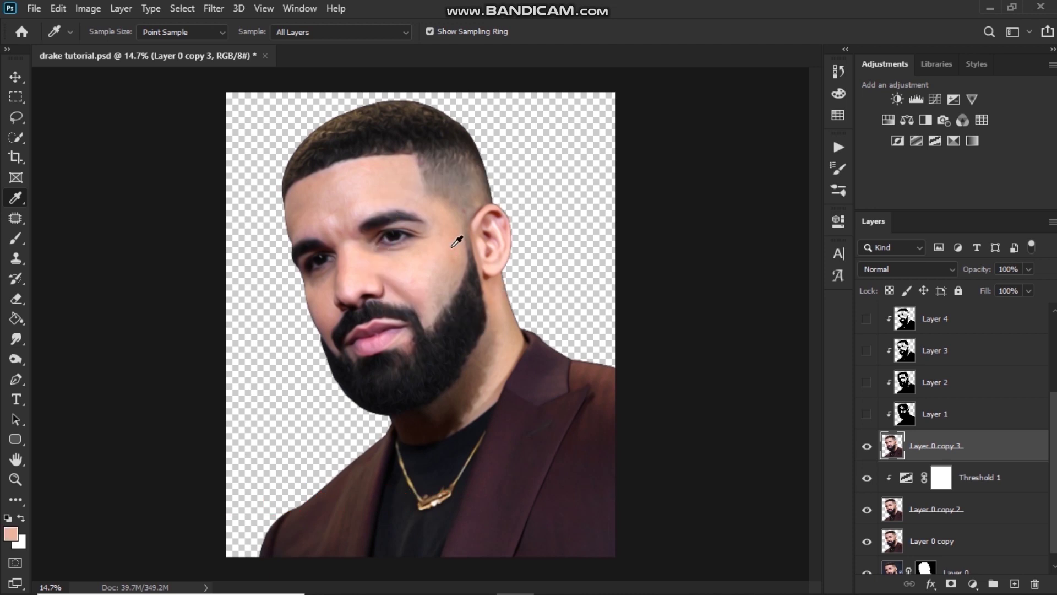
Fill a new layer above Layer 0 copy 3 with the sampled skin tone and make Layers 1 through 8 visible.
{"action": "left_click", "coordinate": [1014, 583]}
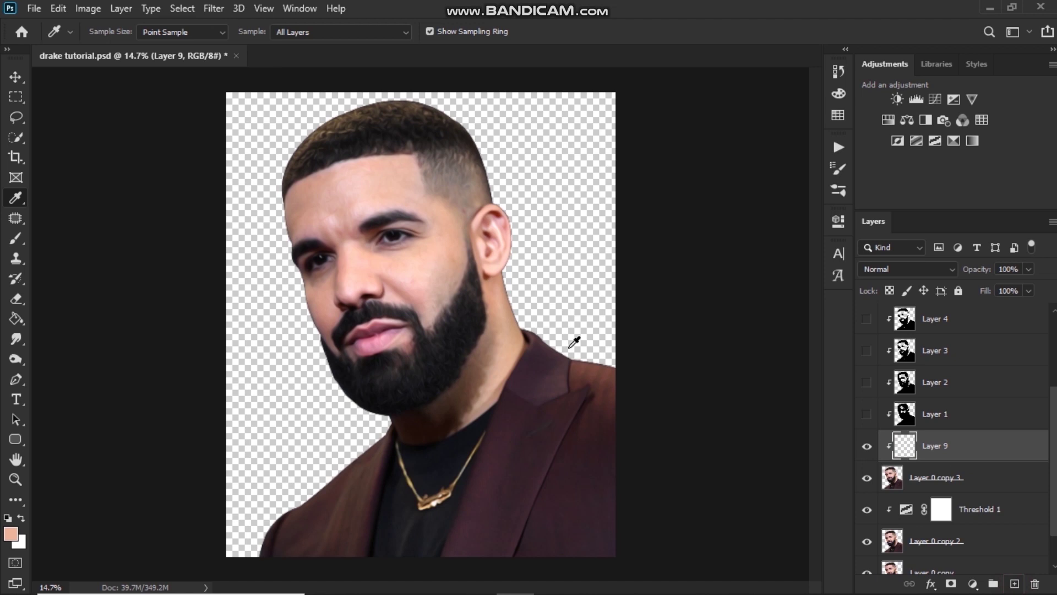
{"action": "key", "text": "alt+BackSpace"}
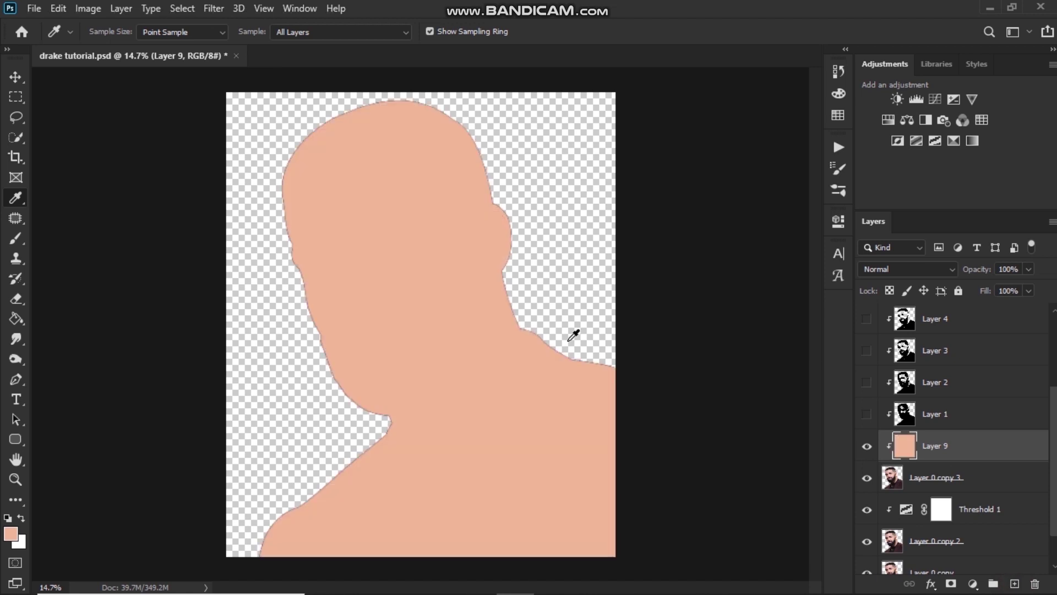
{"action": "left_click", "coordinate": [867, 415]}
{"action": "left_click", "coordinate": [866, 350]}
{"action": "scroll", "coordinate": [925, 386], "scroll_direction": "down", "scroll_amount": 2}
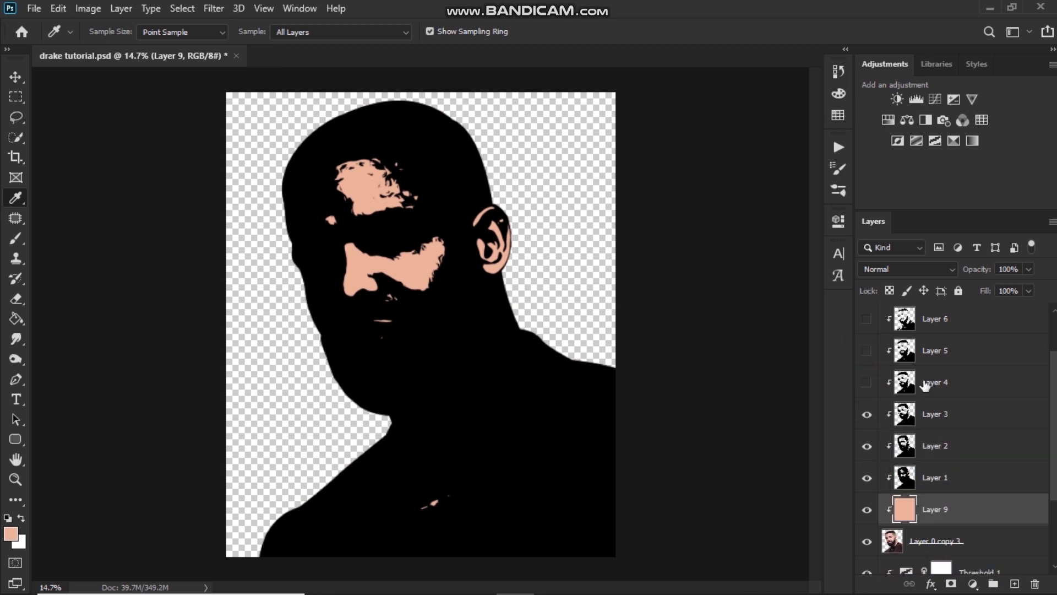
{"action": "left_click_drag", "start_coordinate": [871, 444], "coordinate": [870, 331]}
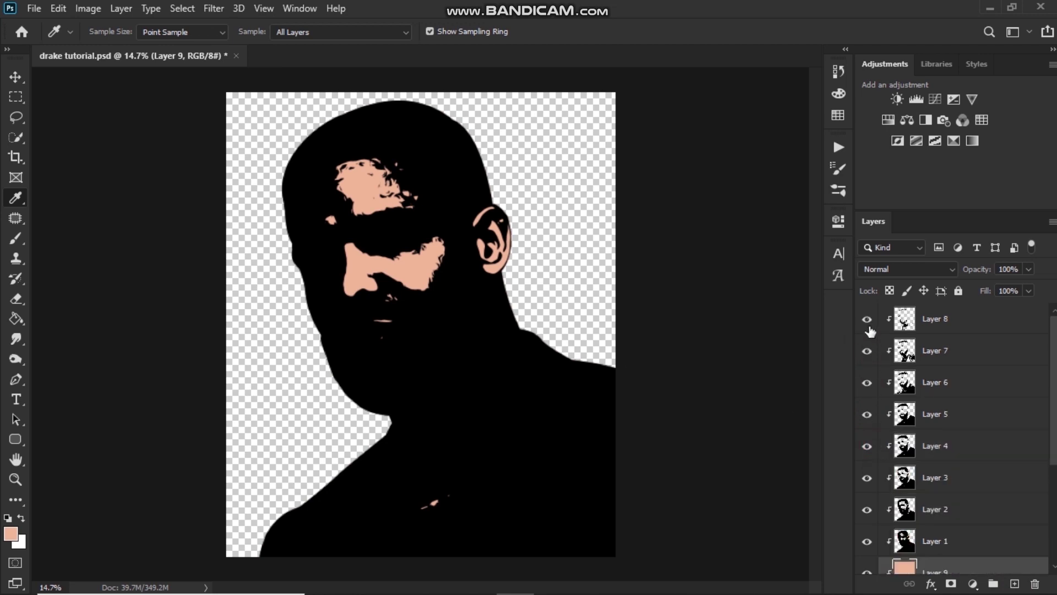
Set the opacity of shadow Layers 1 through 8 together to 30%.
{"action": "left_click", "coordinate": [985, 543]}
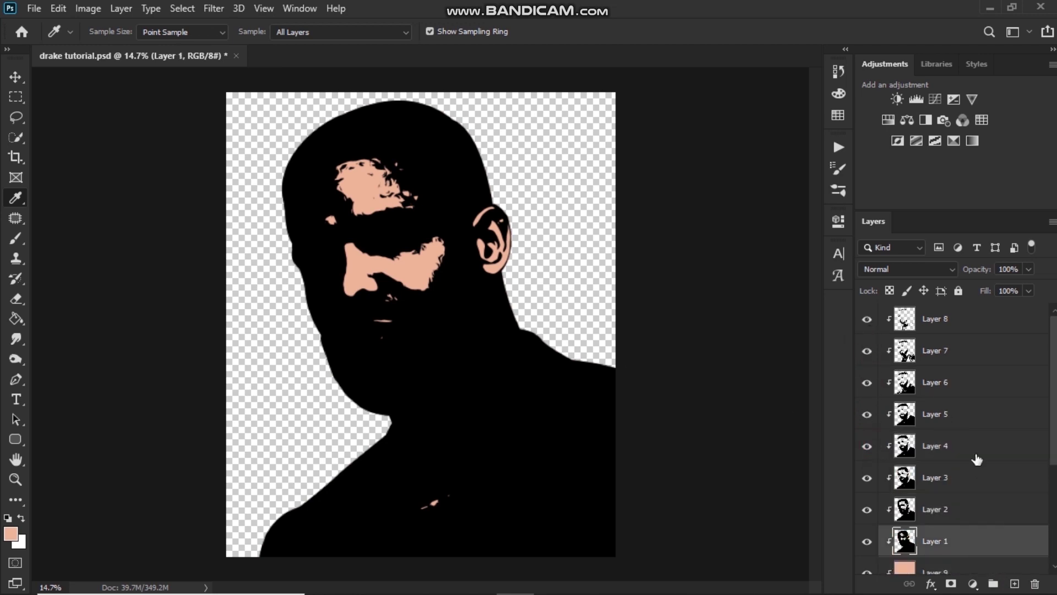
{"action": "left_click", "coordinate": [970, 325], "text": "shift"}
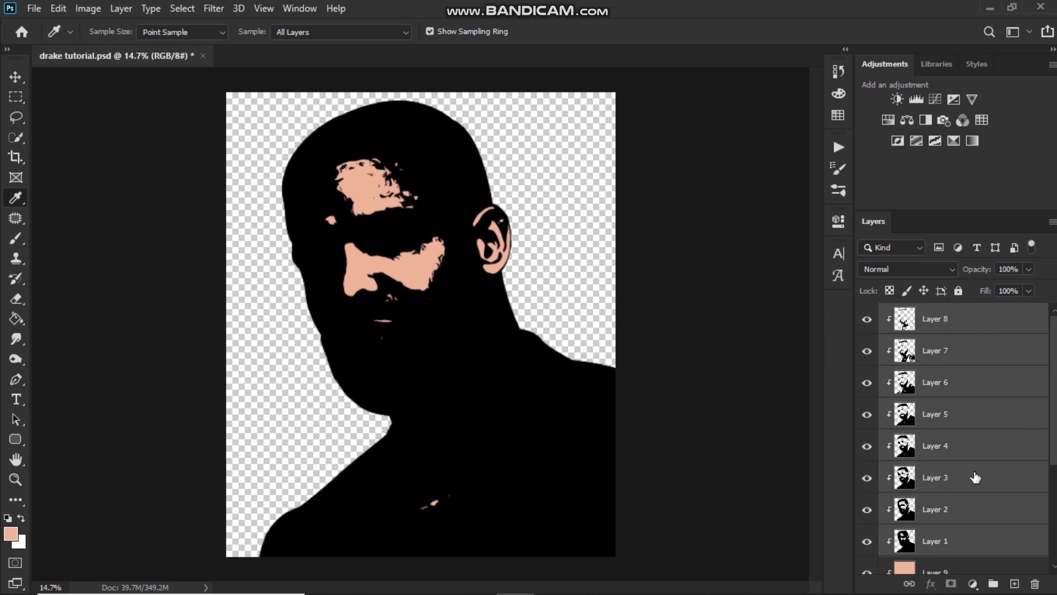
{"action": "key", "text": "v"}
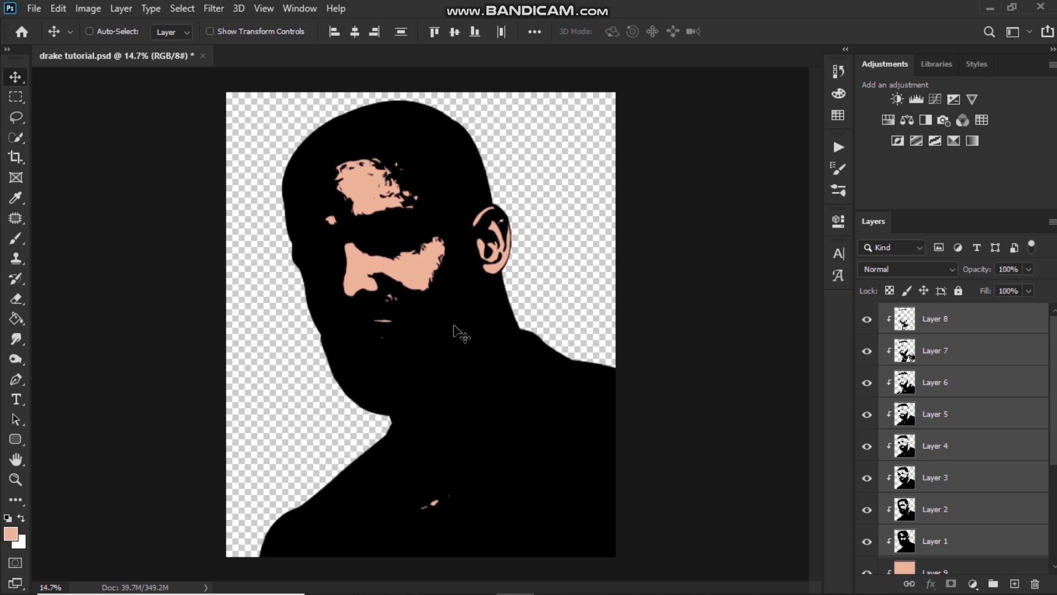
{"action": "key", "text": "3"}
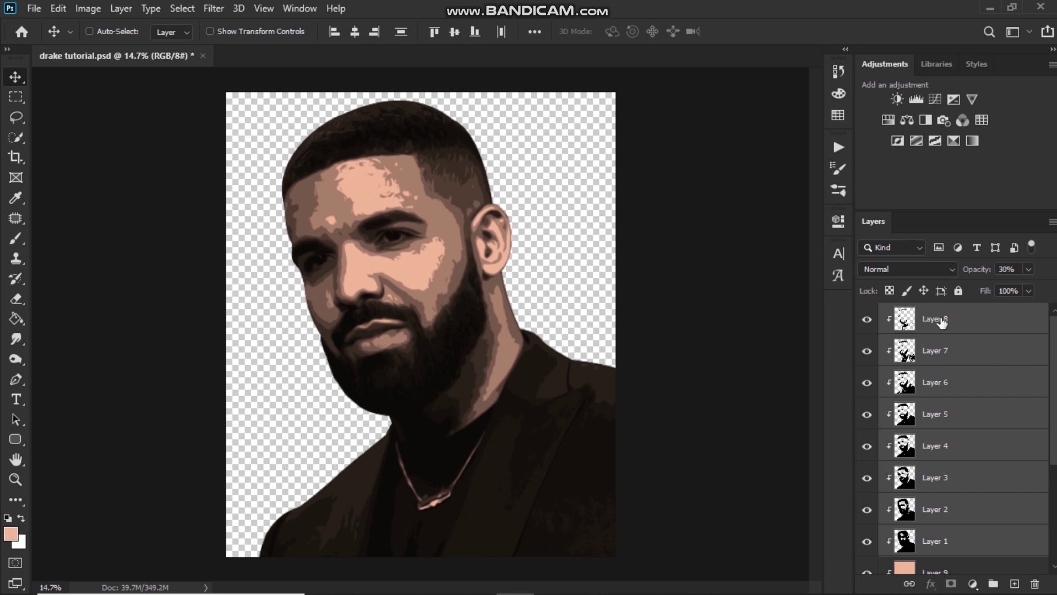
Strengthen the darker shadows by setting Layer 8 to 60% opacity and Layer 6 to 40%.
{"action": "left_click", "coordinate": [942, 319]}
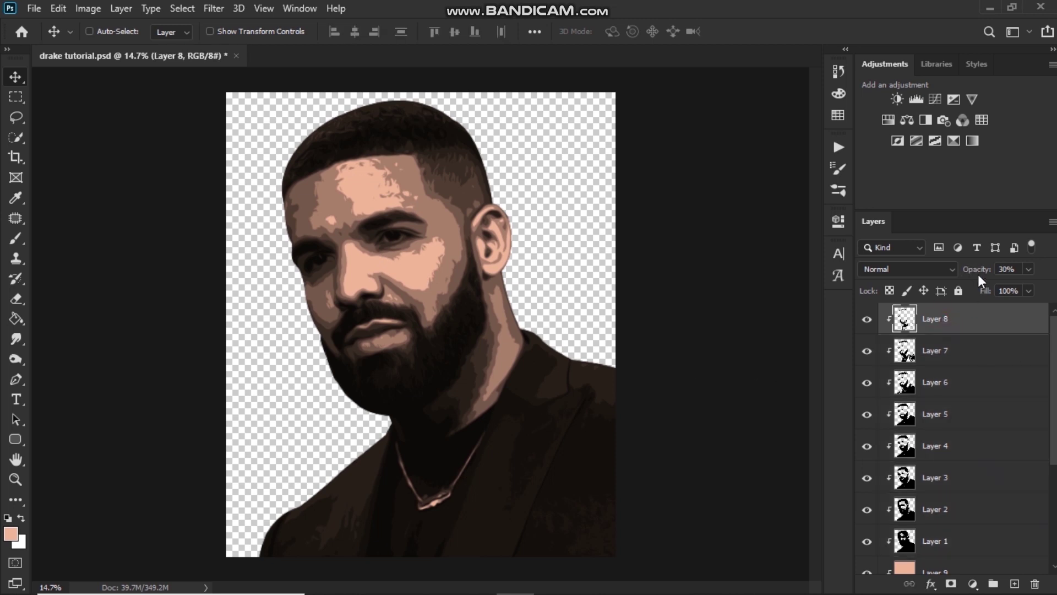
{"action": "left_click_drag", "start_coordinate": [978, 273], "coordinate": [1003, 282]}
{"action": "left_click", "coordinate": [969, 355]}
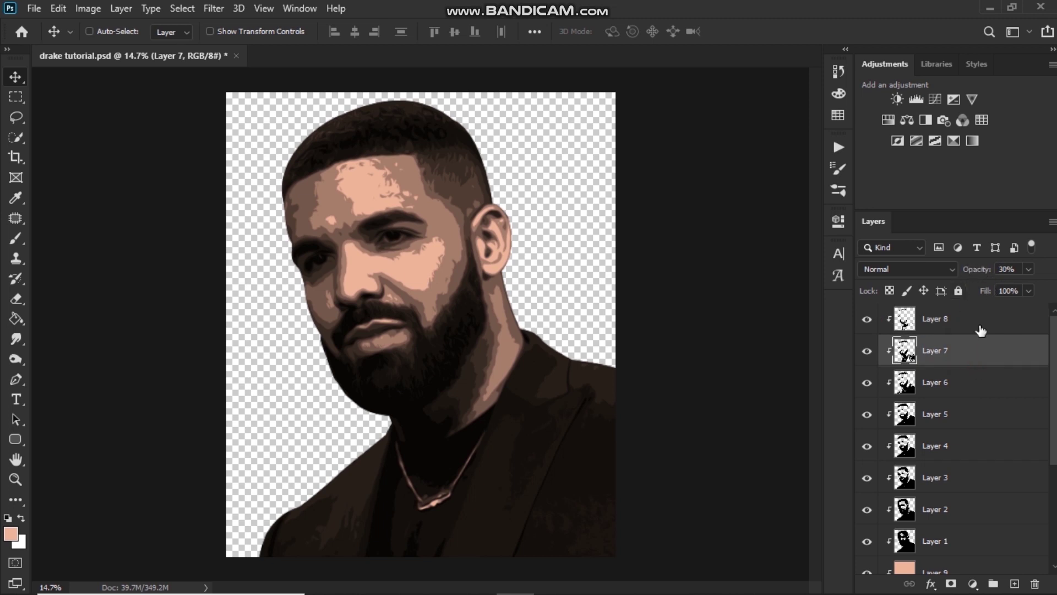
{"action": "left_click", "coordinate": [980, 382]}
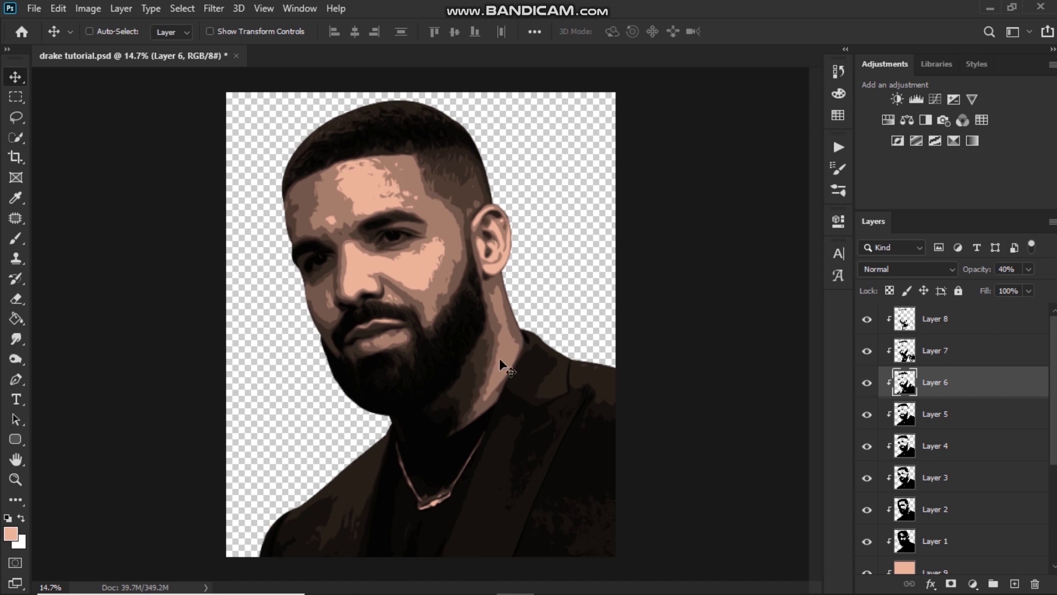
Group everything from Layer 8 down to Layer 0 copy 3.
{"action": "left_click", "coordinate": [1026, 319]}
{"action": "scroll", "coordinate": [1026, 353], "scroll_direction": "down", "scroll_amount": 4}
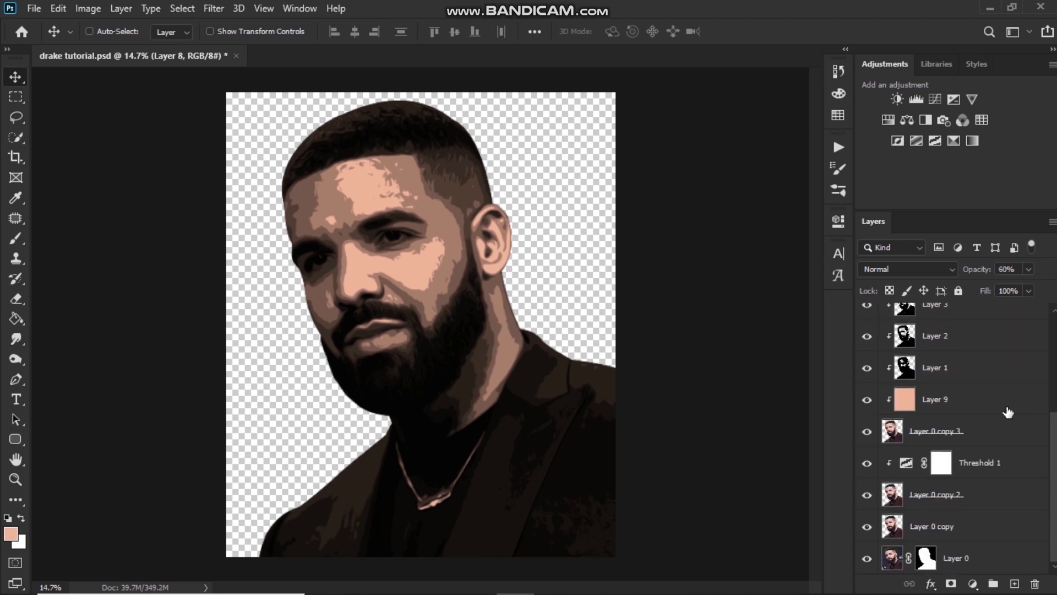
{"action": "scroll", "coordinate": [1008, 438], "scroll_direction": "up", "scroll_amount": 1}
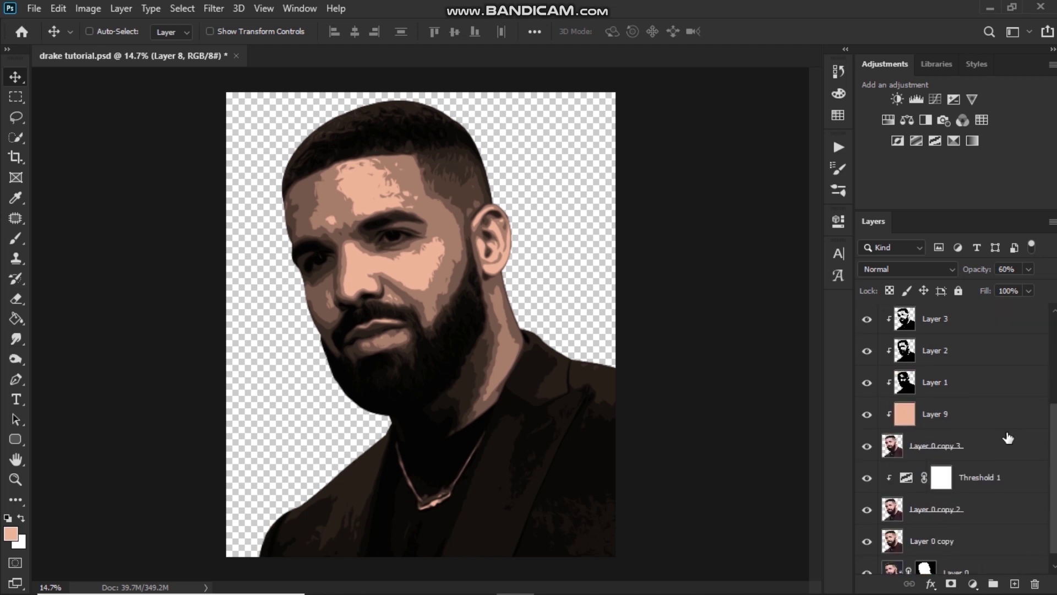
{"action": "left_click", "coordinate": [1011, 445], "text": "shift"}
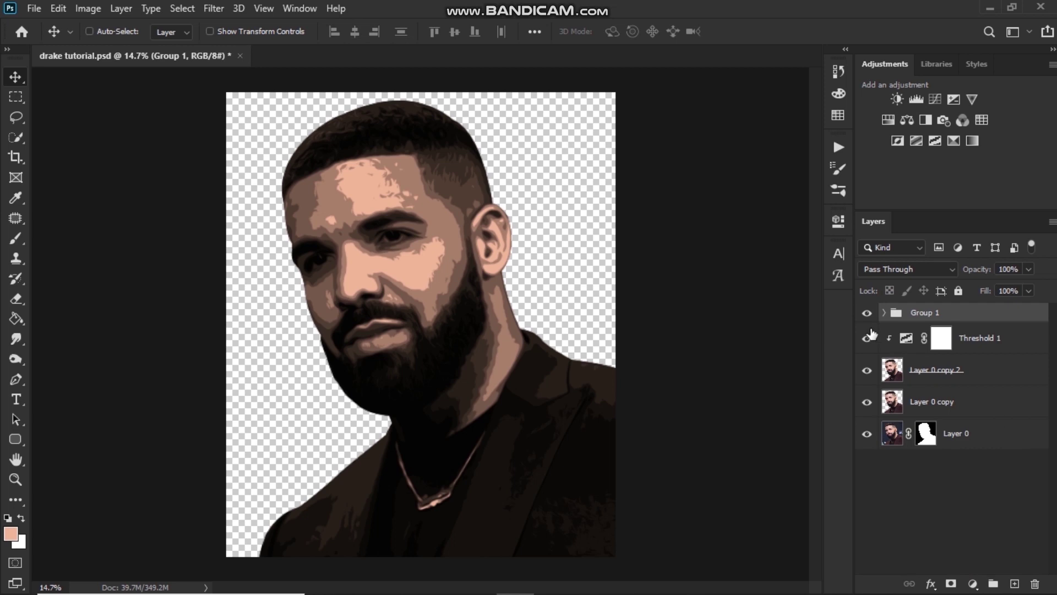
Group the layers from Threshold 1 down to Layer 0 and hide that group.
{"action": "left_click", "coordinate": [1011, 342]}
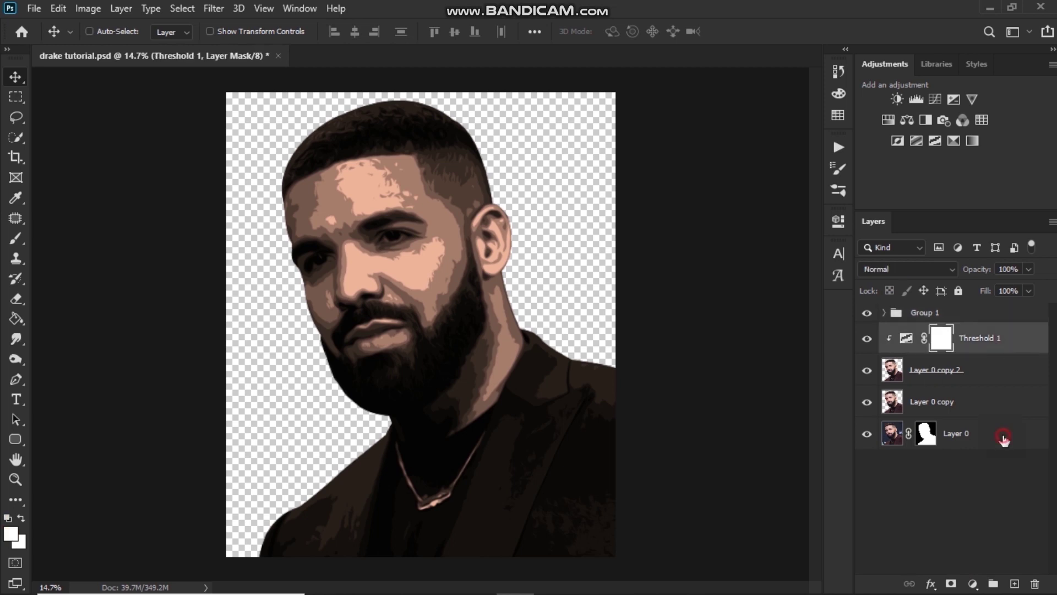
{"action": "left_click", "coordinate": [1003, 438], "text": "shift"}
{"action": "key", "text": "ctrl+g"}
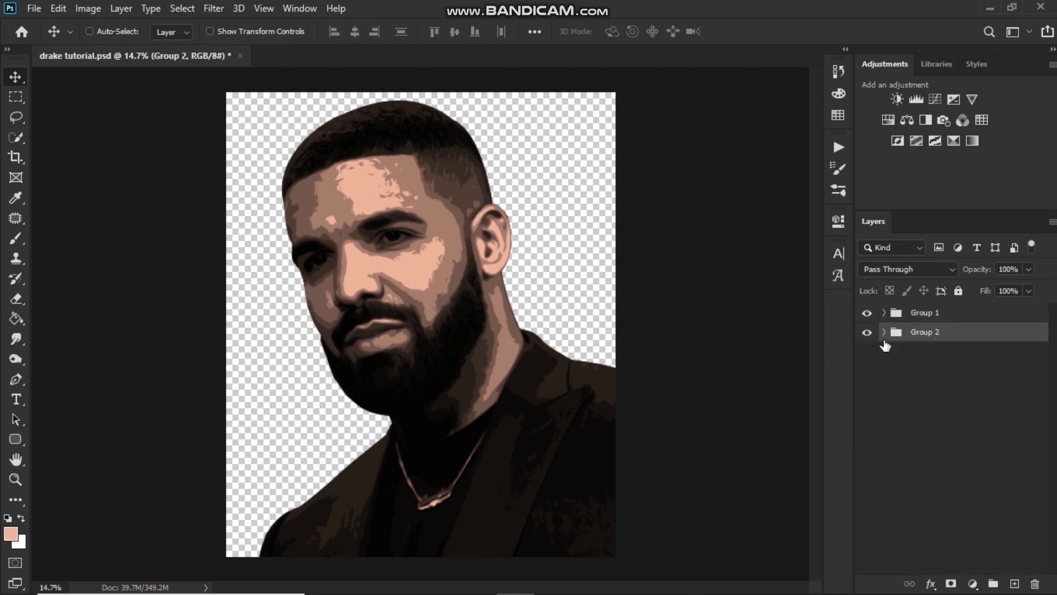
{"action": "left_click", "coordinate": [867, 331]}
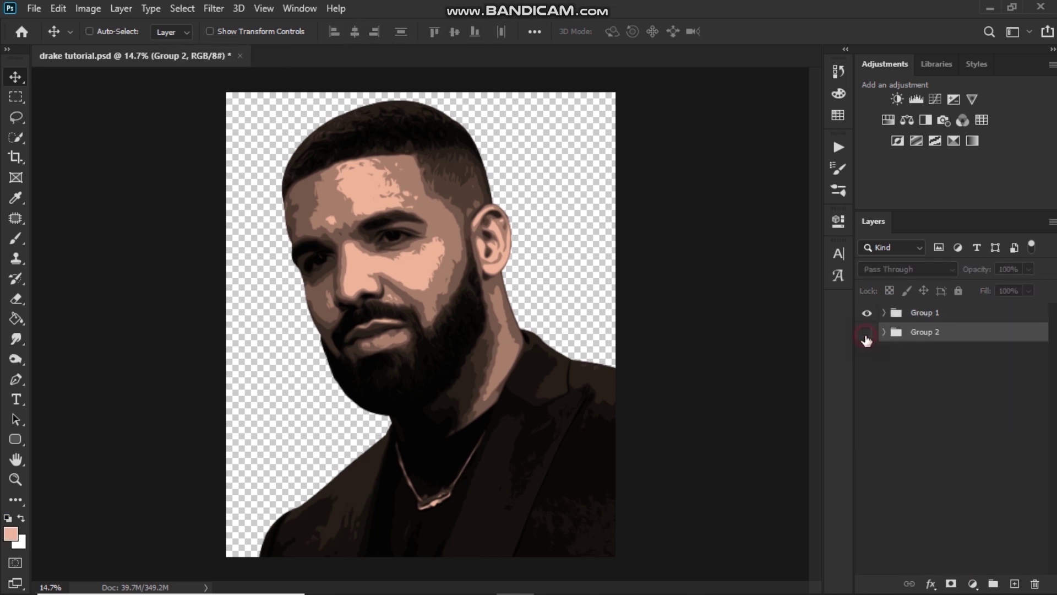
Duplicate Layer 0 copy 3, place the duplicate at the top of Group 1 and hide it.
{"action": "left_click", "coordinate": [884, 313]}
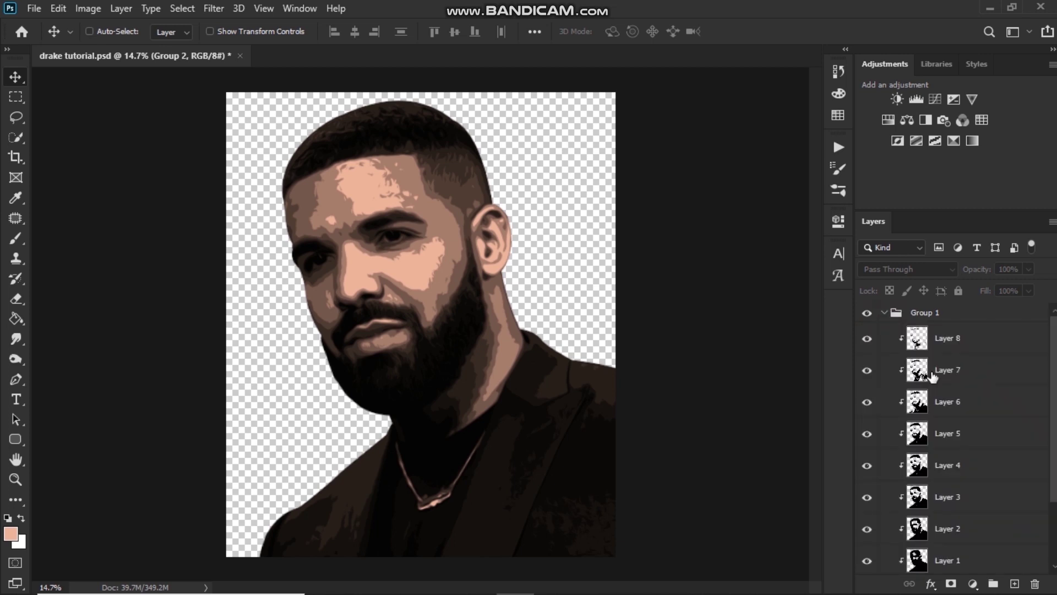
{"action": "scroll", "coordinate": [931, 374], "scroll_direction": "down", "scroll_amount": 3}
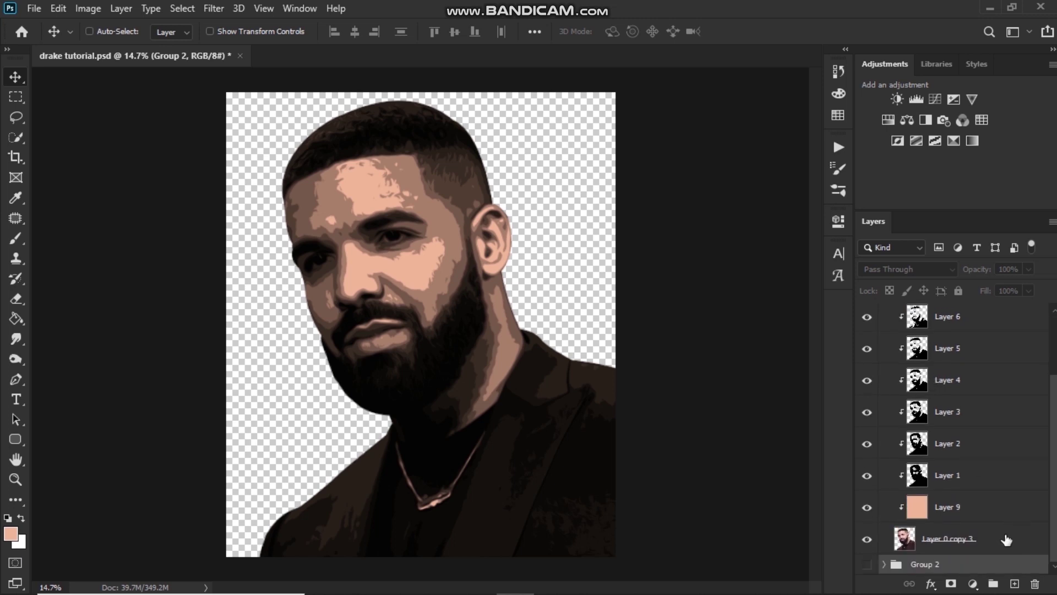
{"action": "left_click_drag", "start_coordinate": [1006, 538], "coordinate": [985, 337]}
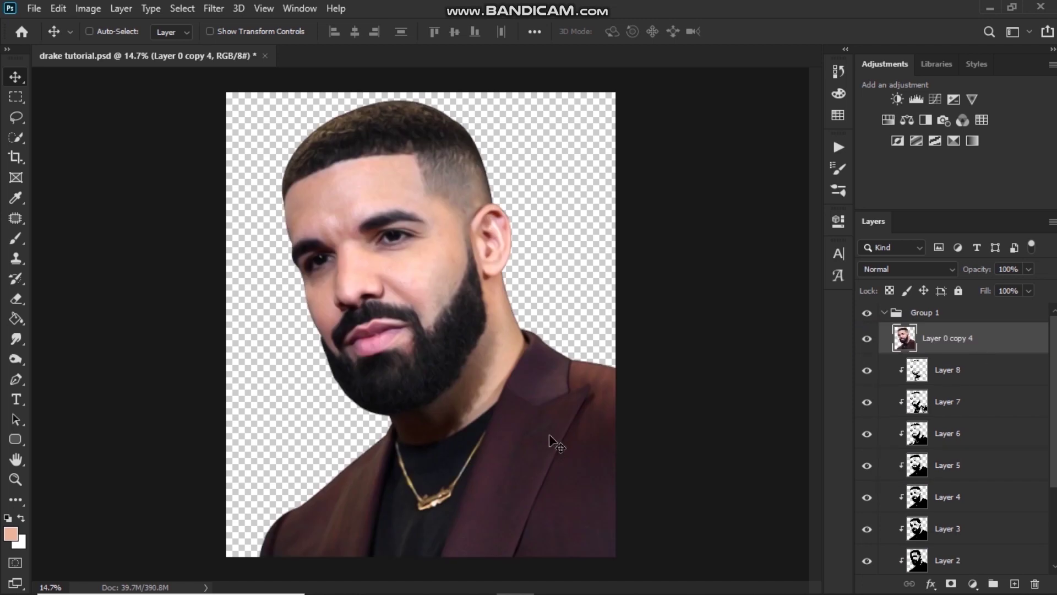
{"action": "left_click", "coordinate": [868, 339]}
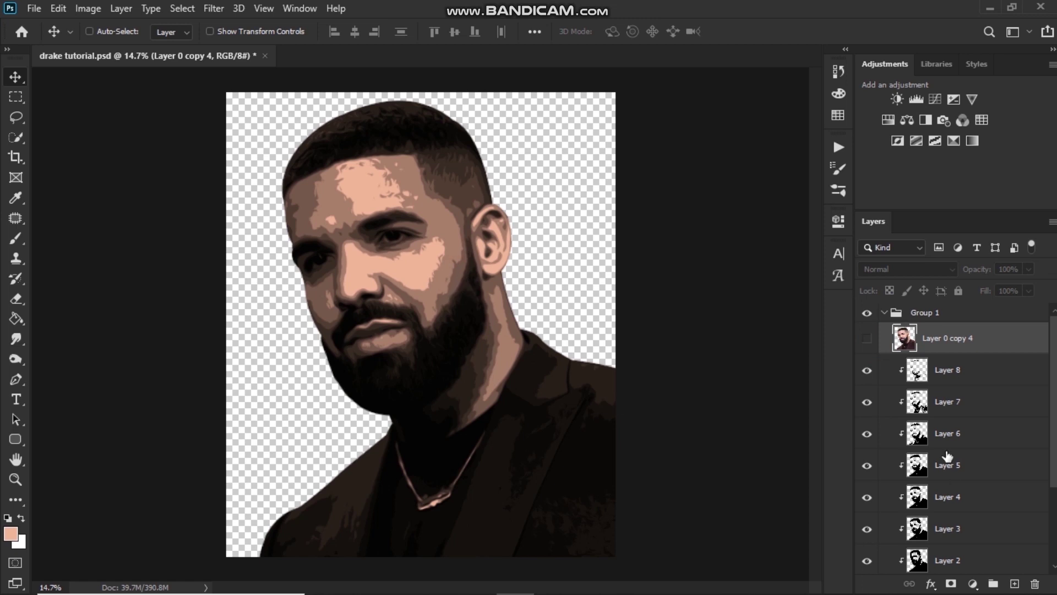
Fine-tune the shadow strength by setting Layer 1 to 38% opacity and Layer 3 to 31%.
{"action": "left_click", "coordinate": [979, 377]}
{"action": "scroll", "coordinate": [985, 419], "scroll_direction": "down", "scroll_amount": 3}
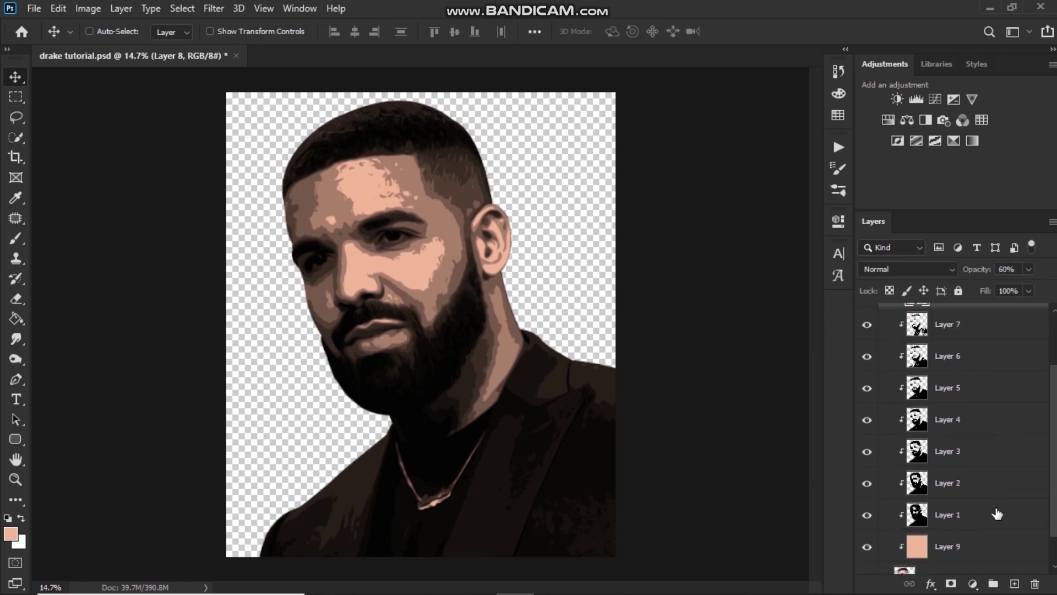
{"action": "left_click", "coordinate": [997, 514]}
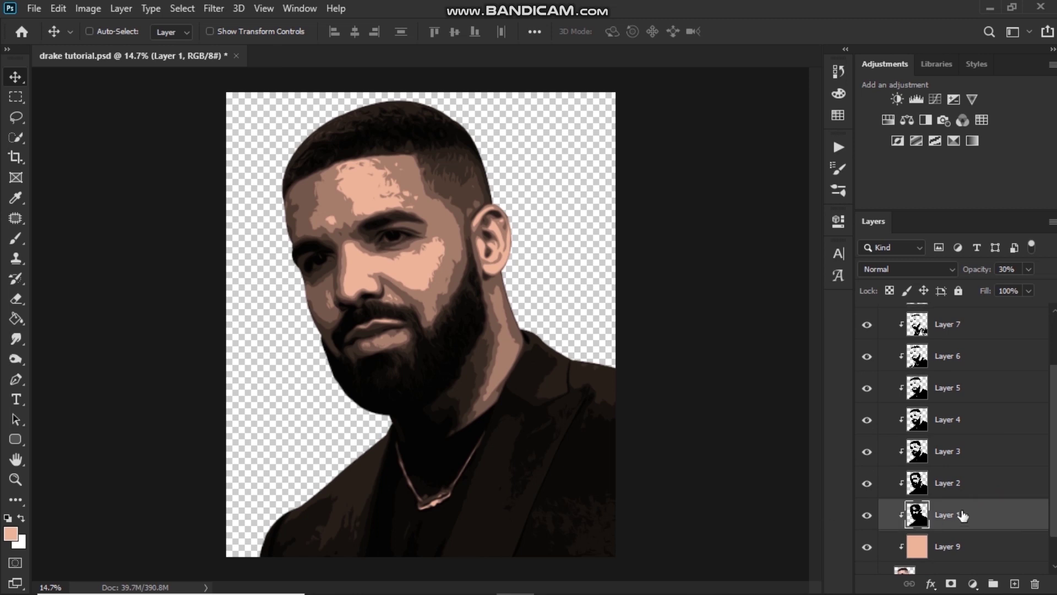
{"action": "left_click_drag", "start_coordinate": [975, 275], "coordinate": [981, 278]}
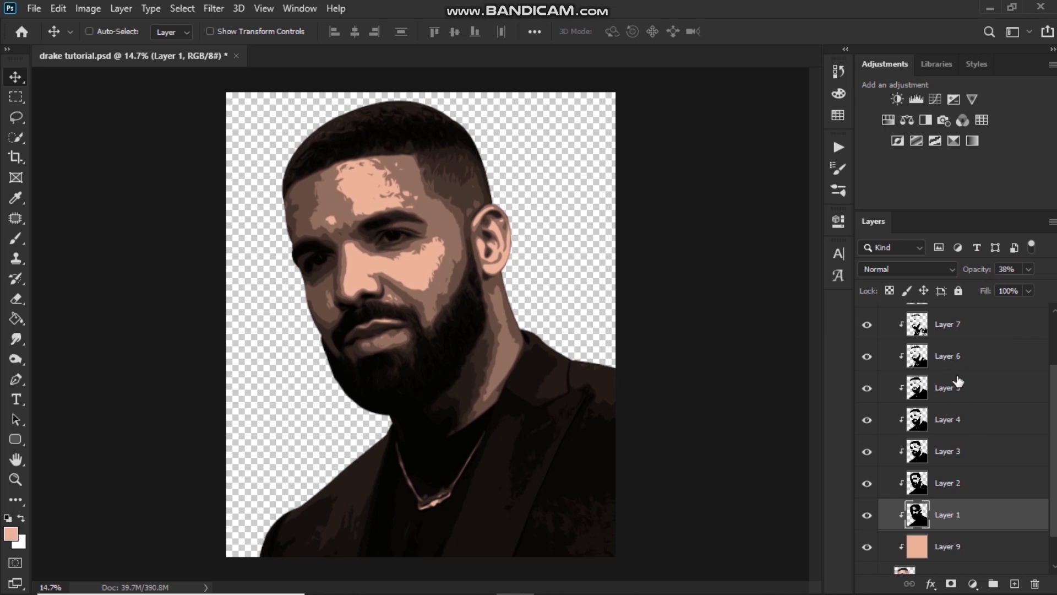
{"action": "left_click", "coordinate": [969, 451]}
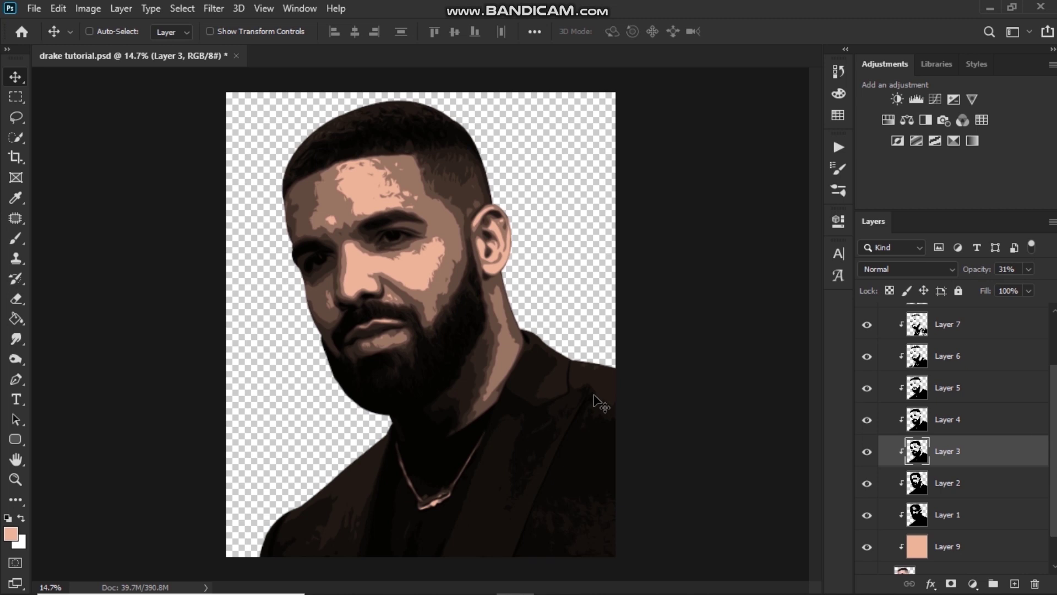
Outline the right half of the jacket with the Pen tool and convert the path to a new selection with 0-pixel feather.
{"action": "left_click", "coordinate": [14, 381]}
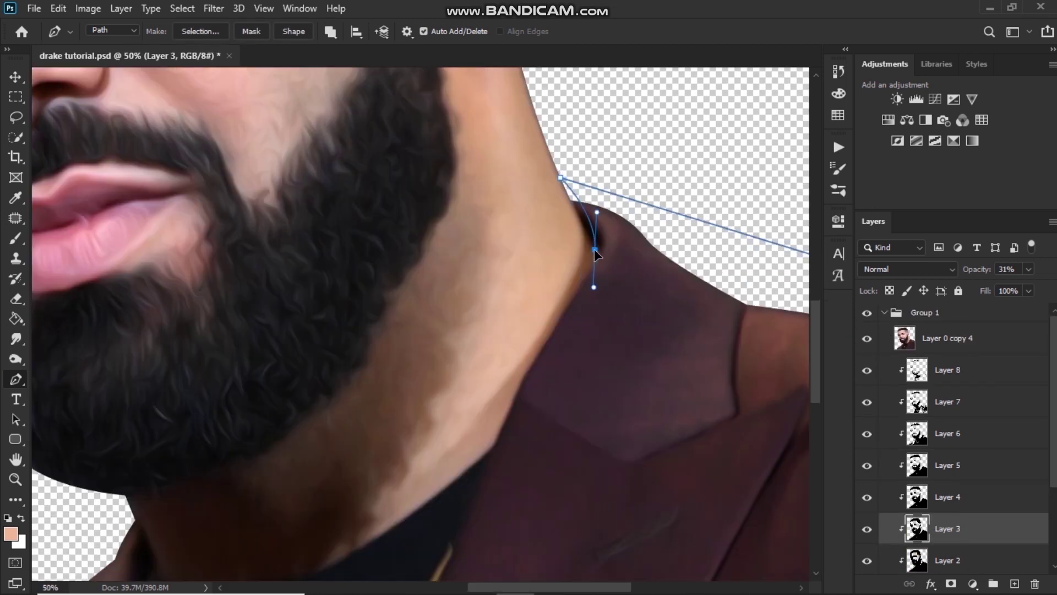
{"action": "left_click_drag", "start_coordinate": [561, 178], "coordinate": [587, 230]}
{"action": "left_click_drag", "start_coordinate": [555, 328], "coordinate": [532, 370]}
{"action": "left_click_drag", "start_coordinate": [594, 287], "coordinate": [609, 261]}
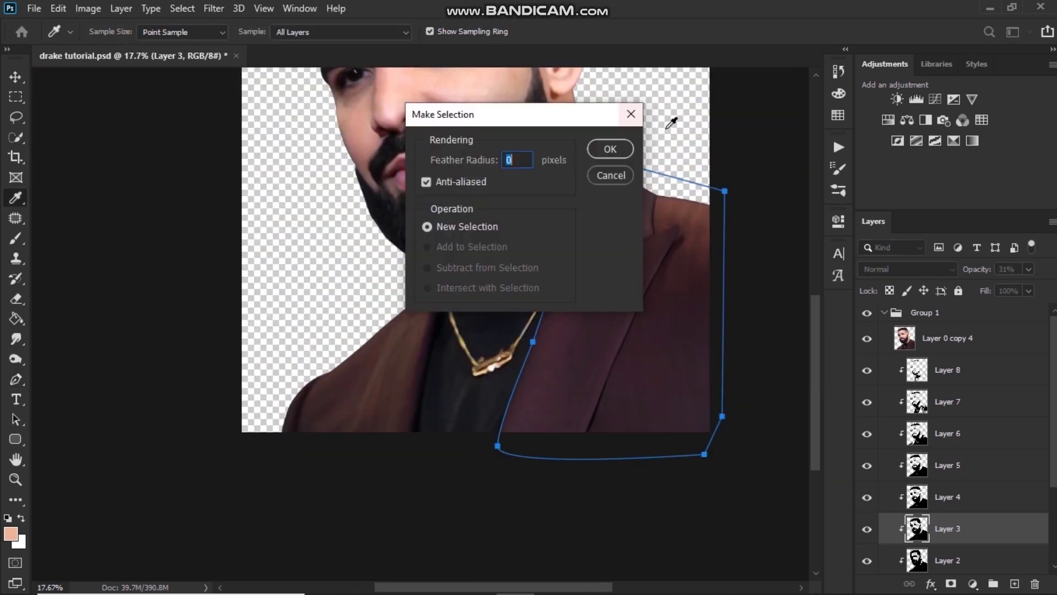
{"action": "left_click", "coordinate": [611, 151]}
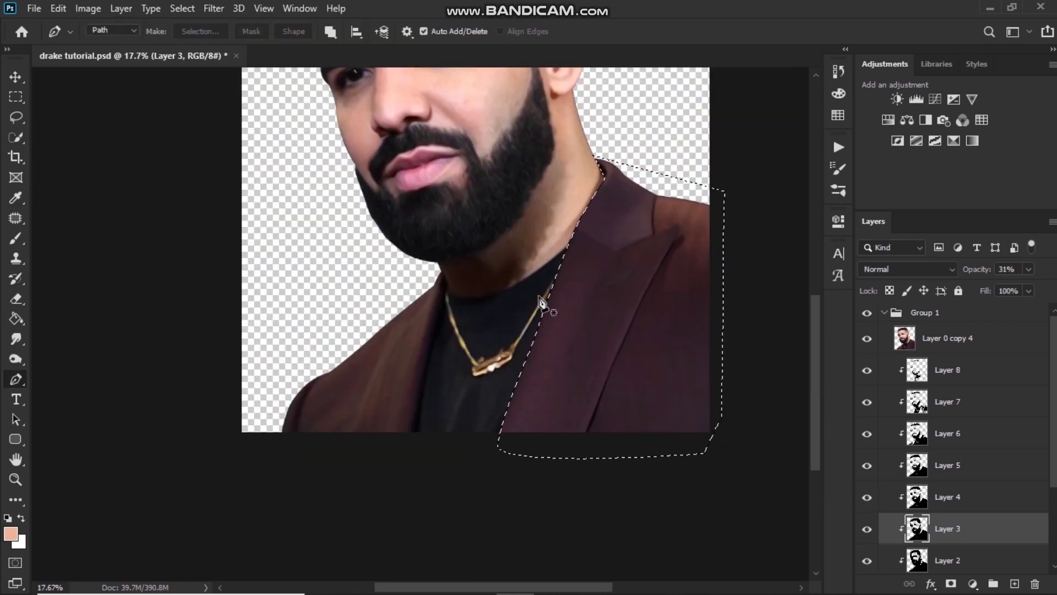
Add a new layer above Layer 9 and fill the jacket selection with the dark maroon sampled from the jacket's collar.
{"action": "scroll", "coordinate": [958, 427], "scroll_direction": "down", "scroll_amount": 4}
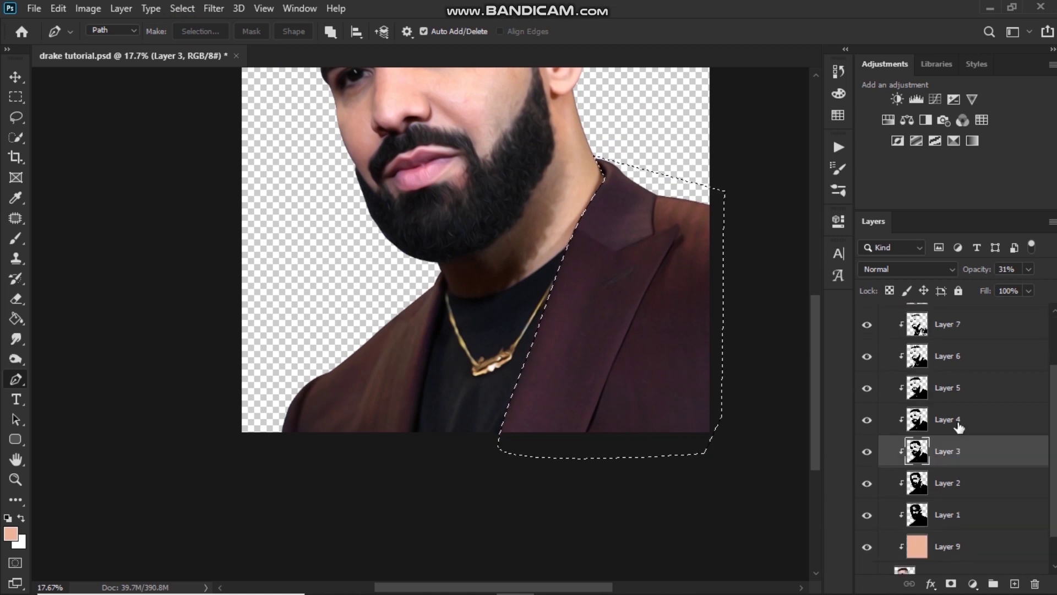
{"action": "left_click", "coordinate": [995, 507]}
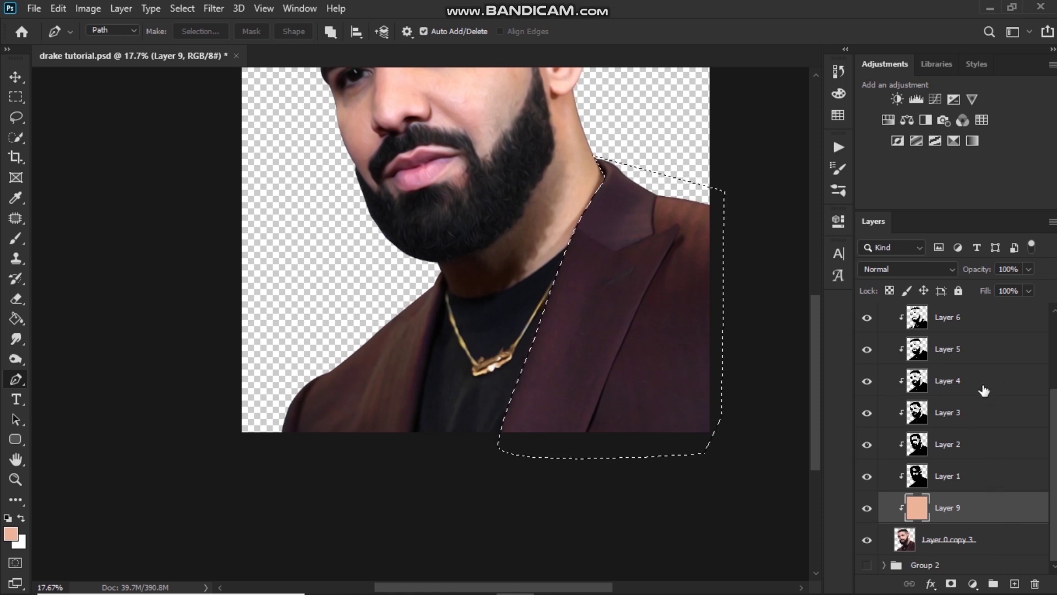
{"action": "scroll", "coordinate": [991, 416], "scroll_direction": "up", "scroll_amount": 3}
{"action": "scroll", "coordinate": [986, 408], "scroll_direction": "down", "scroll_amount": 3}
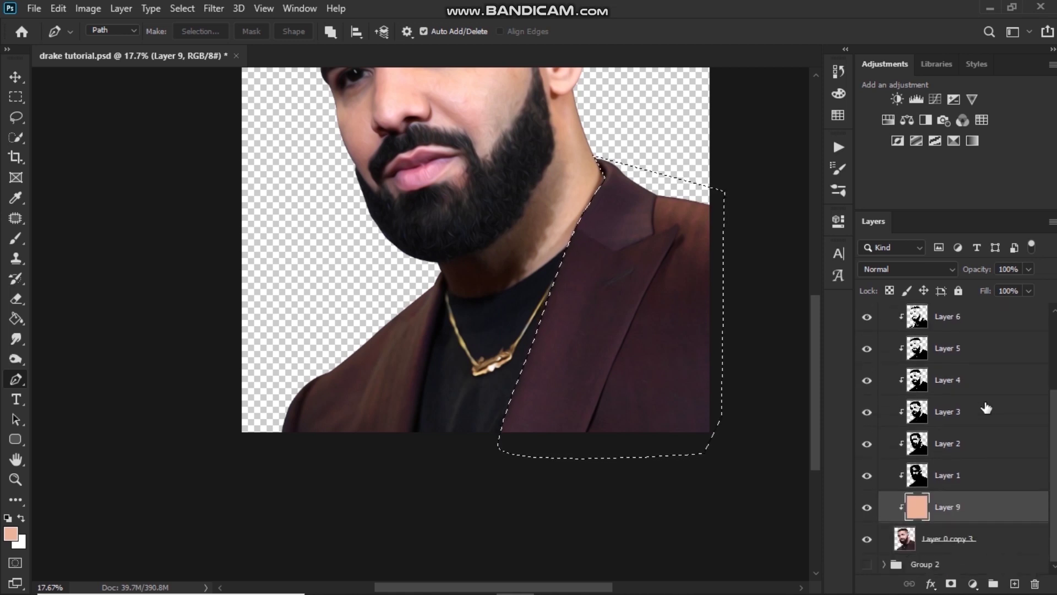
{"action": "left_click", "coordinate": [1015, 583]}
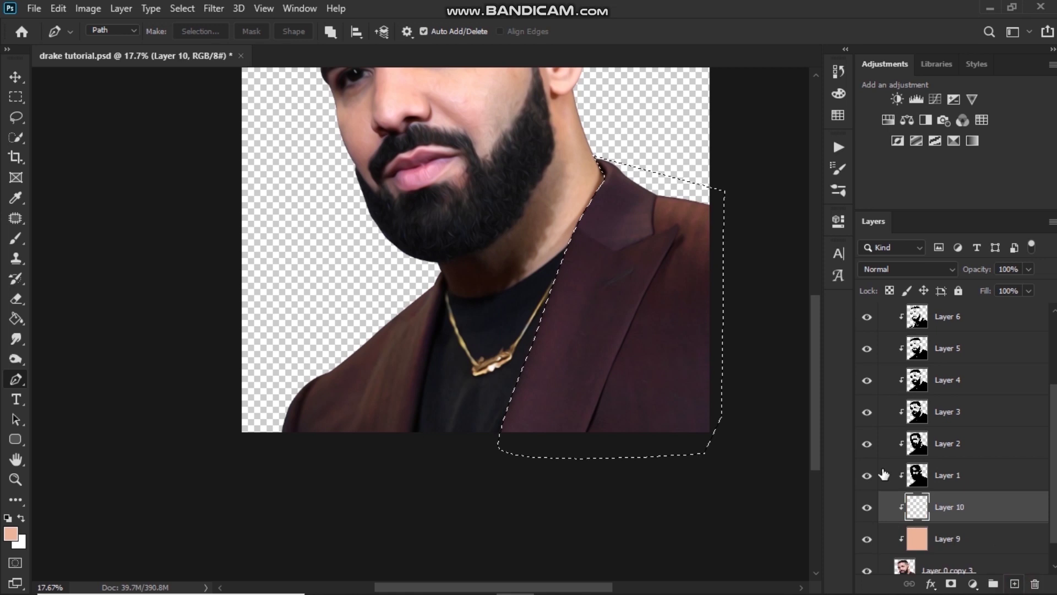
{"action": "key", "text": "i"}
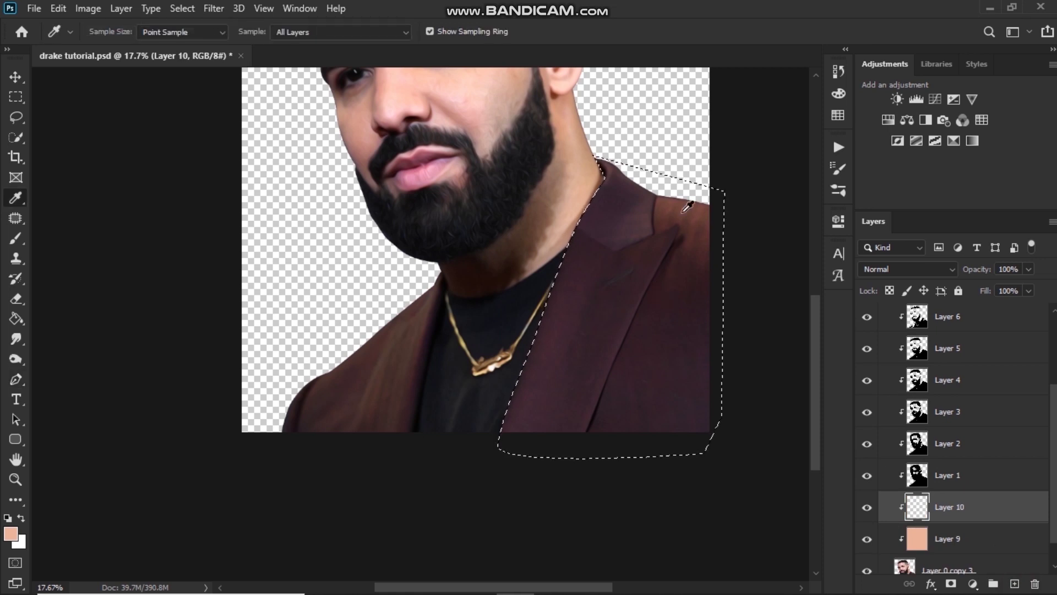
{"action": "left_click", "coordinate": [676, 202]}
{"action": "left_click_drag", "start_coordinate": [676, 202], "coordinate": [640, 206]}
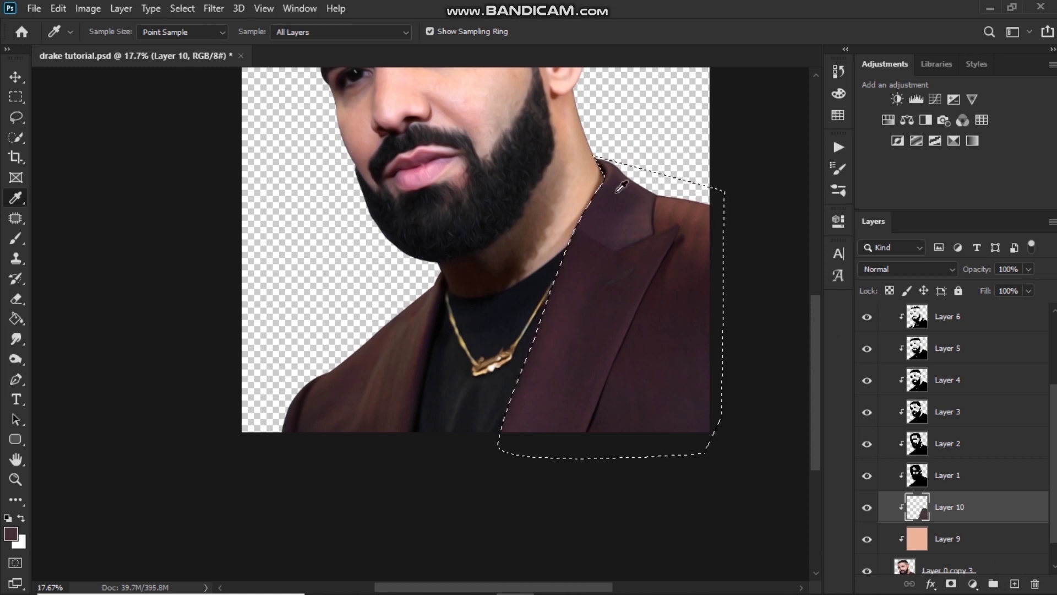
{"action": "scroll", "coordinate": [945, 402], "scroll_direction": "up", "scroll_amount": 3}
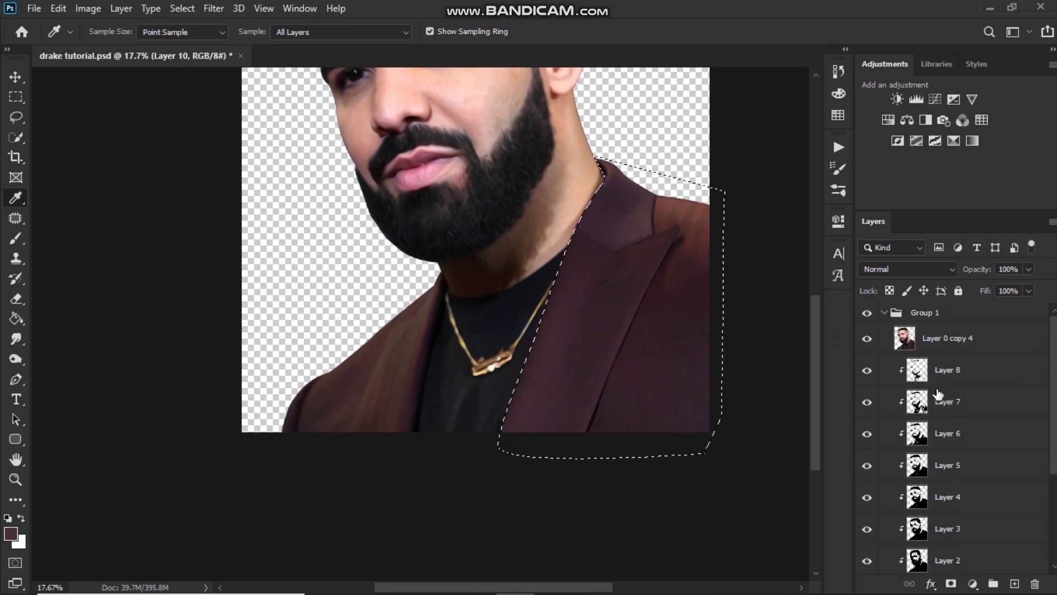
Preview the jacket fill by hiding and reshowing Layer 0 copy 4, and clear the jacket selection.
{"action": "left_click", "coordinate": [866, 339]}
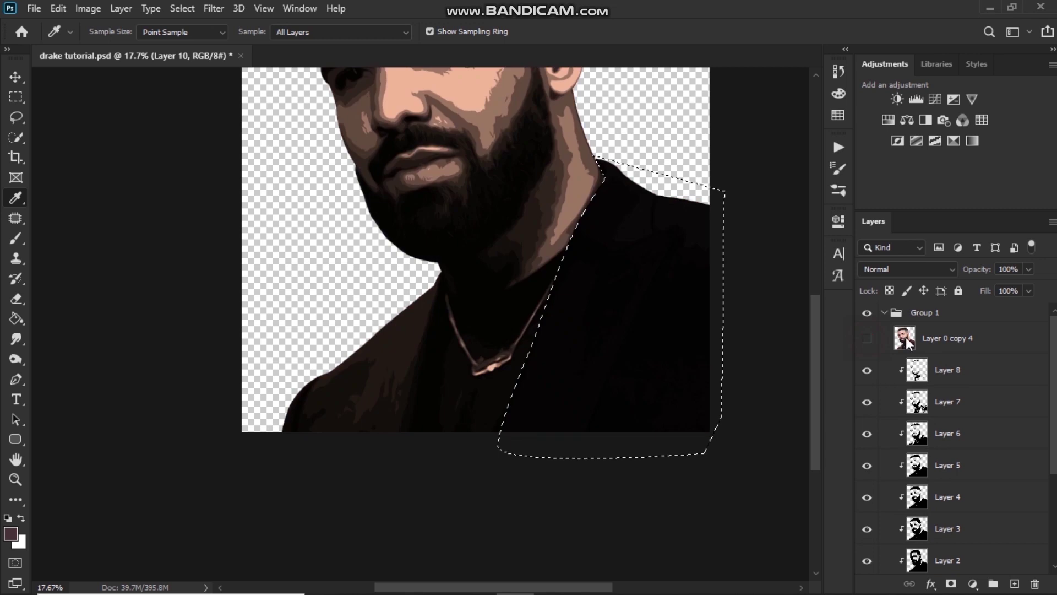
{"action": "left_click", "coordinate": [867, 339]}
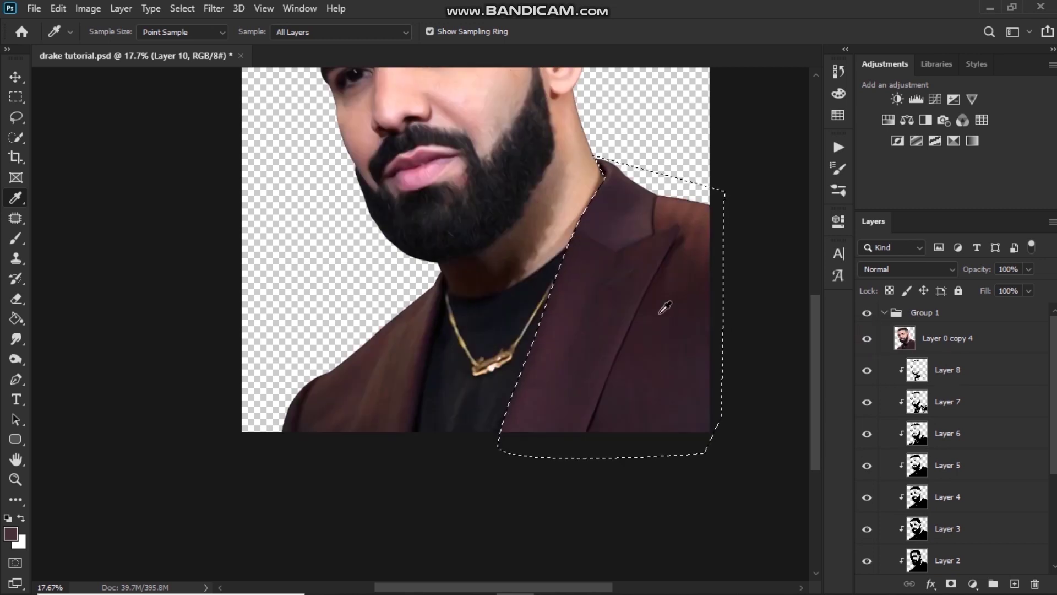
{"action": "key", "text": "ctrl+d"}
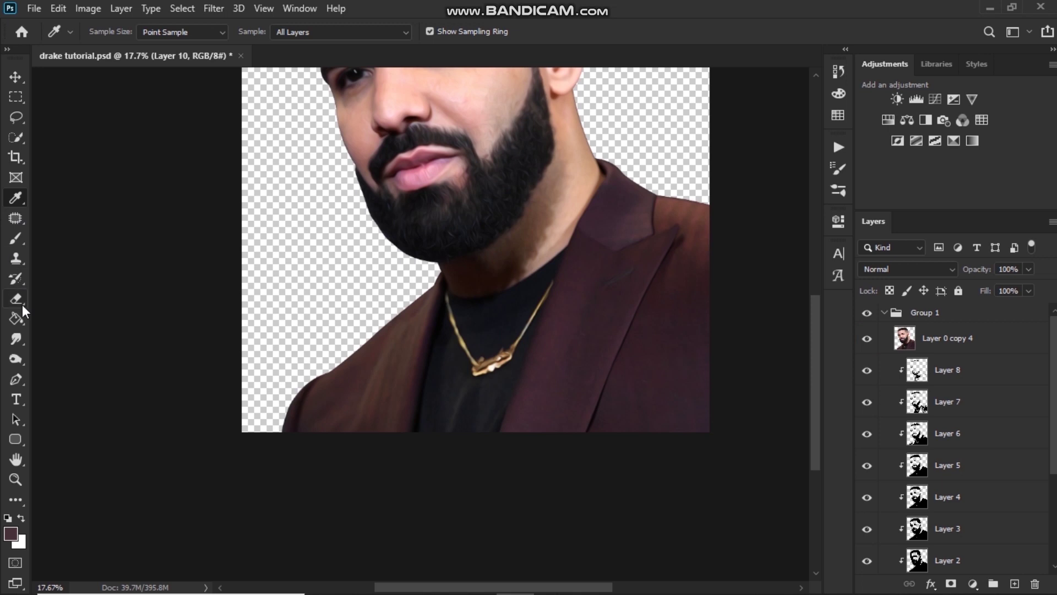
Outline the left half of the jacket with the Pen tool as a closed path running beyond the canvas edge.
{"action": "left_click", "coordinate": [15, 379]}
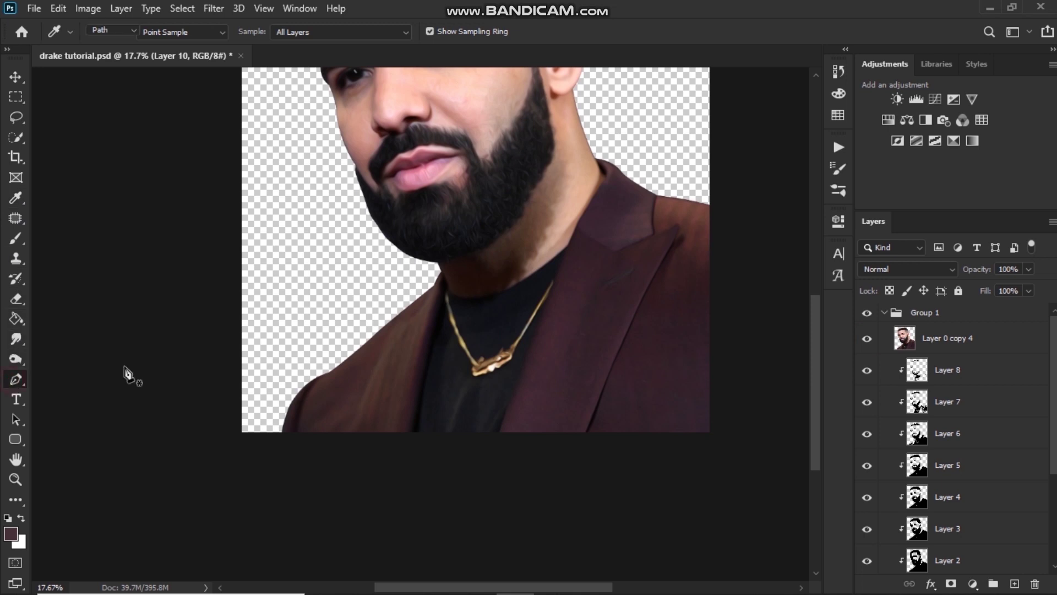
{"action": "left_click", "coordinate": [402, 267]}
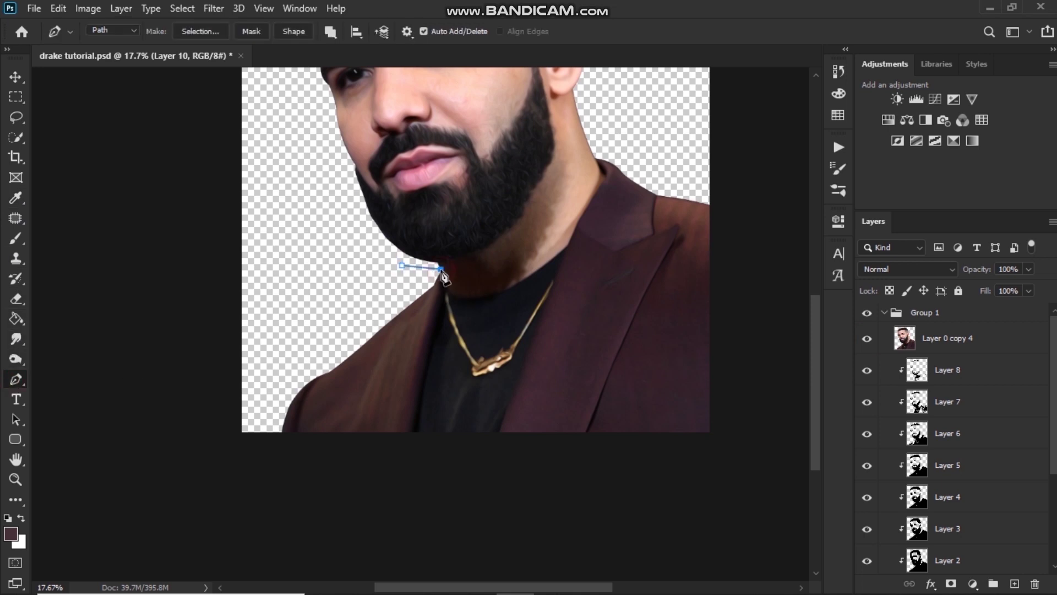
{"action": "scroll", "coordinate": [443, 282], "scroll_direction": "up", "scroll_amount": 5}
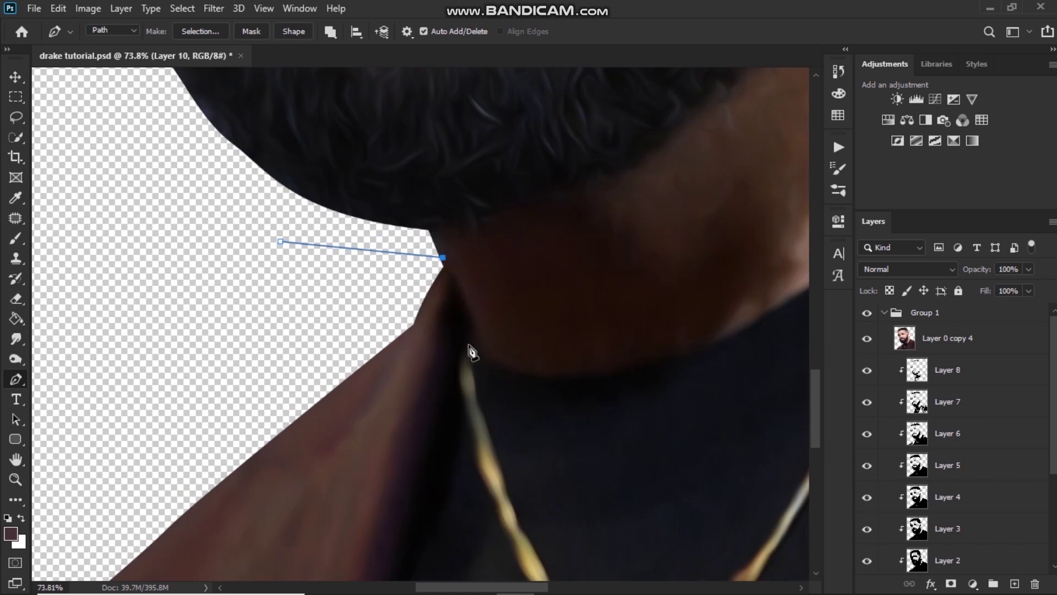
{"action": "left_click", "coordinate": [472, 341]}
{"action": "scroll", "coordinate": [468, 347], "scroll_direction": "down", "scroll_amount": 3}
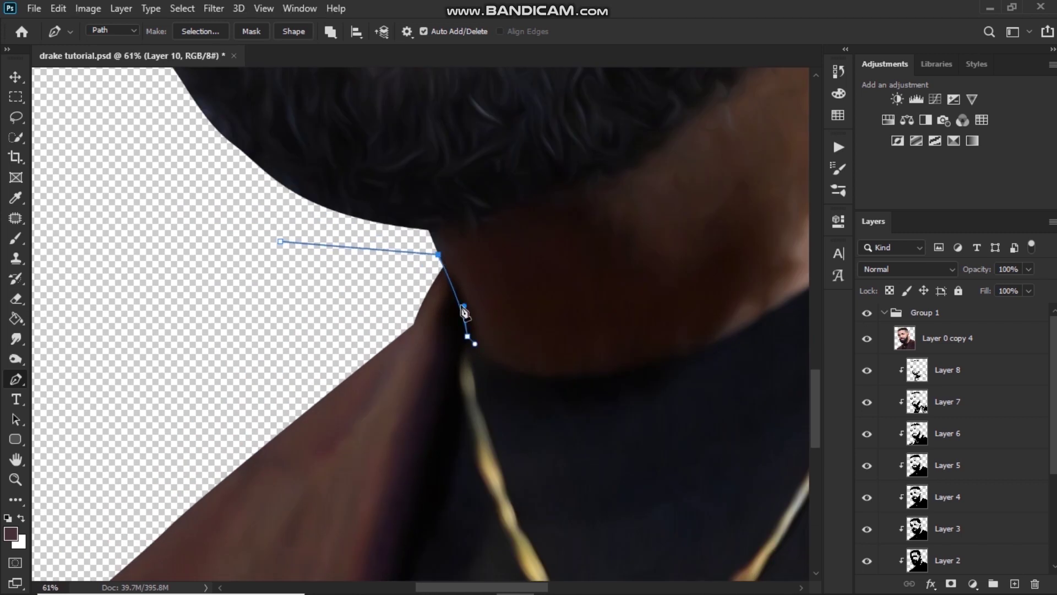
{"action": "left_click_drag", "start_coordinate": [440, 445], "coordinate": [431, 507]}
{"action": "left_click_drag", "start_coordinate": [448, 384], "coordinate": [453, 329]}
{"action": "left_click", "coordinate": [127, 467]}
{"action": "left_click", "coordinate": [185, 234]}
{"action": "left_click", "coordinate": [417, 82]}
{"action": "scroll", "coordinate": [495, 220], "scroll_direction": "down", "scroll_amount": 2}
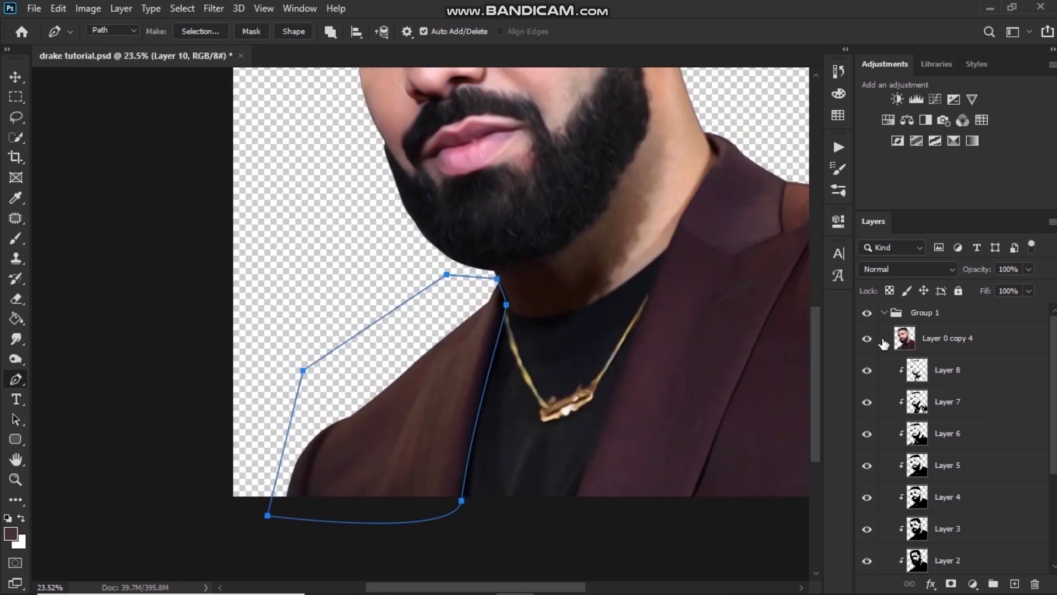
Convert the jacket path to a selection, fill it with dark maroon on Layer 10 and deselect.
{"action": "left_click", "coordinate": [215, 37]}
{"action": "left_click", "coordinate": [622, 150]}
{"action": "key", "text": "alt+BackSpace"}
{"action": "key", "text": "ctrl+d"}
Outline the upper lip with a closed Pen tool path.
{"action": "left_click_drag", "start_coordinate": [584, 250], "coordinate": [582, 455]}
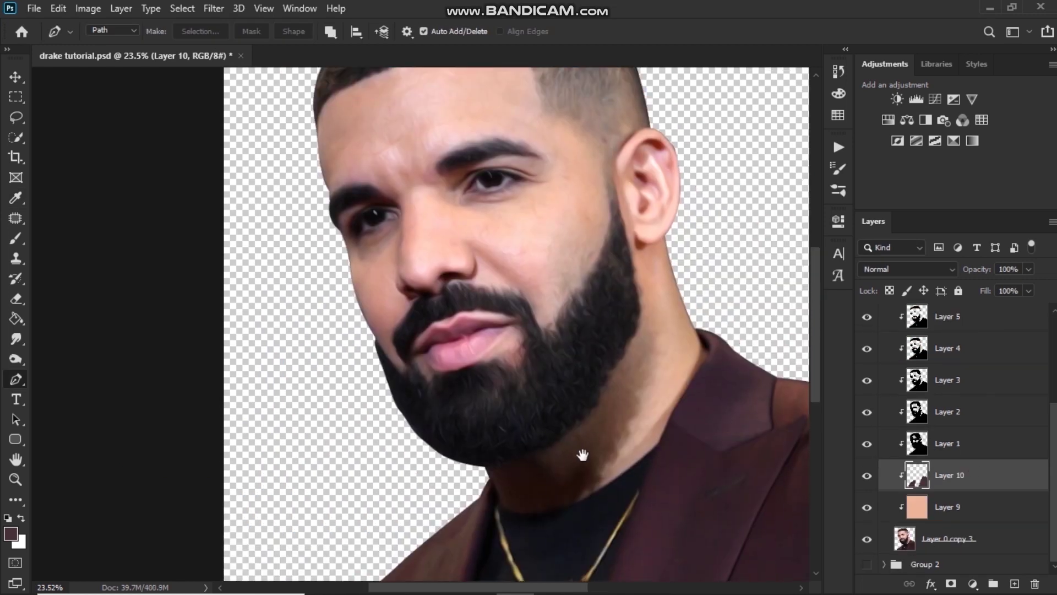
{"action": "scroll", "coordinate": [358, 349], "scroll_direction": "up", "scroll_amount": 6}
{"action": "left_click", "coordinate": [363, 337]}
{"action": "left_click_drag", "start_coordinate": [420, 264], "coordinate": [433, 247]}
{"action": "left_click_drag", "start_coordinate": [464, 260], "coordinate": [485, 244]}
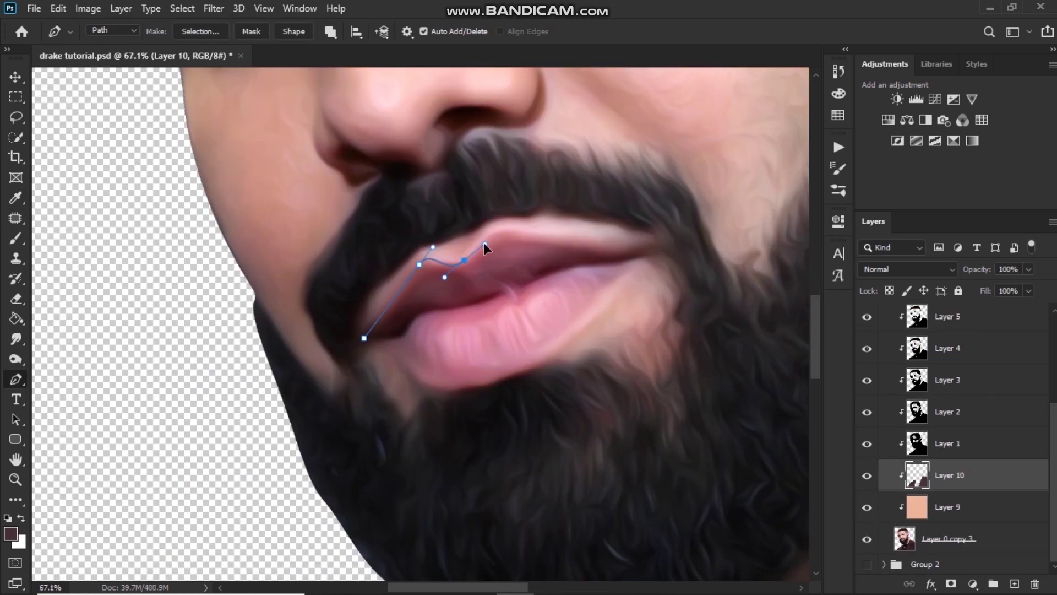
{"action": "left_click_drag", "start_coordinate": [644, 256], "coordinate": [653, 255]}
{"action": "left_click", "coordinate": [524, 287]}
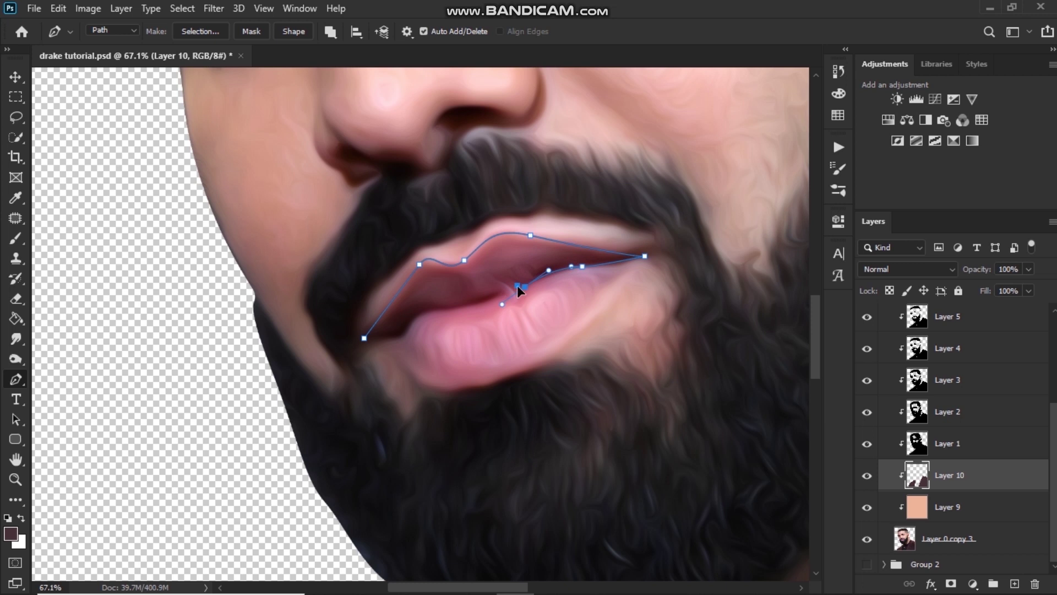
{"action": "left_click", "coordinate": [431, 309]}
{"action": "left_click_drag", "start_coordinate": [404, 329], "coordinate": [397, 343]}
{"action": "left_click", "coordinate": [365, 339]}
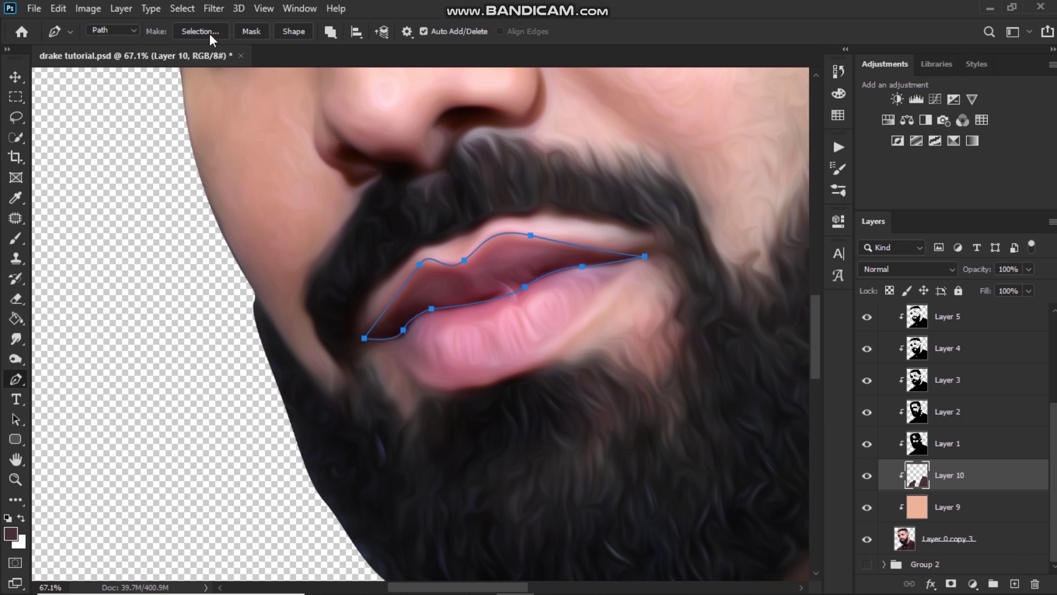
Convert the upper lip path to a selection and fill it with the dark pink sampled from the lip on a new layer above Layer 10.
{"action": "key", "text": "ctrl+Return"}
{"action": "key", "text": "i"}
{"action": "left_click", "coordinate": [490, 249]}
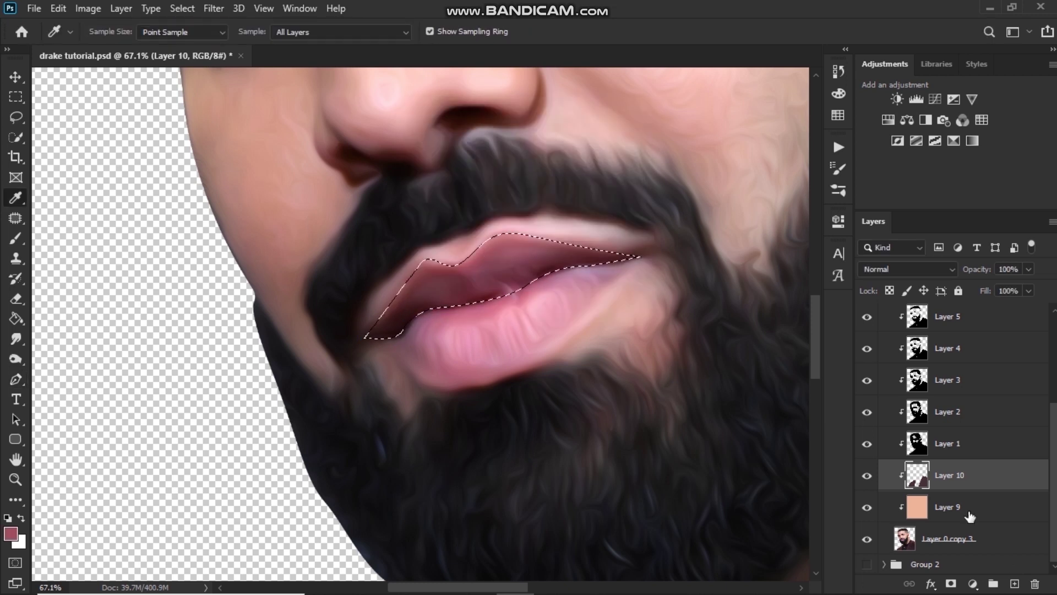
{"action": "left_click", "coordinate": [1015, 584]}
{"action": "key", "text": "ctrl+d"}
Outline the lower lip with a closed Pen tool path that overlaps the upper lip.
{"action": "key", "text": "p"}
{"action": "left_click", "coordinate": [392, 337]}
{"action": "left_click_drag", "start_coordinate": [456, 389], "coordinate": [509, 380]}
{"action": "left_click_drag", "start_coordinate": [626, 264], "coordinate": [565, 373]}
{"action": "left_click", "coordinate": [600, 256]}
{"action": "left_click", "coordinate": [523, 263]}
{"action": "left_click_drag", "start_coordinate": [393, 337], "coordinate": [385, 371]}
Fill the lower lip selection with the sampled pink on a new layer beneath Layer 11, deselect and save the document.
{"action": "key", "text": "i"}
{"action": "left_click", "coordinate": [538, 291]}
{"action": "left_click", "coordinate": [1014, 584], "text": "ctrl"}
{"action": "key", "text": "p"}
{"action": "left_click", "coordinate": [200, 31]}
{"action": "key", "text": "Return"}
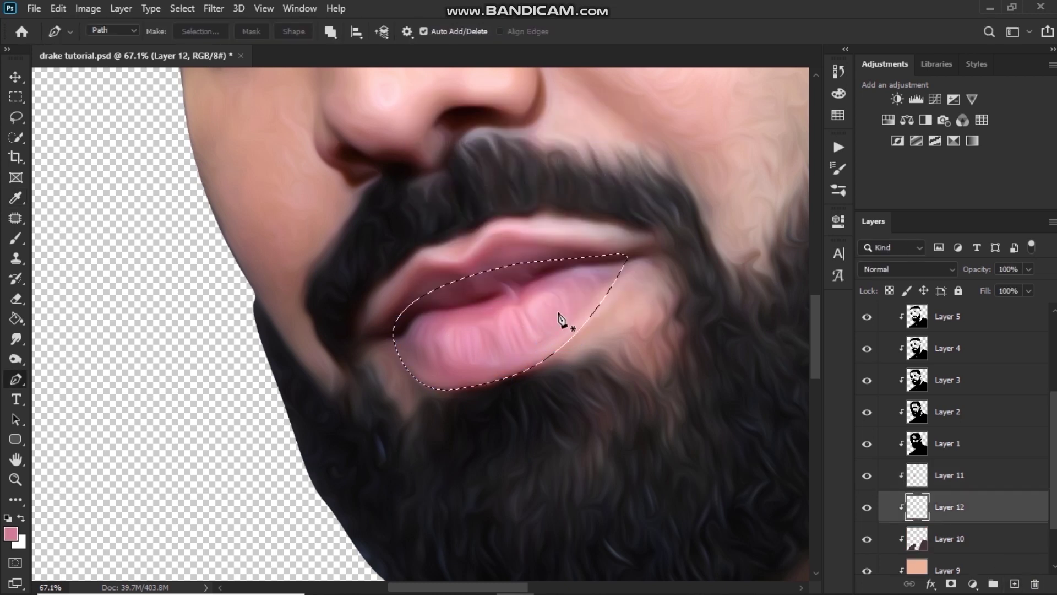
{"action": "key", "text": "alt+BackSpace"}
{"action": "key", "text": "ctrl+d"}
{"action": "key", "text": "ctrl+s"}
Duplicate the original masked Layer 0 from Group 2 to the top of Group 1 and toggle its visibility to compare the illustration.
{"action": "scroll", "coordinate": [551, 292], "scroll_direction": "down", "scroll_amount": 6}
{"action": "scroll", "coordinate": [382, 176], "scroll_direction": "up", "scroll_amount": 9}
{"action": "scroll", "coordinate": [994, 431], "scroll_direction": "down", "scroll_amount": 2}
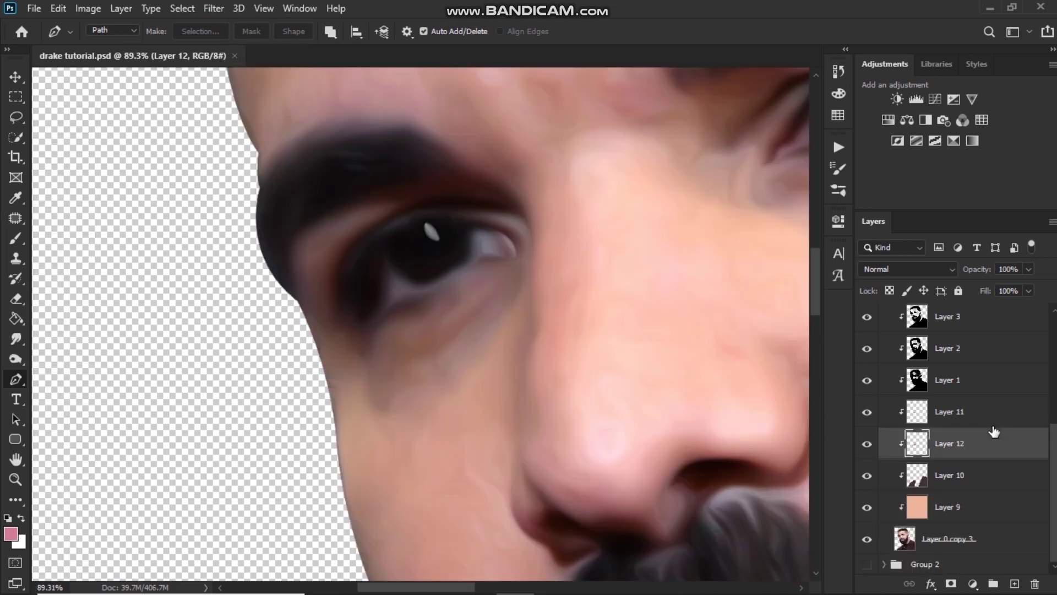
{"action": "left_click", "coordinate": [885, 564]}
{"action": "scroll", "coordinate": [985, 457], "scroll_direction": "down", "scroll_amount": 4}
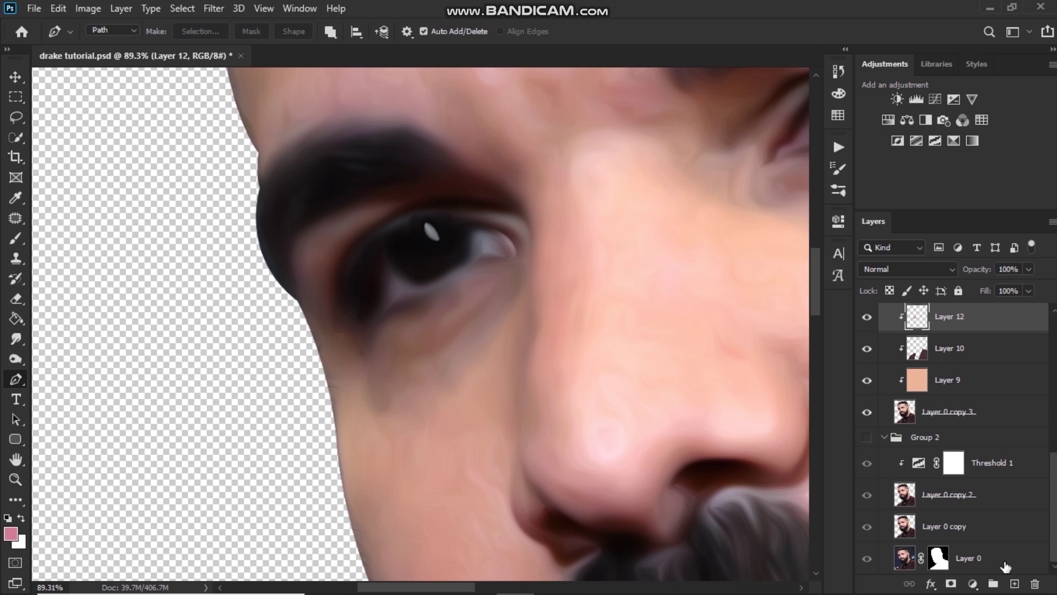
{"action": "left_click_drag", "start_coordinate": [1005, 567], "coordinate": [1000, 338]}
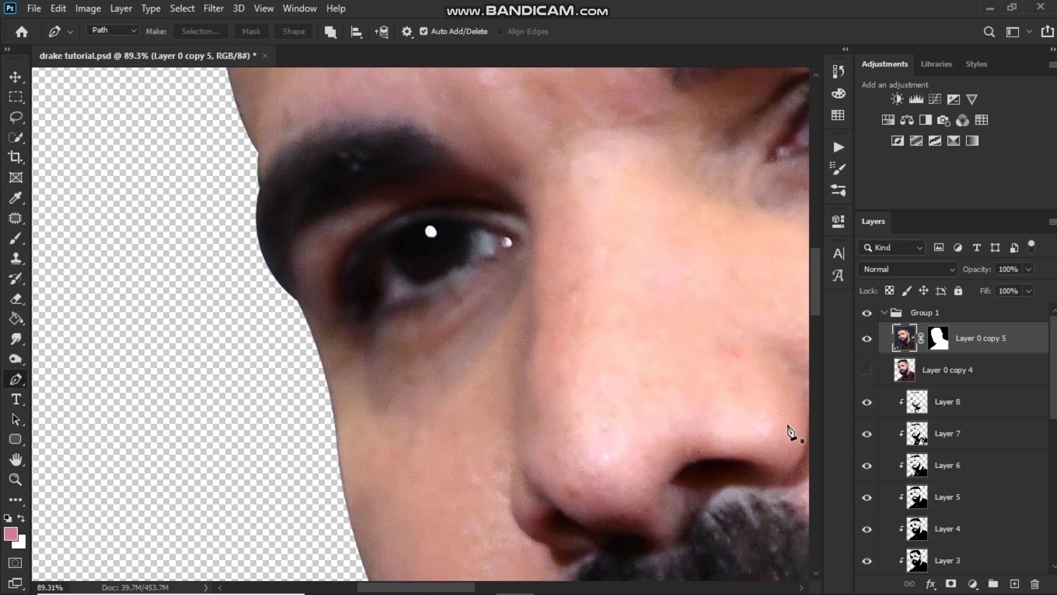
{"action": "scroll", "coordinate": [619, 358], "scroll_direction": "down", "scroll_amount": 5}
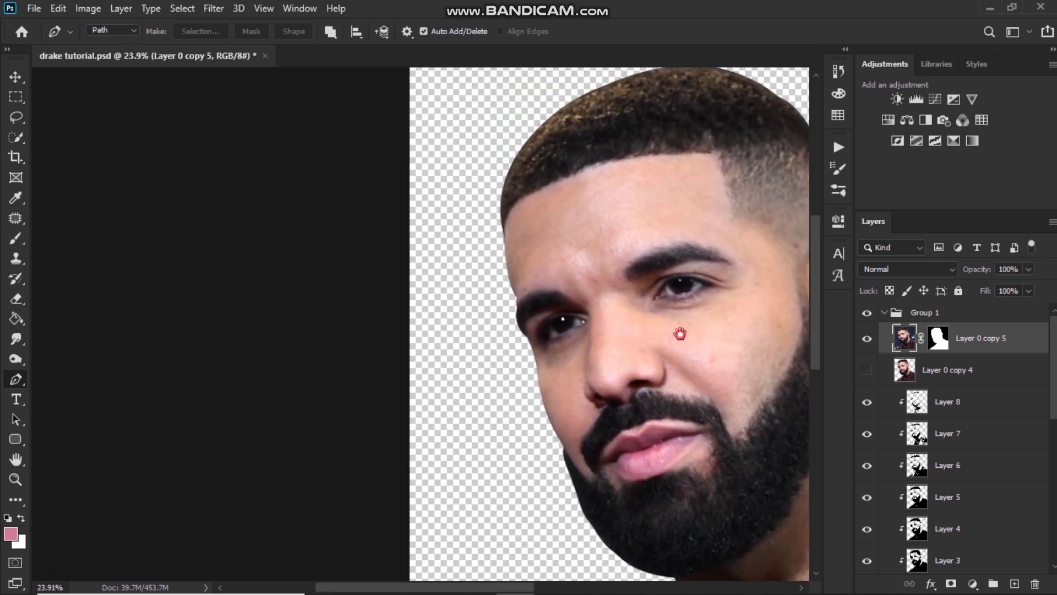
{"action": "scroll", "coordinate": [680, 334], "scroll_direction": "down", "scroll_amount": 3}
{"action": "left_click", "coordinate": [866, 338]}
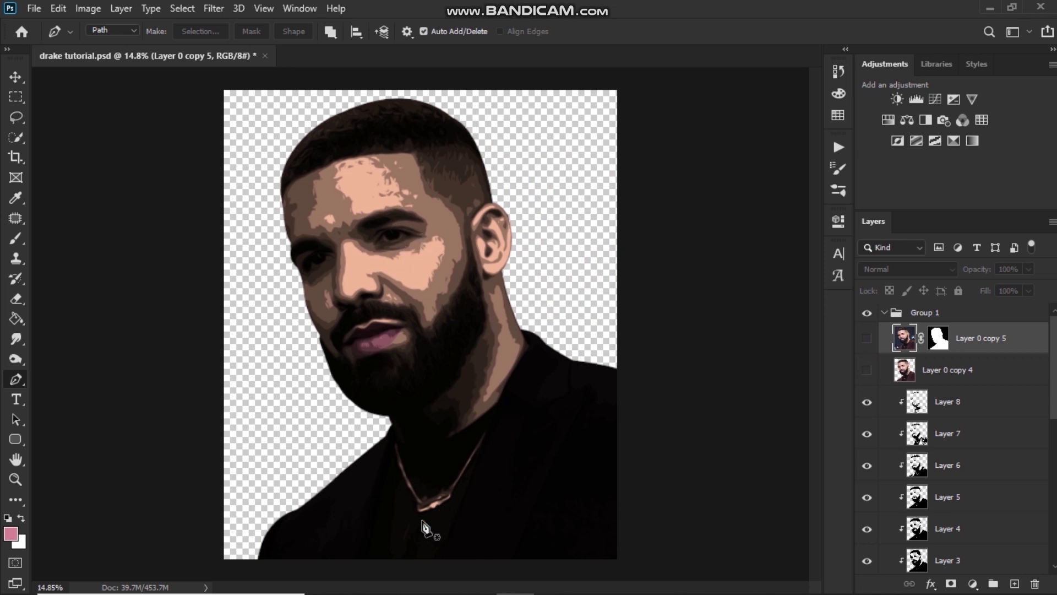
{"action": "left_click", "coordinate": [866, 338]}
Outline the eyeball of the eye on the left of the face with the Pen tool and convert the path to a selection.
{"action": "scroll", "coordinate": [308, 245], "scroll_direction": "up", "scroll_amount": 8}
{"action": "scroll", "coordinate": [375, 411], "scroll_direction": "up", "scroll_amount": 2}
{"action": "left_click", "coordinate": [354, 423]}
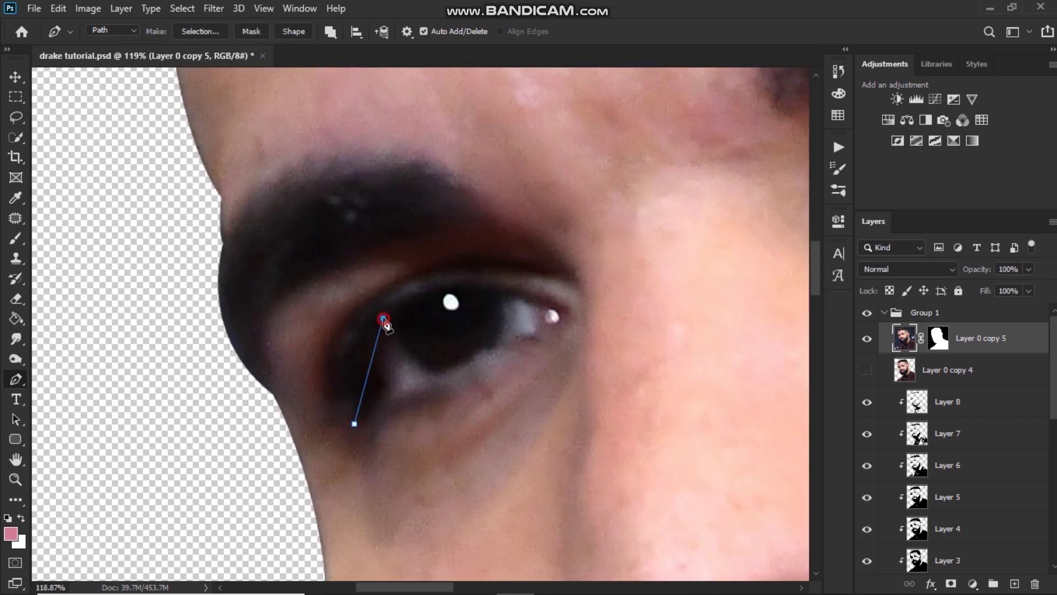
{"action": "left_click_drag", "start_coordinate": [382, 318], "coordinate": [427, 285]}
{"action": "left_click_drag", "start_coordinate": [561, 311], "coordinate": [621, 342]}
{"action": "left_click_drag", "start_coordinate": [535, 336], "coordinate": [500, 352]}
{"action": "left_click_drag", "start_coordinate": [376, 407], "coordinate": [361, 406]}
{"action": "left_click_drag", "start_coordinate": [339, 352], "coordinate": [358, 355]}
{"action": "left_click_drag", "start_coordinate": [362, 405], "coordinate": [365, 393]}
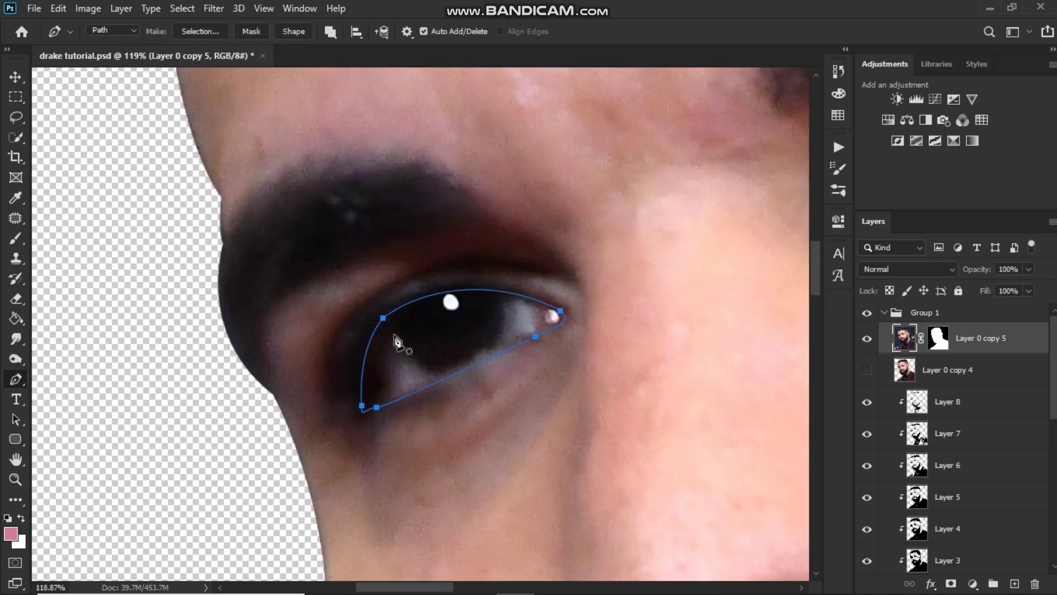
{"action": "left_click_drag", "start_coordinate": [621, 333], "coordinate": [539, 371]}
{"action": "left_click", "coordinate": [208, 34]}
{"action": "key", "text": "Return"}
Rename Layer 11 as "upper lips" and Layer 12 as "lower lips".
{"action": "scroll", "coordinate": [948, 425], "scroll_direction": "down", "scroll_amount": 3}
{"action": "scroll", "coordinate": [995, 544], "scroll_direction": "down", "scroll_amount": 2}
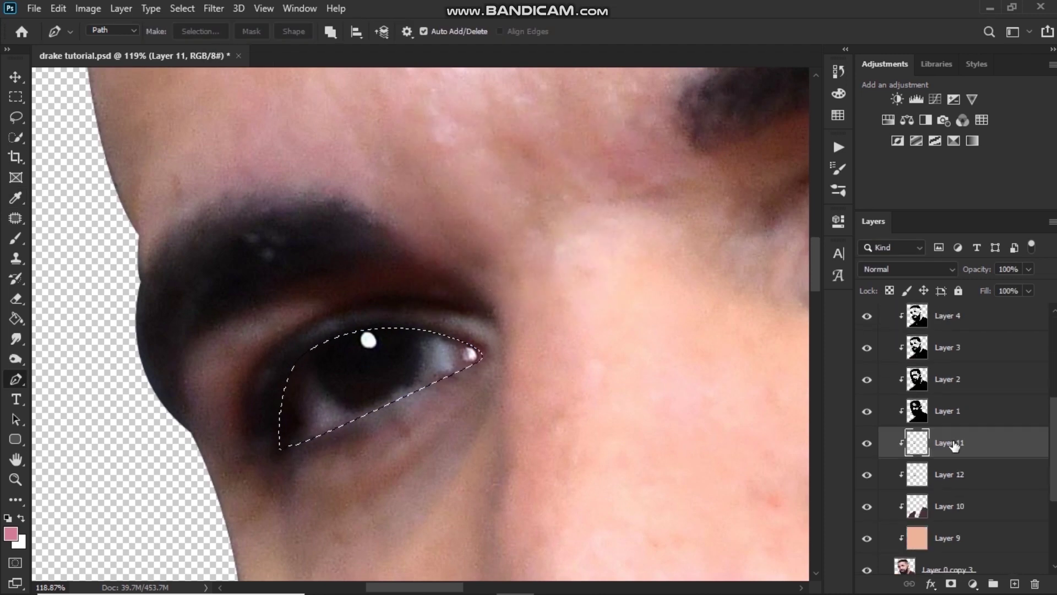
{"action": "double_click", "coordinate": [949, 443]}
{"action": "type", "text": "upper lips"}
{"action": "key", "text": "Return"}
{"action": "double_click", "coordinate": [957, 475]}
{"action": "type", "text": "lower lips"}
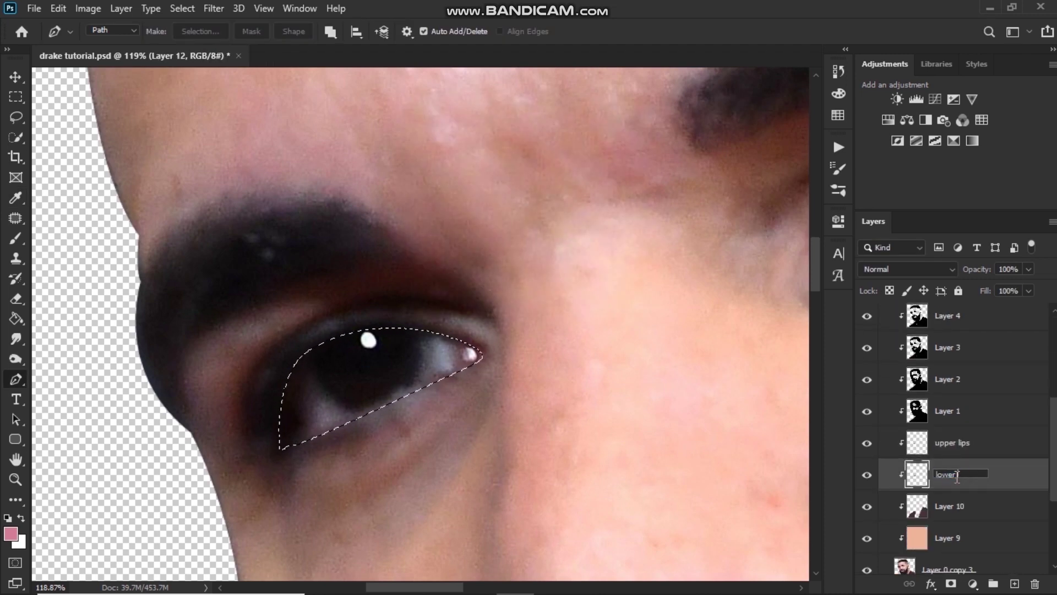
{"action": "key", "text": "Return"}
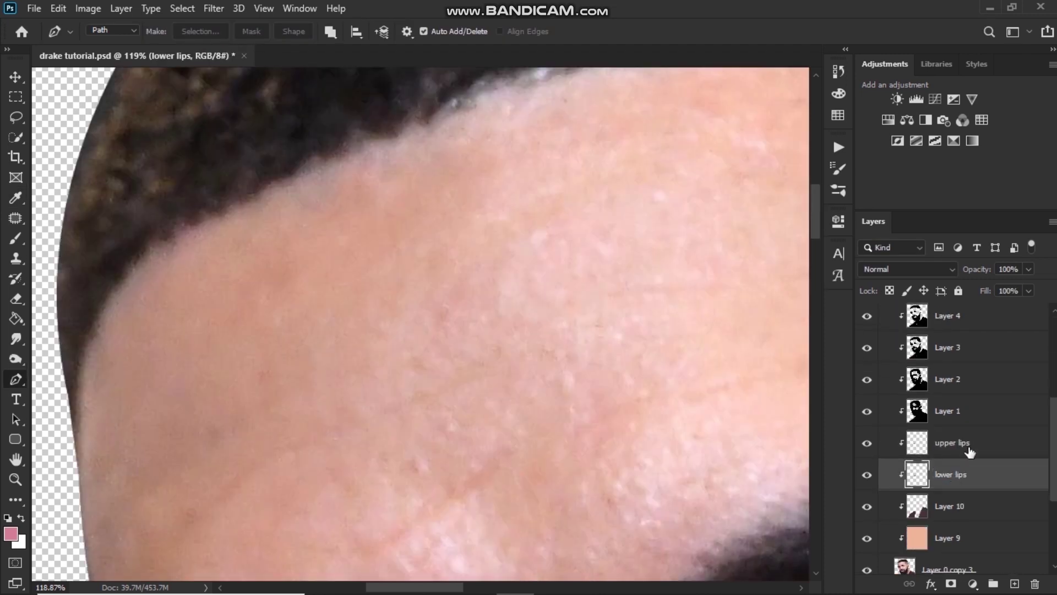
Add a new layer above the upper lips layer, fill the eye selection with white and preview it without Layer 0 copy 5.
{"action": "left_click", "coordinate": [967, 446]}
{"action": "scroll", "coordinate": [481, 146], "scroll_direction": "down", "scroll_amount": 4}
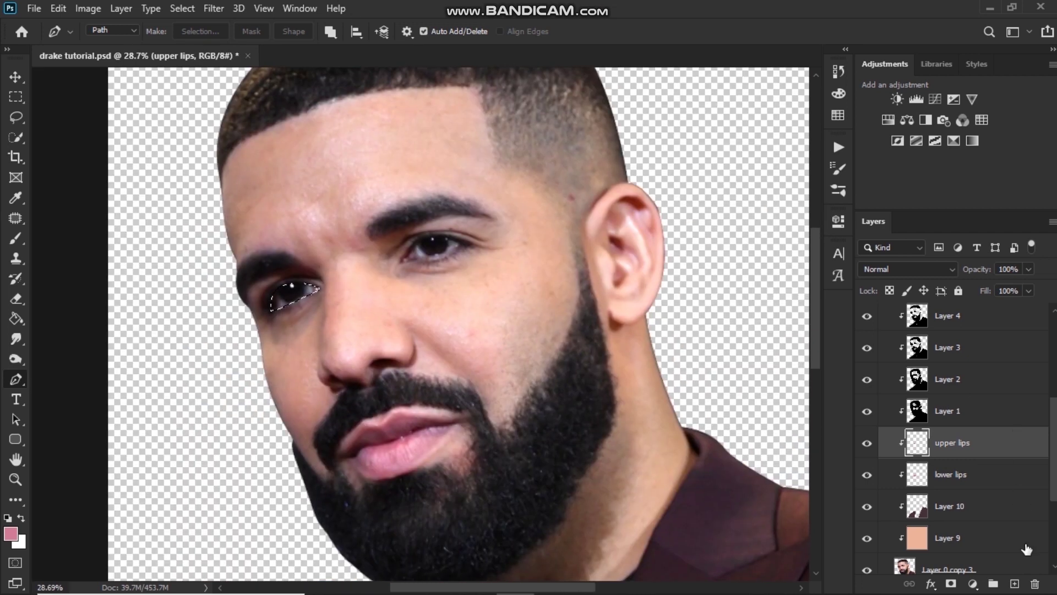
{"action": "left_click", "coordinate": [1014, 584]}
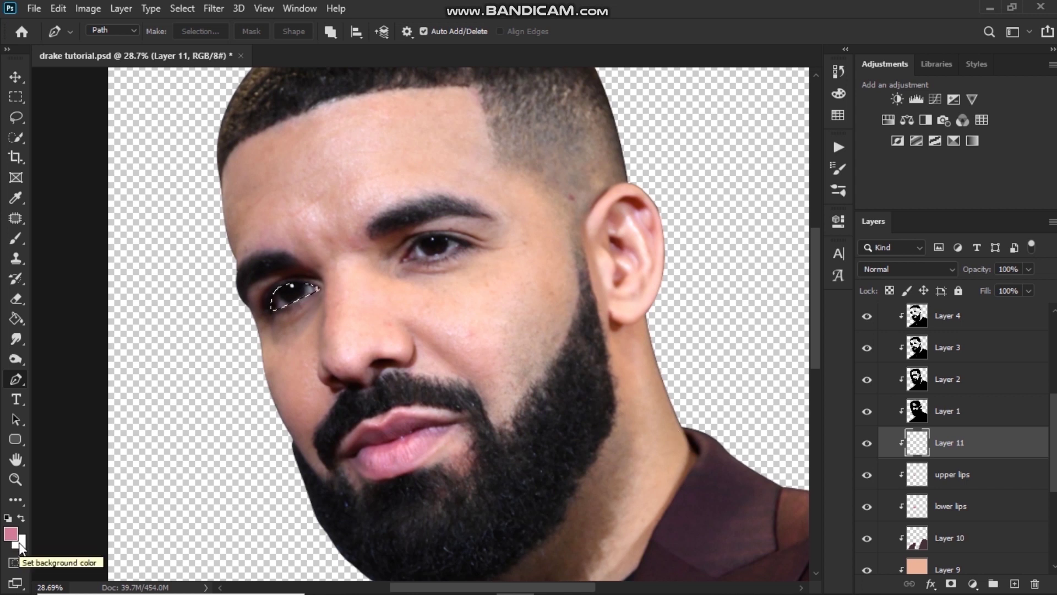
{"action": "scroll", "coordinate": [927, 416], "scroll_direction": "up", "scroll_amount": 5}
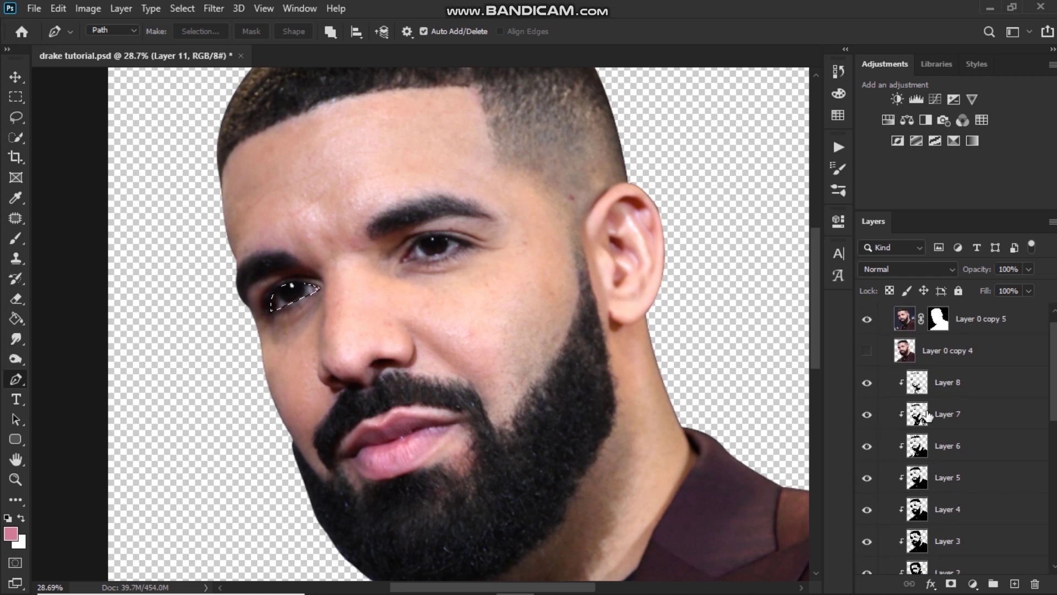
{"action": "left_click", "coordinate": [867, 318]}
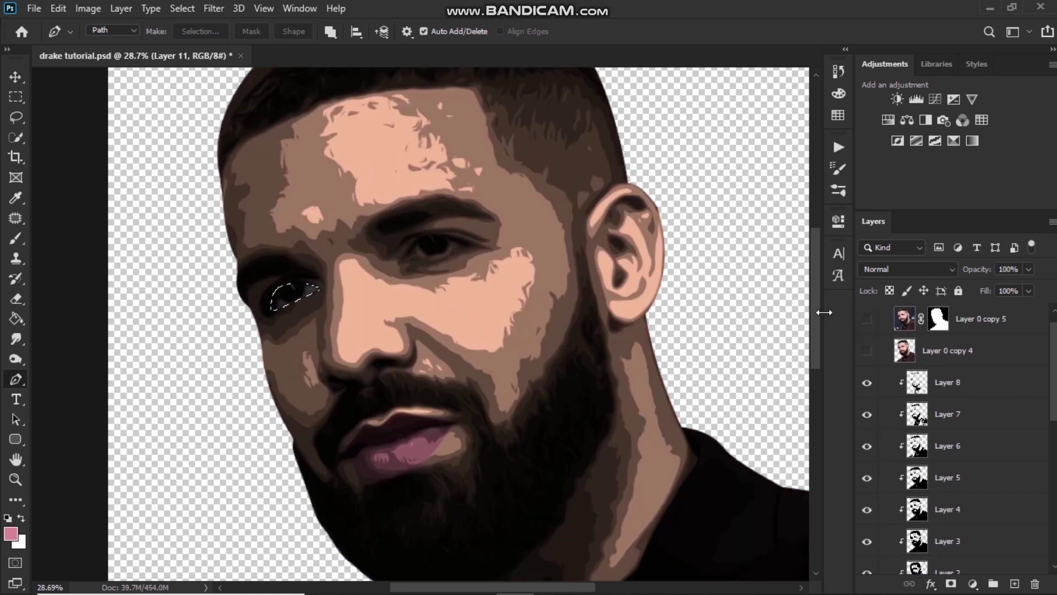
{"action": "left_click", "coordinate": [867, 319]}
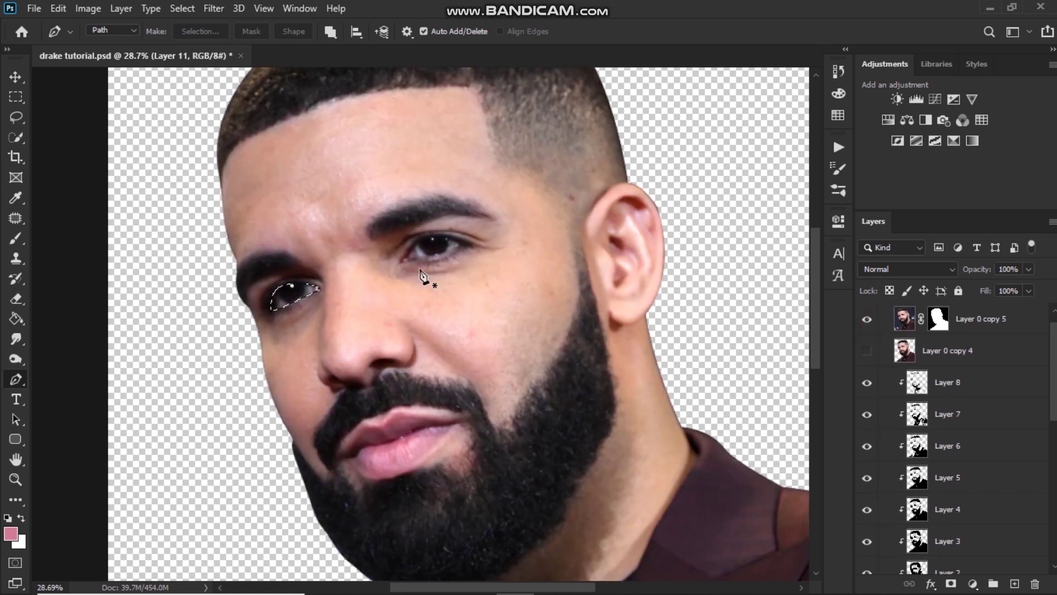
Outline the eyeball of the eye on the right of the face with a closed Pen tool path.
{"action": "scroll", "coordinate": [418, 263], "scroll_direction": "up", "scroll_amount": 3}
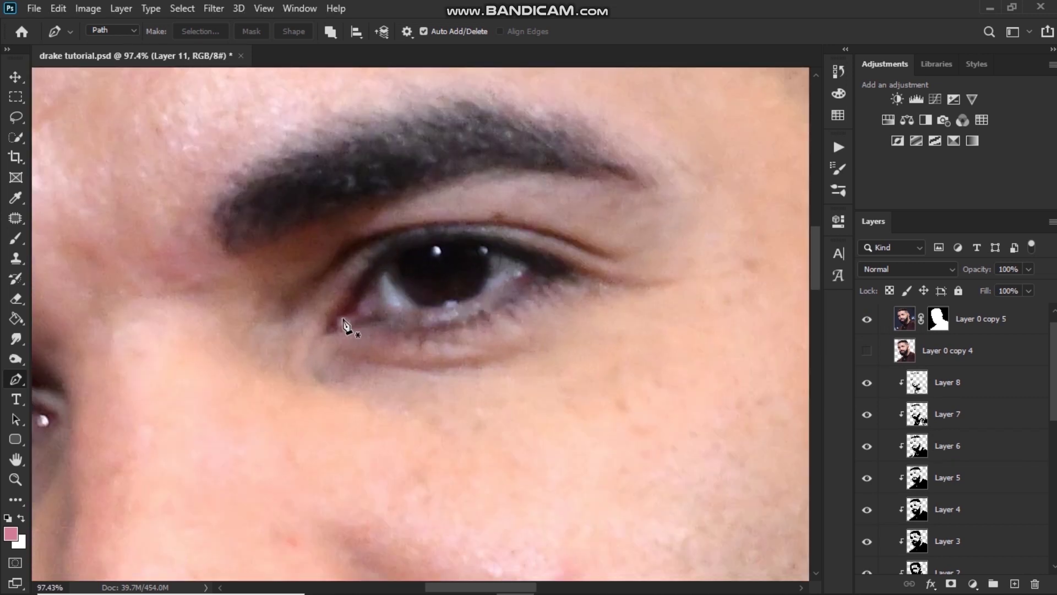
{"action": "left_click", "coordinate": [345, 313]}
{"action": "left_click_drag", "start_coordinate": [412, 245], "coordinate": [463, 236]}
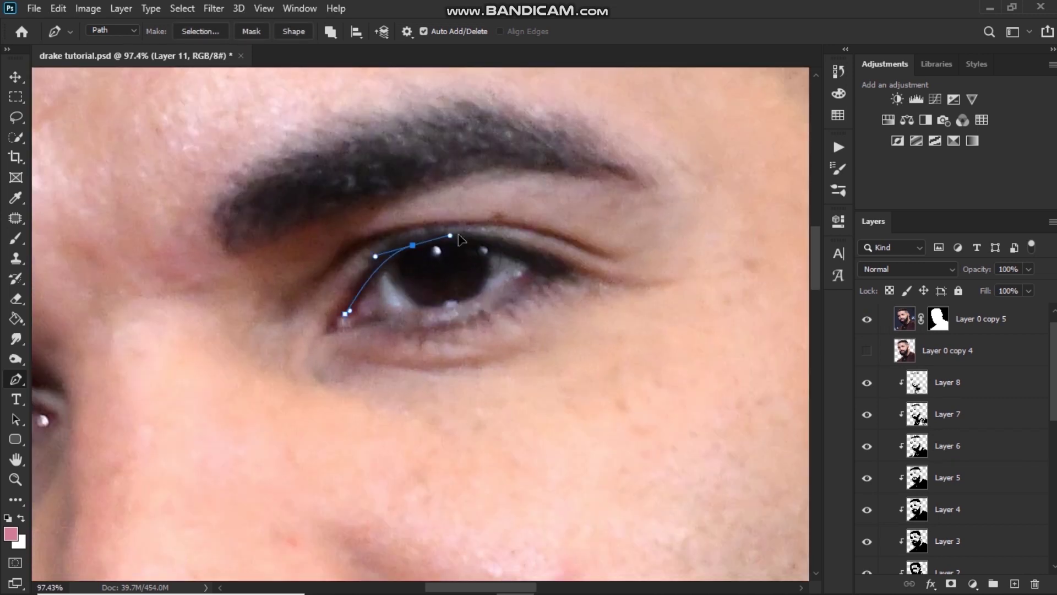
{"action": "left_click_drag", "start_coordinate": [534, 268], "coordinate": [549, 277]}
{"action": "left_click_drag", "start_coordinate": [385, 310], "coordinate": [365, 304]}
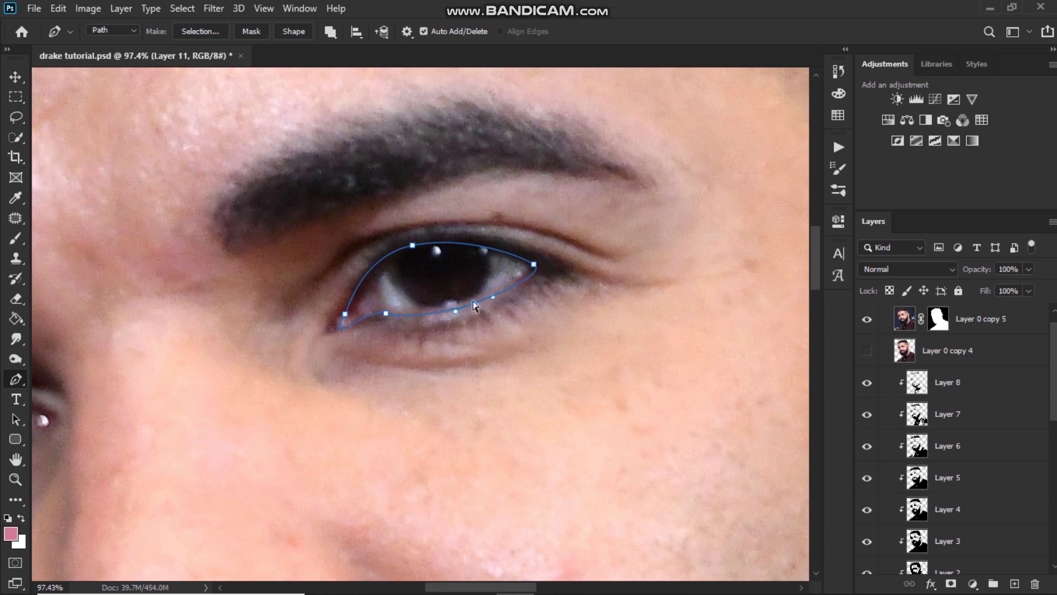
{"action": "scroll", "coordinate": [461, 283], "scroll_direction": "down", "scroll_amount": 3}
{"action": "scroll", "coordinate": [462, 284], "scroll_direction": "down", "scroll_amount": 1}
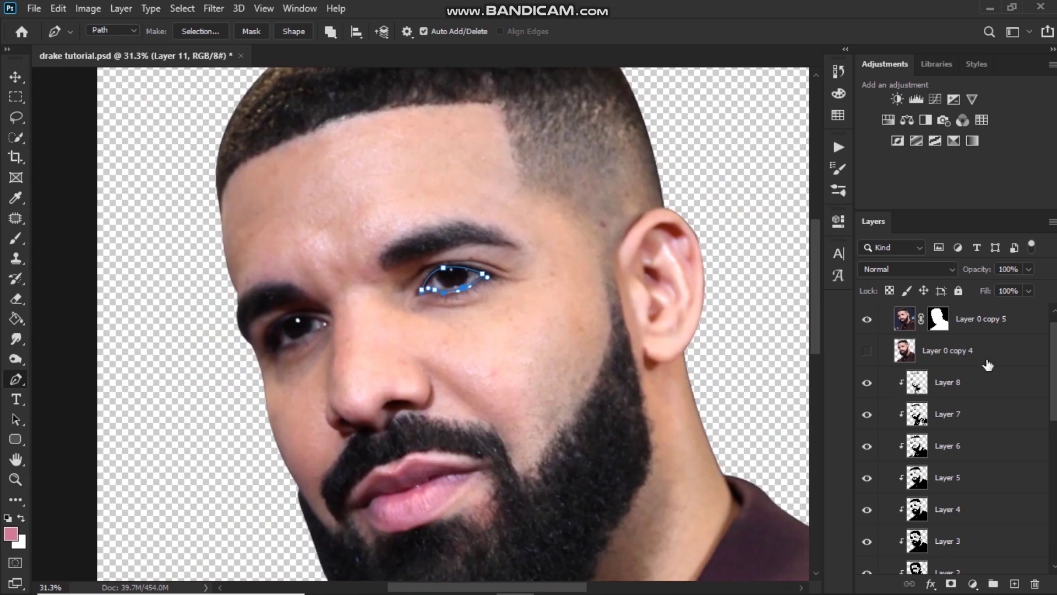
Hide Layer 0 copy 5, convert the eye path to a selection, fill it with white on Layer 11 and save the document.
{"action": "left_click", "coordinate": [866, 319]}
{"action": "scroll", "coordinate": [945, 426], "scroll_direction": "down", "scroll_amount": 3}
{"action": "left_click", "coordinate": [200, 30]}
{"action": "left_click", "coordinate": [607, 143]}
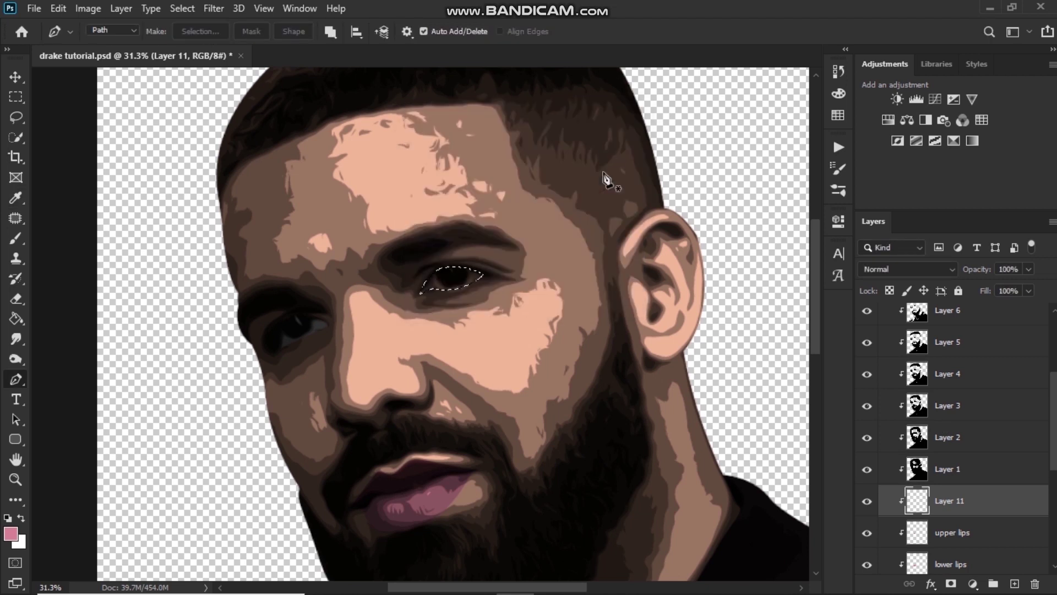
{"action": "key", "text": "ctrl+s"}
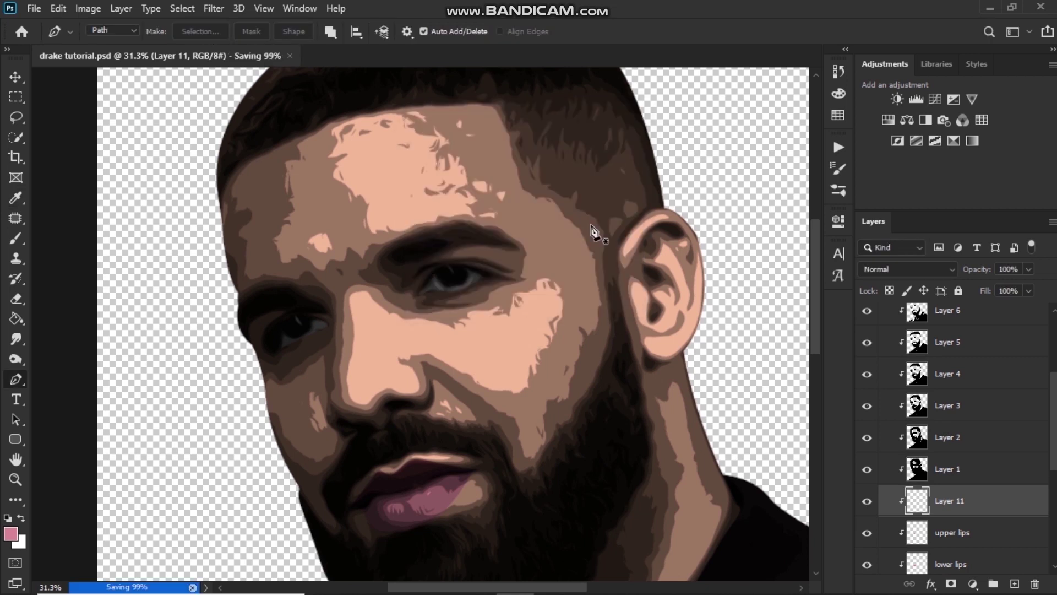
Show Layer 0 copy 5 and start a Pen tool path along the front hairline across the forehead.
{"action": "left_click_drag", "start_coordinate": [531, 300], "coordinate": [565, 377]}
{"action": "scroll", "coordinate": [1010, 395], "scroll_direction": "up", "scroll_amount": 3}
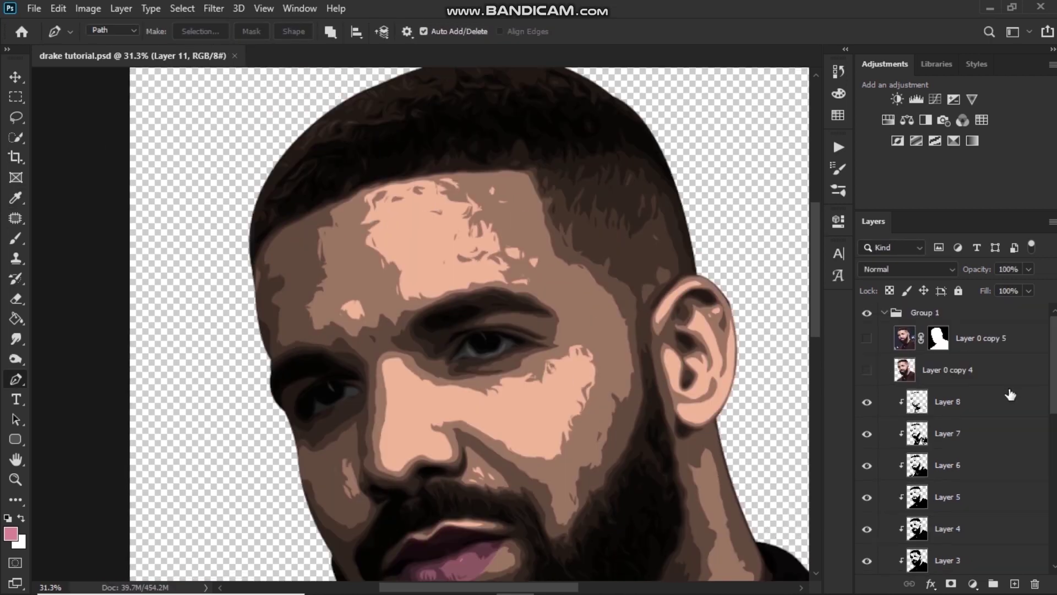
{"action": "left_click", "coordinate": [867, 338]}
{"action": "left_click", "coordinate": [249, 296]}
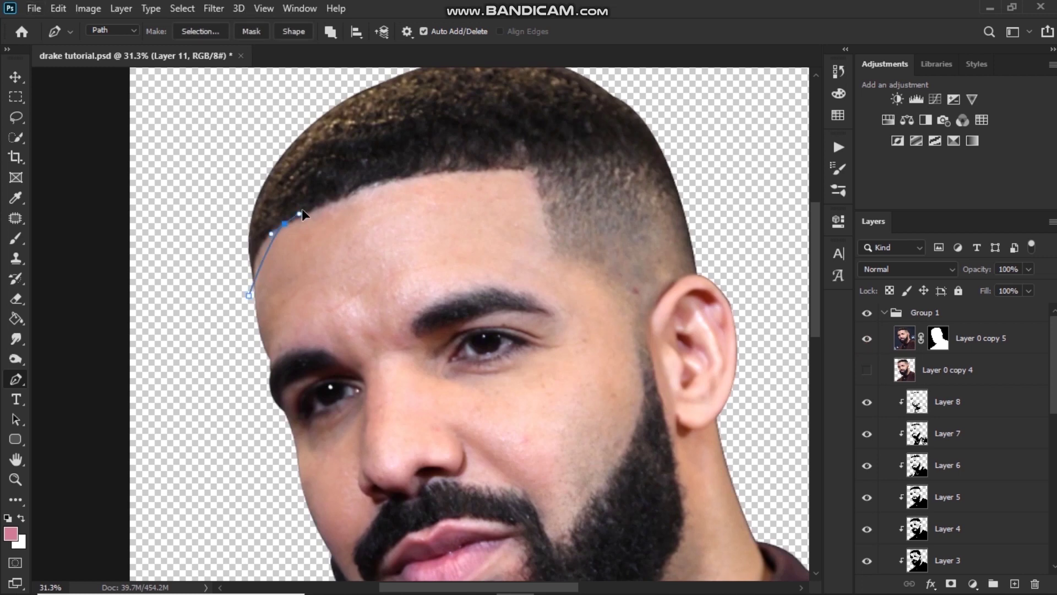
{"action": "left_click_drag", "start_coordinate": [301, 212], "coordinate": [319, 207]}
{"action": "left_click_drag", "start_coordinate": [249, 295], "coordinate": [254, 294], "text": "ctrl"}
{"action": "left_click_drag", "start_coordinate": [529, 171], "coordinate": [672, 177]}
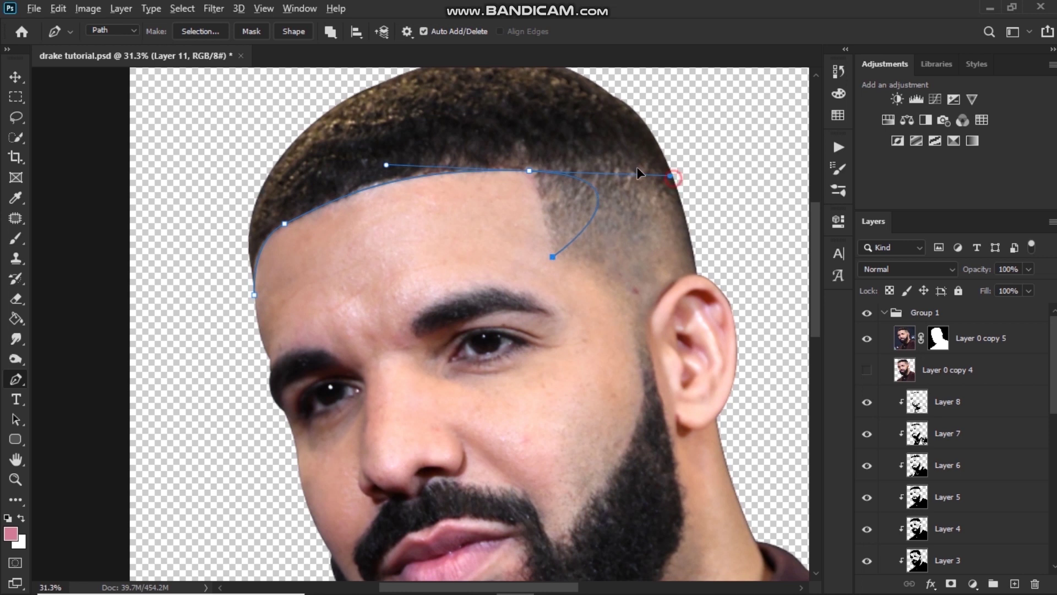
Continue the path down the temple hairline and along the cheek edge of the beard to the mustache.
{"action": "left_click", "coordinate": [553, 257]}
{"action": "left_click", "coordinate": [633, 332]}
{"action": "left_click_drag", "start_coordinate": [633, 331], "coordinate": [647, 405]}
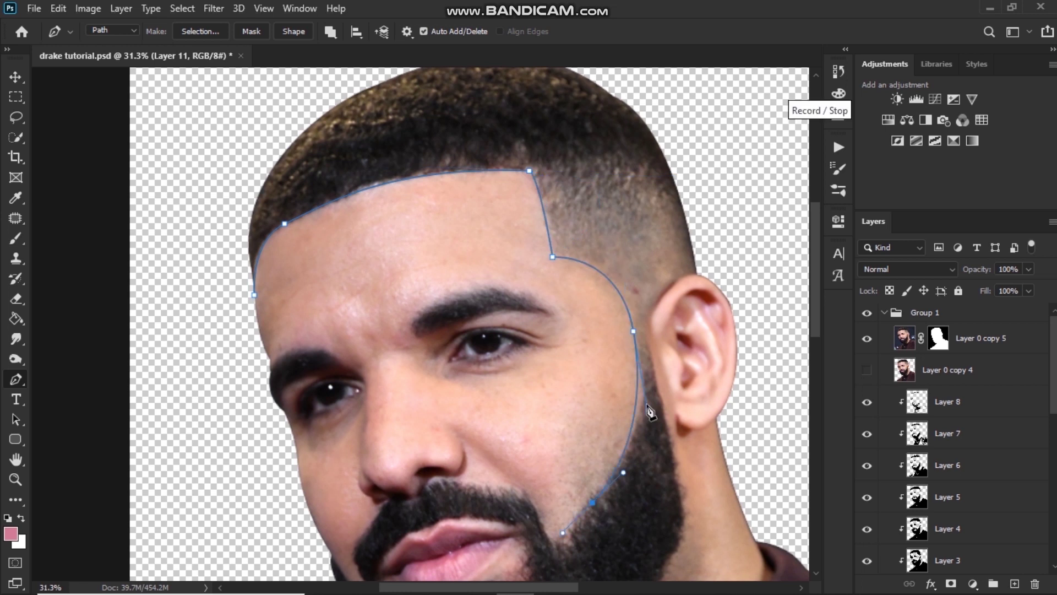
{"action": "left_click_drag", "start_coordinate": [626, 474], "coordinate": [644, 425]}
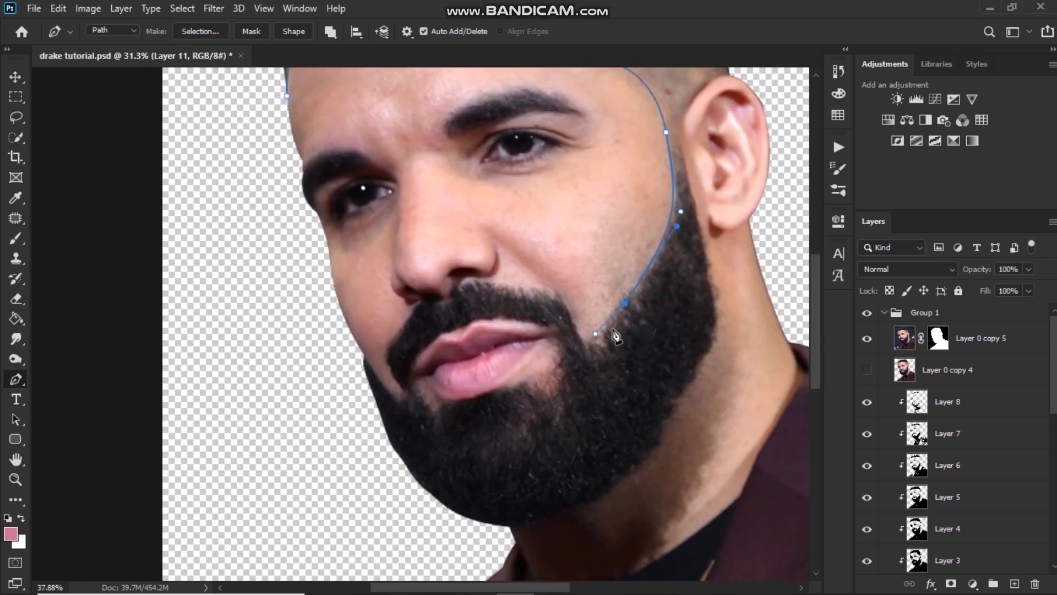
{"action": "scroll", "coordinate": [615, 335], "scroll_direction": "up", "scroll_amount": 2}
{"action": "left_click_drag", "start_coordinate": [585, 347], "coordinate": [549, 340]}
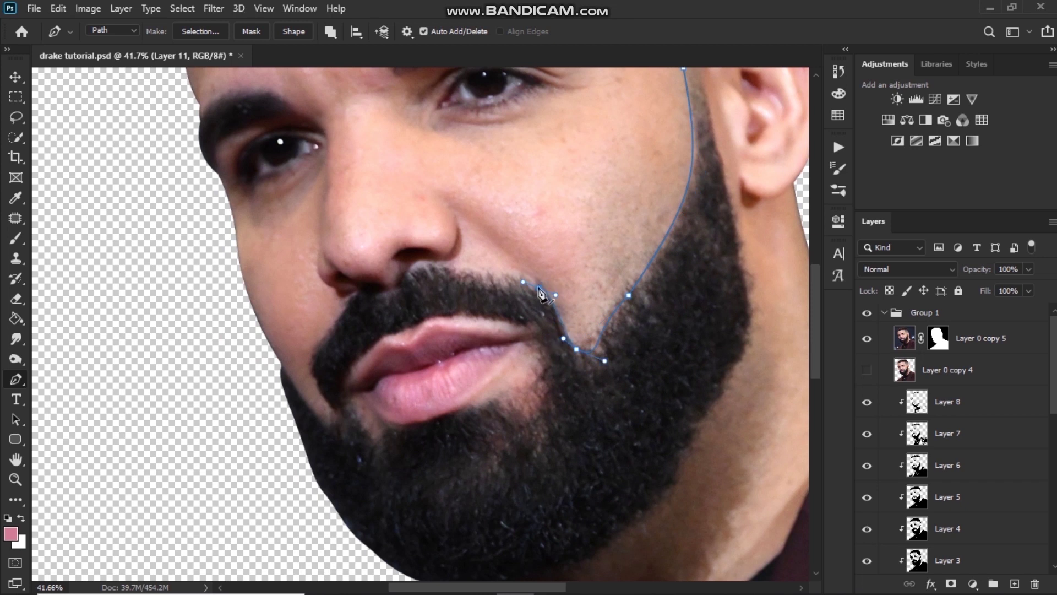
Trace the upper edge of the mustache with a jagged, hair-like path up to the area below the nose.
{"action": "scroll", "coordinate": [411, 279], "scroll_direction": "up", "scroll_amount": 5}
{"action": "mouse_move", "coordinate": [513, 295]}
{"action": "left_mouse_down"}
{"action": "mouse_move", "coordinate": [515, 307]}
{"action": "mouse_move", "coordinate": [493, 299]}
{"action": "left_mouse_up"}
{"action": "left_click_drag", "start_coordinate": [479, 274], "coordinate": [433, 303]}
{"action": "mouse_move", "coordinate": [412, 271]}
{"action": "left_mouse_down"}
{"action": "mouse_move", "coordinate": [415, 300]}
{"action": "mouse_move", "coordinate": [405, 290]}
{"action": "left_mouse_up"}
{"action": "mouse_move", "coordinate": [389, 269]}
{"action": "left_mouse_down"}
{"action": "mouse_move", "coordinate": [394, 297]}
{"action": "mouse_move", "coordinate": [379, 285]}
{"action": "left_mouse_up"}
{"action": "left_click_drag", "start_coordinate": [356, 258], "coordinate": [361, 280]}
{"action": "left_click_drag", "start_coordinate": [340, 255], "coordinate": [330, 277]}
{"action": "left_click_drag", "start_coordinate": [319, 262], "coordinate": [296, 296]}
{"action": "left_click", "coordinate": [274, 266]}
{"action": "left_click", "coordinate": [257, 285]}
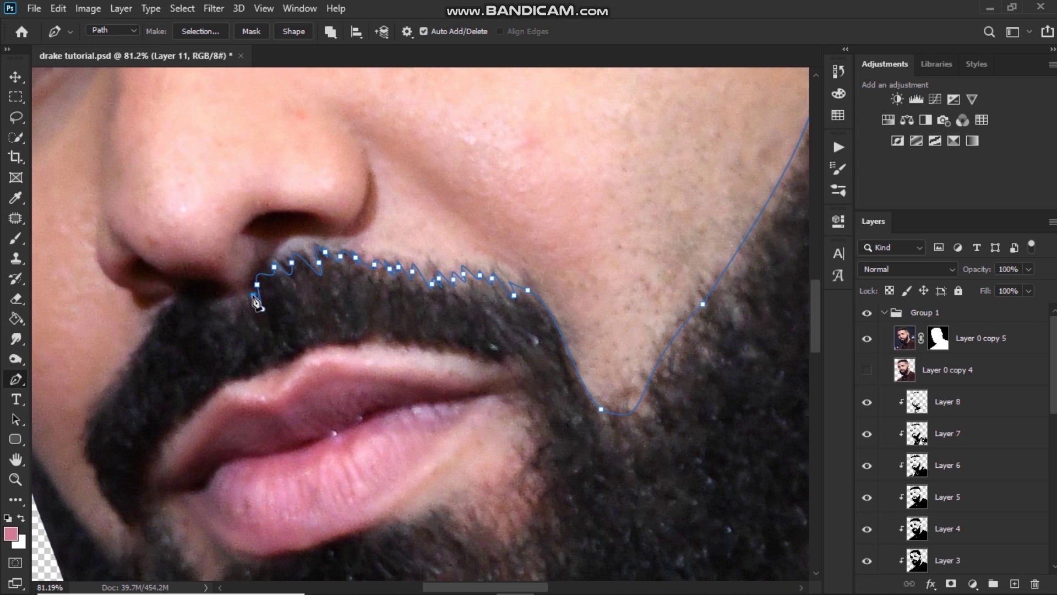
{"action": "left_click", "coordinate": [253, 295]}
{"action": "left_click", "coordinate": [243, 306]}
{"action": "left_click_drag", "start_coordinate": [232, 321], "coordinate": [236, 329]}
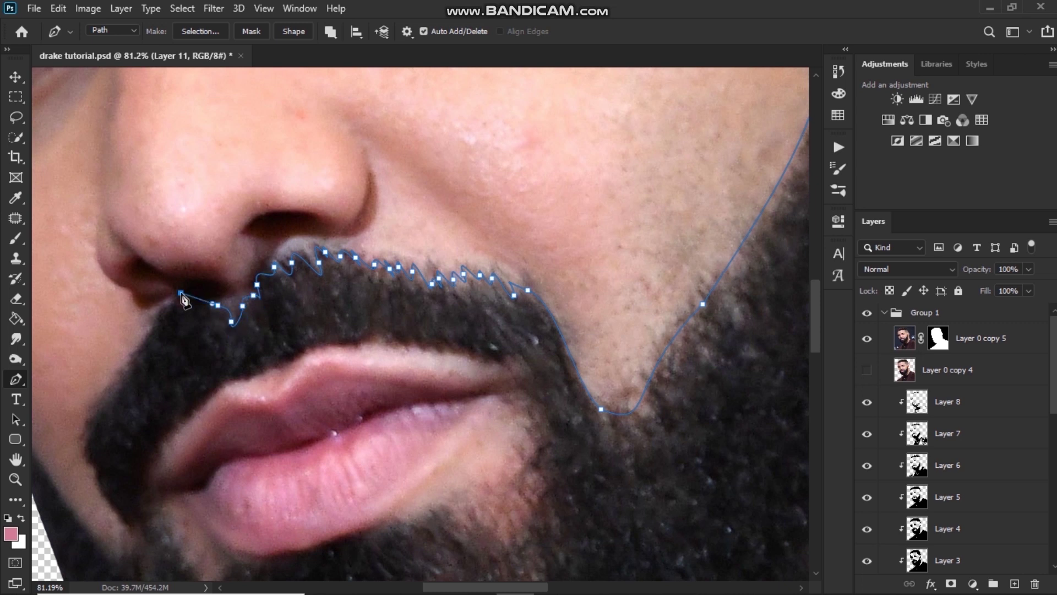
{"action": "left_click_drag", "start_coordinate": [184, 299], "coordinate": [176, 305]}
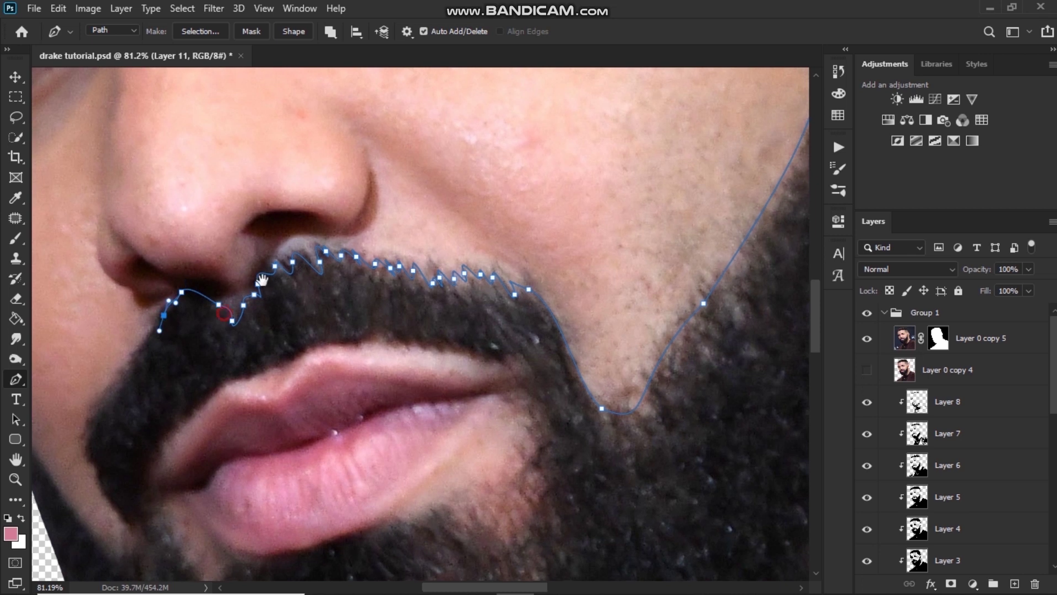
Continue the path down the far side of the mustache and back up the beard edge to the face's outer contour.
{"action": "left_click_drag", "start_coordinate": [176, 342], "coordinate": [290, 269]}
{"action": "left_click", "coordinate": [237, 305]}
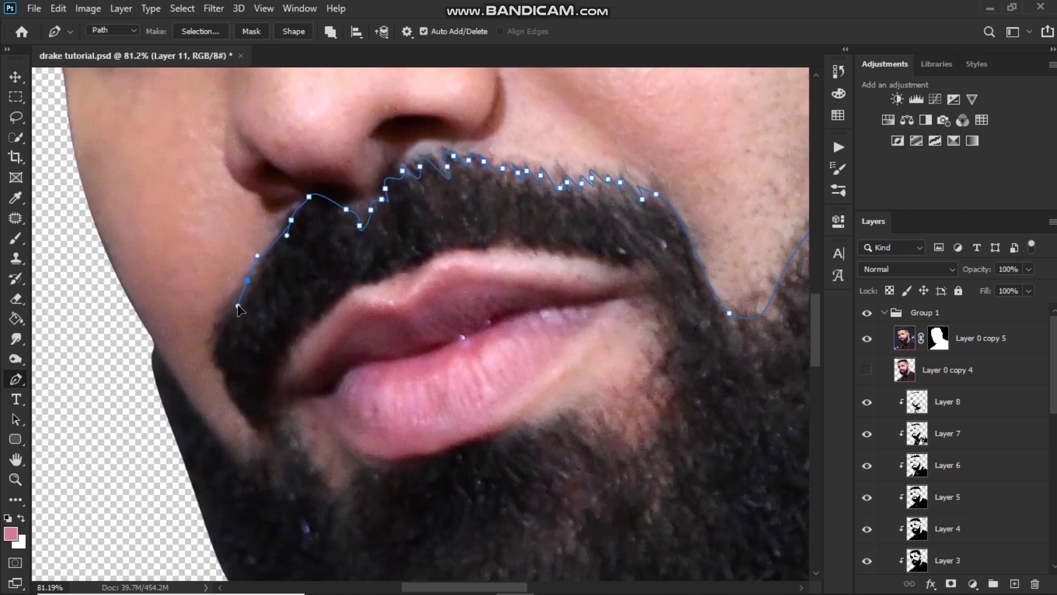
{"action": "key", "text": "ctrl+z"}
{"action": "left_click_drag", "start_coordinate": [225, 377], "coordinate": [224, 393]}
{"action": "left_click_drag", "start_coordinate": [255, 425], "coordinate": [250, 464]}
{"action": "left_click_drag", "start_coordinate": [227, 449], "coordinate": [190, 400]}
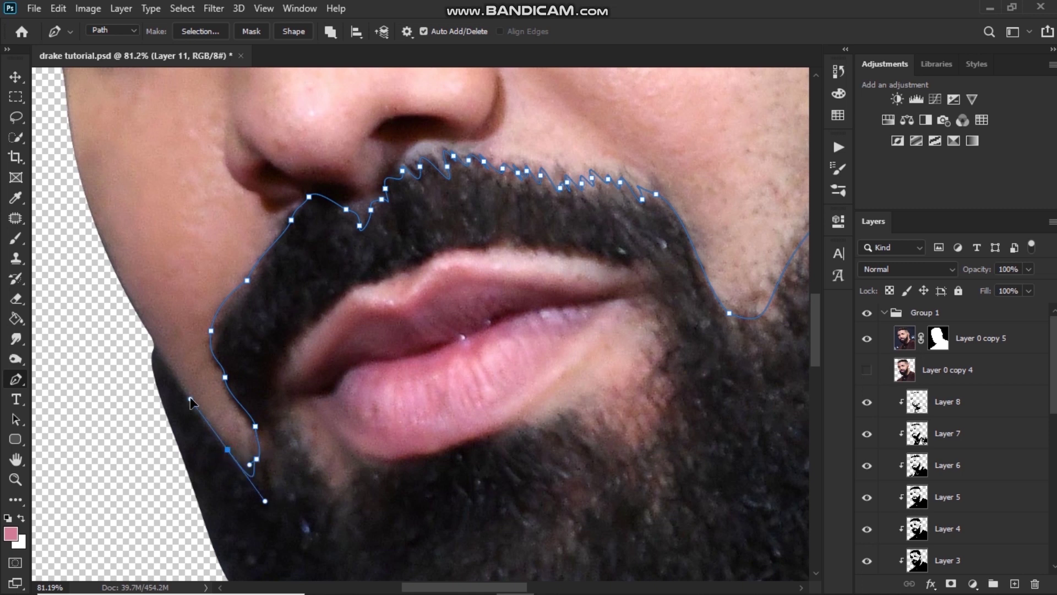
{"action": "left_click", "coordinate": [143, 328]}
Carry the path outside the chin and trace the beard's lower edge along the neck with a slightly jagged line.
{"action": "scroll", "coordinate": [129, 373], "scroll_direction": "down", "scroll_amount": 3}
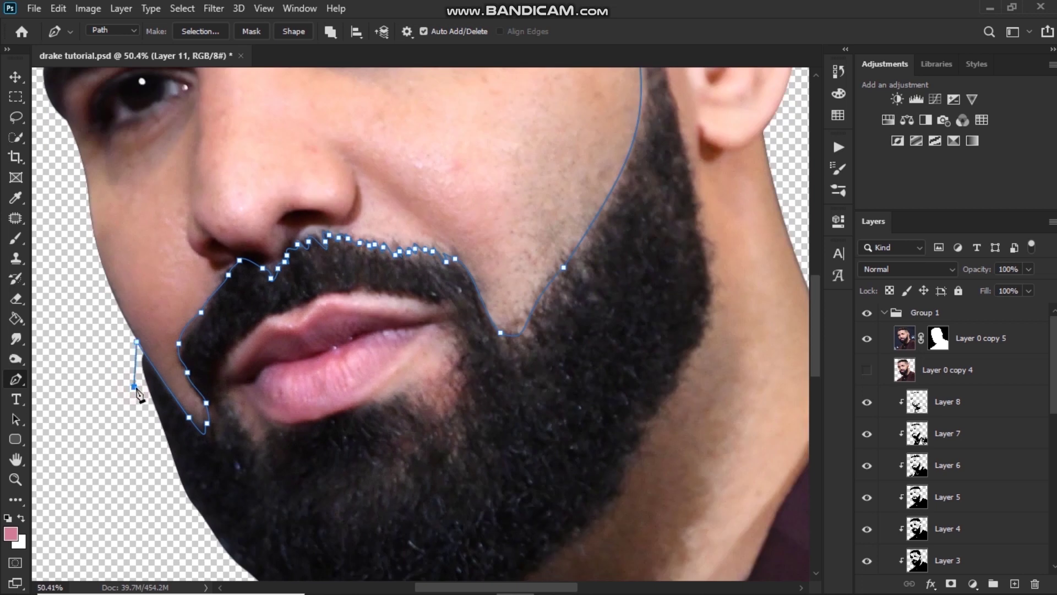
{"action": "scroll", "coordinate": [138, 393], "scroll_direction": "down", "scroll_amount": 5}
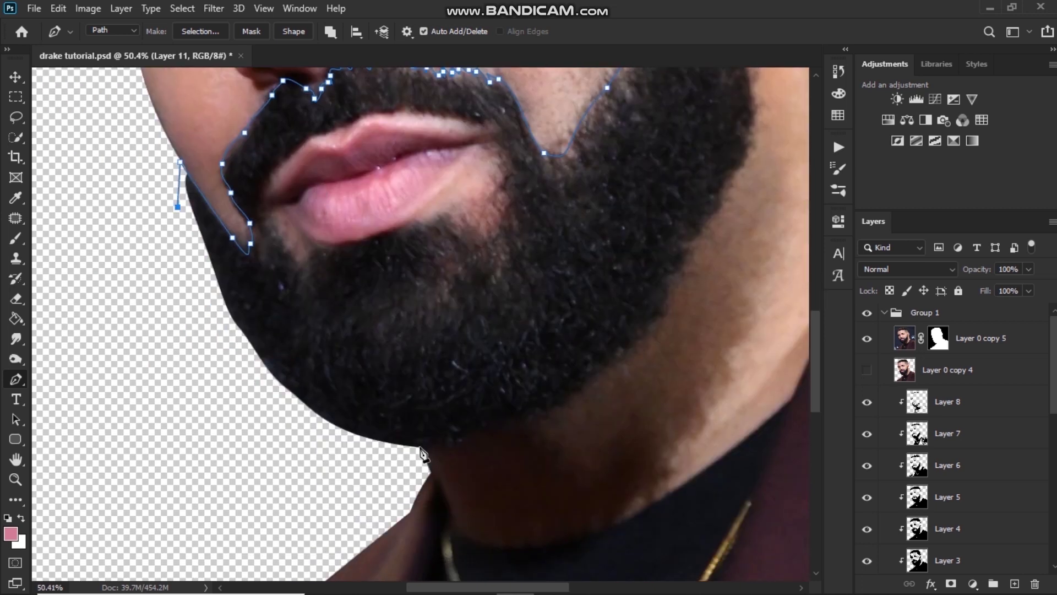
{"action": "left_click_drag", "start_coordinate": [419, 447], "coordinate": [604, 375]}
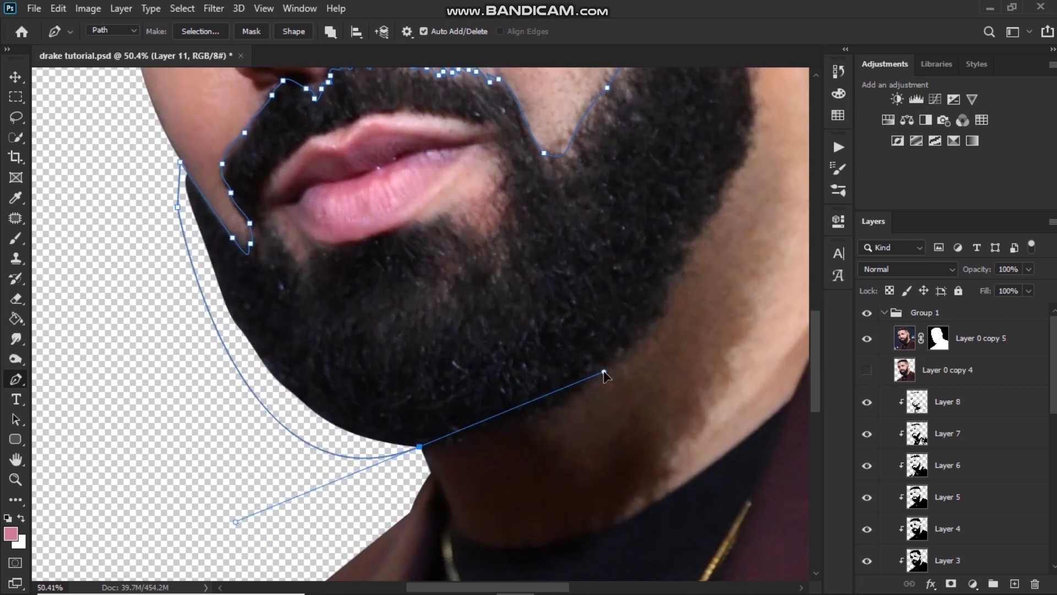
{"action": "left_click", "coordinate": [420, 447], "text": "alt"}
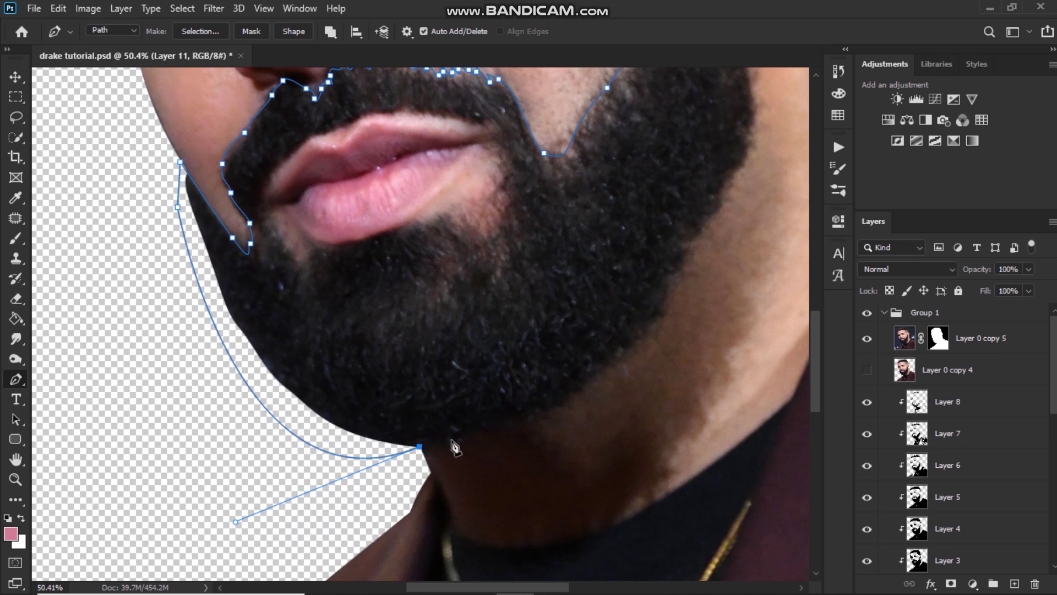
{"action": "left_click_drag", "start_coordinate": [454, 437], "coordinate": [477, 420]}
{"action": "left_click_drag", "start_coordinate": [455, 435], "coordinate": [483, 404]}
{"action": "left_click_drag", "start_coordinate": [493, 397], "coordinate": [501, 380]}
{"action": "left_click_drag", "start_coordinate": [506, 386], "coordinate": [528, 348]}
{"action": "left_click_drag", "start_coordinate": [536, 332], "coordinate": [538, 313]}
{"action": "left_click_drag", "start_coordinate": [550, 298], "coordinate": [494, 378]}
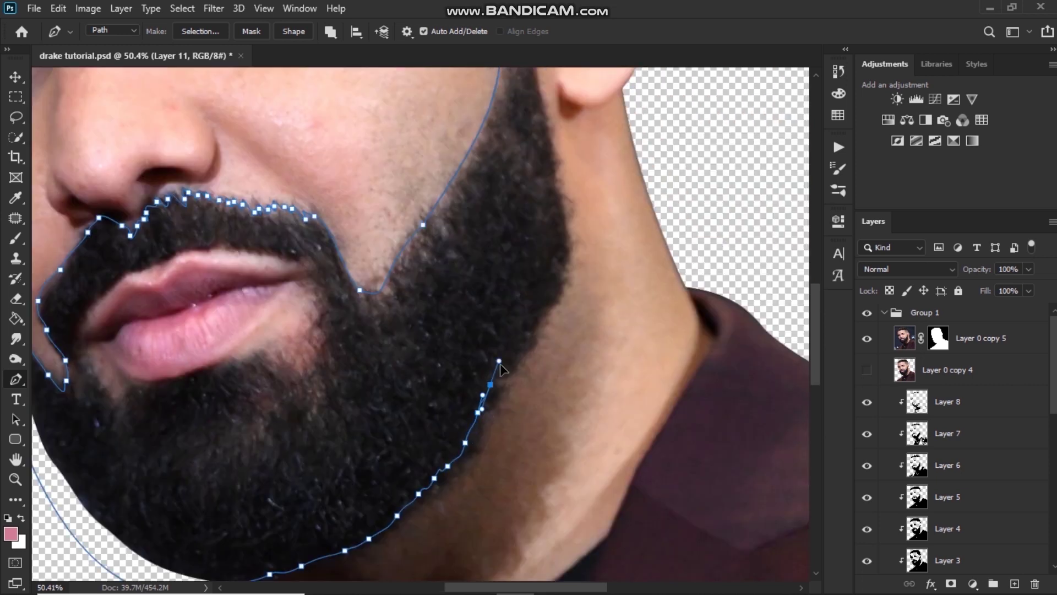
Trace the rear edge of the beard up the jaw and sideburn, past the front of the ear to its top.
{"action": "left_click_drag", "start_coordinate": [582, 298], "coordinate": [514, 333]}
{"action": "left_click_drag", "start_coordinate": [495, 247], "coordinate": [480, 363]}
{"action": "left_click_drag", "start_coordinate": [462, 260], "coordinate": [456, 242]}
{"action": "left_click_drag", "start_coordinate": [465, 182], "coordinate": [477, 400]}
{"action": "left_click_drag", "start_coordinate": [474, 309], "coordinate": [510, 262]}
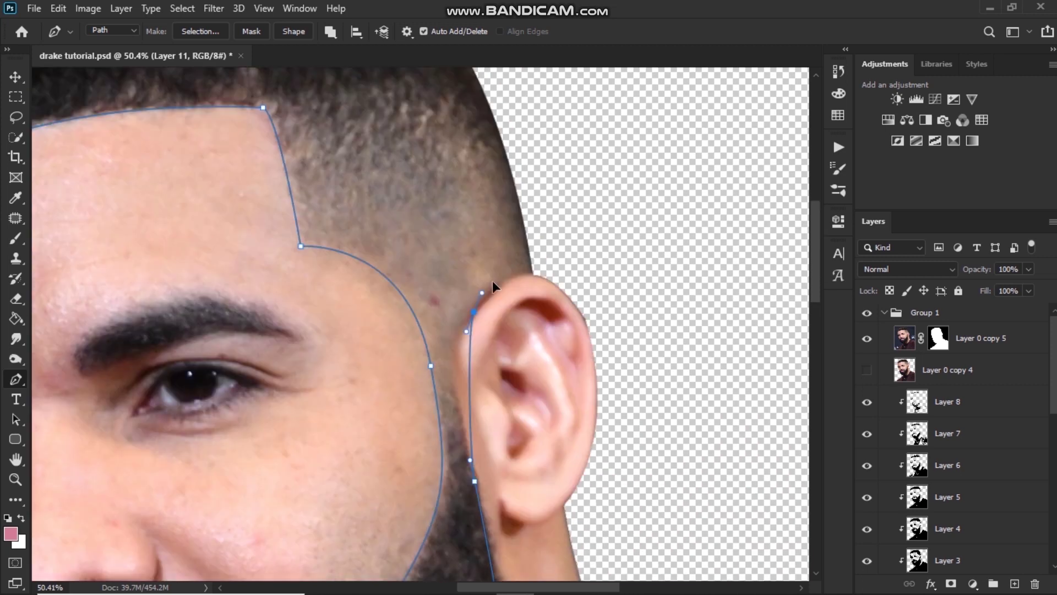
{"action": "left_click", "coordinate": [553, 270]}
Run the path loosely around the outside of the hair and close it at the forehead hairline.
{"action": "left_click_drag", "start_coordinate": [528, 165], "coordinate": [591, 452]}
{"action": "scroll", "coordinate": [561, 273], "scroll_direction": "down", "scroll_amount": 5}
{"action": "left_click", "coordinate": [562, 273]}
{"action": "left_click", "coordinate": [508, 216]}
{"action": "left_click", "coordinate": [333, 255]}
{"action": "left_click", "coordinate": [283, 355]}
{"action": "left_click", "coordinate": [307, 394]}
{"action": "scroll", "coordinate": [306, 393], "scroll_direction": "down", "scroll_amount": 4}
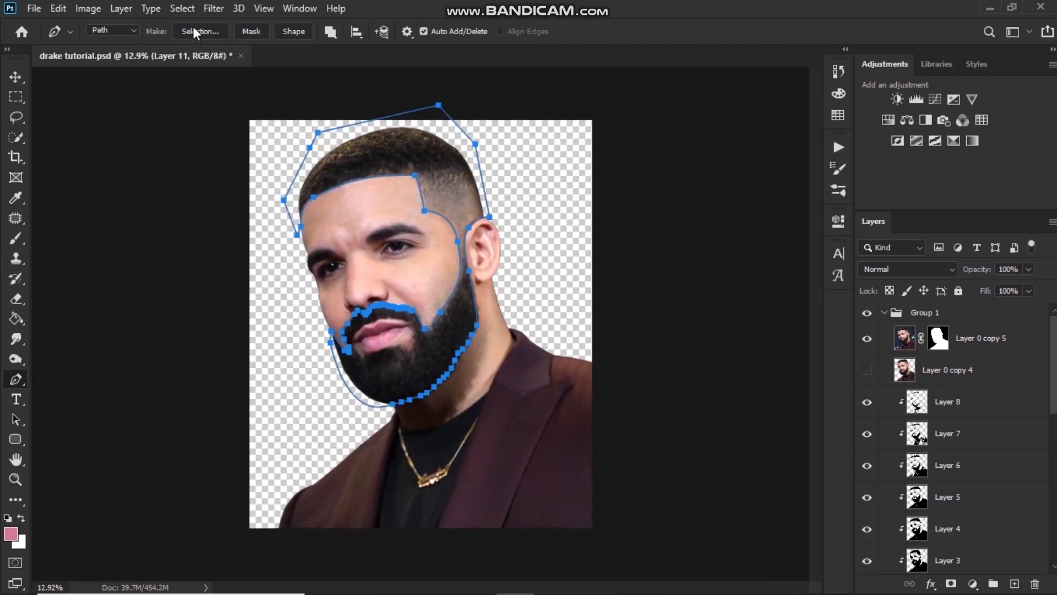
Convert the hair and beard path to a selection and add a new layer above Layer 11.
{"action": "left_click", "coordinate": [200, 32]}
{"action": "key", "text": "Return"}
{"action": "left_click", "coordinate": [1014, 584]}
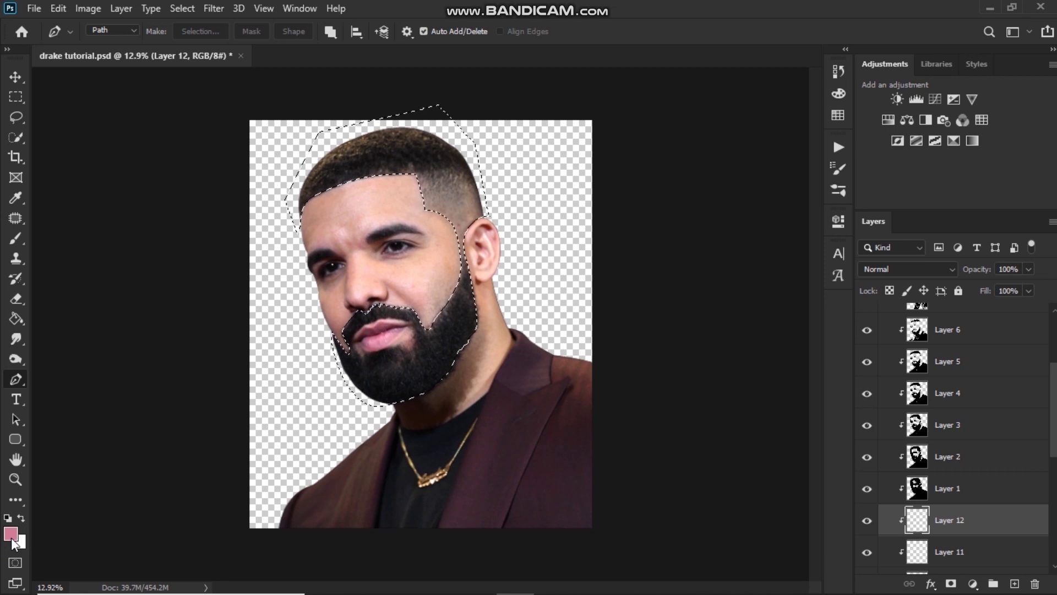
Fill the hair and beard selection with black on Layer 12, then deselect.
{"action": "key", "text": "d"}
{"action": "key", "text": "x"}
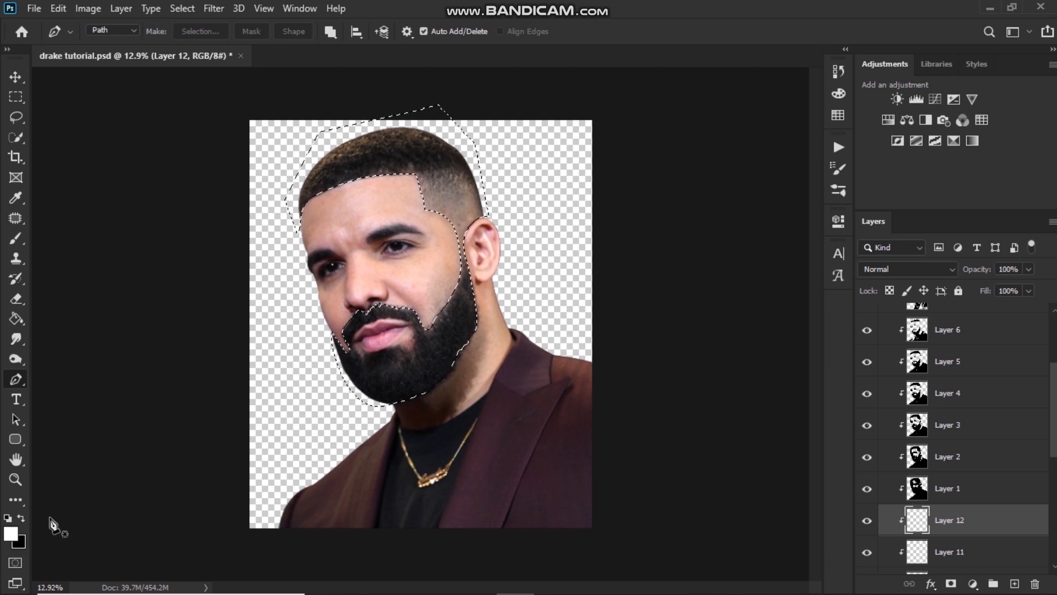
{"action": "key", "text": "x"}
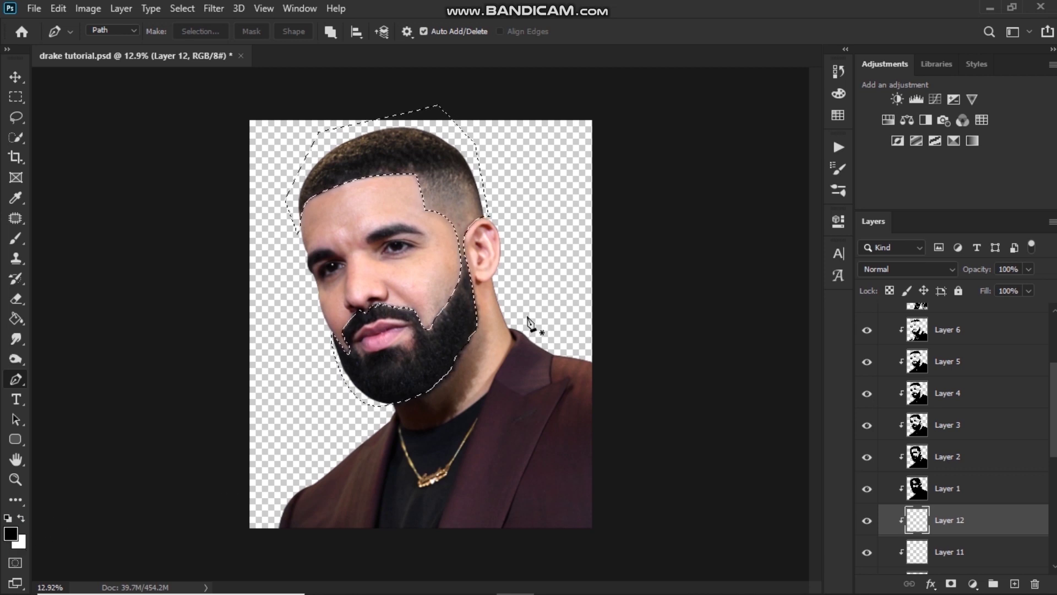
{"action": "key", "text": "alt+BackSpace"}
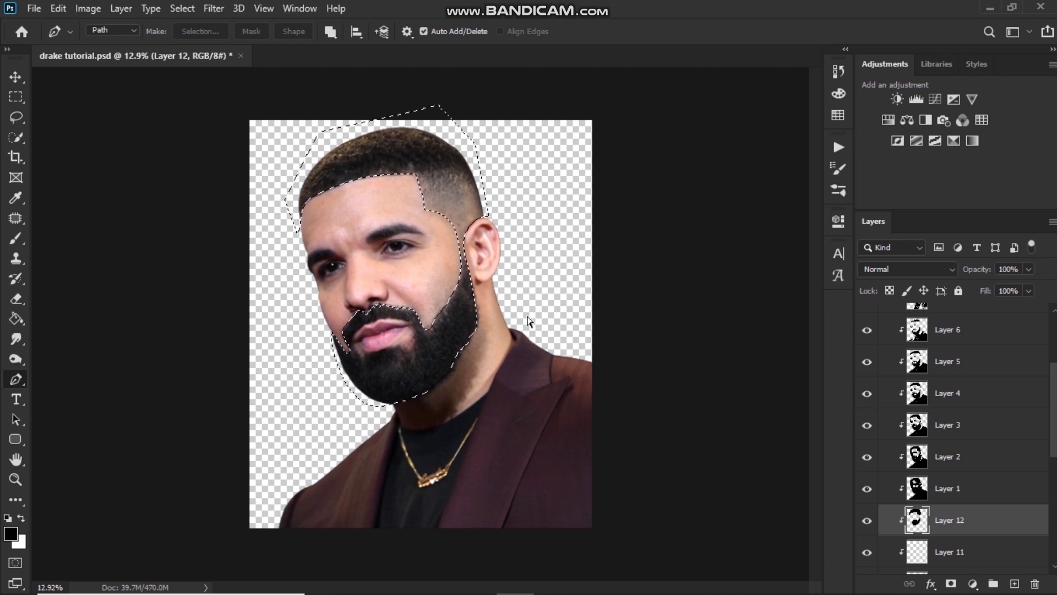
{"action": "key", "text": "ctrl+d"}
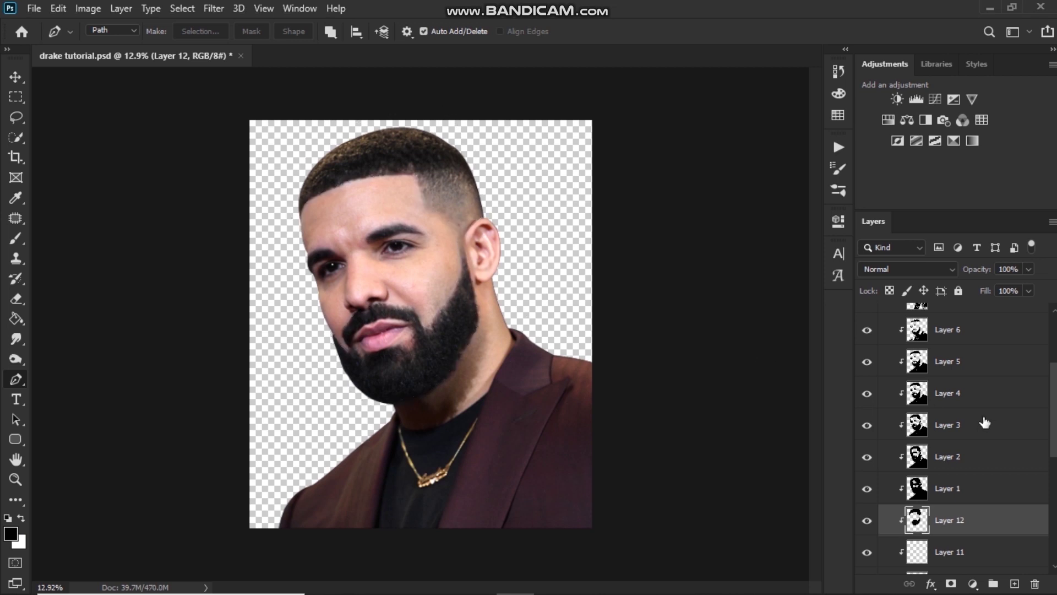
Preview the black hair and beard fill with Layer 0 copy 5 temporarily hidden.
{"action": "scroll", "coordinate": [984, 423], "scroll_direction": "up", "scroll_amount": 3}
{"action": "left_click", "coordinate": [867, 338]}
{"action": "left_click", "coordinate": [867, 338]}
Outline the lips and the bare skin patches below them with a closed Pen tool path.
{"action": "scroll", "coordinate": [328, 334], "scroll_direction": "up", "scroll_amount": 3}
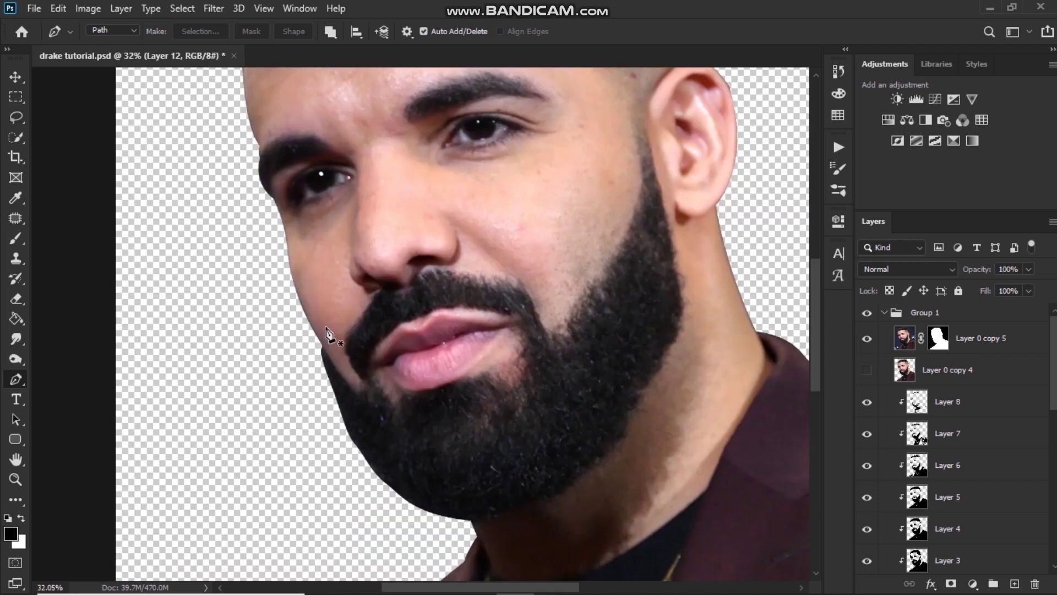
{"action": "scroll", "coordinate": [326, 328], "scroll_direction": "up", "scroll_amount": 5}
{"action": "left_click", "coordinate": [442, 468]}
{"action": "left_click_drag", "start_coordinate": [406, 406], "coordinate": [398, 399]}
{"action": "left_click_drag", "start_coordinate": [539, 294], "coordinate": [557, 295]}
{"action": "left_click_drag", "start_coordinate": [620, 306], "coordinate": [629, 311]}
{"action": "left_click_drag", "start_coordinate": [642, 340], "coordinate": [651, 390]}
{"action": "left_click_drag", "start_coordinate": [646, 394], "coordinate": [648, 406]}
{"action": "left_click", "coordinate": [641, 411]}
{"action": "left_click", "coordinate": [634, 416]}
{"action": "left_click", "coordinate": [623, 418]}
{"action": "left_click_drag", "start_coordinate": [472, 428], "coordinate": [447, 426]}
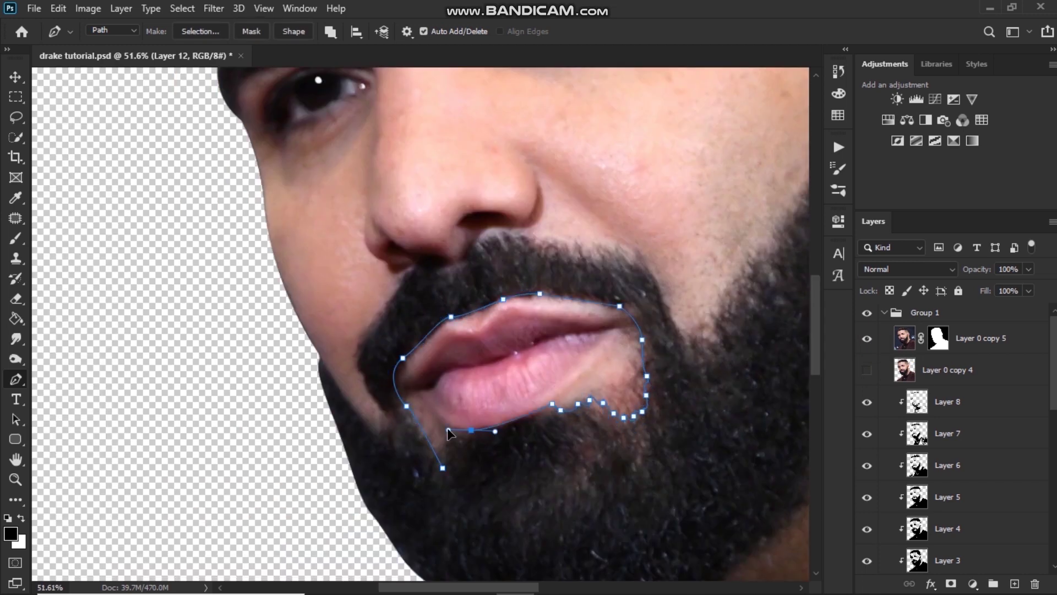
{"action": "left_click", "coordinate": [430, 414]}
{"action": "left_click", "coordinate": [442, 468]}
Convert the mouth path to a selection and use it to add a layer mask to Layer 12.
{"action": "right_click", "coordinate": [527, 292]}
{"action": "left_click", "coordinate": [561, 344]}
{"action": "left_click", "coordinate": [610, 148]}
{"action": "scroll", "coordinate": [566, 335], "scroll_direction": "down", "scroll_amount": 1}
{"action": "scroll", "coordinate": [569, 341], "scroll_direction": "down", "scroll_amount": 6}
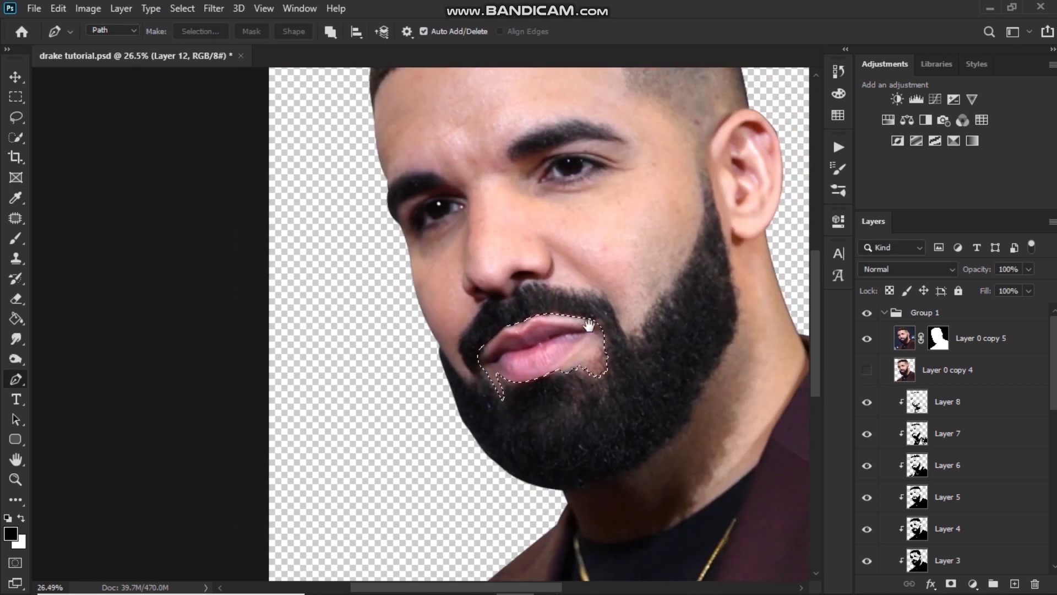
{"action": "scroll", "coordinate": [961, 457], "scroll_direction": "down", "scroll_amount": 4}
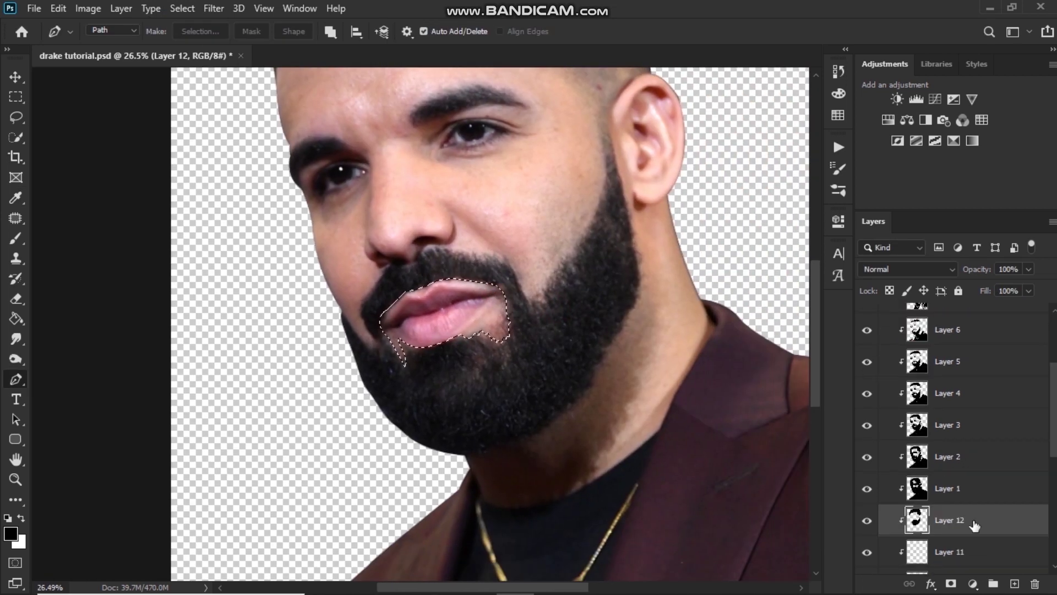
{"action": "scroll", "coordinate": [952, 520], "scroll_direction": "down", "scroll_amount": 1}
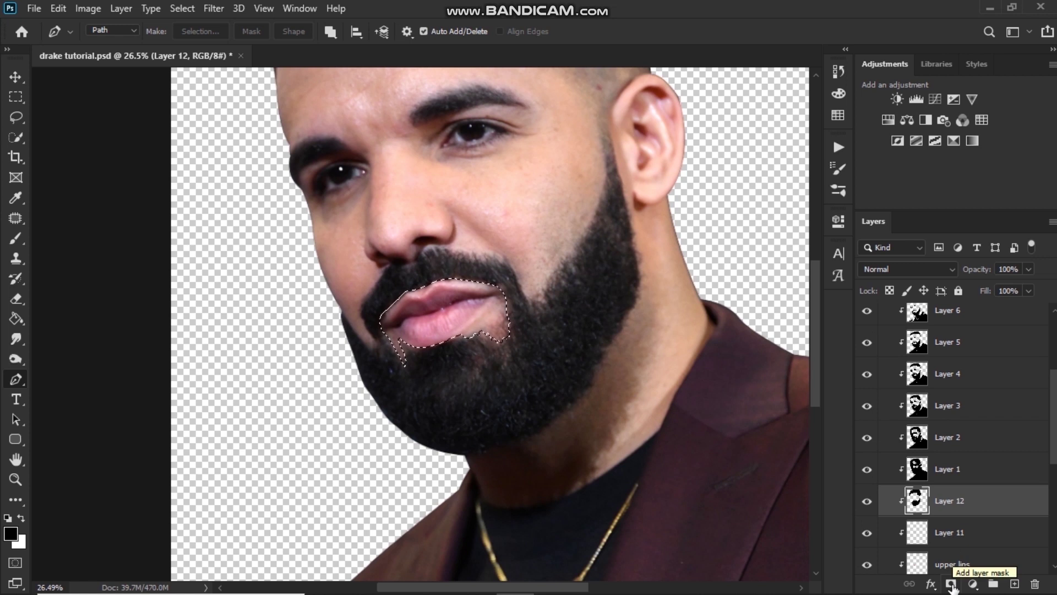
{"action": "left_click", "coordinate": [951, 584]}
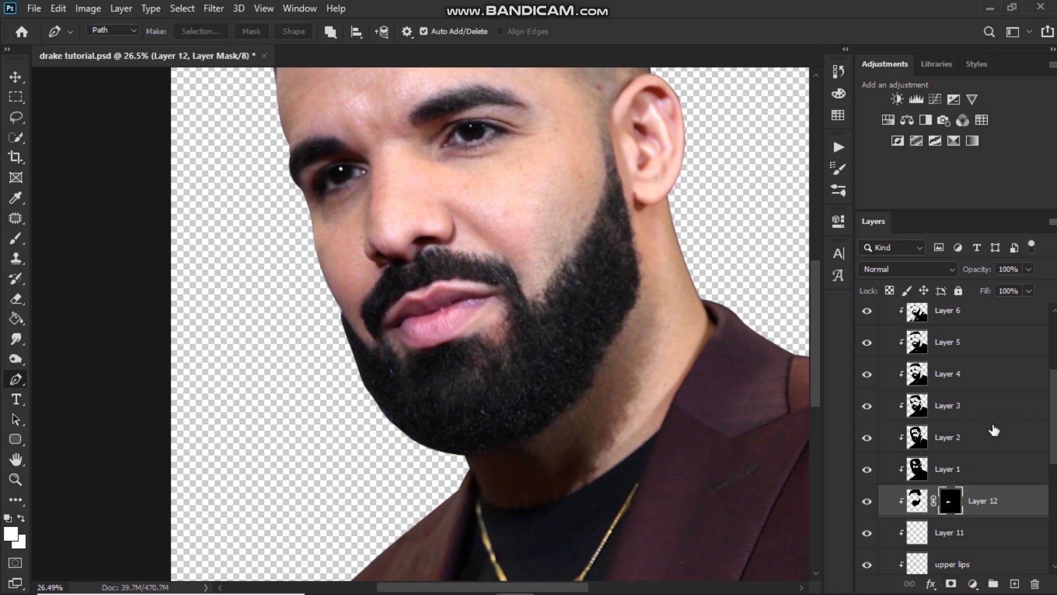
Hide Layer 0 copy 5 and invert the mask of Layer 12 to cut the mouth area out of the black fill.
{"action": "scroll", "coordinate": [964, 429], "scroll_direction": "up", "scroll_amount": 5}
{"action": "left_click", "coordinate": [867, 338]}
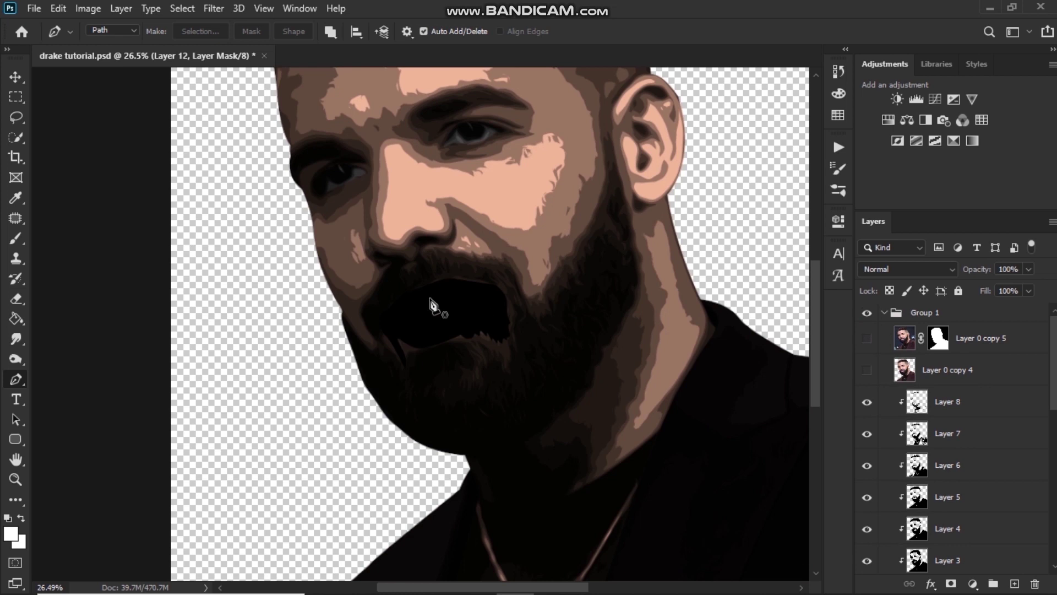
{"action": "scroll", "coordinate": [939, 442], "scroll_direction": "down", "scroll_amount": 1}
{"action": "scroll", "coordinate": [939, 442], "scroll_direction": "down", "scroll_amount": 4}
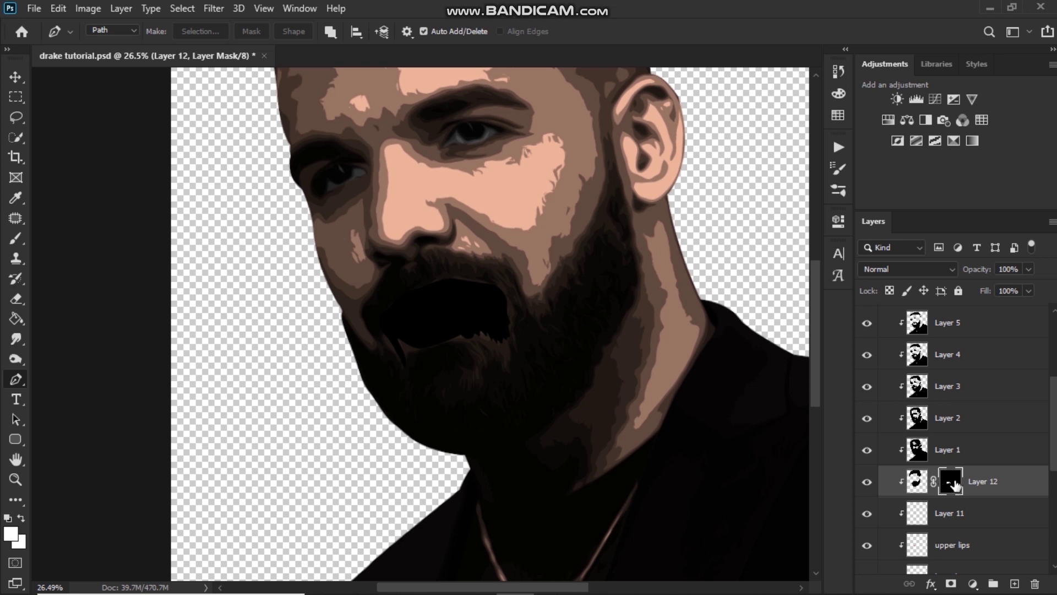
{"action": "left_click", "coordinate": [922, 483]}
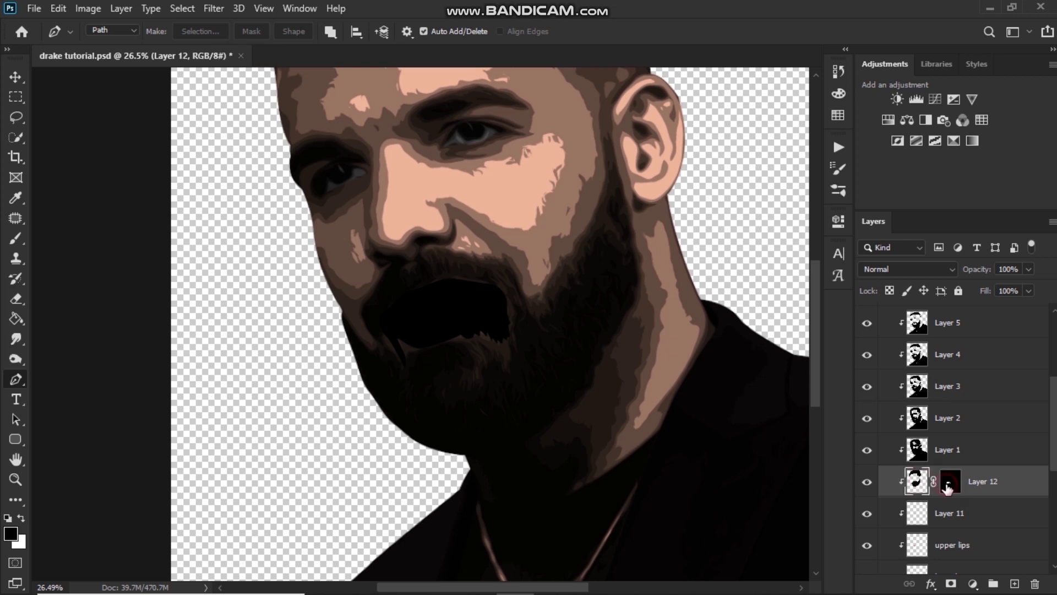
{"action": "left_click", "coordinate": [947, 487]}
{"action": "key", "text": "ctrl+i"}
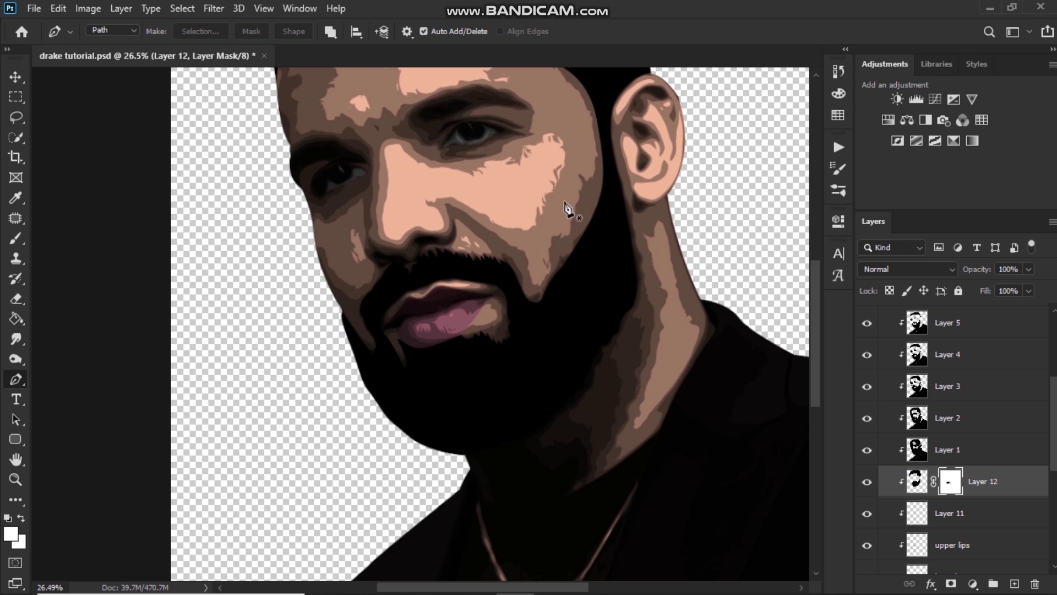
{"action": "left_click_drag", "start_coordinate": [592, 256], "coordinate": [591, 377]}
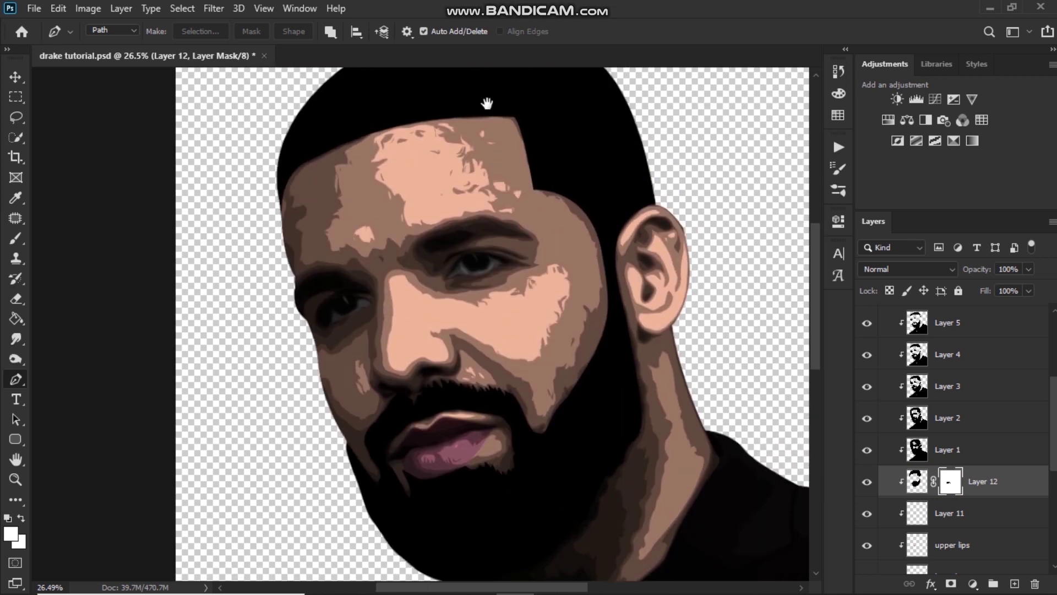
{"action": "left_click_drag", "start_coordinate": [487, 103], "coordinate": [490, 176]}
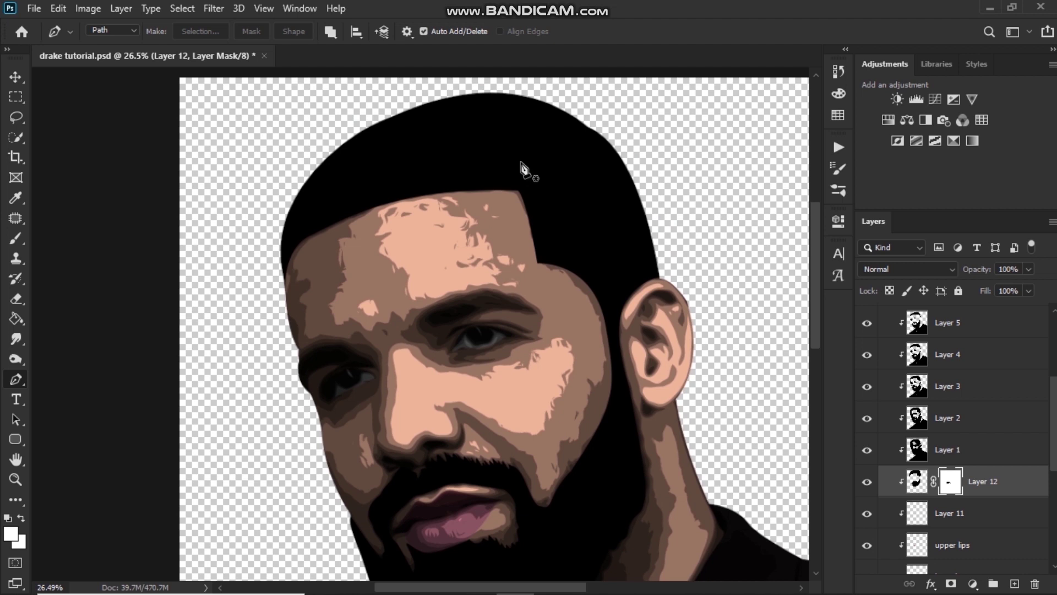
Lower the opacity of Layer 12 to 64% to soften the black hair and beard fill.
{"action": "left_click_drag", "start_coordinate": [573, 330], "coordinate": [551, 198]}
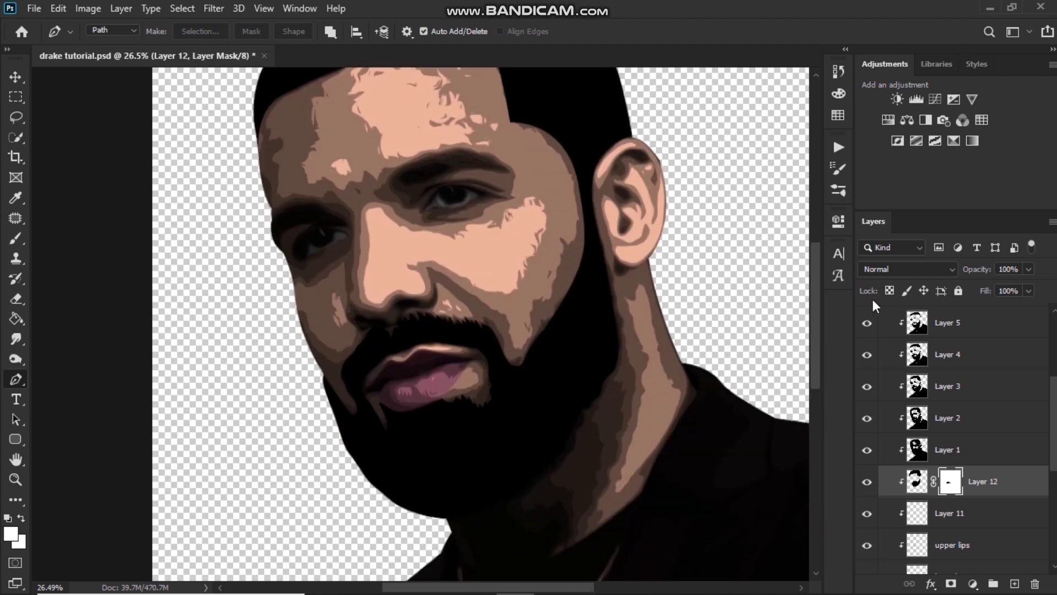
{"action": "left_click_drag", "start_coordinate": [983, 271], "coordinate": [971, 269]}
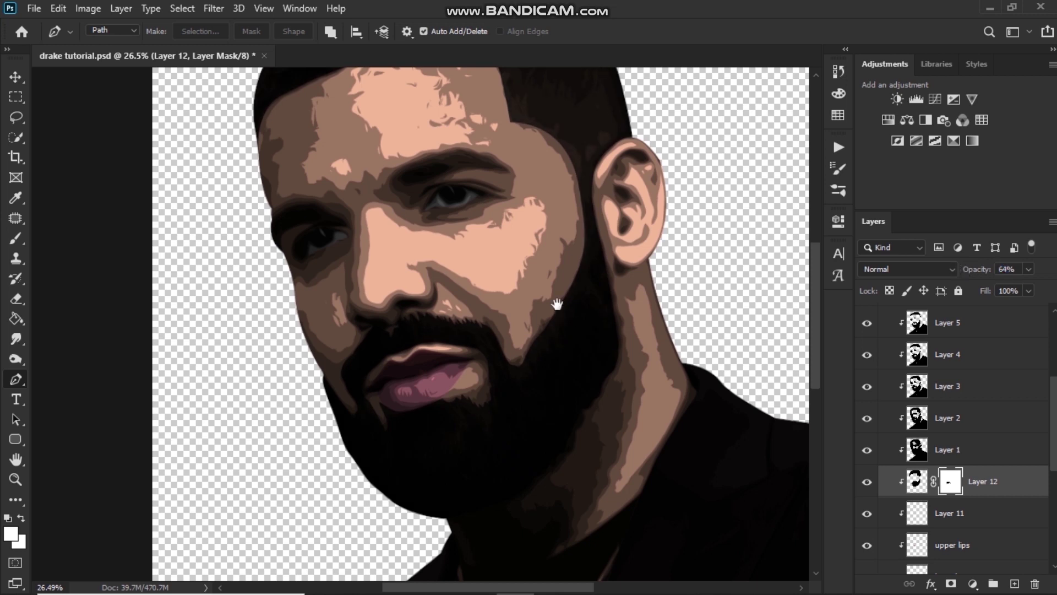
{"action": "left_click_drag", "start_coordinate": [557, 302], "coordinate": [580, 365]}
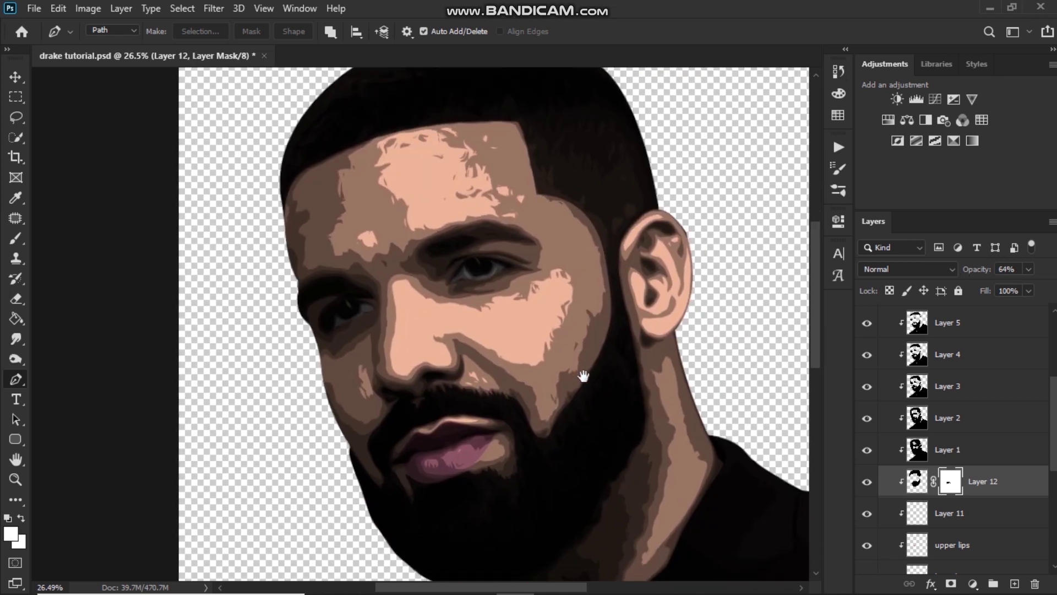
{"action": "scroll", "coordinate": [610, 308], "scroll_direction": "down", "scroll_amount": 5}
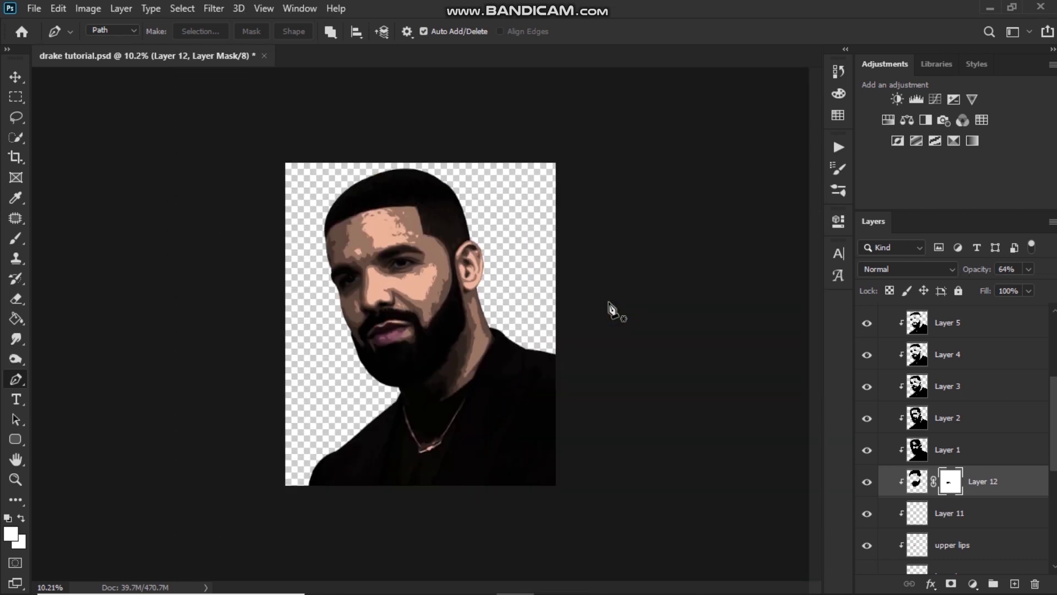
{"action": "scroll", "coordinate": [323, 276], "scroll_direction": "up", "scroll_amount": 3}
{"action": "scroll", "coordinate": [365, 273], "scroll_direction": "up", "scroll_amount": 2}
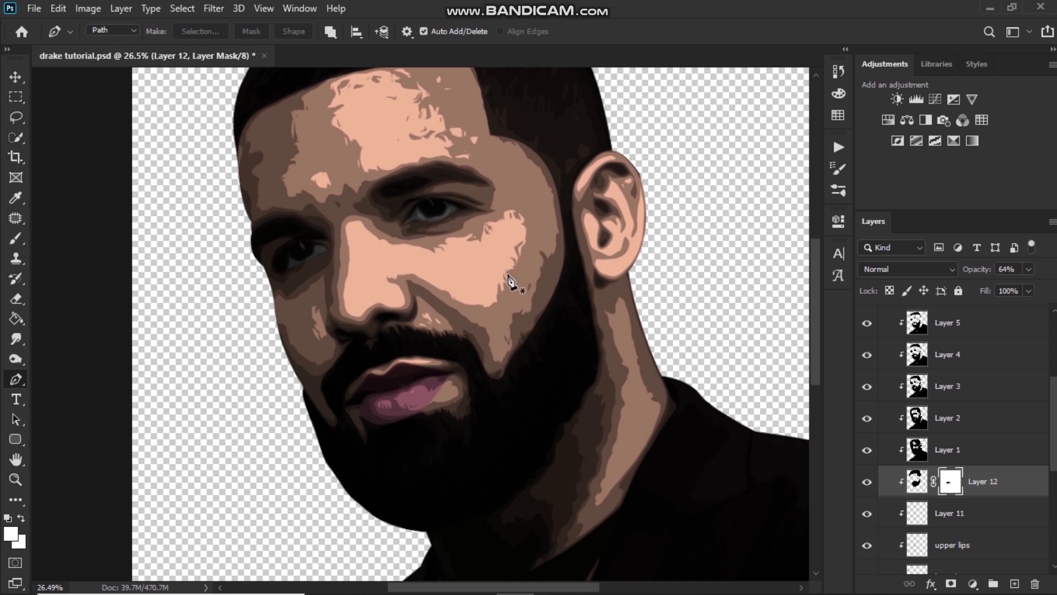
Show Layer 0 copy 5 and outline the black shirt between the jacket lapels with a closed Pen tool path.
{"action": "left_click_drag", "start_coordinate": [512, 325], "coordinate": [551, 151]}
{"action": "scroll", "coordinate": [921, 435], "scroll_direction": "up", "scroll_amount": 5}
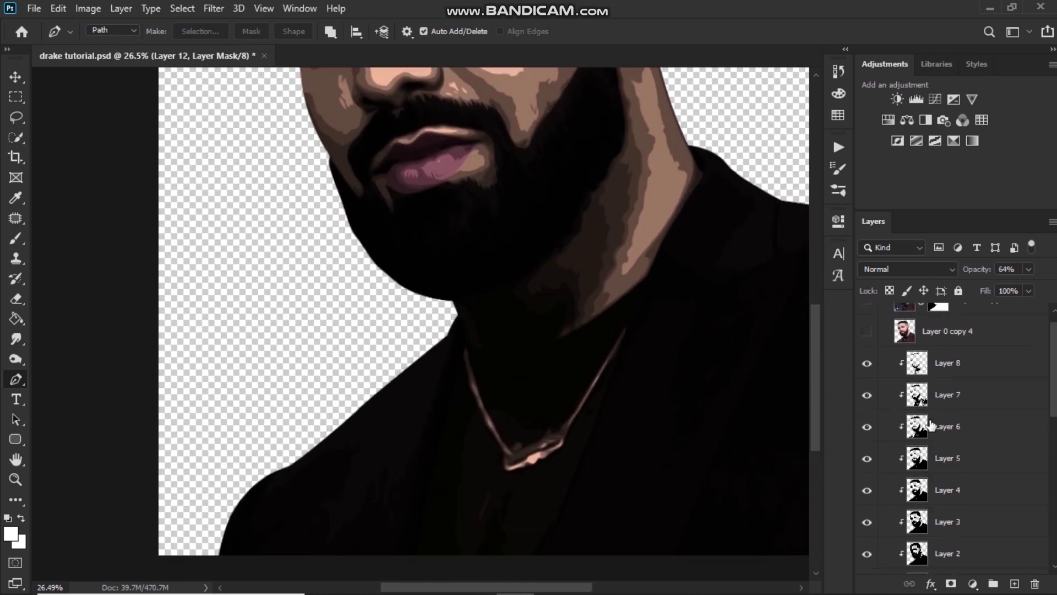
{"action": "left_click", "coordinate": [867, 319]}
{"action": "left_click", "coordinate": [656, 265]}
{"action": "mouse_move", "coordinate": [459, 330]}
{"action": "left_mouse_down"}
{"action": "mouse_move", "coordinate": [424, 295]}
{"action": "mouse_move", "coordinate": [362, 283]}
{"action": "left_mouse_up"}
{"action": "left_click_drag", "start_coordinate": [488, 342], "coordinate": [485, 351]}
{"action": "left_click", "coordinate": [421, 377]}
{"action": "left_click", "coordinate": [392, 501]}
{"action": "left_click", "coordinate": [378, 568]}
{"action": "left_click", "coordinate": [601, 563]}
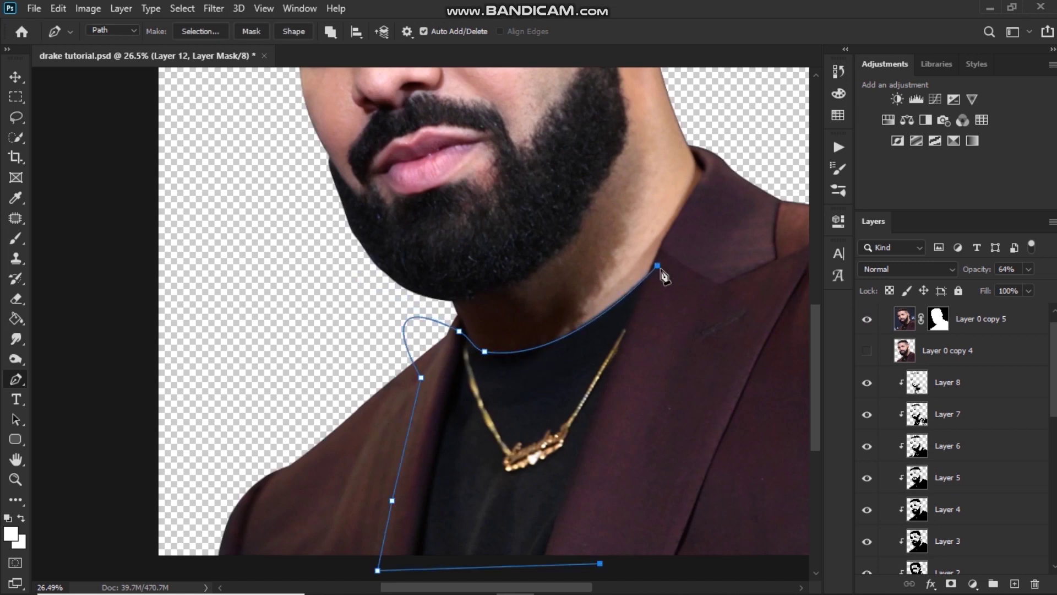
{"action": "left_click", "coordinate": [657, 265]}
Convert the shirt path to a selection, hide Layer 0 copy 5 and add a new layer above Layer 9.
{"action": "left_click", "coordinate": [201, 31]}
{"action": "key", "text": "Return"}
{"action": "left_click", "coordinate": [867, 319]}
{"action": "scroll", "coordinate": [963, 440], "scroll_direction": "down", "scroll_amount": 5}
{"action": "left_click", "coordinate": [1024, 543]}
{"action": "key", "text": "ctrl+shift+alt+n"}
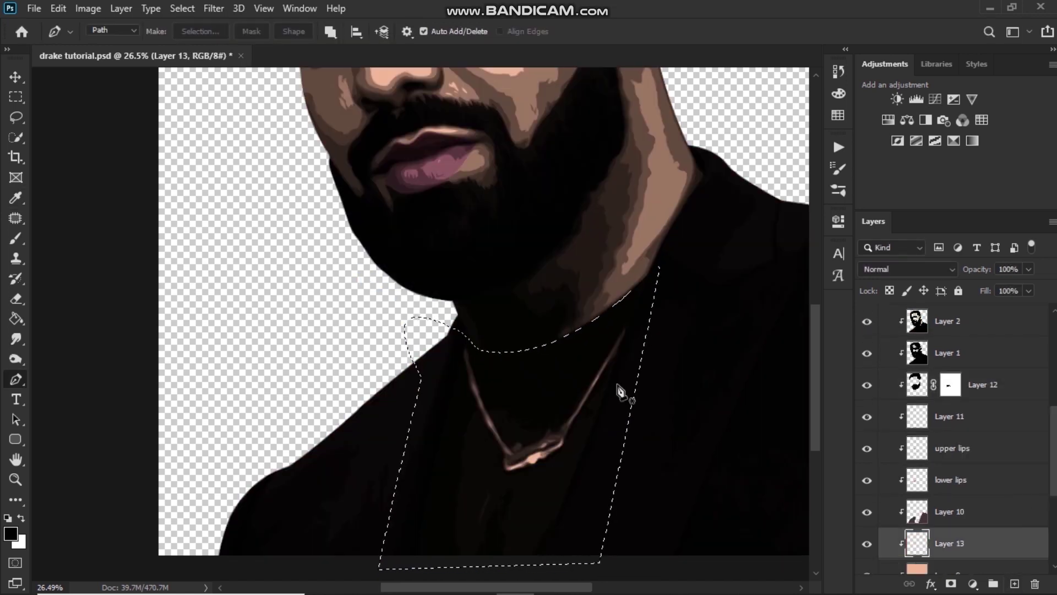
Fill the shirt selection with black, save the document and deselect.
{"action": "key", "text": "x"}
{"action": "key", "text": "alt+BackSpace"}
{"action": "key", "text": "ctrl+s"}
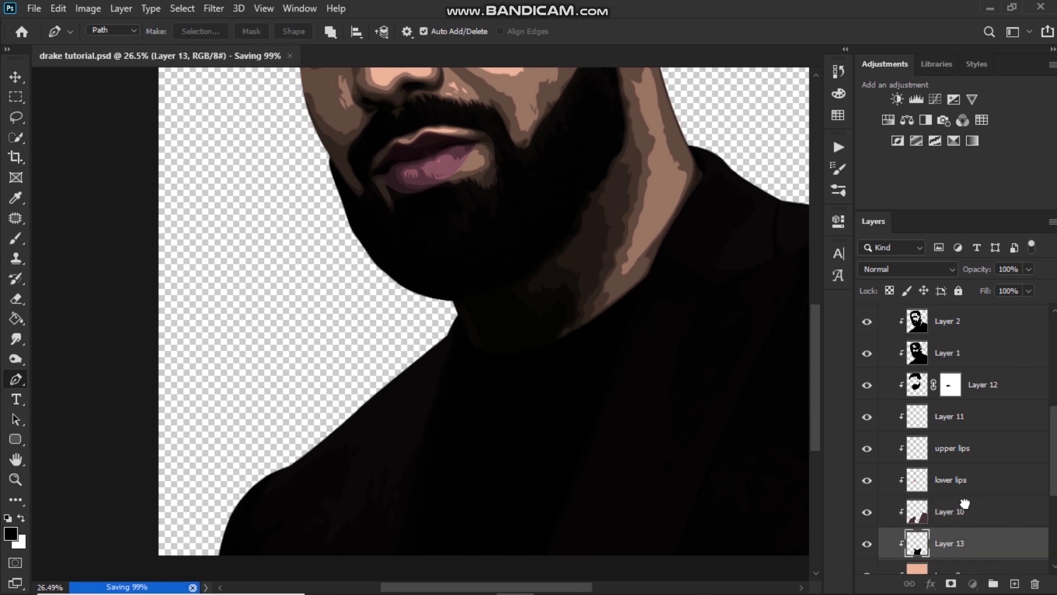
{"action": "key", "text": "ctrl+d"}
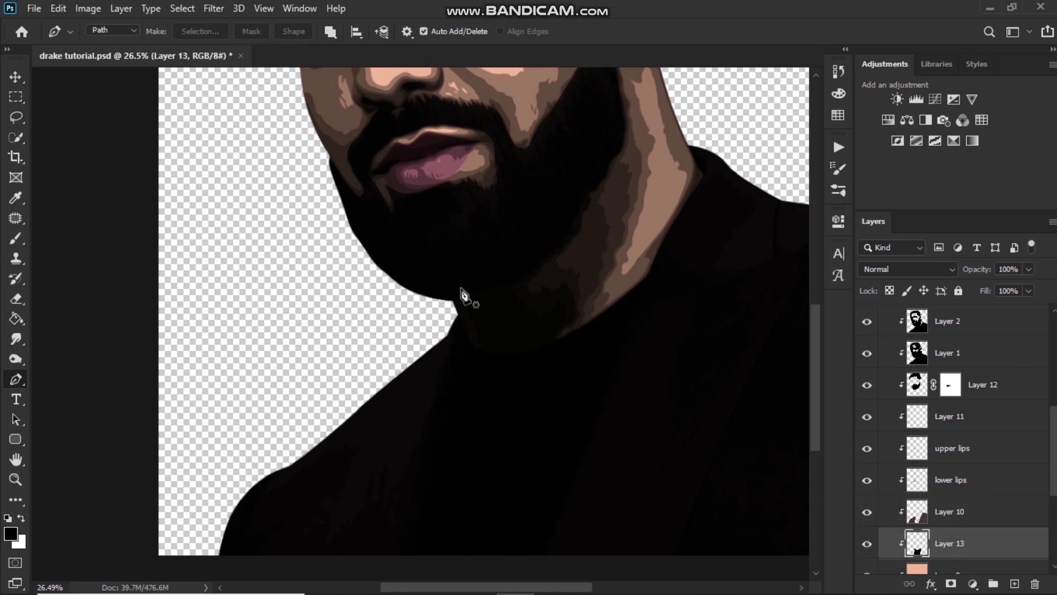
Show Layer 0 copy 5 and trace the inner edge of the right-hand chain and the pendant's upper edge with the Pen tool.
{"action": "scroll", "coordinate": [932, 391], "scroll_direction": "up", "scroll_amount": 6}
{"action": "left_click", "coordinate": [867, 319]}
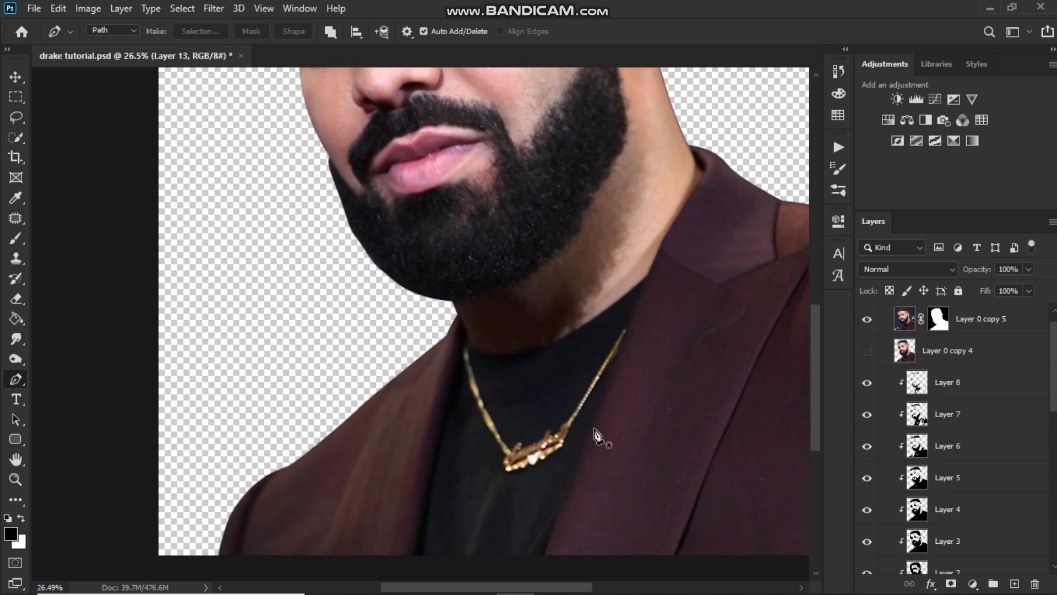
{"action": "scroll", "coordinate": [594, 426], "scroll_direction": "up", "scroll_amount": 5}
{"action": "left_click", "coordinate": [668, 207]}
{"action": "left_click", "coordinate": [541, 418]}
{"action": "scroll", "coordinate": [525, 438], "scroll_direction": "up", "scroll_amount": 3}
{"action": "left_click", "coordinate": [525, 436]}
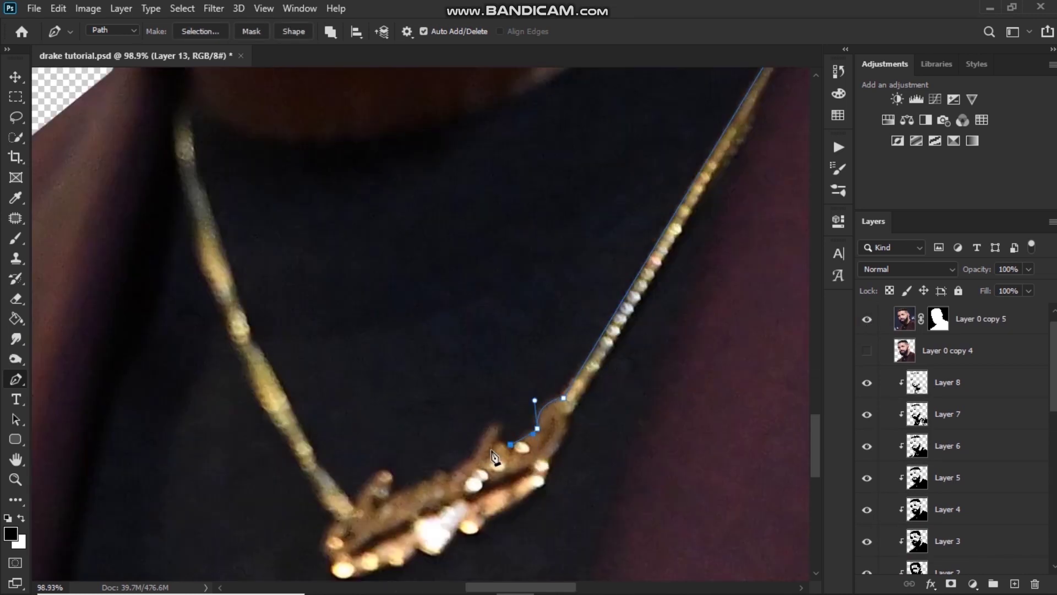
{"action": "left_click", "coordinate": [511, 445]}
{"action": "left_click", "coordinate": [499, 448]}
{"action": "left_click", "coordinate": [492, 447]}
{"action": "left_click", "coordinate": [473, 461]}
{"action": "left_click", "coordinate": [465, 464]}
{"action": "left_click", "coordinate": [390, 494]}
{"action": "left_click", "coordinate": [376, 474]}
{"action": "left_click", "coordinate": [357, 506]}
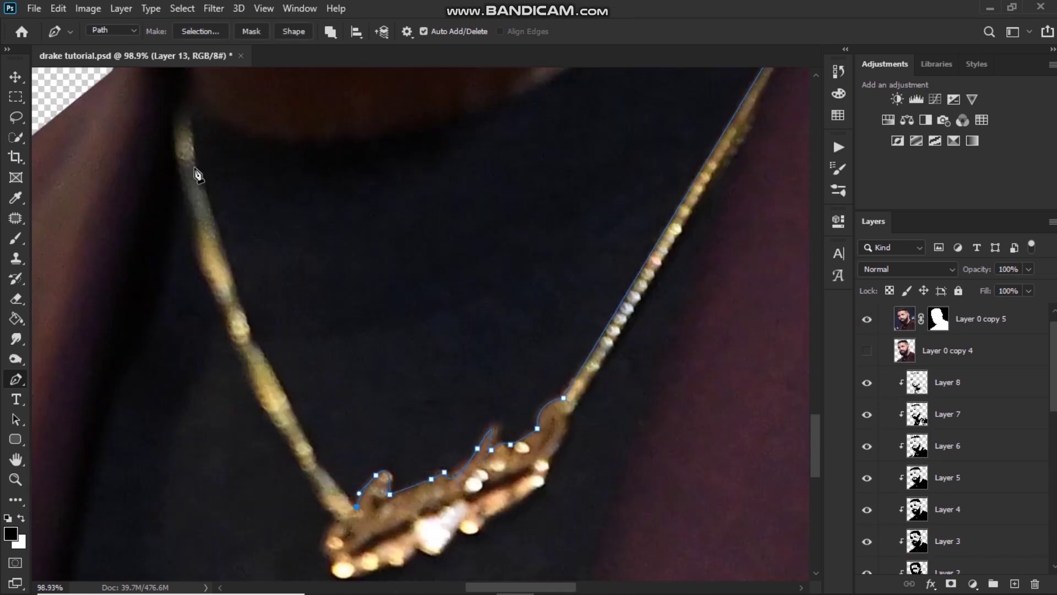
Continue the necklace path up the inner edge of the left-hand chain and back down its outer edge.
{"action": "left_click_drag", "start_coordinate": [193, 167], "coordinate": [218, 141]}
{"action": "left_click", "coordinate": [190, 84]}
{"action": "left_click", "coordinate": [207, 104]}
{"action": "left_click_drag", "start_coordinate": [208, 219], "coordinate": [221, 278]}
{"action": "left_click_drag", "start_coordinate": [257, 382], "coordinate": [294, 223]}
Trace the pendant's lower edge and the outer edge of the right-hand chain to close the necklace path.
{"action": "left_click_drag", "start_coordinate": [373, 382], "coordinate": [368, 412]}
{"action": "left_click", "coordinate": [397, 445]}
{"action": "left_click", "coordinate": [446, 437]}
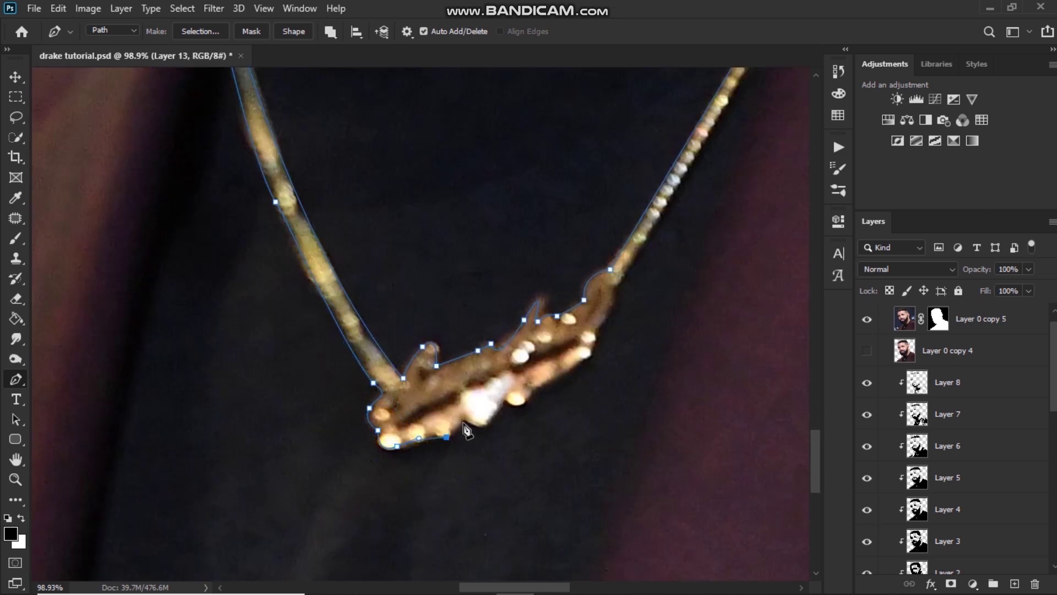
{"action": "left_click", "coordinate": [465, 418]}
{"action": "left_click", "coordinate": [500, 403]}
{"action": "left_click", "coordinate": [513, 365]}
{"action": "left_click_drag", "start_coordinate": [531, 389], "coordinate": [573, 377]}
{"action": "left_click_drag", "start_coordinate": [594, 330], "coordinate": [608, 274]}
{"action": "left_click_drag", "start_coordinate": [620, 265], "coordinate": [543, 434]}
{"action": "left_click_drag", "start_coordinate": [757, 88], "coordinate": [773, 133]}
{"action": "left_click", "coordinate": [757, 160]}
Sample a gold color from the necklace, hide Layer 0 copy 5 and add a new layer above Layer 13.
{"action": "key", "text": "i"}
{"action": "left_click", "coordinate": [682, 295]}
{"action": "scroll", "coordinate": [677, 225], "scroll_direction": "down", "scroll_amount": 5}
{"action": "left_click", "coordinate": [867, 319]}
{"action": "scroll", "coordinate": [1007, 489], "scroll_direction": "down", "scroll_amount": 3}
{"action": "scroll", "coordinate": [1007, 490], "scroll_direction": "down", "scroll_amount": 3}
{"action": "left_click", "coordinate": [1014, 583]}
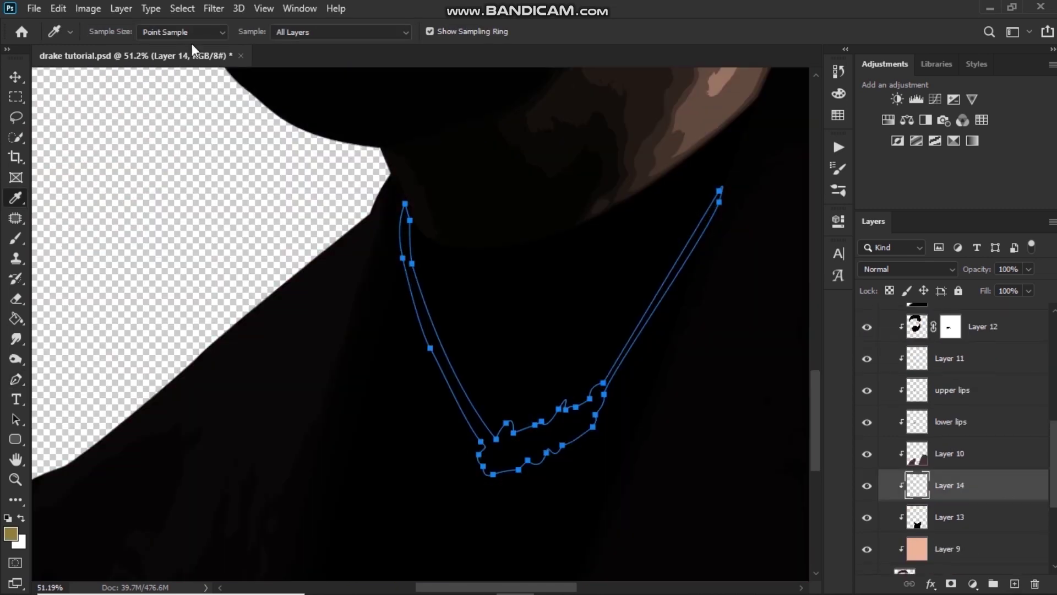
Convert the necklace path to a selection, fill it with the sampled gold and deselect.
{"action": "key", "text": "p"}
{"action": "left_click", "coordinate": [200, 31]}
{"action": "left_click", "coordinate": [608, 151]}
{"action": "key", "text": "alt+BackSpace"}
{"action": "key", "text": "ctrl+d"}
{"action": "scroll", "coordinate": [593, 275], "scroll_direction": "down", "scroll_amount": 9}
{"action": "scroll", "coordinate": [474, 341], "scroll_direction": "up", "scroll_amount": 3}
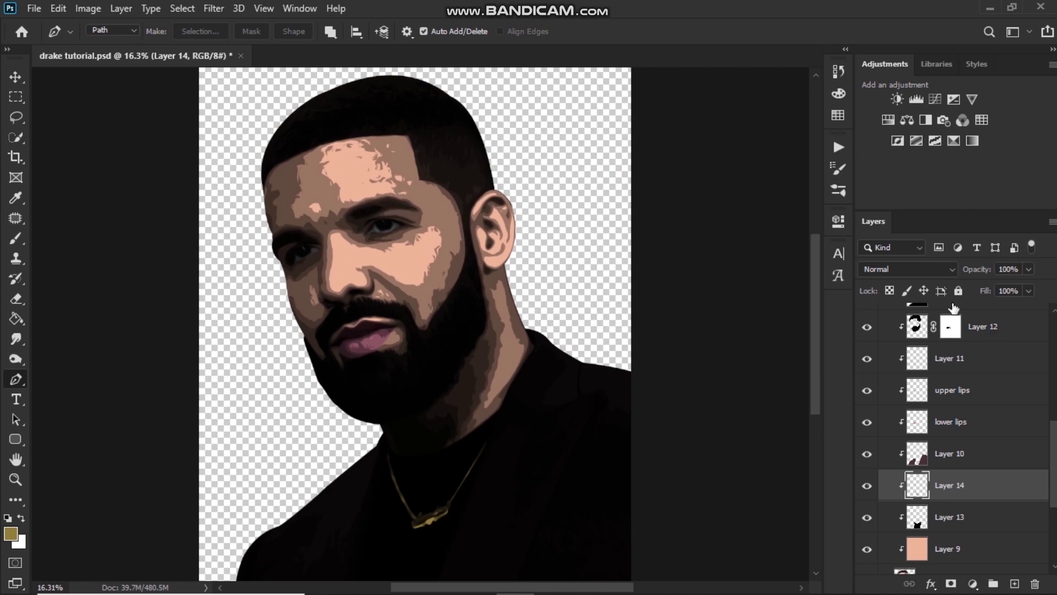
Duplicate Layer 12 and hide the original layer.
{"action": "scroll", "coordinate": [976, 324], "scroll_direction": "up", "scroll_amount": 2}
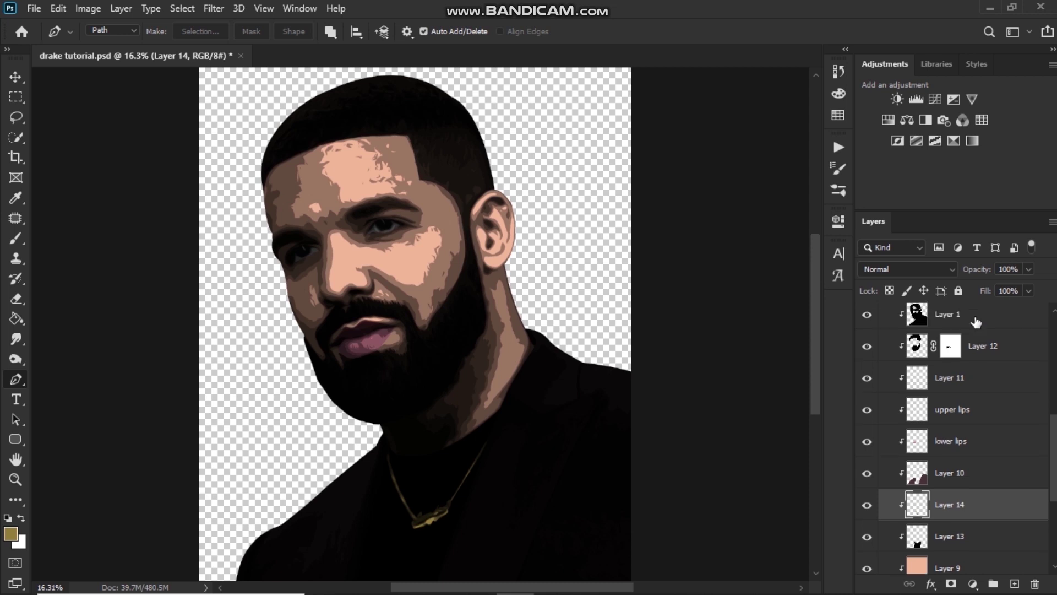
{"action": "left_click_drag", "start_coordinate": [1019, 359], "coordinate": [1012, 353]}
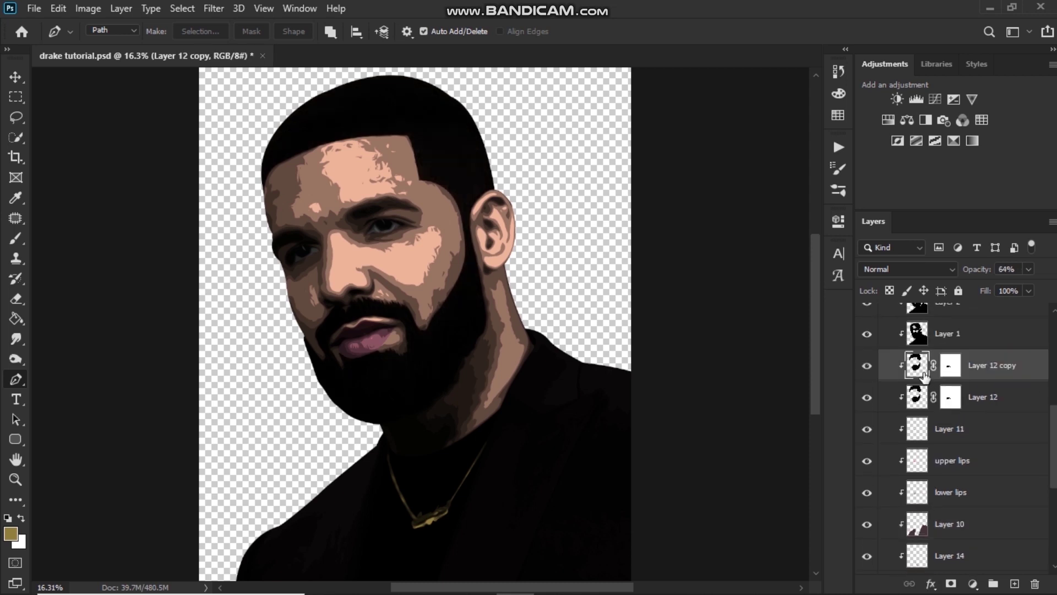
{"action": "left_click", "coordinate": [864, 402]}
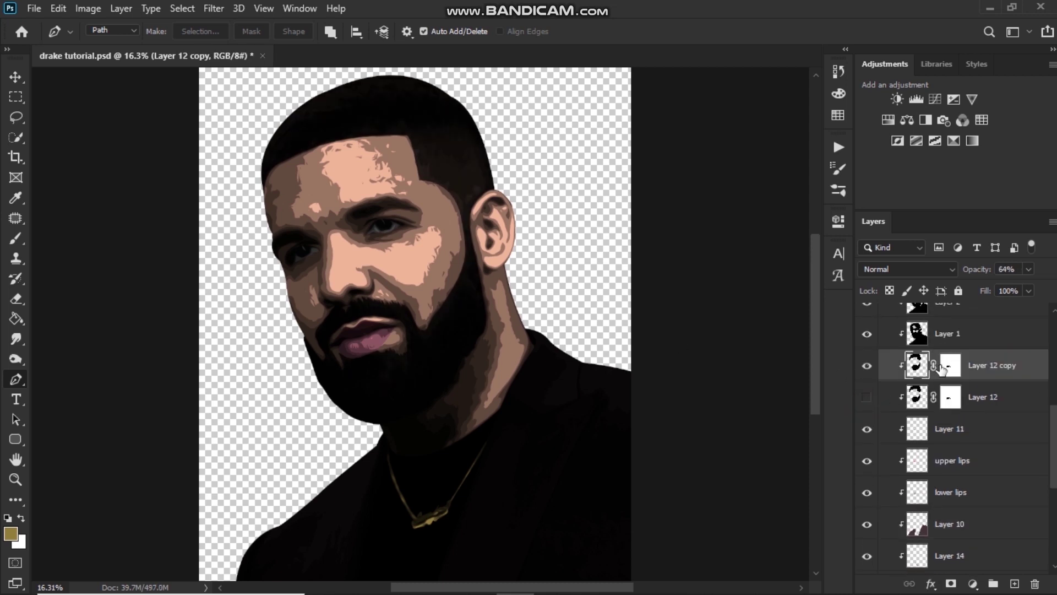
Target the mask of Layer 12 copy and set up the Brush tool with a size of 400 px.
{"action": "left_click", "coordinate": [950, 366]}
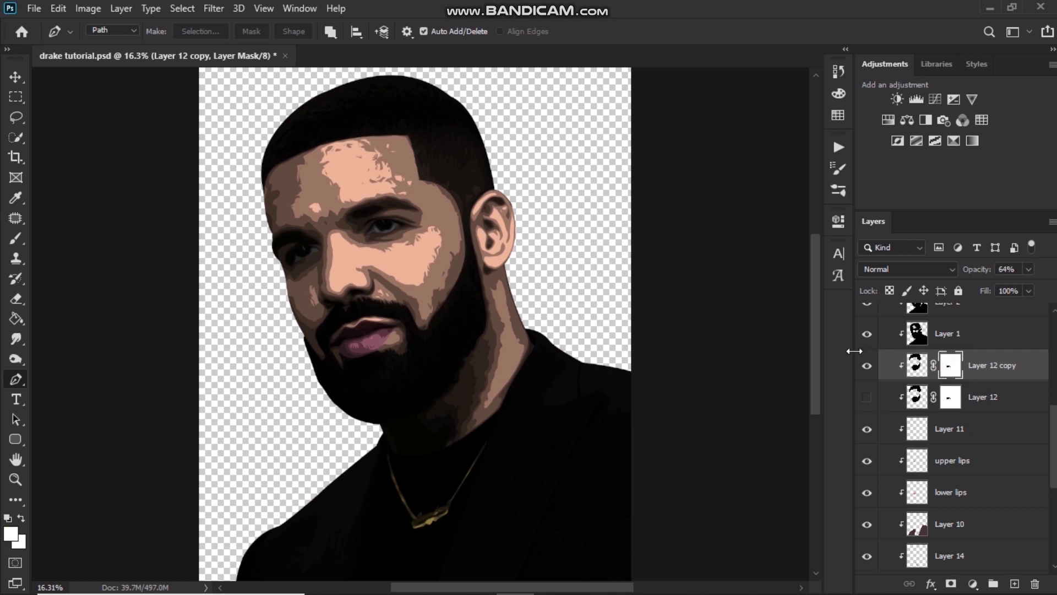
{"action": "left_click", "coordinate": [15, 238]}
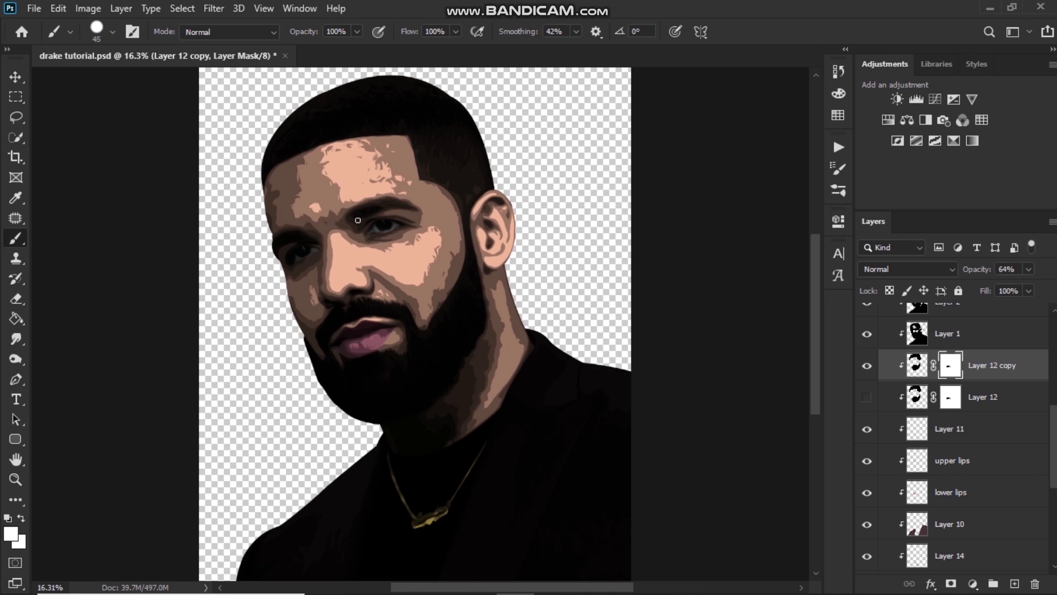
{"action": "key", "text": "bracketright"}
{"action": "key", "text": "bracketright"}
{"action": "key", "text": "bracketright"}
{"action": "key", "text": "bracketright"}
{"action": "right_click", "coordinate": [407, 226]}
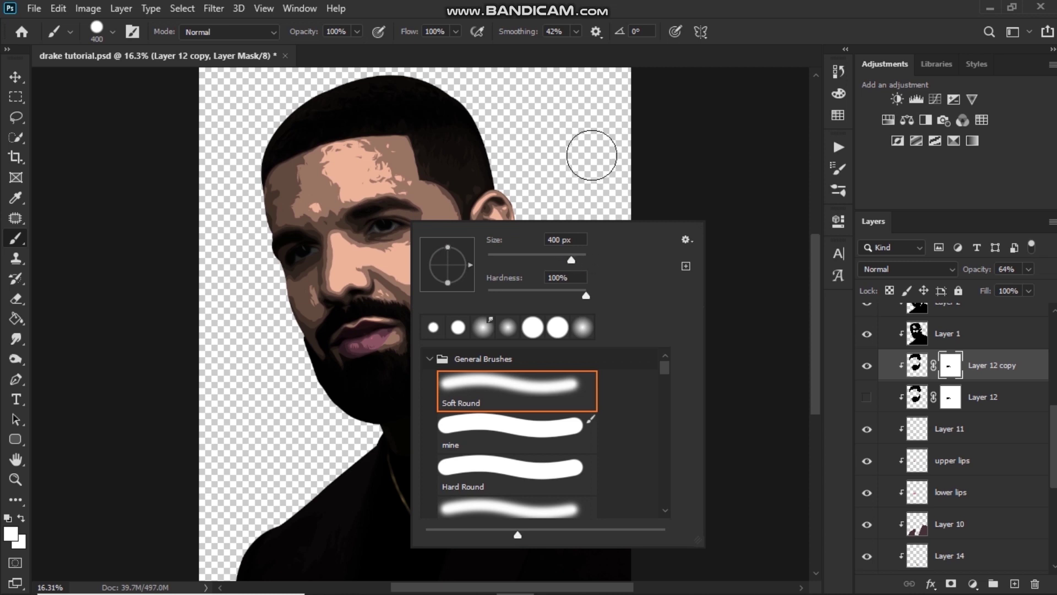
{"action": "left_click", "coordinate": [720, 54]}
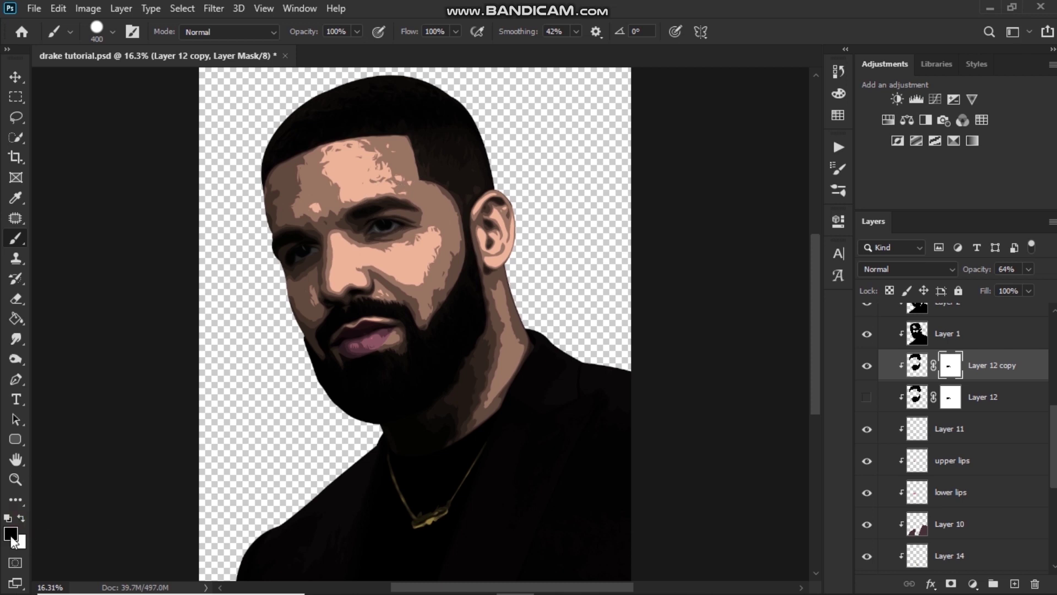
Try a hard black brush stroke on the mask across the side hair above the ear, and undo it.
{"action": "left_click", "coordinate": [21, 517]}
{"action": "left_click_drag", "start_coordinate": [413, 190], "coordinate": [549, 186]}
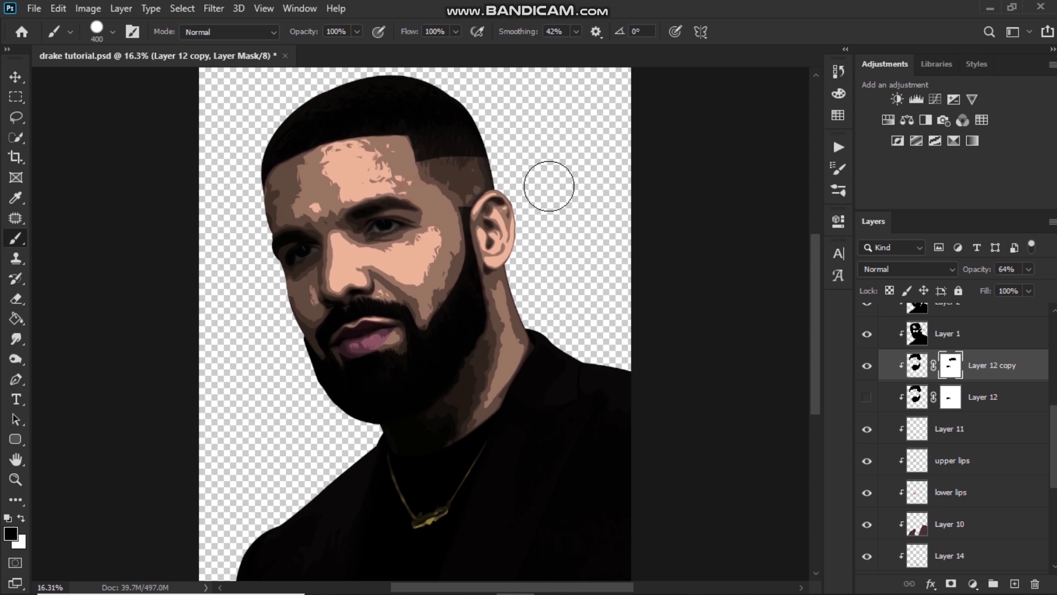
{"action": "key", "text": "ctrl+z"}
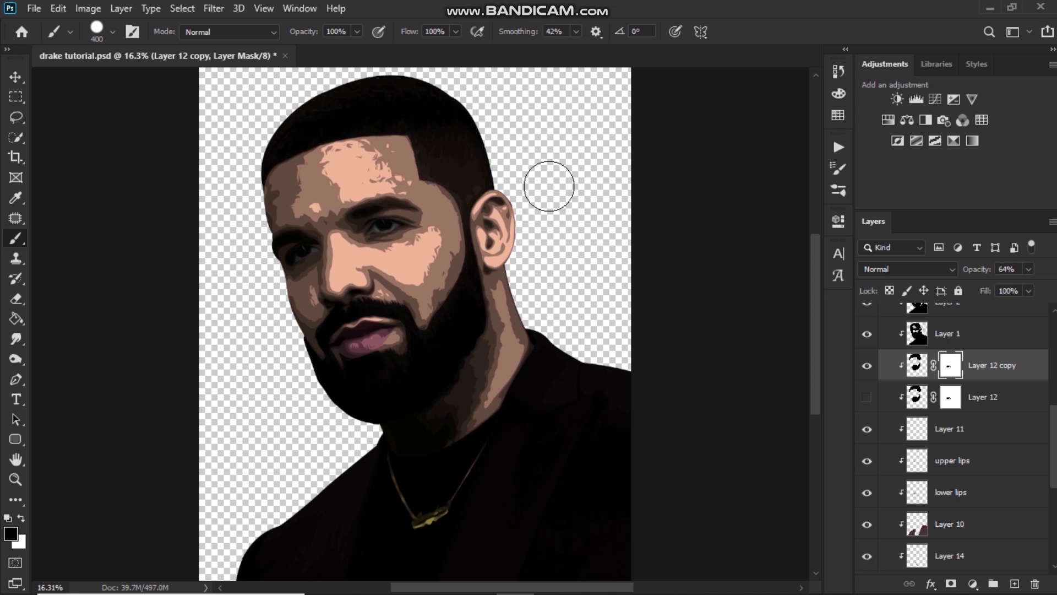
Try painting white on the mask over the mouth area, and restore the mask.
{"action": "key", "text": "x"}
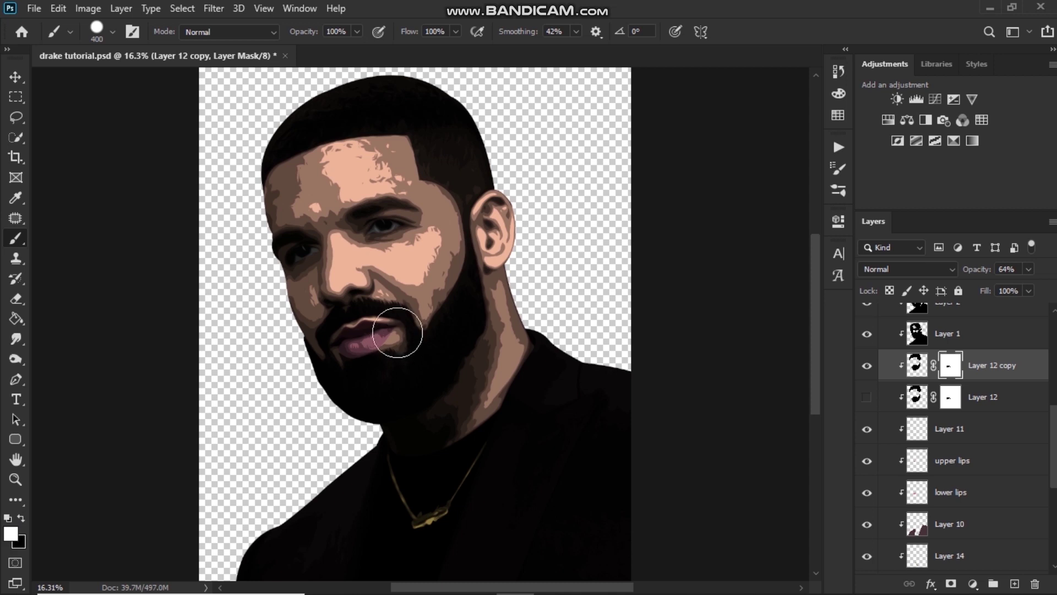
{"action": "left_click", "coordinate": [397, 333]}
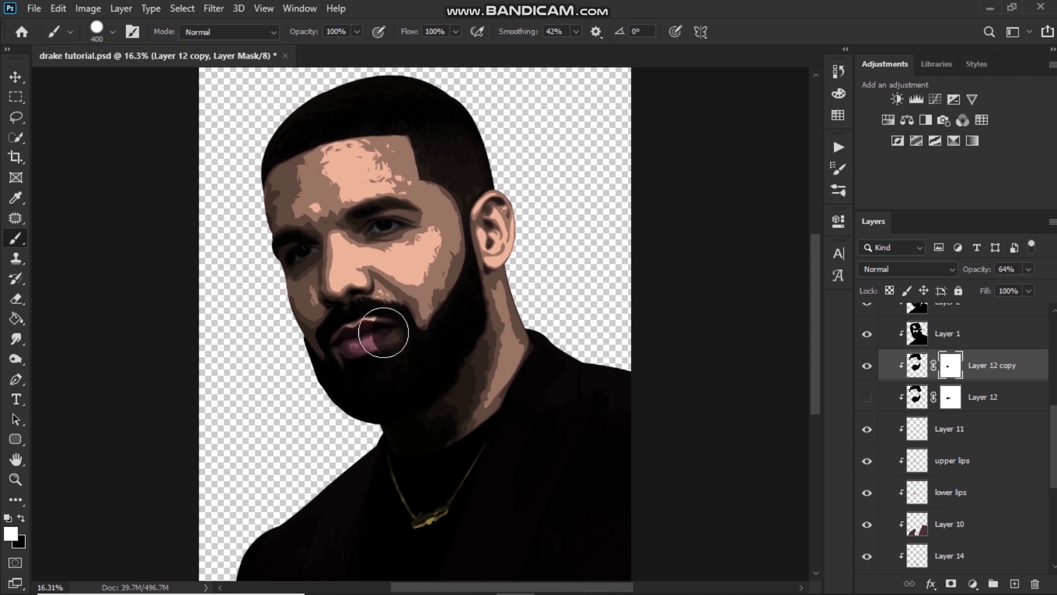
{"action": "left_click", "coordinate": [390, 335]}
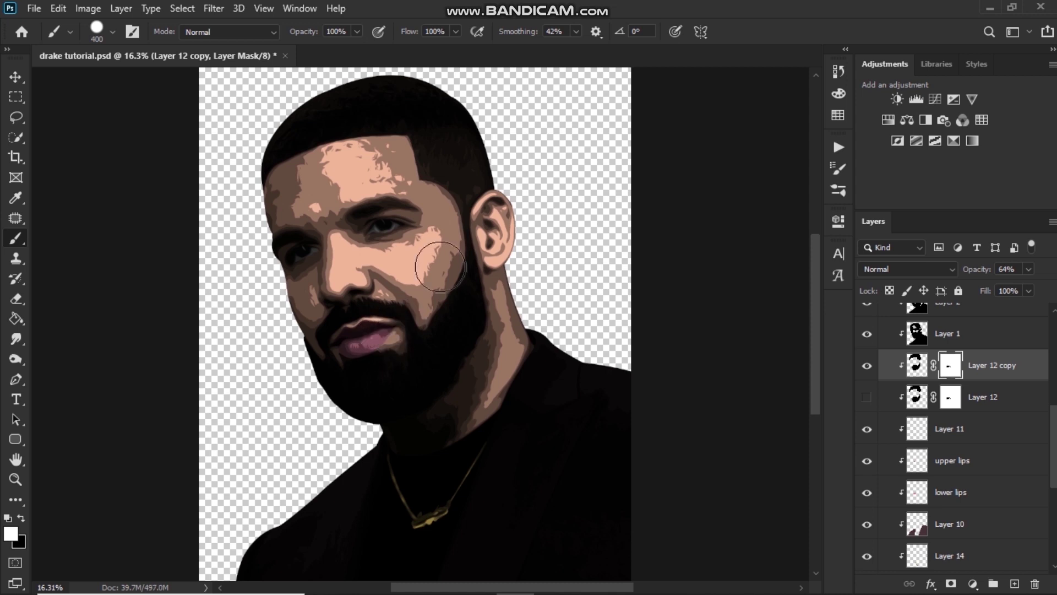
Reduce the brush hardness to get a soft edge and enlarge the brush to 500 px.
{"action": "right_click", "coordinate": [443, 265]}
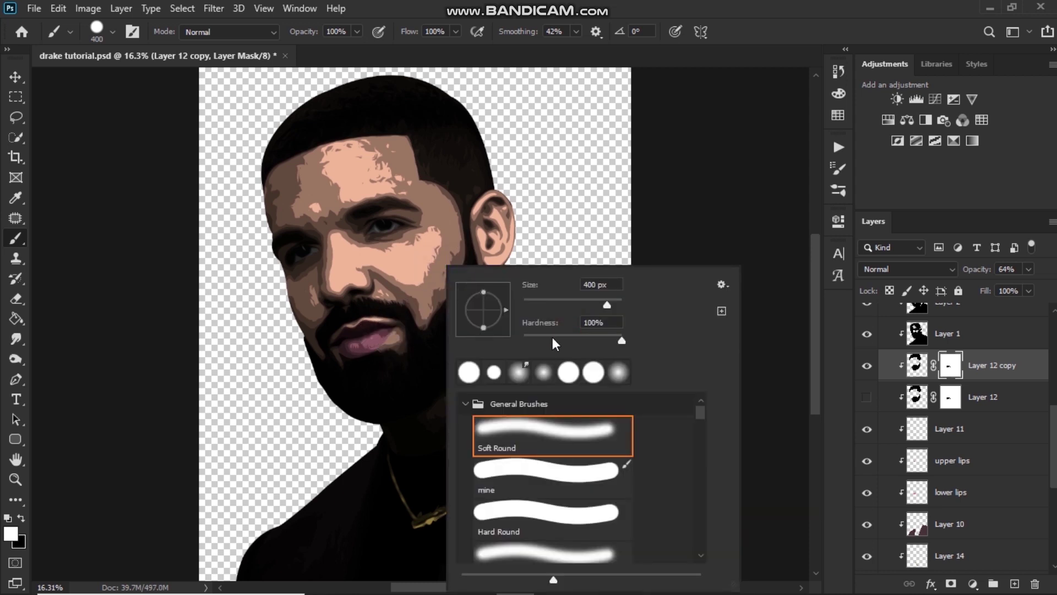
{"action": "left_click_drag", "start_coordinate": [552, 337], "coordinate": [501, 331]}
{"action": "key", "text": "Return"}
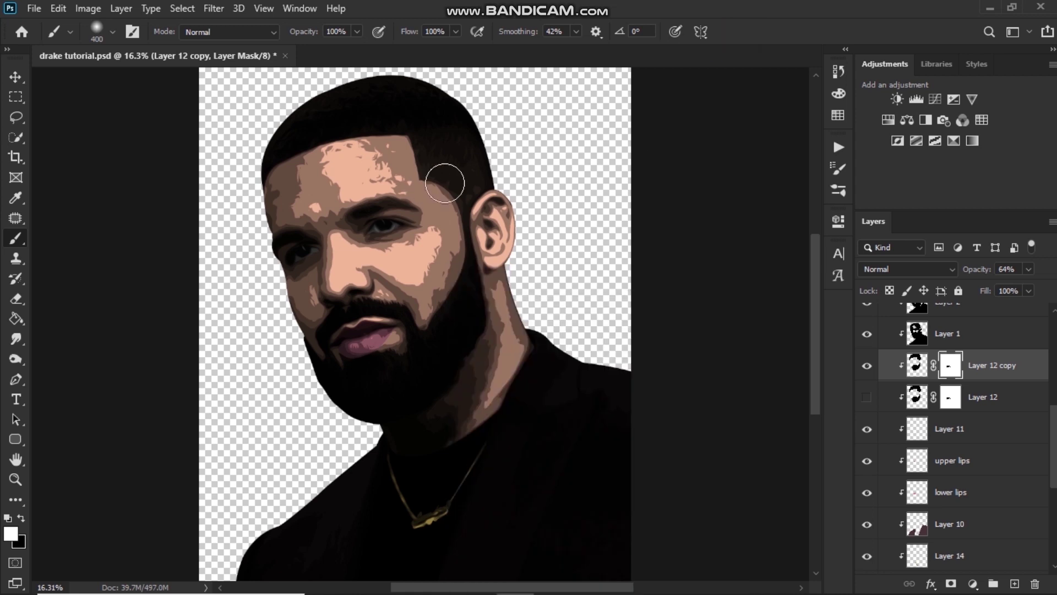
{"action": "key", "text": "bracketright"}
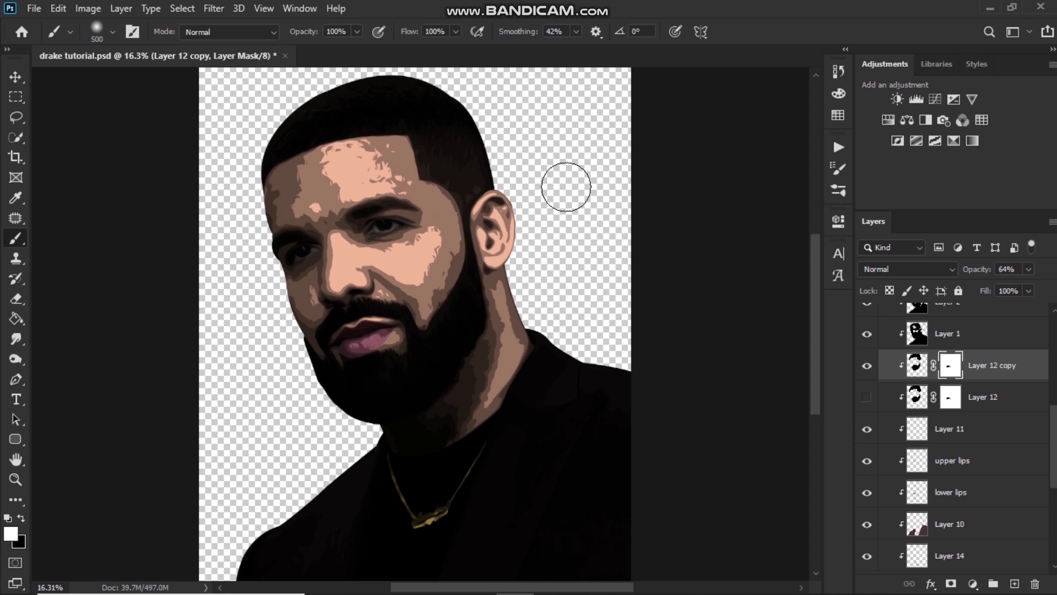
Paint black on the mask of Layer 12 copy with the soft brush, up to 600 px, to fade the side hair above the ear.
{"action": "key", "text": "x"}
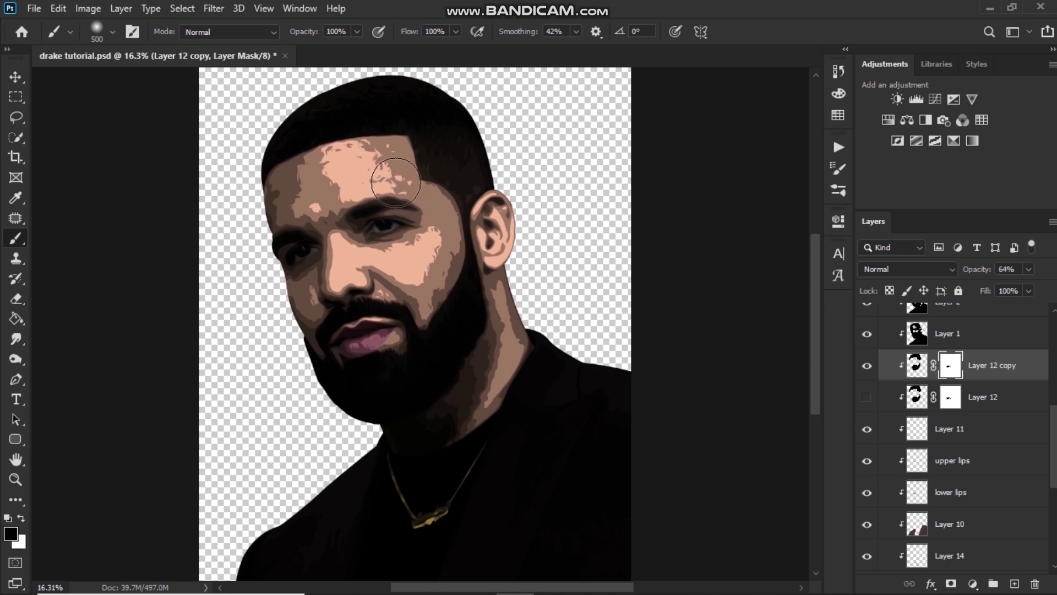
{"action": "left_click_drag", "start_coordinate": [396, 181], "coordinate": [600, 195]}
{"action": "key", "text": "ctrl+z"}
{"action": "left_click_drag", "start_coordinate": [412, 182], "coordinate": [637, 207]}
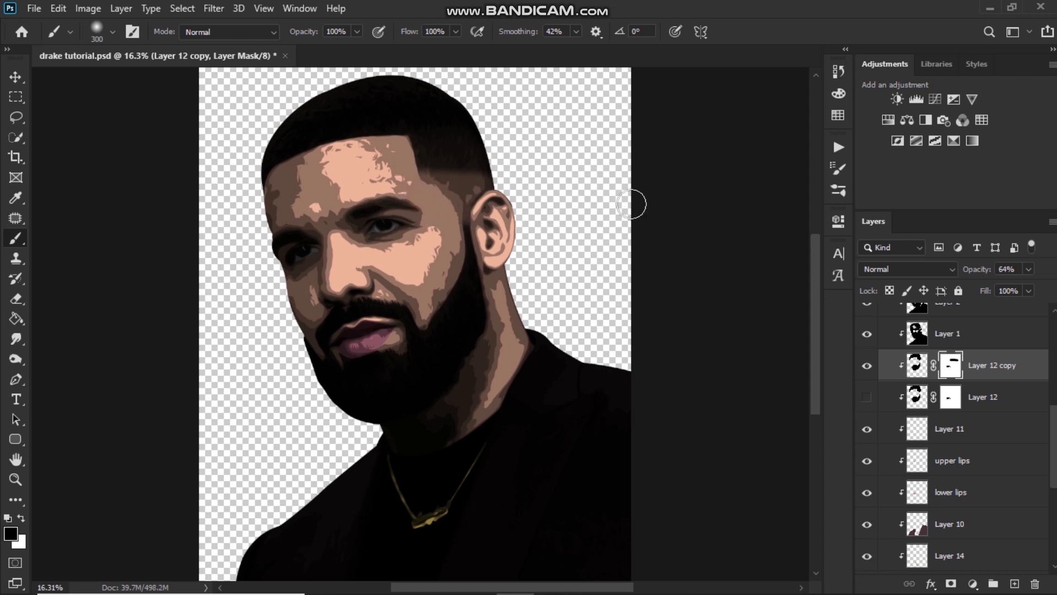
{"action": "key", "text": "bracketright"}
{"action": "key", "text": "bracketright"}
{"action": "key", "text": "bracketright"}
{"action": "key", "text": "bracketright"}
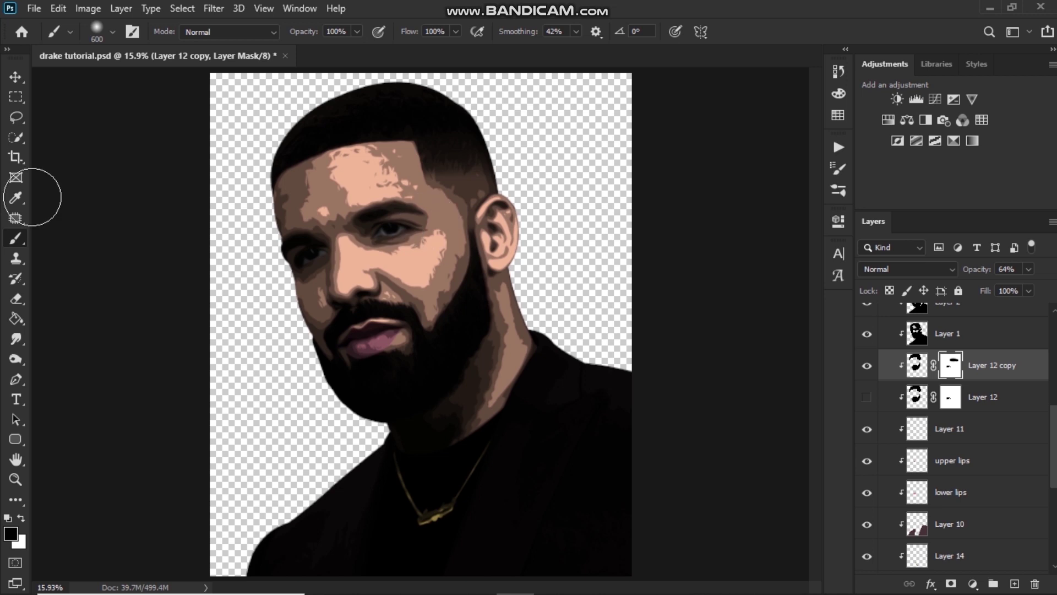
Draw a closed, curved Pen path along the lower eyelid of the eye nearest the ear.
{"action": "left_click", "coordinate": [15, 379]}
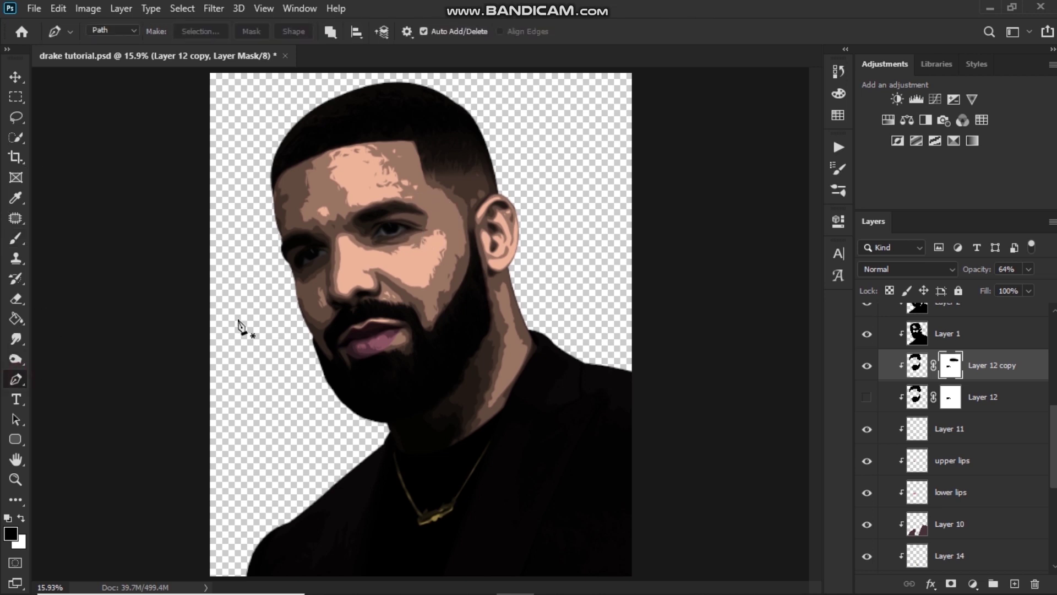
{"action": "scroll", "coordinate": [392, 236], "scroll_direction": "up", "scroll_amount": 5}
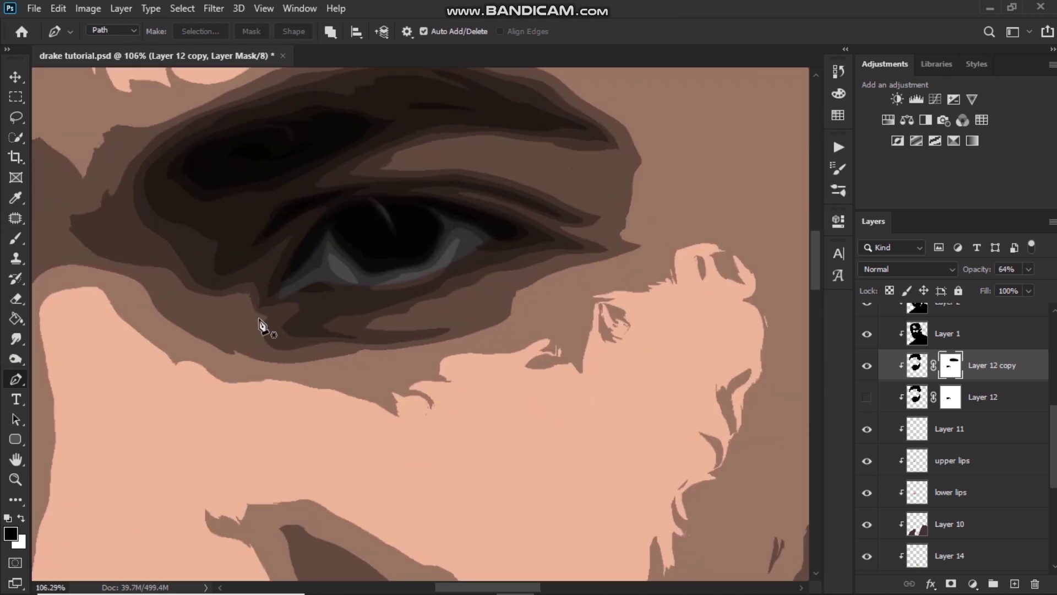
{"action": "left_click", "coordinate": [274, 301]}
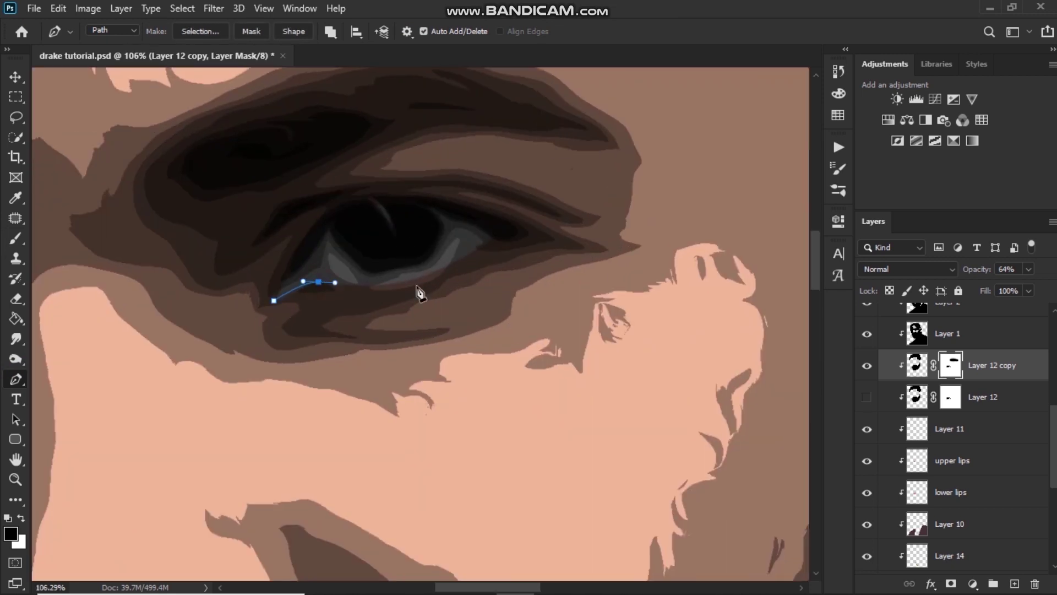
{"action": "left_click_drag", "start_coordinate": [490, 235], "coordinate": [537, 175]}
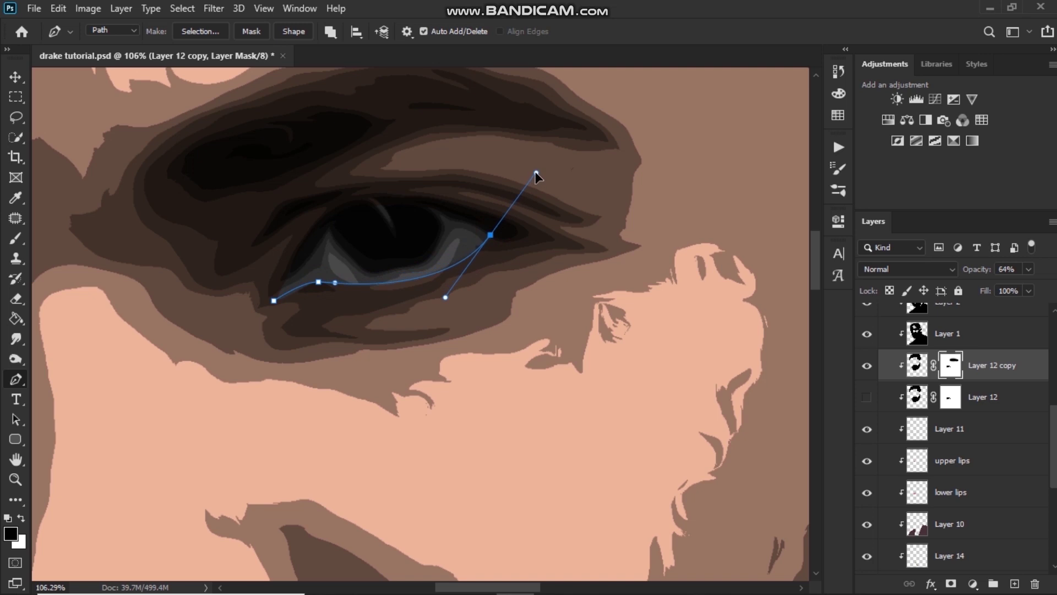
{"action": "left_click_drag", "start_coordinate": [365, 288], "coordinate": [319, 301]}
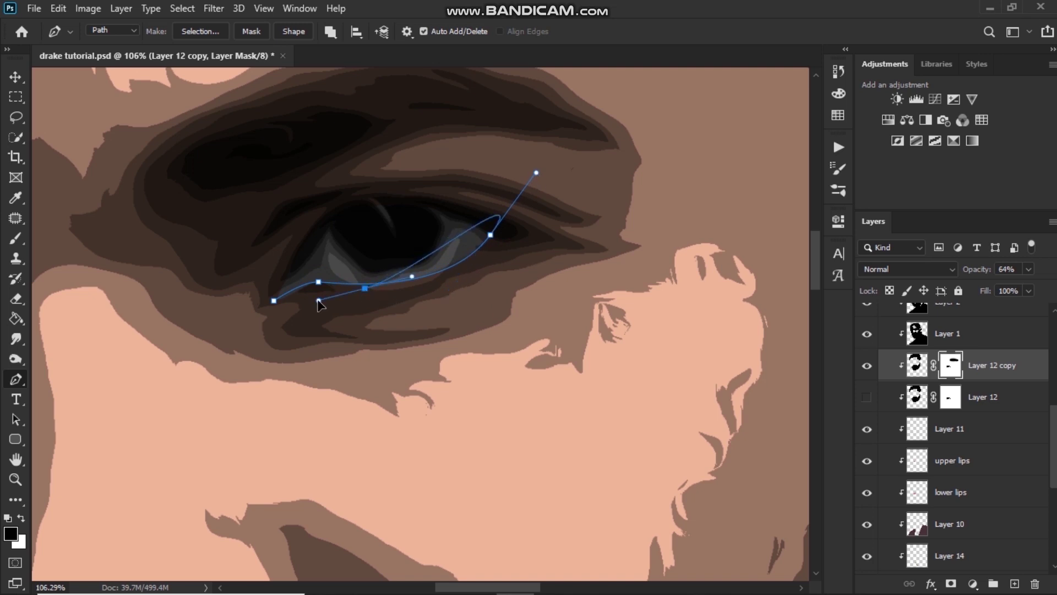
{"action": "left_click_drag", "start_coordinate": [537, 175], "coordinate": [456, 305]}
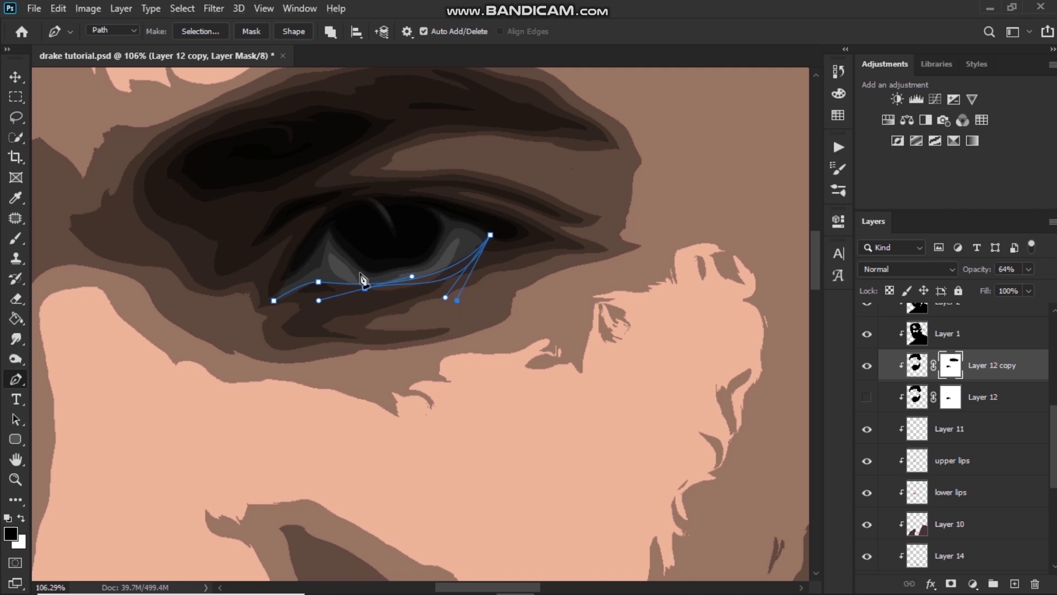
{"action": "left_click_drag", "start_coordinate": [367, 289], "coordinate": [366, 294]}
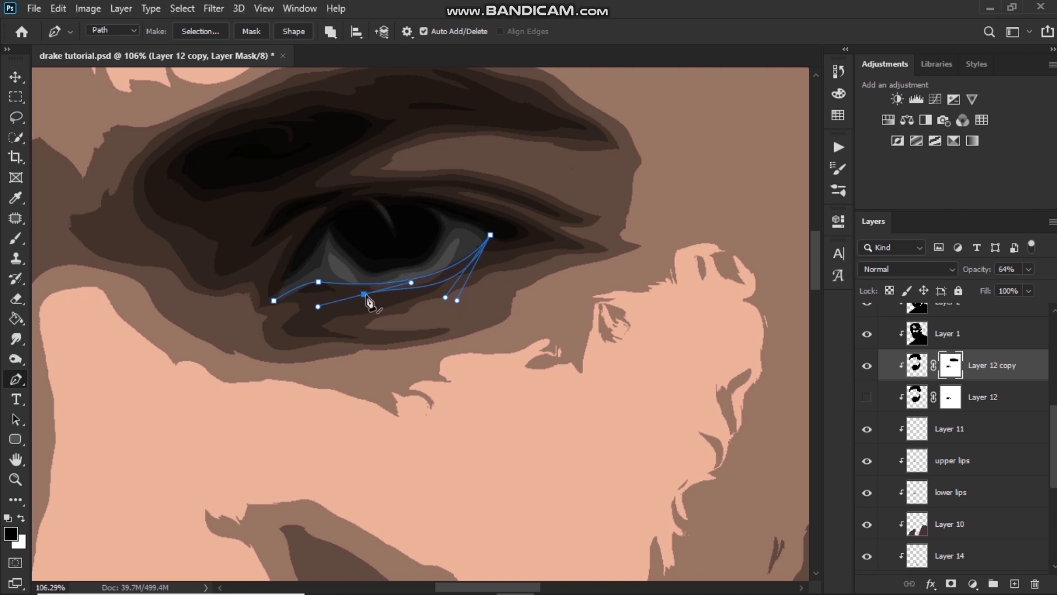
{"action": "left_click", "coordinate": [307, 293]}
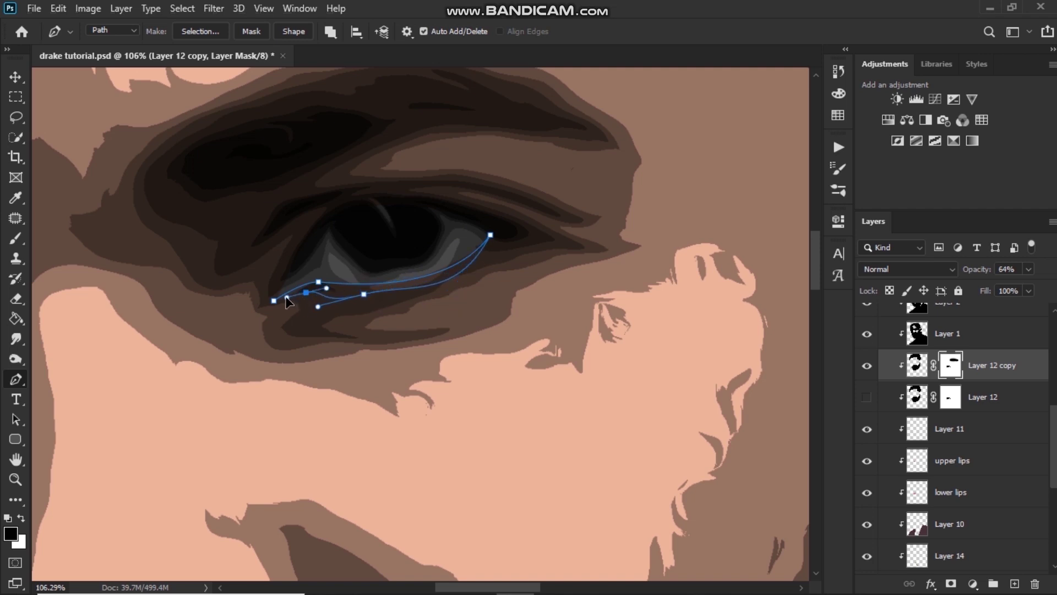
{"action": "left_click_drag", "start_coordinate": [320, 307], "coordinate": [342, 286]}
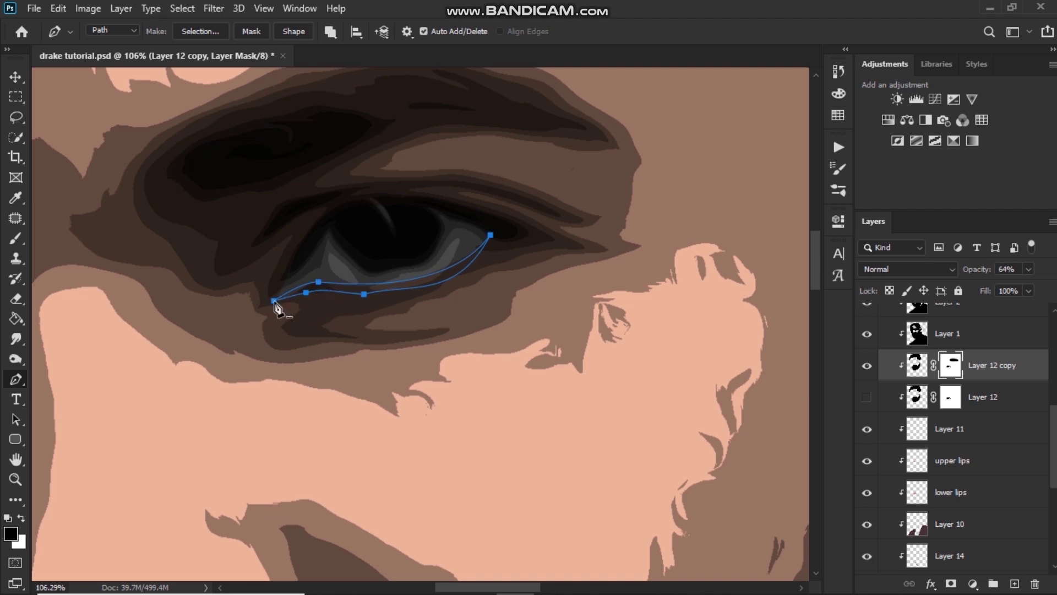
Add a new empty layer directly above Layer 8.
{"action": "right_click", "coordinate": [453, 228]}
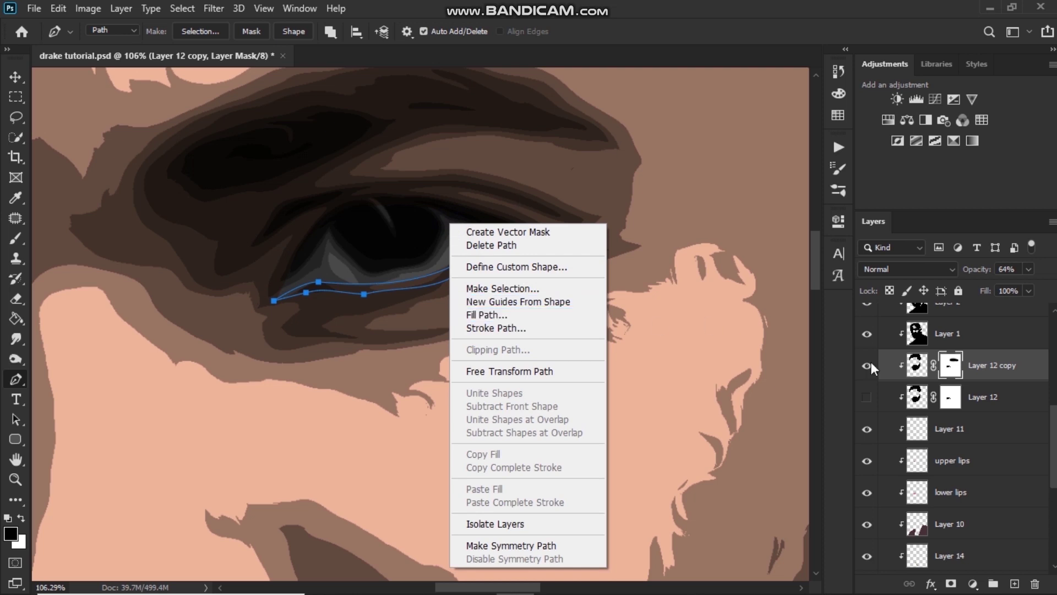
{"action": "left_click_drag", "start_coordinate": [1052, 430], "coordinate": [998, 330]}
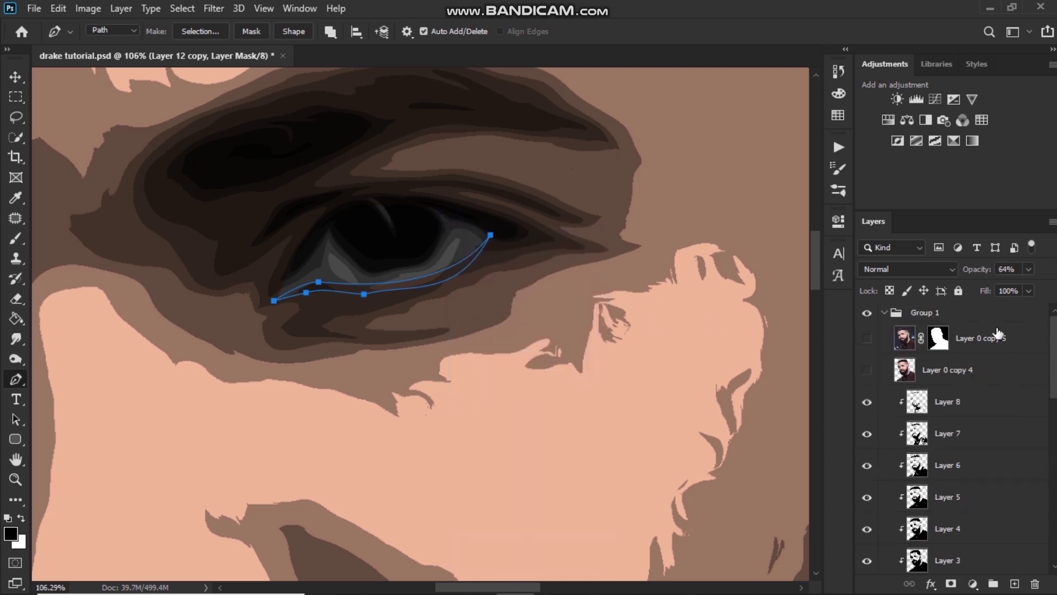
{"action": "left_click", "coordinate": [999, 402]}
{"action": "left_click", "coordinate": [1014, 583]}
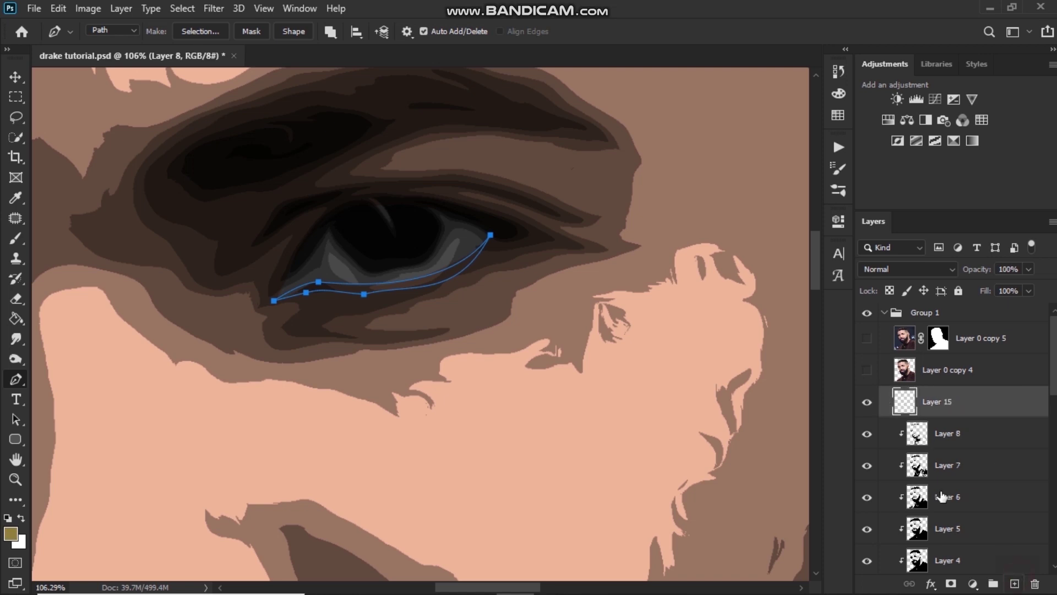
Fill the lower eyelid path with black on Layer 15 at 100% opacity, and delete the path.
{"action": "right_click", "coordinate": [488, 334]}
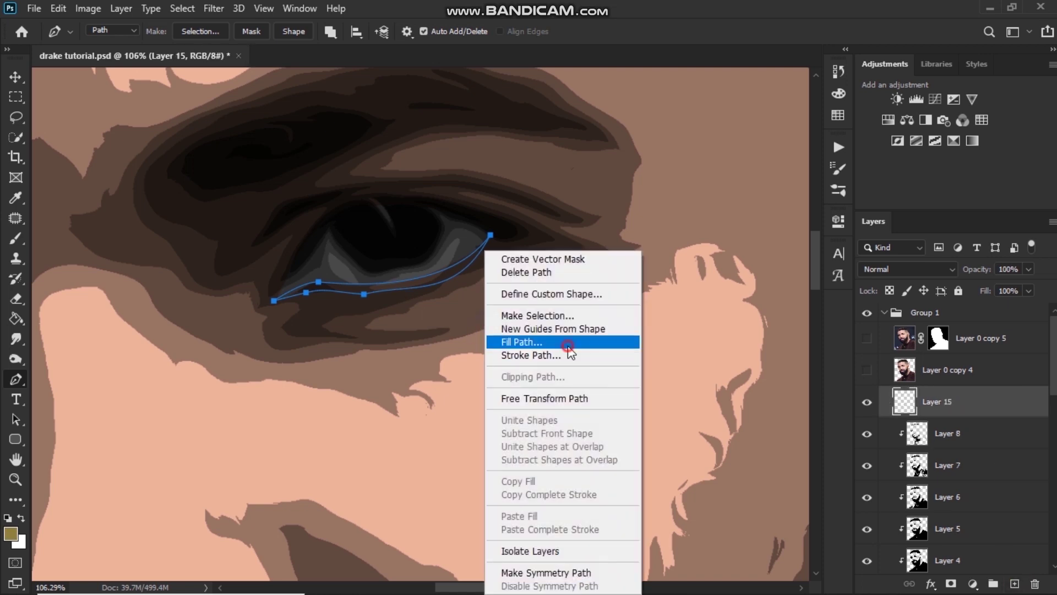
{"action": "left_click", "coordinate": [567, 342]}
{"action": "left_click", "coordinate": [542, 138]}
{"action": "left_click", "coordinate": [544, 263]}
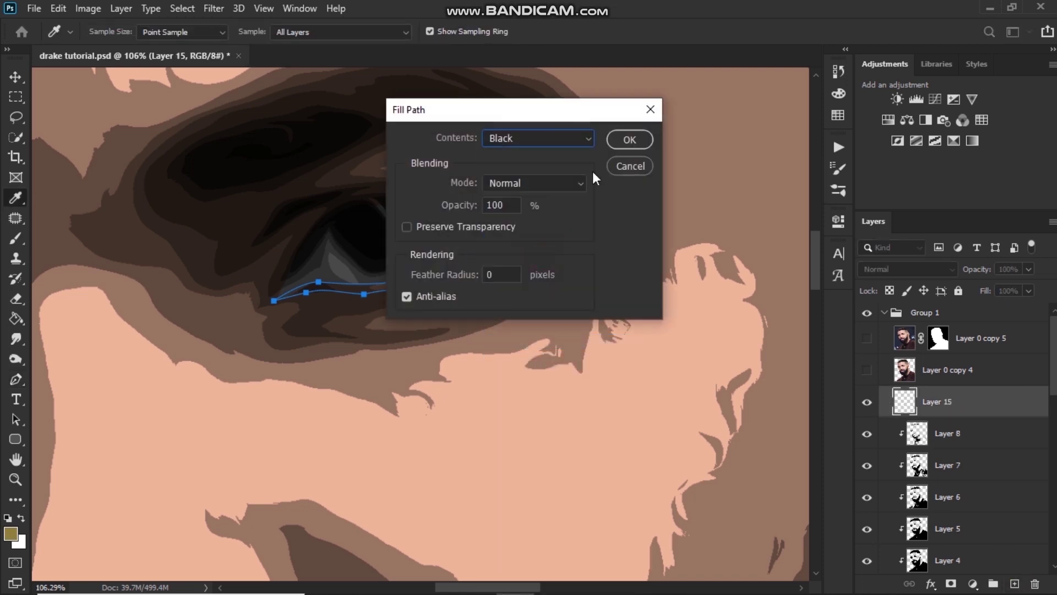
{"action": "left_click", "coordinate": [629, 141]}
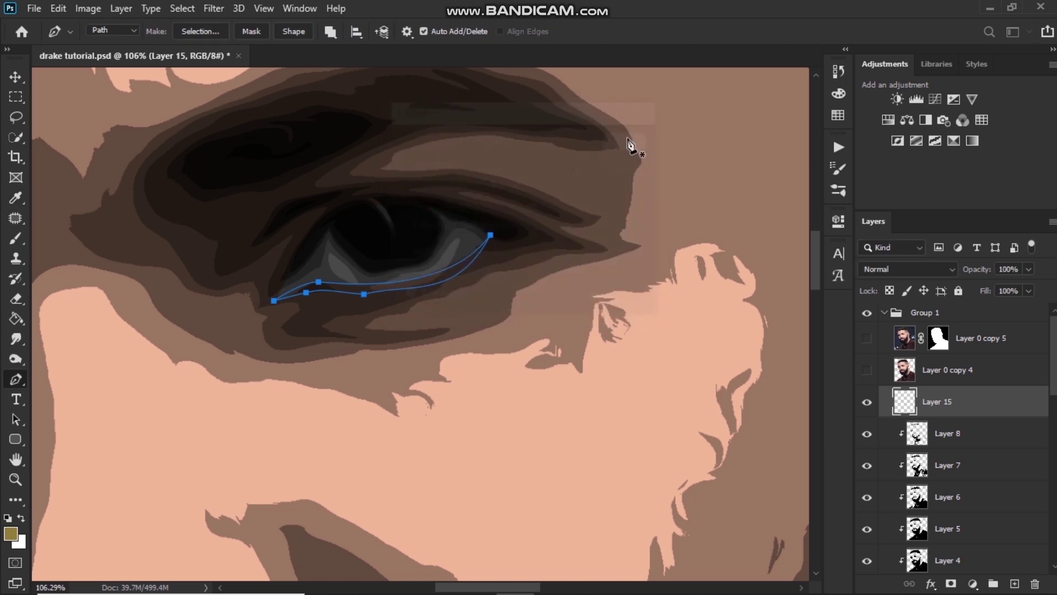
{"action": "right_click", "coordinate": [517, 282]}
{"action": "left_click", "coordinate": [557, 272]}
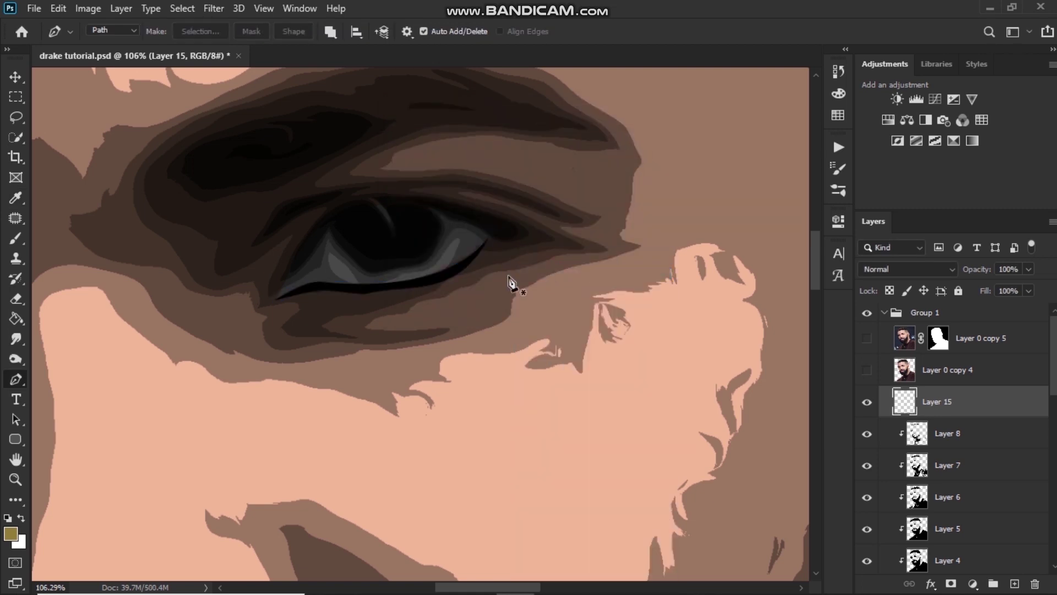
Try a brush stroke along the upper inner rim of the ear on Layer 15, and undo it.
{"action": "scroll", "coordinate": [474, 275], "scroll_direction": "down", "scroll_amount": 10}
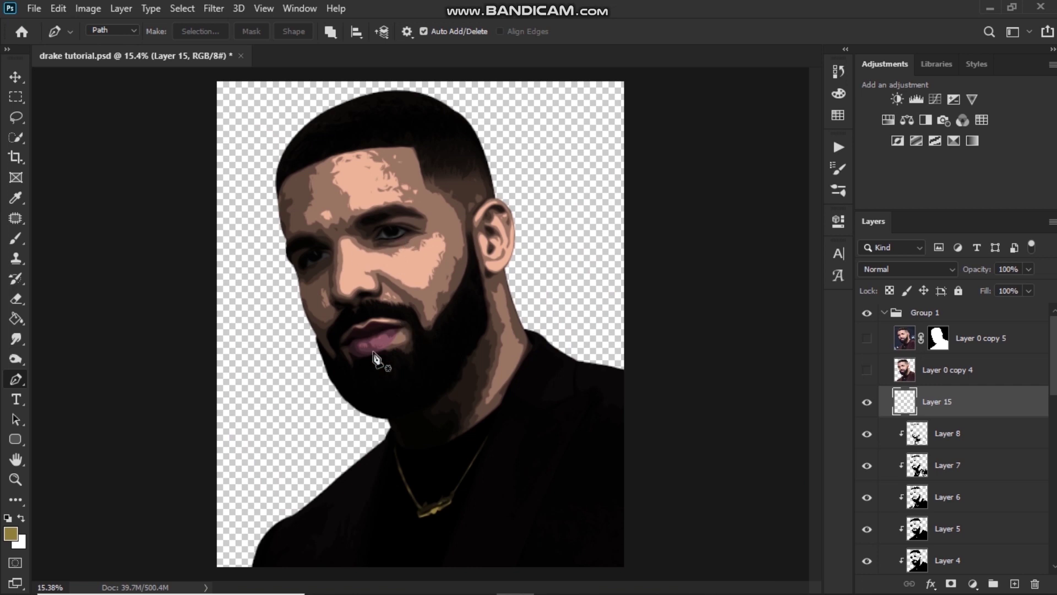
{"action": "scroll", "coordinate": [723, 259], "scroll_direction": "up", "scroll_amount": 1}
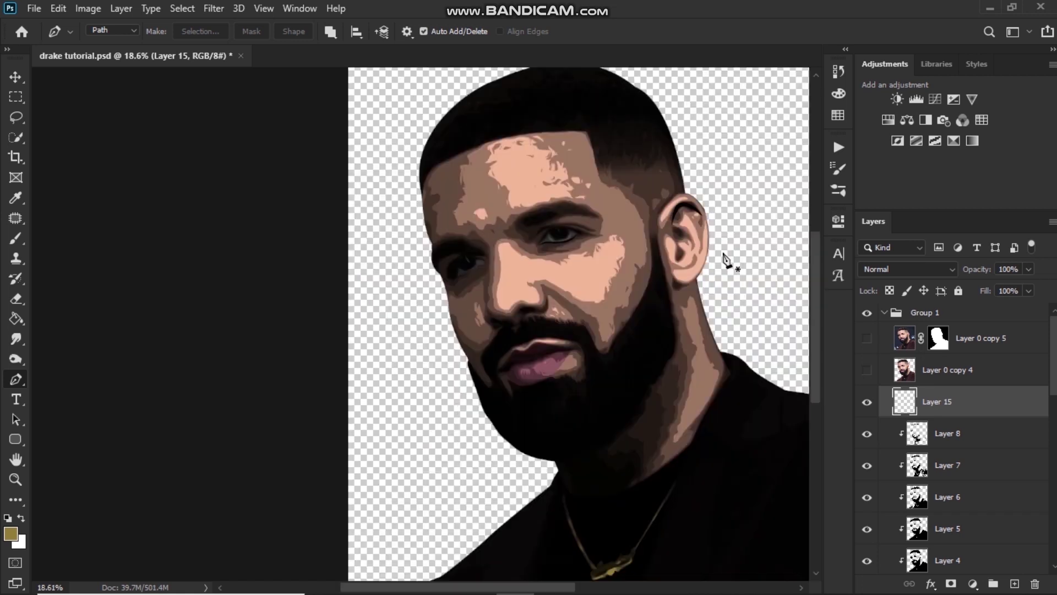
{"action": "scroll", "coordinate": [693, 199], "scroll_direction": "up", "scroll_amount": 3}
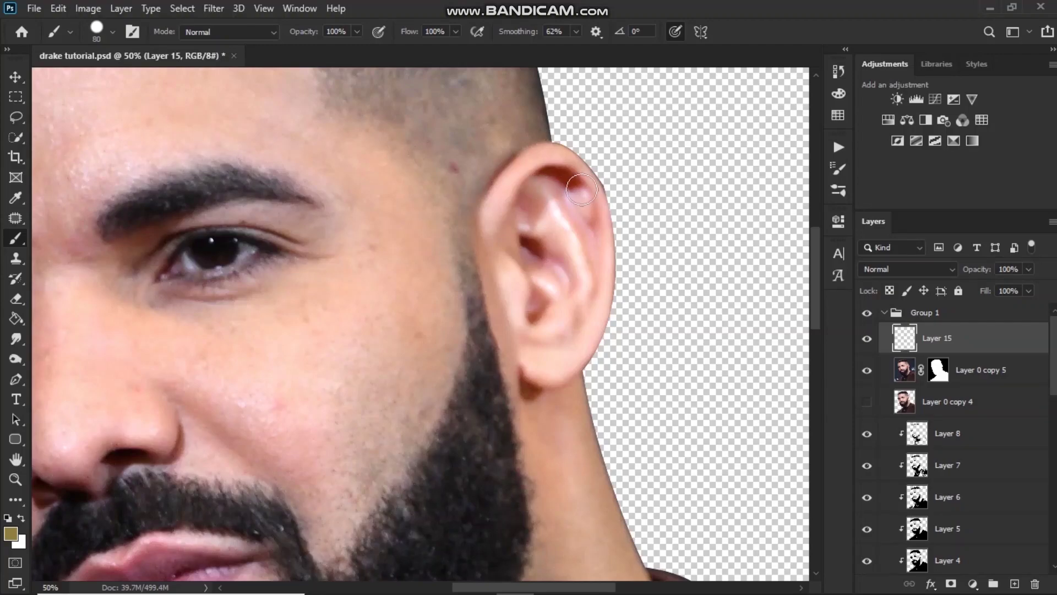
{"action": "left_click_drag", "start_coordinate": [581, 189], "coordinate": [554, 167]}
{"action": "key", "text": "ctrl+z"}
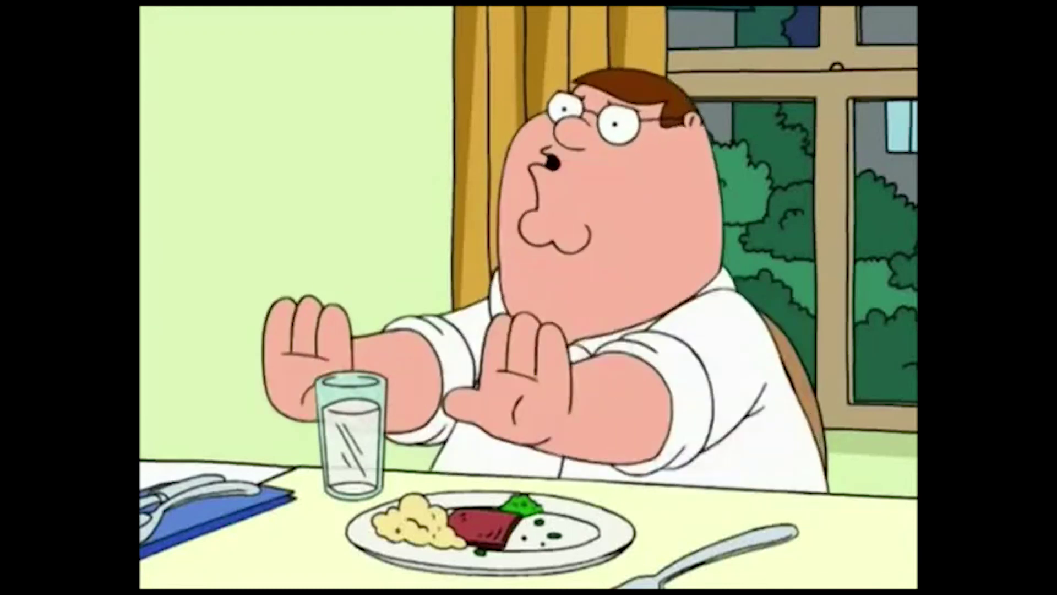
Try the Soft Round brush preset for the line work.
{"action": "right_click", "coordinate": [514, 260]}
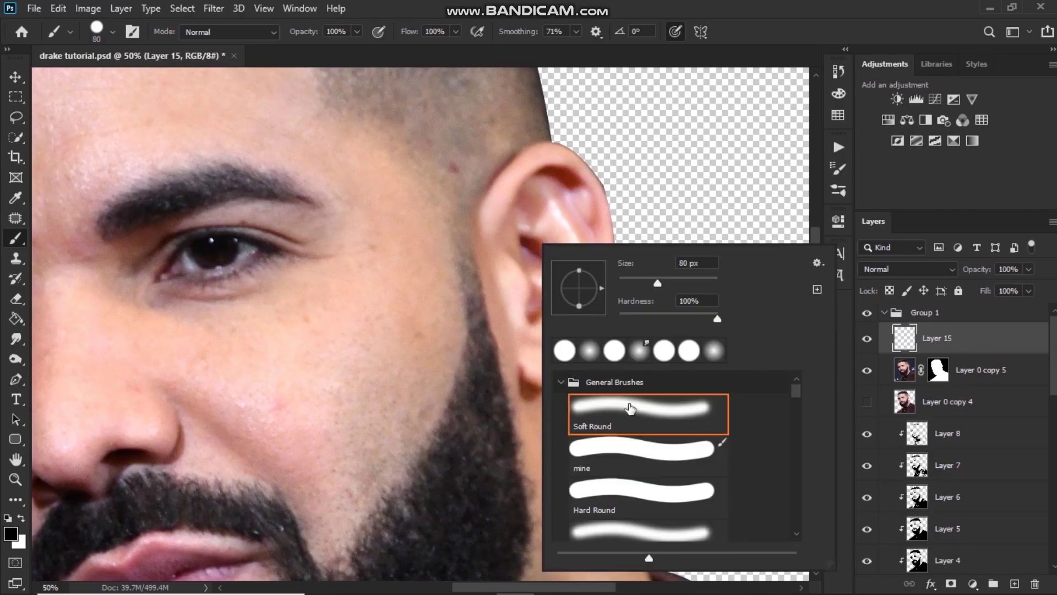
{"action": "left_click", "coordinate": [630, 407]}
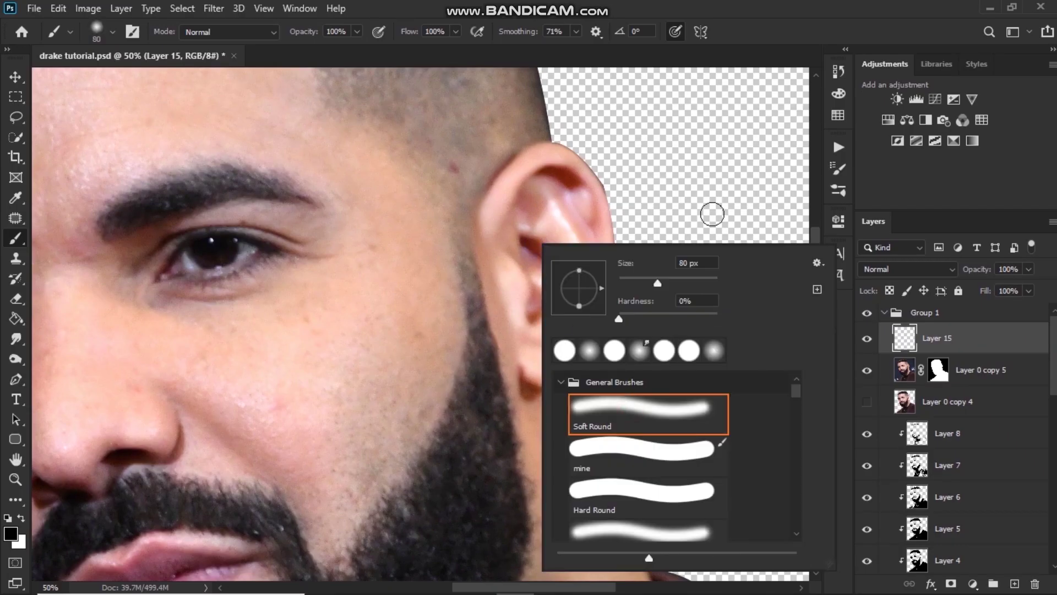
{"action": "left_click", "coordinate": [738, 43]}
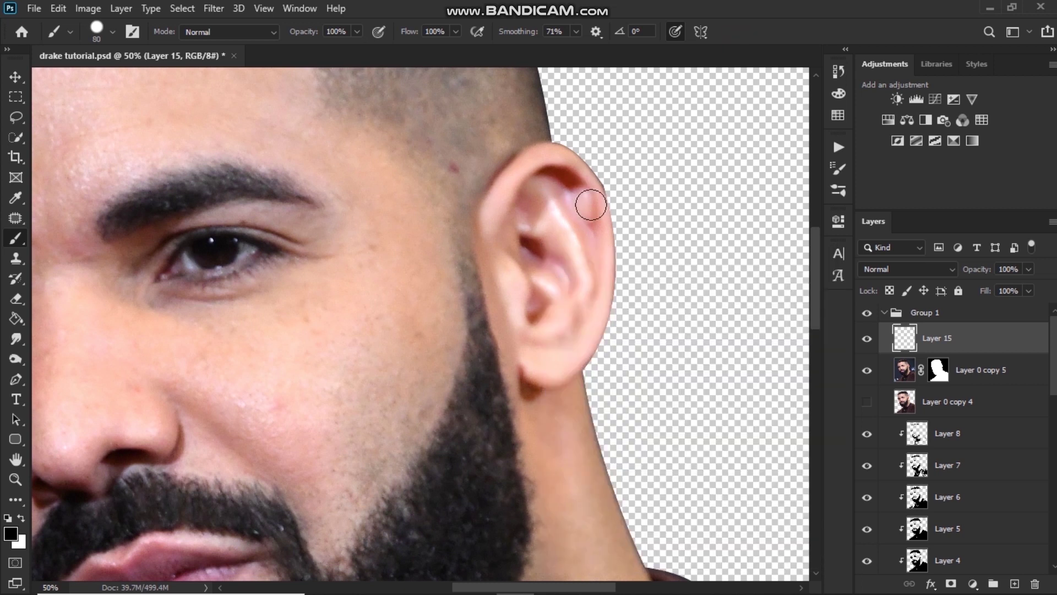
Try black brush strokes along the ear's upper rim and inner fold from different canvas positions, undoing each one.
{"action": "mouse_move", "coordinate": [587, 197]}
{"action": "left_mouse_down"}
{"action": "mouse_move", "coordinate": [537, 169]}
{"action": "mouse_move", "coordinate": [537, 291]}
{"action": "left_mouse_up"}
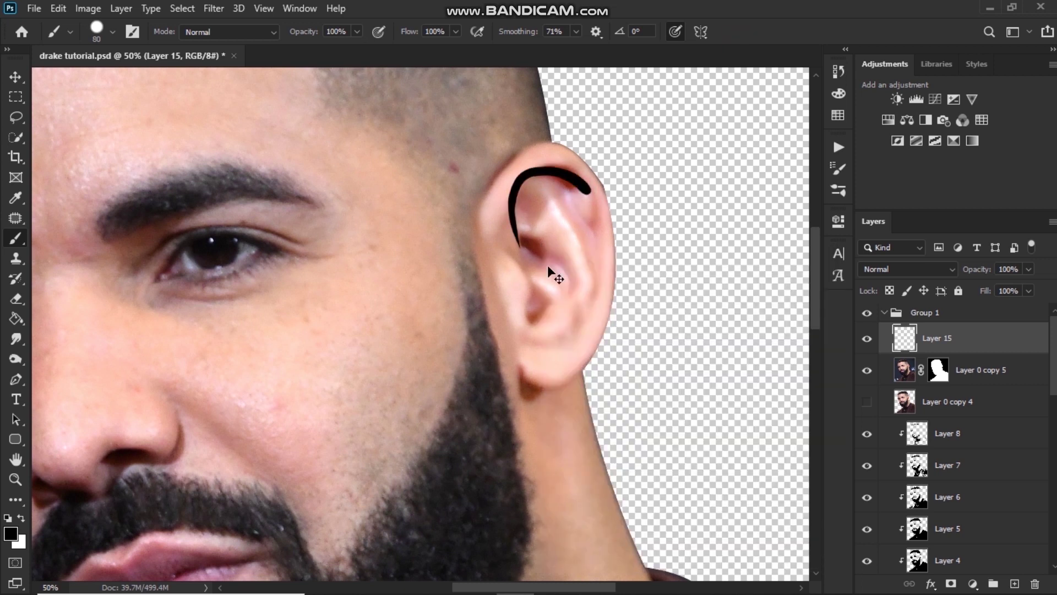
{"action": "key", "text": "ctrl+z"}
{"action": "mouse_move", "coordinate": [617, 195]}
{"action": "left_mouse_down"}
{"action": "mouse_move", "coordinate": [573, 142]}
{"action": "mouse_move", "coordinate": [574, 118]}
{"action": "mouse_move", "coordinate": [563, 119]}
{"action": "left_mouse_up"}
{"action": "key", "text": "r"}
{"action": "mouse_move", "coordinate": [442, 138]}
{"action": "left_mouse_down"}
{"action": "mouse_move", "coordinate": [448, 197]}
{"action": "mouse_move", "coordinate": [473, 225]}
{"action": "mouse_move", "coordinate": [476, 254]}
{"action": "left_mouse_up"}
{"action": "key", "text": "ctrl+z"}
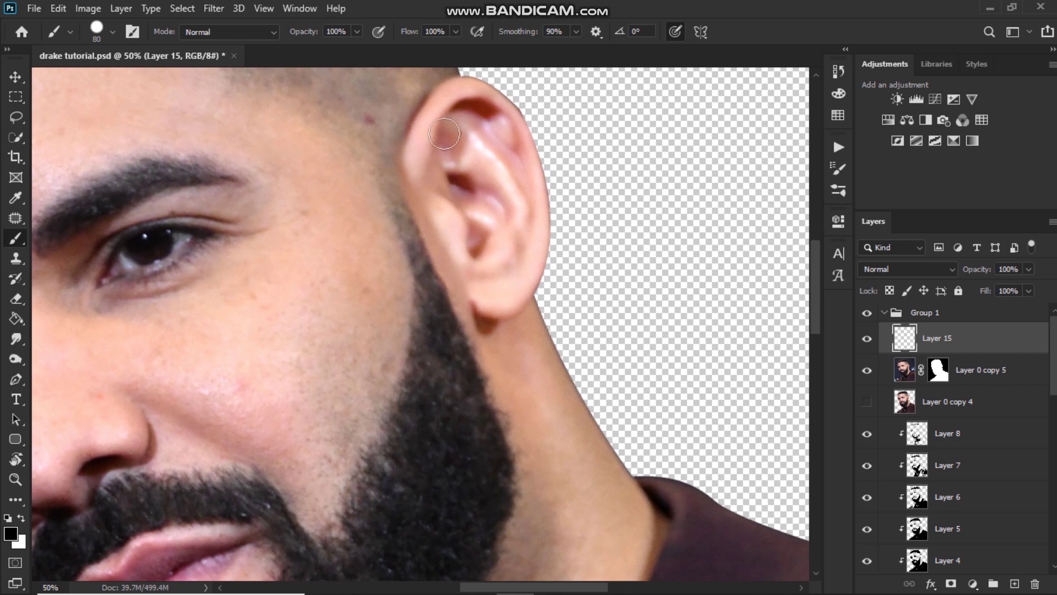
{"action": "mouse_move", "coordinate": [442, 132]}
{"action": "left_mouse_down"}
{"action": "mouse_move", "coordinate": [477, 250]}
{"action": "mouse_move", "coordinate": [495, 242]}
{"action": "left_mouse_up"}
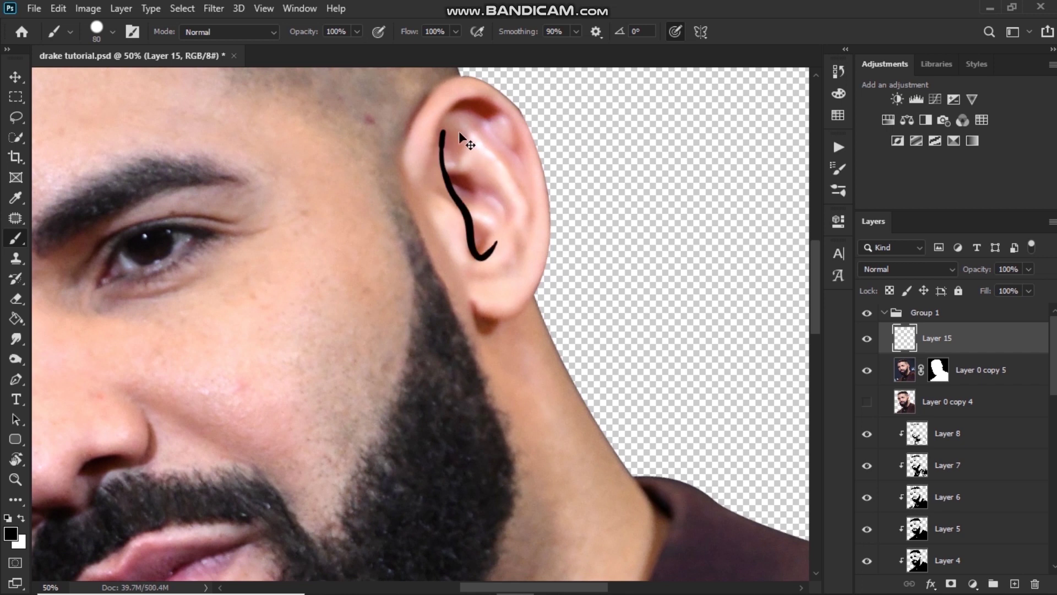
{"action": "key", "text": "ctrl+z"}
Trace the ear's inner rim and folds on Layer 15 with tapered black strokes from the 80 px hard brush.
{"action": "key", "text": "r"}
{"action": "left_click_drag", "start_coordinate": [467, 144], "coordinate": [487, 110]}
{"action": "mouse_move", "coordinate": [474, 197]}
{"action": "left_mouse_down"}
{"action": "mouse_move", "coordinate": [495, 258]}
{"action": "mouse_move", "coordinate": [512, 268]}
{"action": "left_mouse_up"}
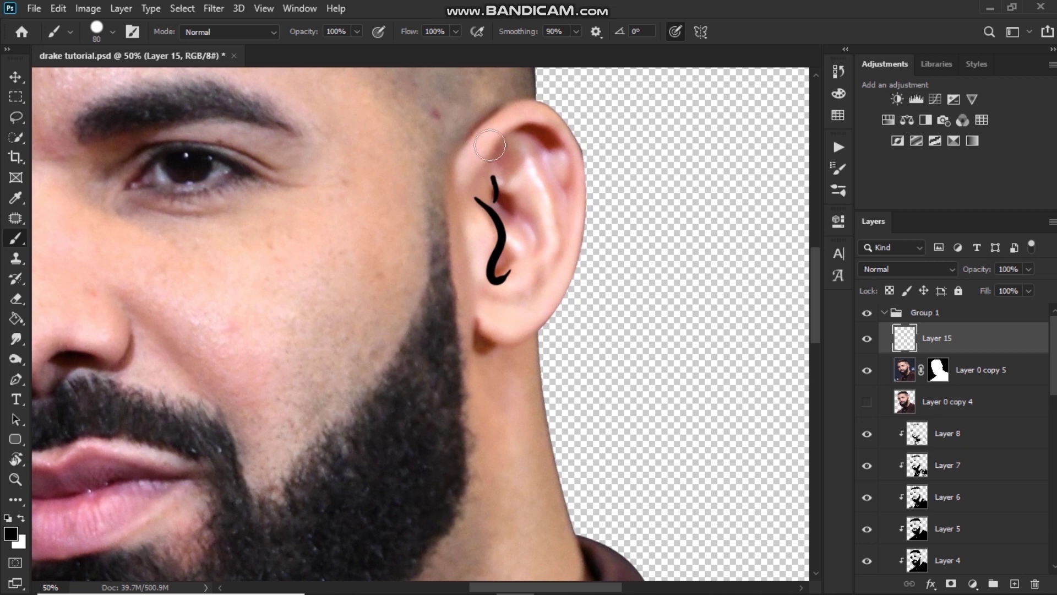
{"action": "mouse_move", "coordinate": [490, 145]}
{"action": "left_mouse_down"}
{"action": "mouse_move", "coordinate": [551, 144]}
{"action": "mouse_move", "coordinate": [561, 243]}
{"action": "mouse_move", "coordinate": [553, 264]}
{"action": "left_mouse_up"}
{"action": "mouse_move", "coordinate": [563, 146]}
{"action": "left_mouse_down"}
{"action": "mouse_move", "coordinate": [577, 171]}
{"action": "mouse_move", "coordinate": [566, 225]}
{"action": "mouse_move", "coordinate": [580, 243]}
{"action": "left_mouse_up"}
{"action": "left_click_drag", "start_coordinate": [550, 156], "coordinate": [573, 212]}
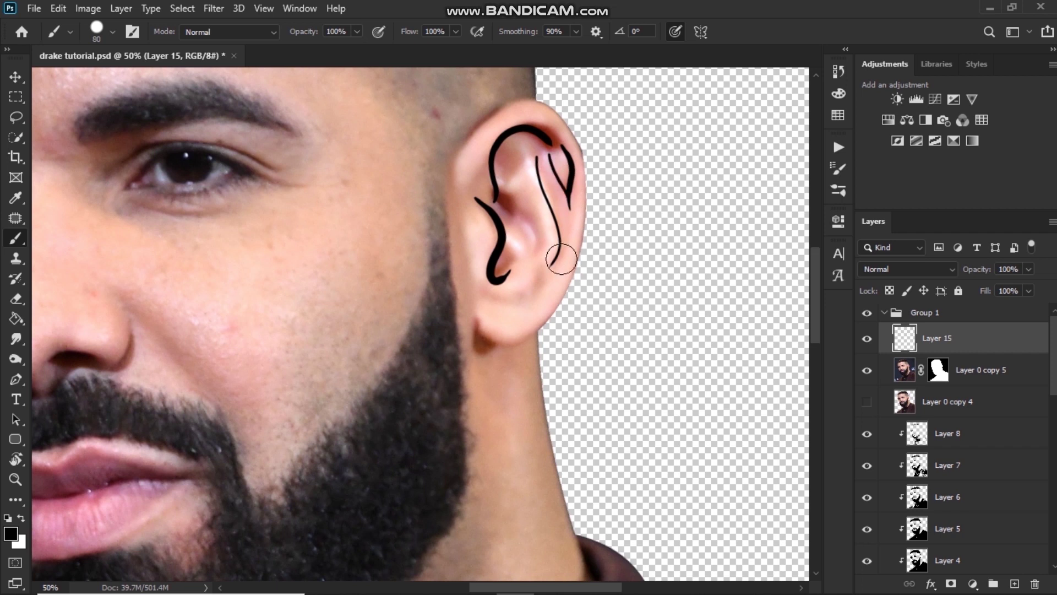
{"action": "left_click_drag", "start_coordinate": [539, 278], "coordinate": [501, 300]}
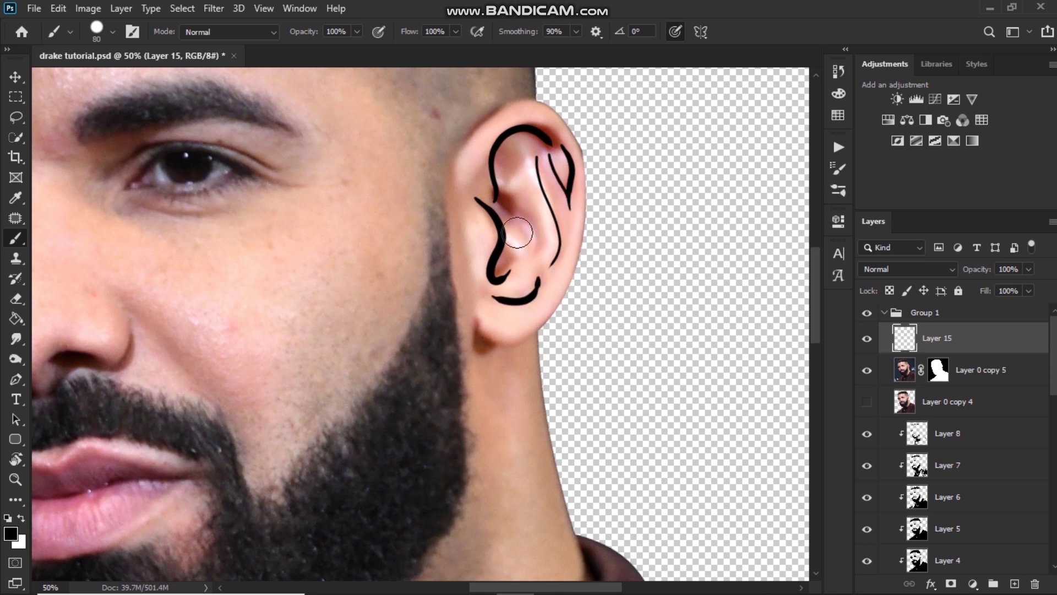
{"action": "mouse_move", "coordinate": [516, 211]}
{"action": "left_mouse_down"}
{"action": "mouse_move", "coordinate": [539, 262]}
{"action": "mouse_move", "coordinate": [611, 215]}
{"action": "mouse_move", "coordinate": [646, 321]}
{"action": "left_mouse_up"}
Rotate the canvas and outline the eyelid crease, upper lid and lower lid of the eye nearest the ear in black.
{"action": "key", "text": "r"}
{"action": "left_click_drag", "start_coordinate": [659, 274], "coordinate": [330, 181]}
{"action": "mouse_move", "coordinate": [355, 367]}
{"action": "left_mouse_down"}
{"action": "mouse_move", "coordinate": [301, 160]}
{"action": "mouse_move", "coordinate": [320, 306]}
{"action": "left_mouse_up"}
{"action": "key", "text": "ctrl+z"}
{"action": "left_click_drag", "start_coordinate": [307, 159], "coordinate": [353, 322]}
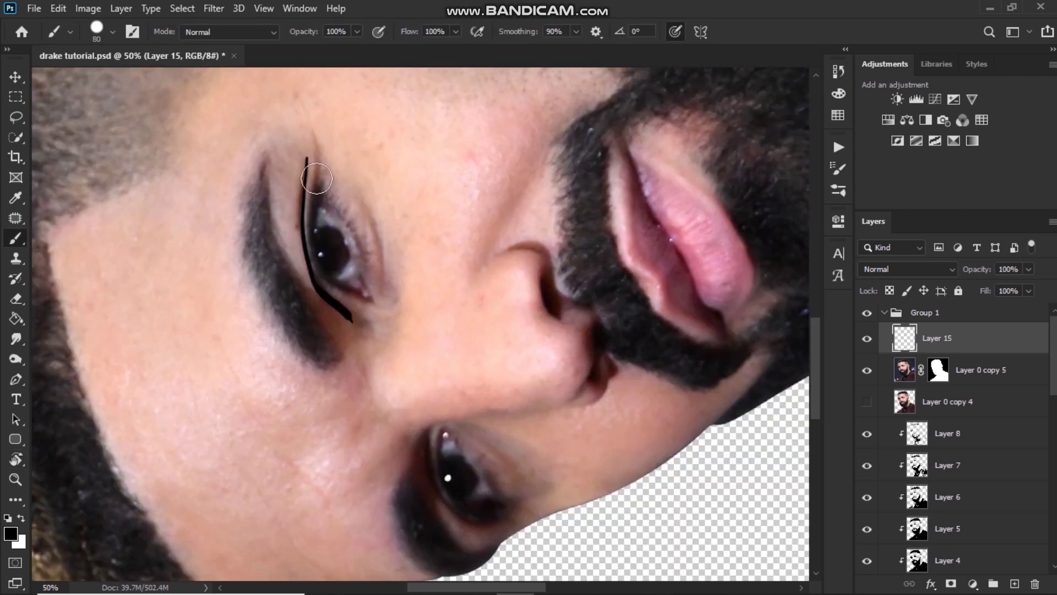
{"action": "left_click_drag", "start_coordinate": [316, 140], "coordinate": [384, 309]}
{"action": "left_click_drag", "start_coordinate": [326, 198], "coordinate": [377, 298]}
{"action": "key", "text": "ctrl+z"}
{"action": "key", "text": "r"}
{"action": "mouse_move", "coordinate": [376, 214]}
{"action": "left_mouse_down"}
{"action": "mouse_move", "coordinate": [420, 205]}
{"action": "mouse_move", "coordinate": [379, 295]}
{"action": "left_mouse_up"}
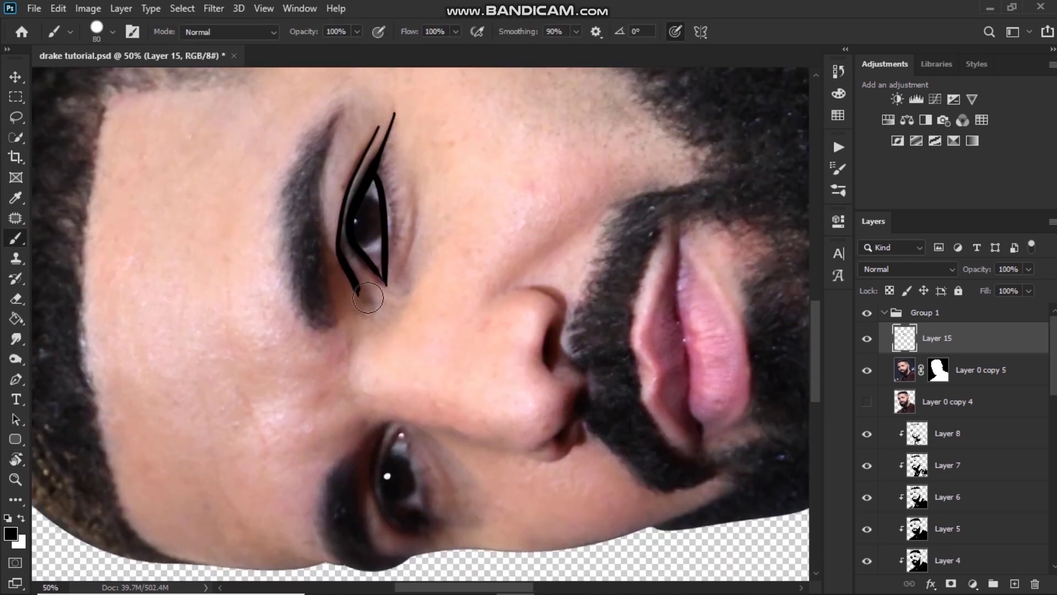
Outline the upper and lower lids of the eye farther from the ear with black brush strokes.
{"action": "left_click_drag", "start_coordinate": [387, 427], "coordinate": [396, 202]}
{"action": "mouse_move", "coordinate": [396, 202]}
{"action": "left_mouse_down"}
{"action": "mouse_move", "coordinate": [388, 300]}
{"action": "mouse_move", "coordinate": [433, 310]}
{"action": "left_mouse_up"}
{"action": "key", "text": "ctrl+z"}
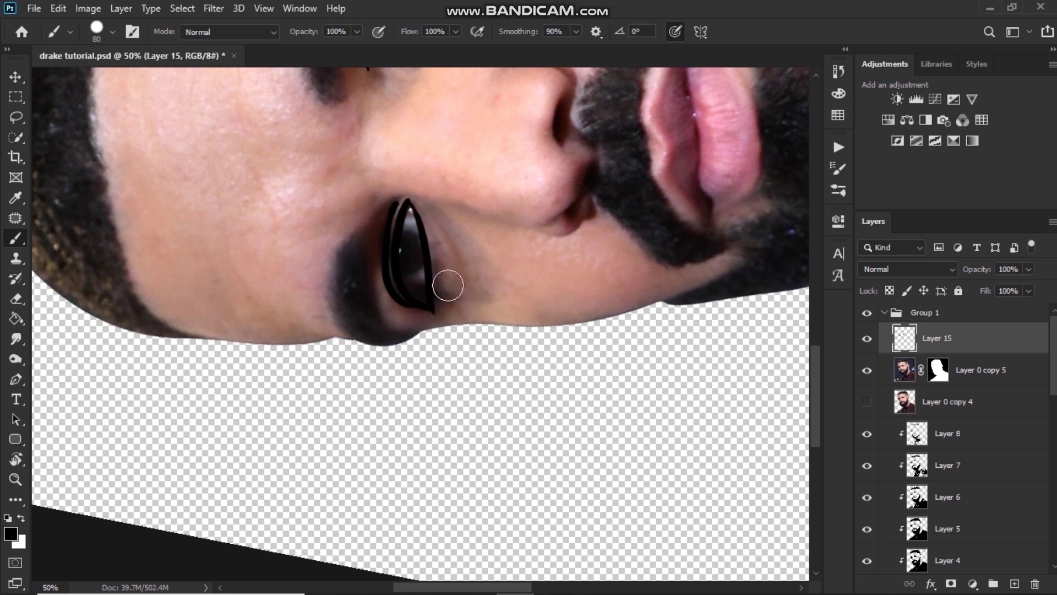
Trace the nose with black brush strokes along both nostril wings and its underside, redoing the unsatisfactory strokes.
{"action": "key", "text": "r"}
{"action": "left_click_drag", "start_coordinate": [457, 212], "coordinate": [650, 418]}
{"action": "mouse_move", "coordinate": [666, 424]}
{"action": "left_mouse_down"}
{"action": "mouse_move", "coordinate": [433, 186]}
{"action": "mouse_move", "coordinate": [437, 242]}
{"action": "left_mouse_up"}
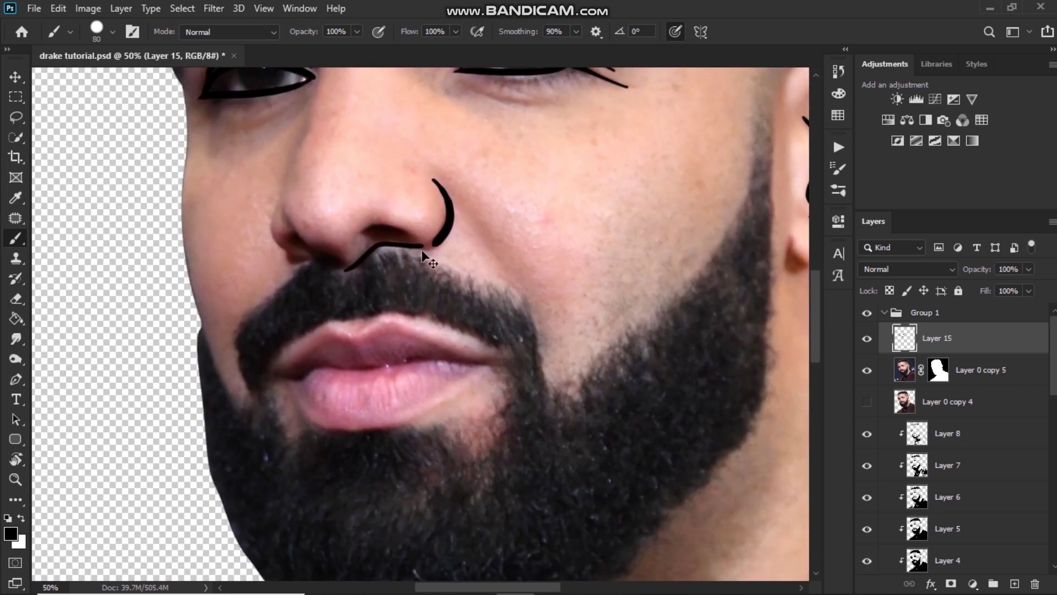
{"action": "key", "text": "ctrl+z"}
{"action": "mouse_move", "coordinate": [365, 240]}
{"action": "left_mouse_down"}
{"action": "mouse_move", "coordinate": [466, 222]}
{"action": "mouse_move", "coordinate": [396, 230]}
{"action": "mouse_move", "coordinate": [351, 271]}
{"action": "mouse_move", "coordinate": [292, 244]}
{"action": "mouse_move", "coordinate": [377, 250]}
{"action": "left_mouse_up"}
{"action": "key", "text": "ctrl+z"}
{"action": "left_click_drag", "start_coordinate": [293, 153], "coordinate": [301, 257]}
{"action": "left_click_drag", "start_coordinate": [358, 172], "coordinate": [334, 97]}
Outline the upper lip, the line between the lips and the lower lip with black brush strokes.
{"action": "mouse_move", "coordinate": [248, 298]}
{"action": "left_mouse_down"}
{"action": "mouse_move", "coordinate": [474, 279]}
{"action": "mouse_move", "coordinate": [351, 257]}
{"action": "mouse_move", "coordinate": [469, 292]}
{"action": "left_mouse_up"}
{"action": "key", "text": "ctrl+z"}
{"action": "key", "text": "r"}
{"action": "mouse_move", "coordinate": [474, 289]}
{"action": "left_mouse_down"}
{"action": "mouse_move", "coordinate": [380, 280]}
{"action": "mouse_move", "coordinate": [429, 489]}
{"action": "mouse_move", "coordinate": [303, 435]}
{"action": "left_mouse_up"}
{"action": "key", "text": "r"}
{"action": "left_click_drag", "start_coordinate": [374, 353], "coordinate": [406, 258]}
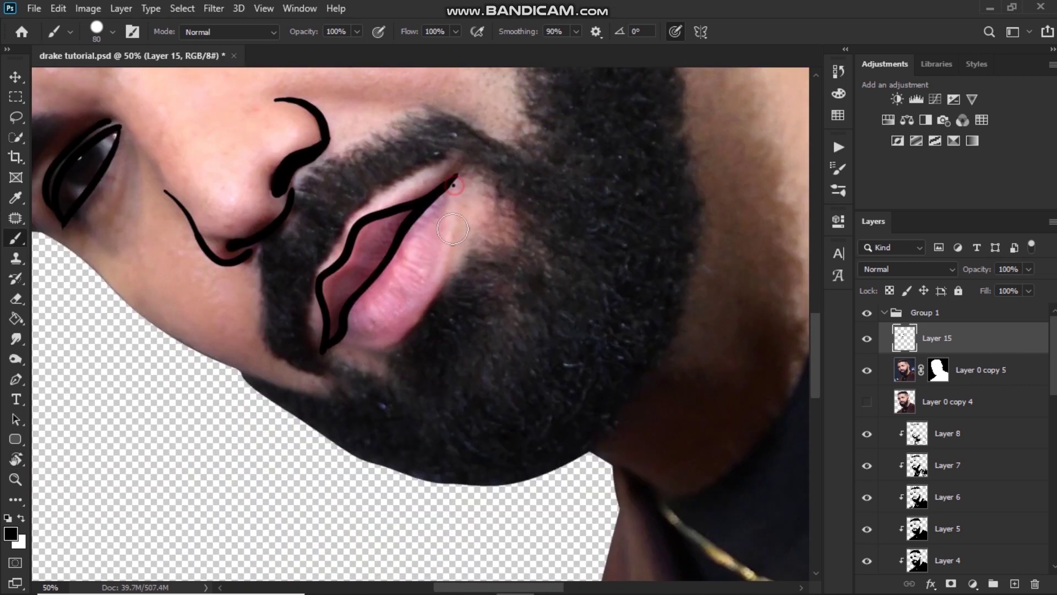
{"action": "left_click_drag", "start_coordinate": [455, 186], "coordinate": [342, 349]}
Draw a thick, curved black brush stroke along the bottom edge of the earlobe.
{"action": "left_click_drag", "start_coordinate": [510, 205], "coordinate": [490, 506]}
{"action": "key", "text": "r"}
{"action": "mouse_move", "coordinate": [547, 187]}
{"action": "left_mouse_down"}
{"action": "mouse_move", "coordinate": [606, 307]}
{"action": "mouse_move", "coordinate": [562, 182]}
{"action": "left_mouse_up"}
{"action": "left_click_drag", "start_coordinate": [523, 192], "coordinate": [589, 208]}
{"action": "left_click_drag", "start_coordinate": [352, 104], "coordinate": [521, 269]}
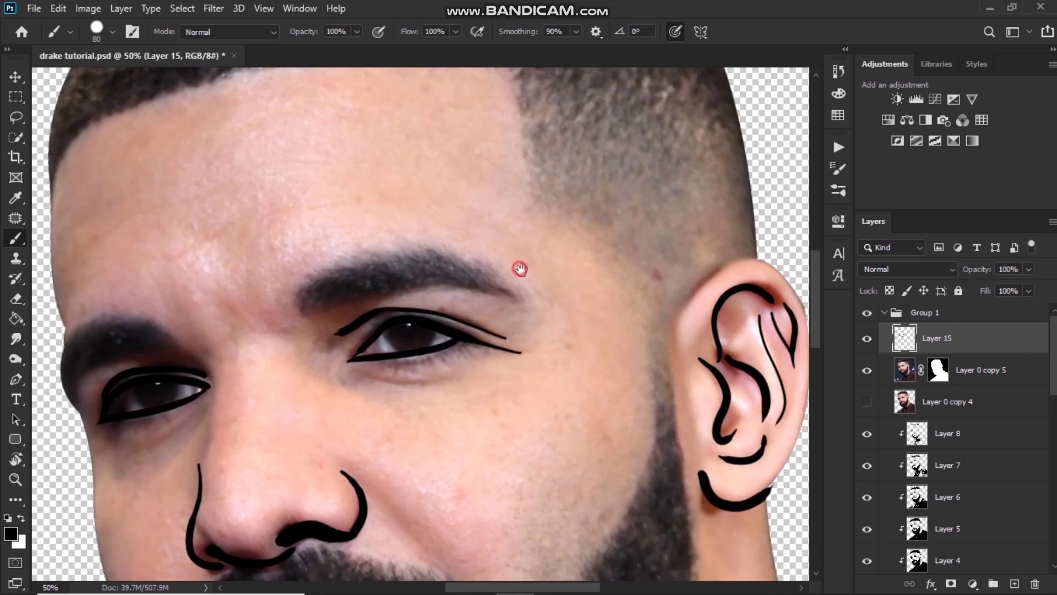
Enlarge the brush to 100 and outline the jacket lapel on the ear side in black, redoing the unsatisfactory strokes.
{"action": "mouse_move", "coordinate": [507, 512]}
{"action": "left_mouse_down"}
{"action": "mouse_move", "coordinate": [529, 300]}
{"action": "mouse_move", "coordinate": [491, 265]}
{"action": "left_mouse_up"}
{"action": "key", "text": "ctrl+minus"}
{"action": "key", "text": "bracketright"}
{"action": "key", "text": "bracketright"}
{"action": "mouse_move", "coordinate": [688, 199]}
{"action": "left_mouse_down"}
{"action": "mouse_move", "coordinate": [517, 149]}
{"action": "mouse_move", "coordinate": [584, 165]}
{"action": "left_mouse_up"}
{"action": "key", "text": "ctrl+z"}
{"action": "left_click_drag", "start_coordinate": [479, 119], "coordinate": [585, 207]}
{"action": "key", "text": "ctrl+z"}
{"action": "key", "text": "r"}
{"action": "mouse_move", "coordinate": [555, 163]}
{"action": "left_mouse_down"}
{"action": "mouse_move", "coordinate": [694, 238]}
{"action": "mouse_move", "coordinate": [327, 553]}
{"action": "mouse_move", "coordinate": [473, 115]}
{"action": "left_mouse_up"}
{"action": "key", "text": "ctrl+z"}
{"action": "mouse_move", "coordinate": [473, 116]}
{"action": "left_mouse_down"}
{"action": "mouse_move", "coordinate": [392, 151]}
{"action": "mouse_move", "coordinate": [510, 158]}
{"action": "mouse_move", "coordinate": [406, 286]}
{"action": "mouse_move", "coordinate": [373, 250]}
{"action": "left_mouse_up"}
{"action": "key", "text": "ctrl+z"}
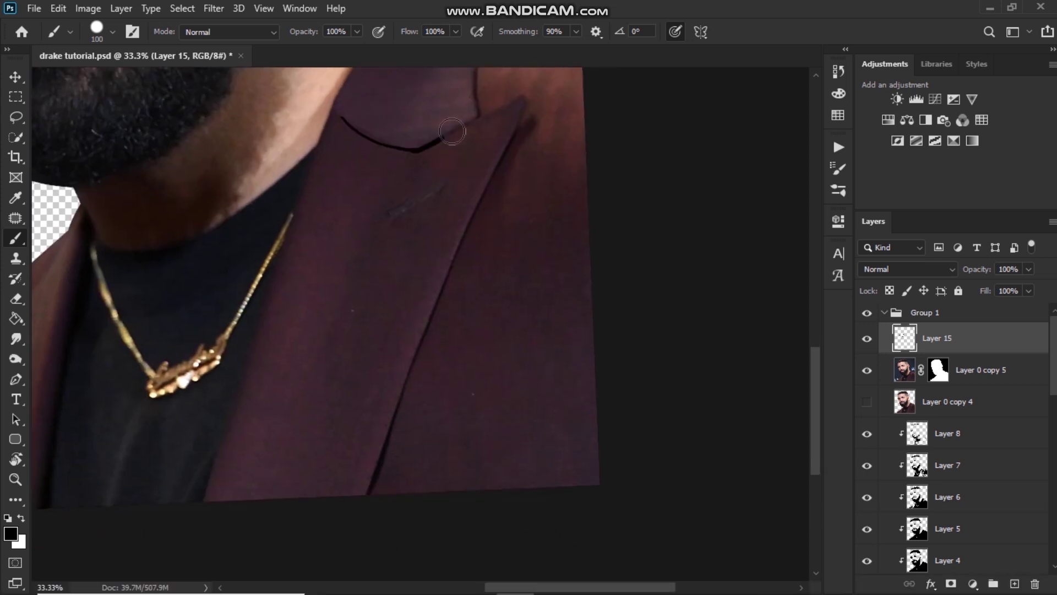
{"action": "left_click_drag", "start_coordinate": [338, 113], "coordinate": [417, 149]}
{"action": "key", "text": "ctrl+z"}
{"action": "mouse_move", "coordinate": [334, 118]}
{"action": "left_mouse_down"}
{"action": "mouse_move", "coordinate": [527, 94]}
{"action": "mouse_move", "coordinate": [311, 524]}
{"action": "left_mouse_up"}
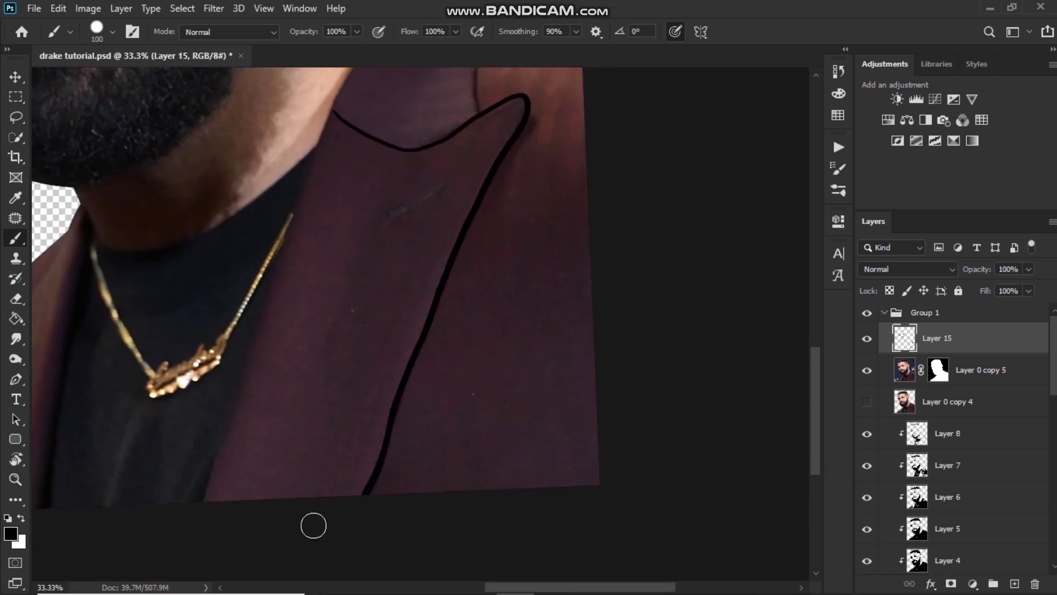
{"action": "left_click_drag", "start_coordinate": [410, 379], "coordinate": [392, 591]}
{"action": "left_click_drag", "start_coordinate": [469, 255], "coordinate": [461, 327]}
Draw black outline strokes along the opposite lapel and the sleeve seam at the far shoulder.
{"action": "left_click_drag", "start_coordinate": [124, 509], "coordinate": [471, 272]}
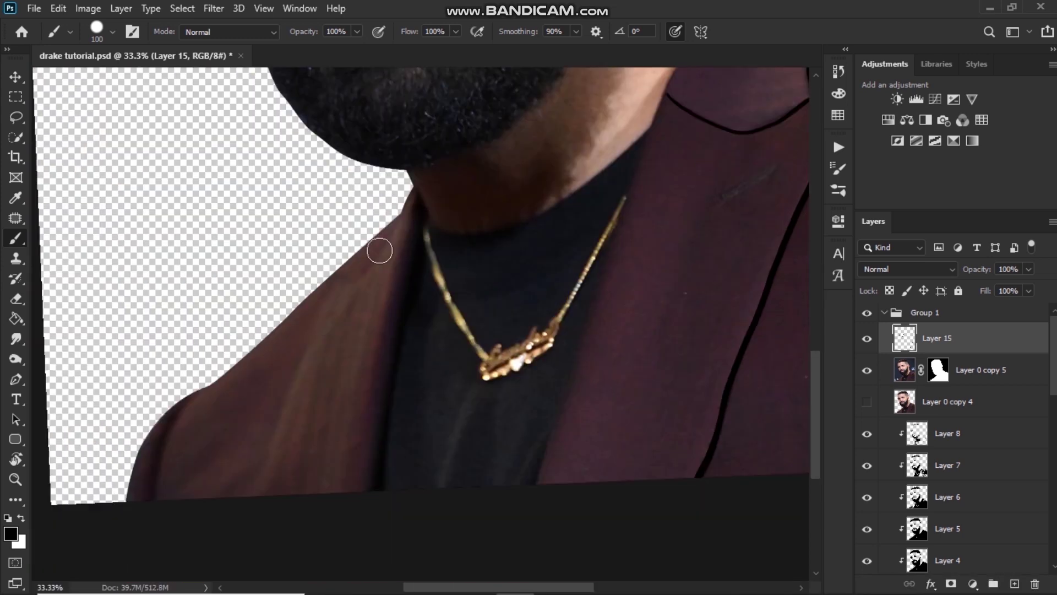
{"action": "left_click_drag", "start_coordinate": [384, 236], "coordinate": [283, 494]}
{"action": "left_click_drag", "start_coordinate": [202, 388], "coordinate": [153, 498]}
Draw a smile line beside the nostril and a crease below the eye nearer the ear.
{"action": "mouse_move", "coordinate": [386, 83]}
{"action": "left_mouse_down"}
{"action": "mouse_move", "coordinate": [290, 219]}
{"action": "mouse_move", "coordinate": [290, 143]}
{"action": "left_mouse_up"}
{"action": "left_click_drag", "start_coordinate": [348, 482], "coordinate": [444, 447]}
{"action": "left_click_drag", "start_coordinate": [510, 251], "coordinate": [601, 376]}
{"action": "left_click_drag", "start_coordinate": [418, 182], "coordinate": [309, 355]}
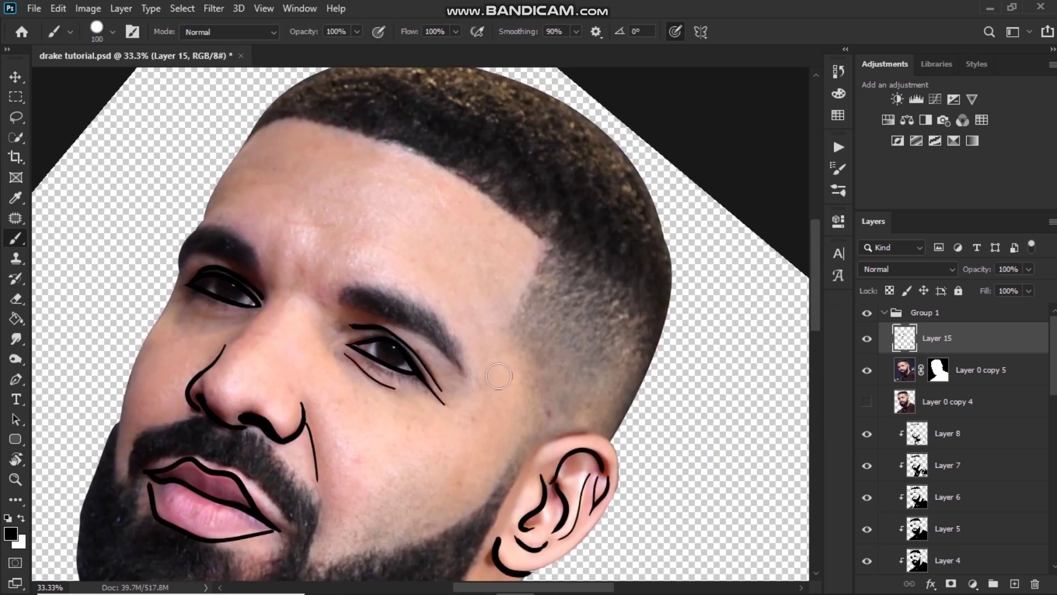
Draw two black crease lines, one short and one longer, under the eye farther from the ear.
{"action": "left_click_drag", "start_coordinate": [498, 375], "coordinate": [418, 500]}
{"action": "key", "text": "ctrl+plus"}
{"action": "left_click_drag", "start_coordinate": [595, 266], "coordinate": [283, 314]}
{"action": "left_click_drag", "start_coordinate": [417, 203], "coordinate": [408, 306]}
{"action": "left_click_drag", "start_coordinate": [435, 463], "coordinate": [445, 187]}
{"action": "left_click_drag", "start_coordinate": [385, 495], "coordinate": [408, 228]}
{"action": "left_click_drag", "start_coordinate": [408, 361], "coordinate": [416, 387]}
{"action": "left_click_drag", "start_coordinate": [404, 334], "coordinate": [434, 406]}
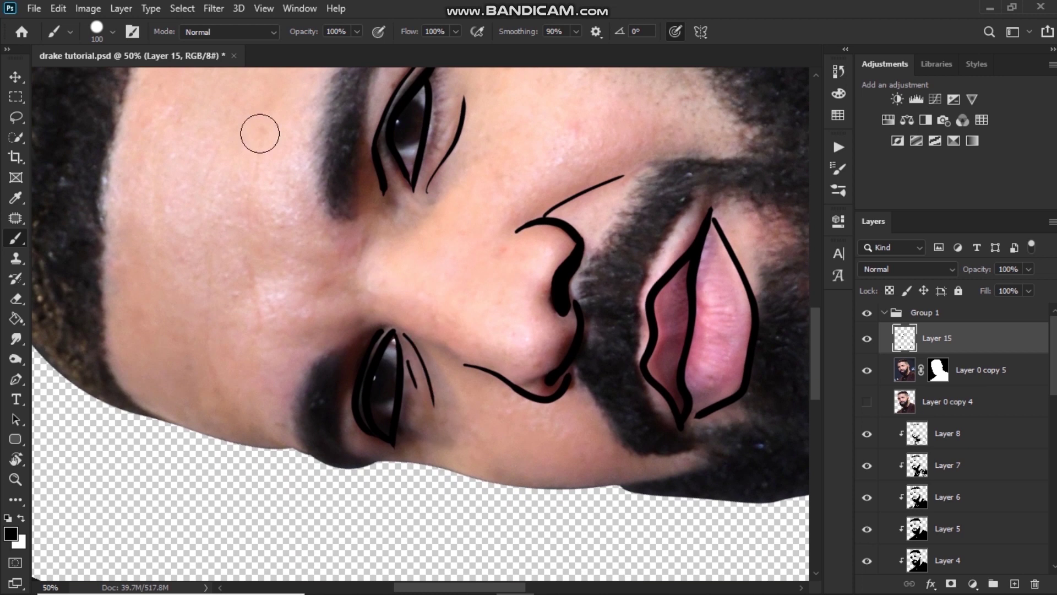
Draw thin black wrinkle lines across the forehead, redoing the unsatisfactory strokes.
{"action": "left_click_drag", "start_coordinate": [262, 141], "coordinate": [261, 163]}
{"action": "left_click_drag", "start_coordinate": [246, 191], "coordinate": [245, 226]}
{"action": "left_click_drag", "start_coordinate": [253, 262], "coordinate": [271, 359]}
{"action": "key", "text": "ctrl+z"}
{"action": "key", "text": "ctrl+z"}
{"action": "left_click_drag", "start_coordinate": [240, 236], "coordinate": [258, 314]}
{"action": "left_click_drag", "start_coordinate": [212, 246], "coordinate": [228, 395]}
{"action": "left_click_drag", "start_coordinate": [264, 192], "coordinate": [285, 356]}
{"action": "left_click_drag", "start_coordinate": [259, 265], "coordinate": [229, 364]}
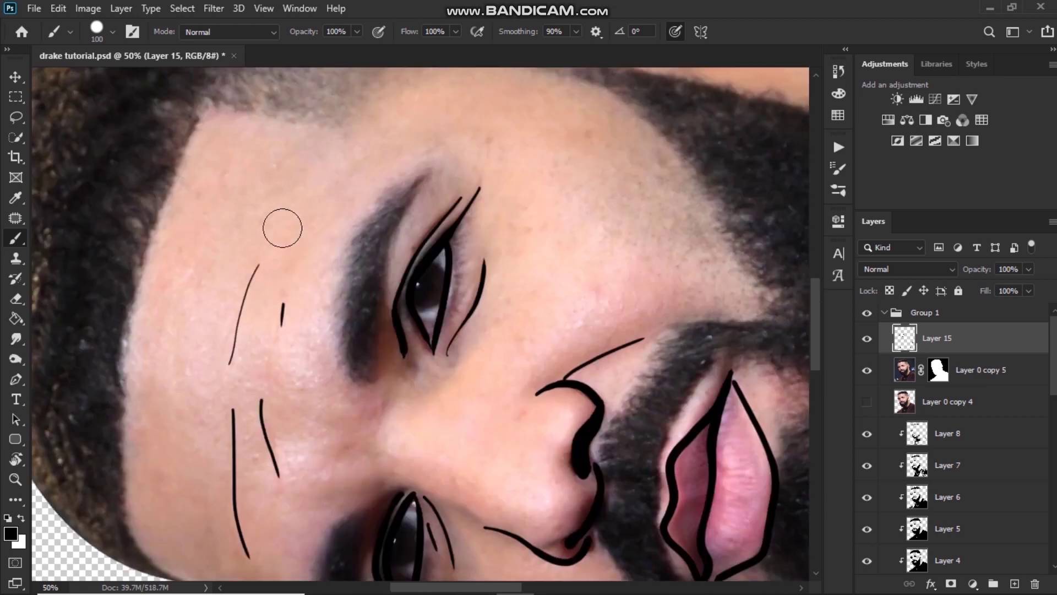
{"action": "key", "text": "ctrl+z"}
{"action": "left_click_drag", "start_coordinate": [196, 258], "coordinate": [179, 372]}
Paint a solid black iris on each eye on a new layer, using a size 125 brush with pressure-controlled size turned off.
{"action": "mouse_move", "coordinate": [325, 226]}
{"action": "left_mouse_down"}
{"action": "mouse_move", "coordinate": [451, 261]}
{"action": "mouse_move", "coordinate": [425, 274]}
{"action": "mouse_move", "coordinate": [412, 266]}
{"action": "left_mouse_up"}
{"action": "key", "text": "ctrl+plus"}
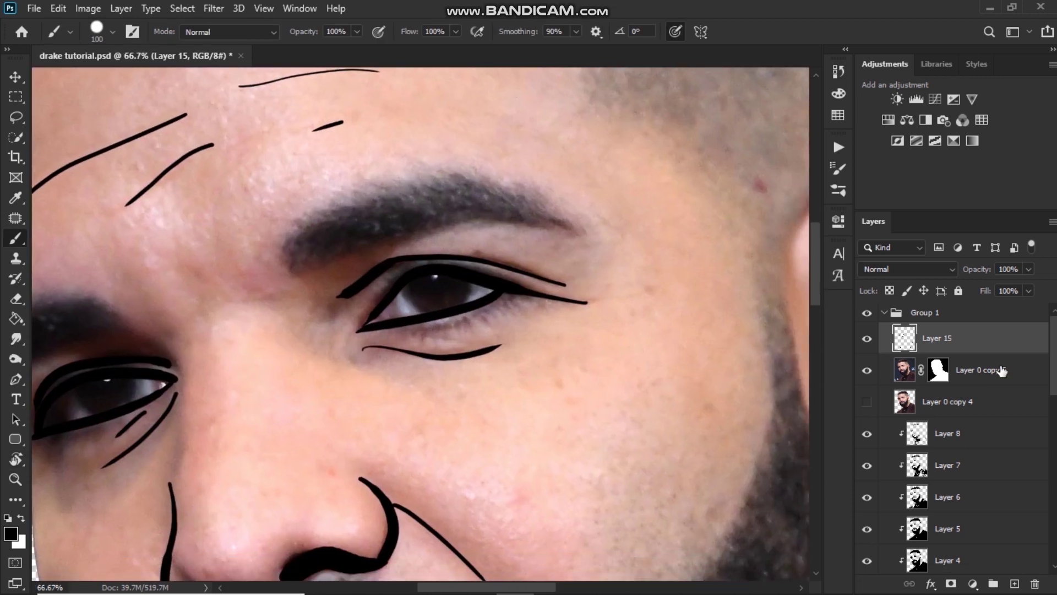
{"action": "left_click", "coordinate": [1015, 584]}
{"action": "key", "text": "ctrl+plus"}
{"action": "key", "text": "ctrl+plus"}
{"action": "left_click", "coordinate": [676, 32]}
{"action": "key", "text": "bracketright"}
{"action": "left_click", "coordinate": [468, 190]}
{"action": "mouse_move", "coordinate": [133, 355]}
{"action": "left_mouse_down"}
{"action": "mouse_move", "coordinate": [365, 347]}
{"action": "mouse_move", "coordinate": [602, 156]}
{"action": "left_mouse_up"}
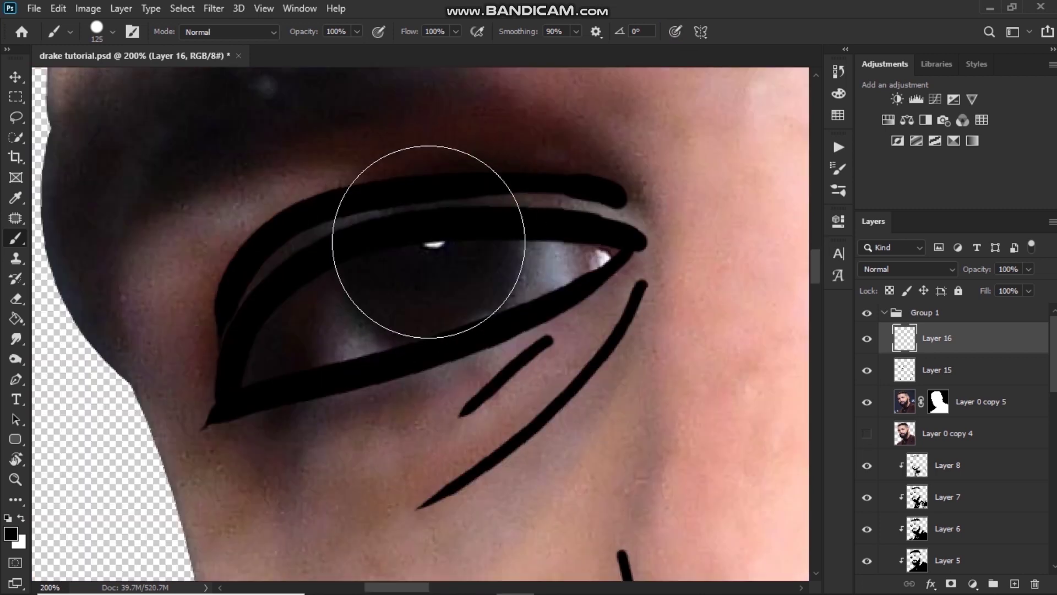
{"action": "left_click", "coordinate": [428, 242]}
Hide the Layer 0 copy 5 photo and place Layer 16 as a clipped layer directly above Layer 11.
{"action": "key", "text": "ctrl+minus"}
{"action": "key", "text": "ctrl+minus"}
{"action": "scroll", "coordinate": [940, 345], "scroll_direction": "down", "scroll_amount": 5}
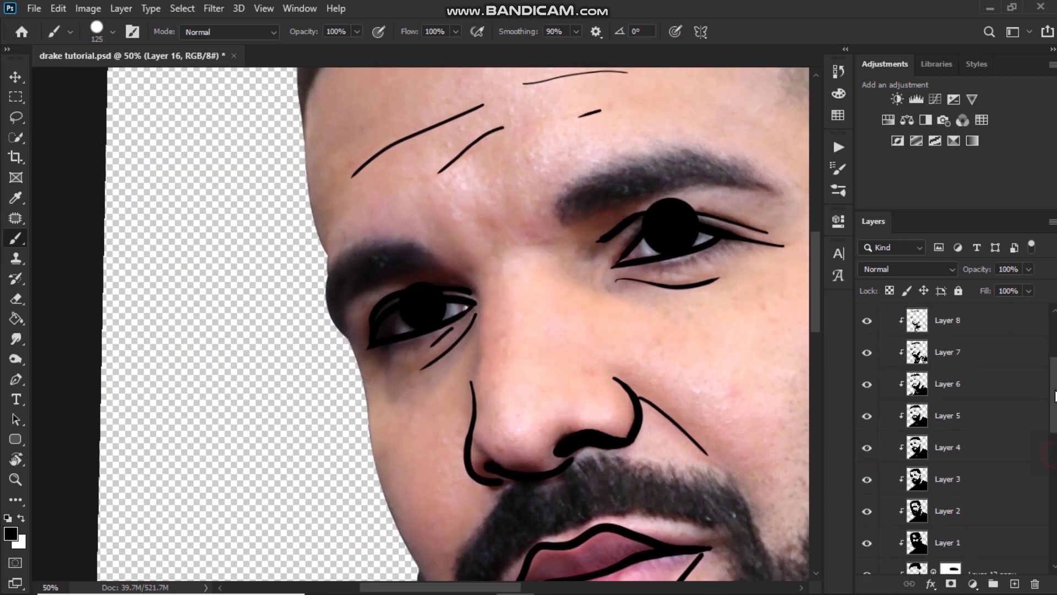
{"action": "left_click", "coordinate": [867, 401]}
{"action": "scroll", "coordinate": [1038, 451], "scroll_direction": "down", "scroll_amount": 5}
{"action": "left_click_drag", "start_coordinate": [1055, 396], "coordinate": [959, 339]}
{"action": "left_click", "coordinate": [866, 411]}
{"action": "left_click", "coordinate": [968, 411]}
Load Layer 11's shape as a selection and use it as a layer mask on Layer 16.
{"action": "scroll", "coordinate": [980, 386], "scroll_direction": "up", "scroll_amount": 10}
{"action": "left_click", "coordinate": [919, 351], "text": "ctrl"}
{"action": "left_click", "coordinate": [951, 584]}
{"action": "key", "text": "ctrl+minus"}
{"action": "key", "text": "ctrl+minus"}
{"action": "key", "text": "ctrl+minus"}
{"action": "key", "text": "ctrl+minus"}
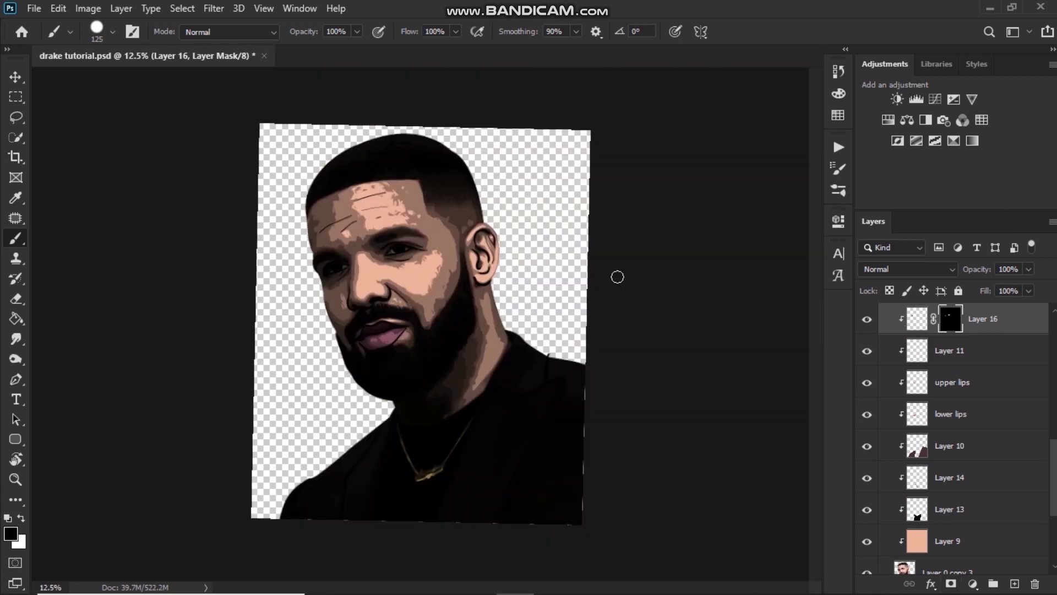
Select the shadow layers from Layer 1 through Layer 8 together.
{"action": "scroll", "coordinate": [535, 269], "scroll_direction": "up", "scroll_amount": 2}
{"action": "scroll", "coordinate": [510, 221], "scroll_direction": "down", "scroll_amount": 1}
{"action": "left_click_drag", "start_coordinate": [510, 222], "coordinate": [536, 241]}
{"action": "scroll", "coordinate": [514, 273], "scroll_direction": "up", "scroll_amount": 1}
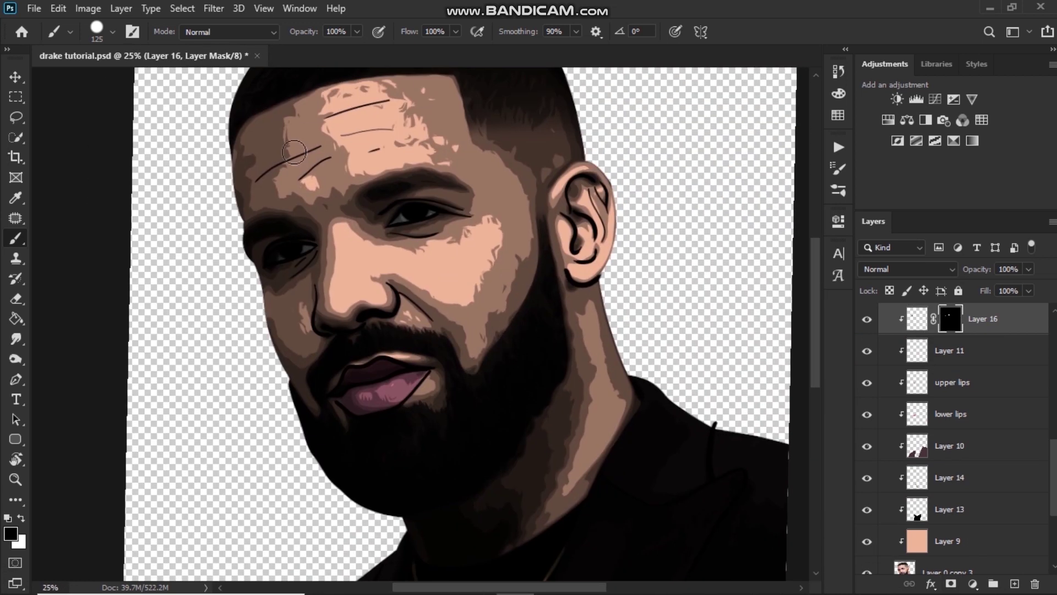
{"action": "left_click_drag", "start_coordinate": [1054, 468], "coordinate": [1054, 390]}
{"action": "left_click", "coordinate": [1035, 437]}
{"action": "left_click", "coordinate": [992, 353], "text": "shift"}
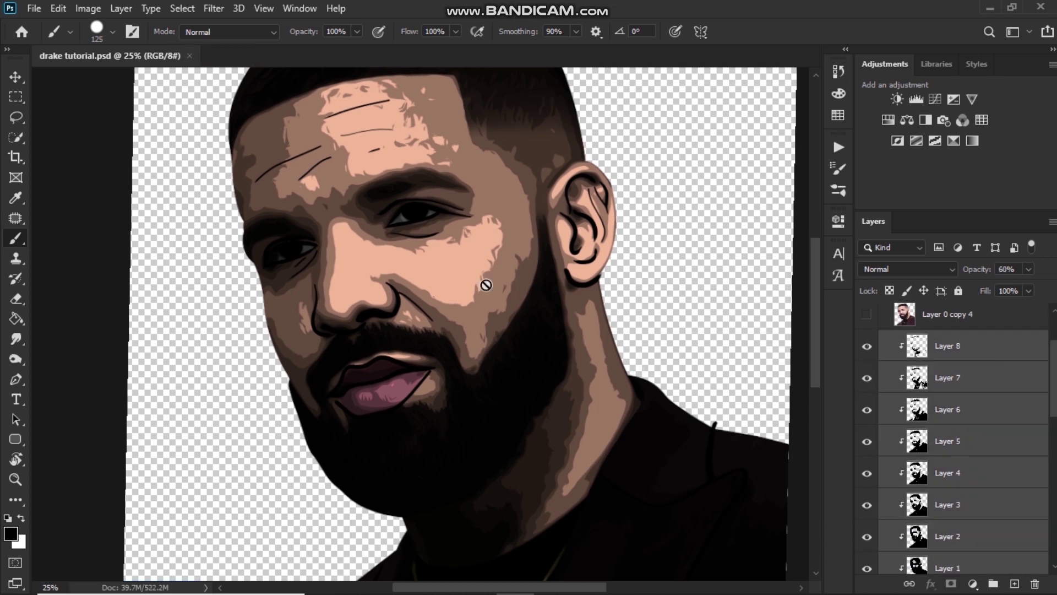
Reset the canvas view rotation to 0°.
{"action": "key", "text": "ctrl+minus"}
{"action": "key", "text": "ctrl+minus"}
{"action": "key", "text": "r"}
{"action": "left_click", "coordinate": [246, 36]}
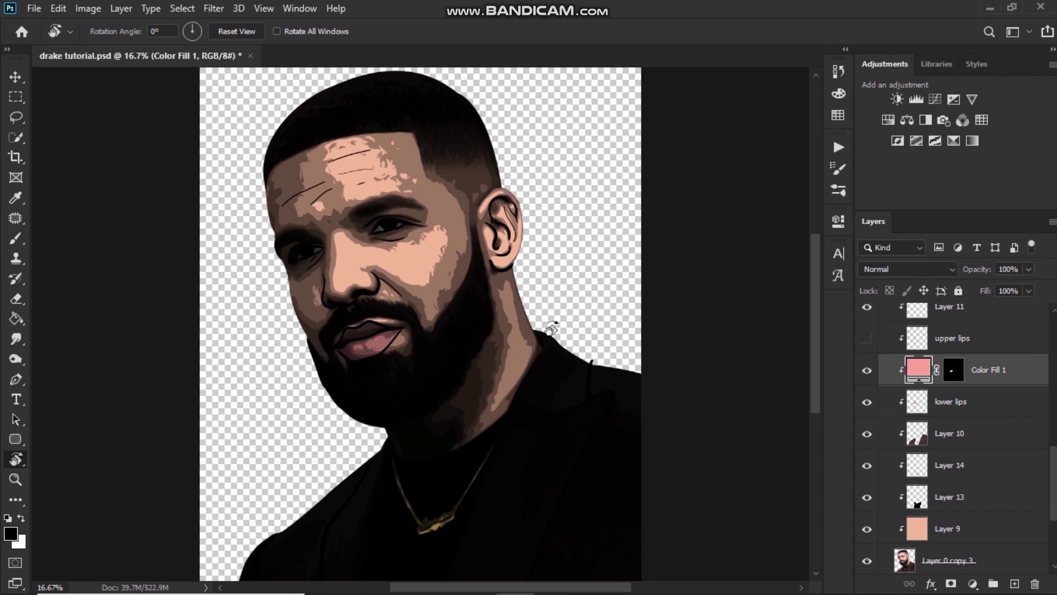
Add a 29 px Stroke in black (000000) positioned outside to Layer 0 copy 3.
{"action": "scroll", "coordinate": [1020, 416], "scroll_direction": "down", "scroll_amount": 3}
{"action": "left_click", "coordinate": [1020, 413]}
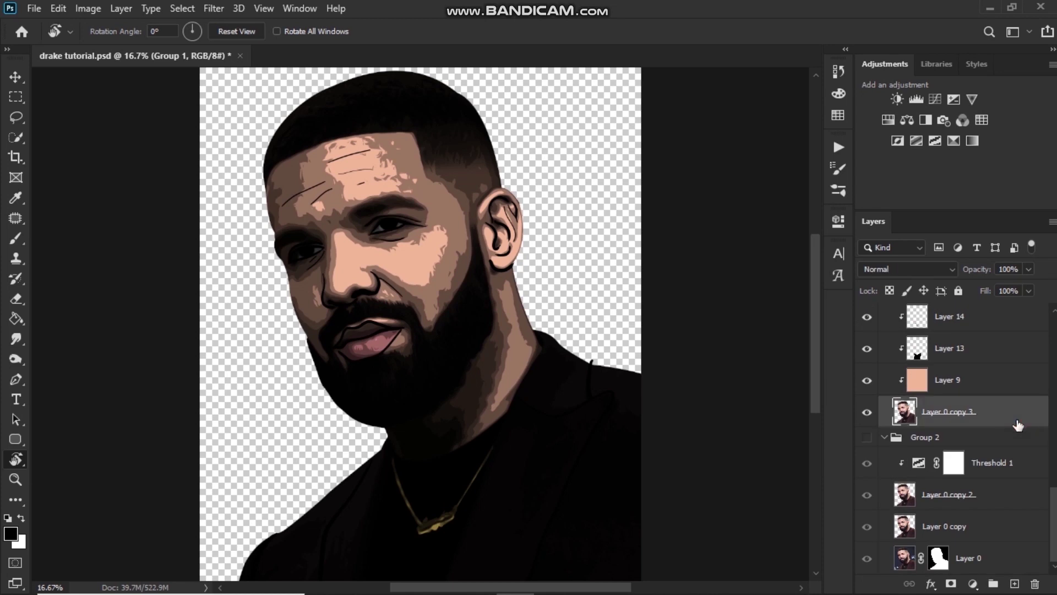
{"action": "key", "text": "h"}
{"action": "double_click", "coordinate": [1017, 425]}
{"action": "left_click_drag", "start_coordinate": [751, 219], "coordinate": [493, 234]}
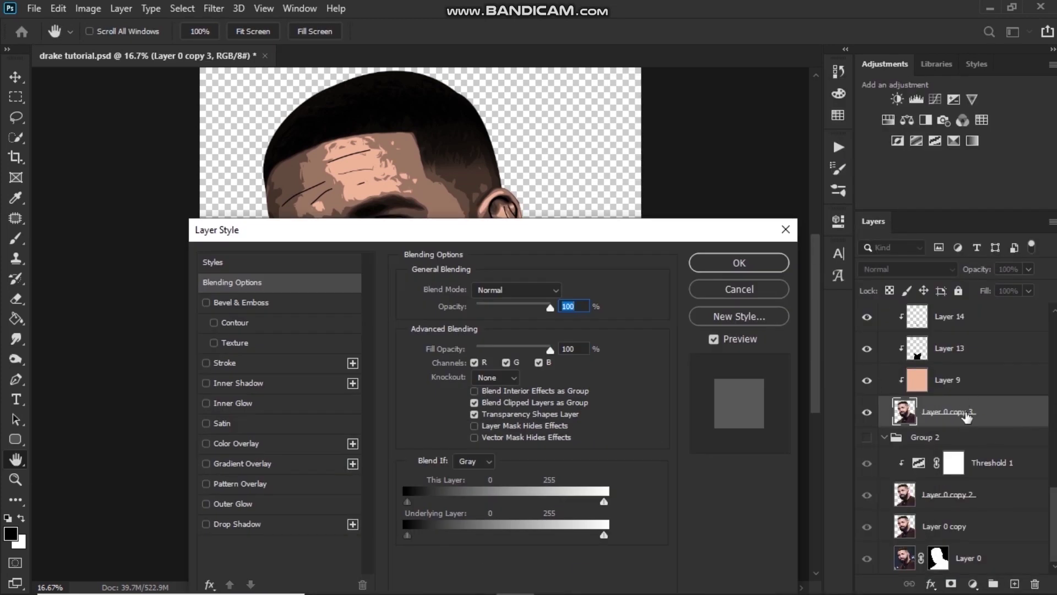
{"action": "left_click_drag", "start_coordinate": [573, 245], "coordinate": [917, 124]}
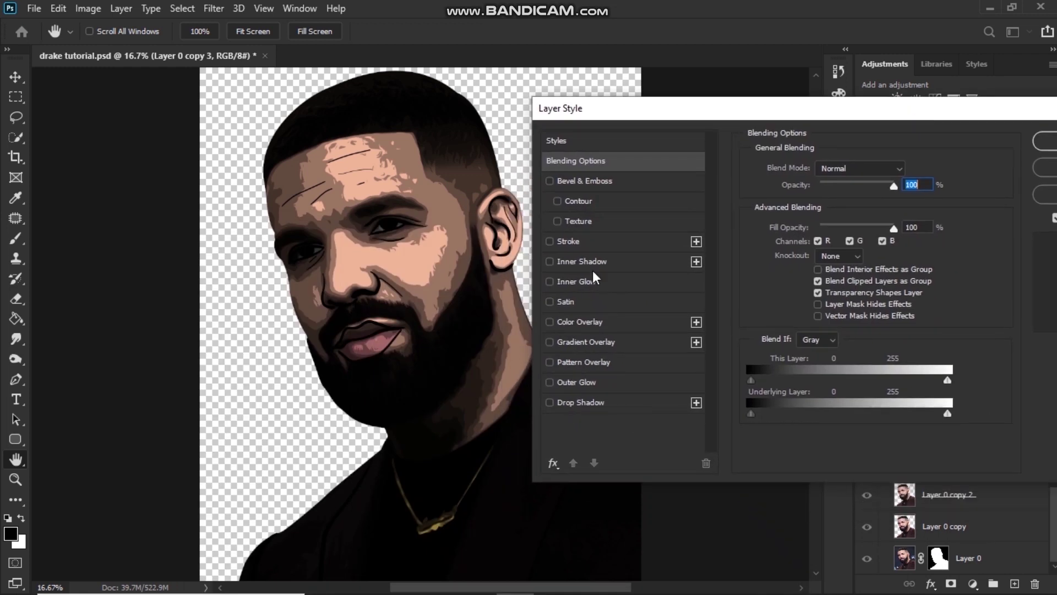
{"action": "left_click", "coordinate": [588, 241]}
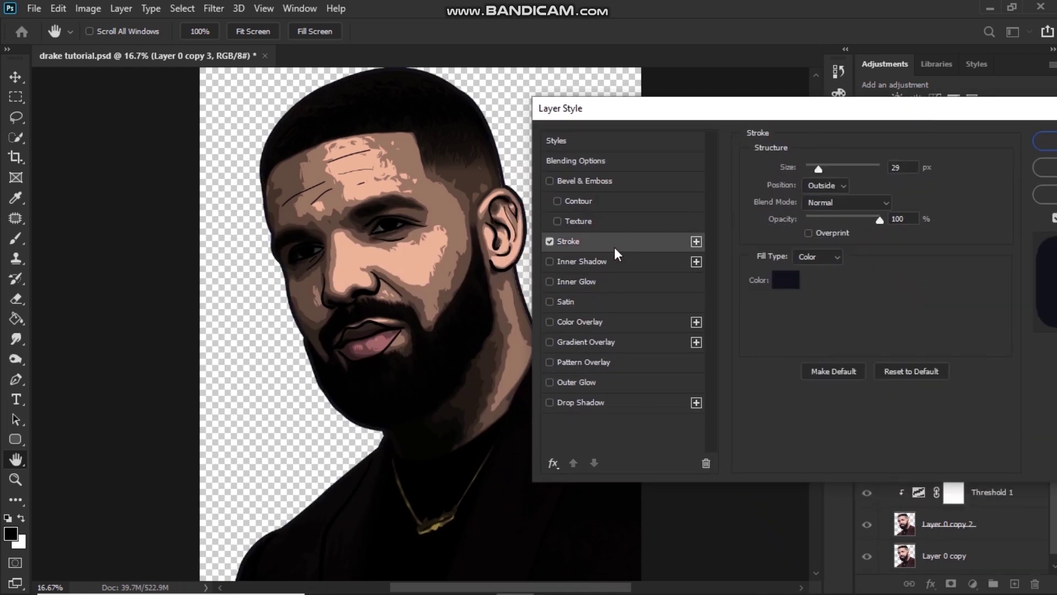
{"action": "left_click", "coordinate": [787, 281]}
{"action": "type", "text": "000000"}
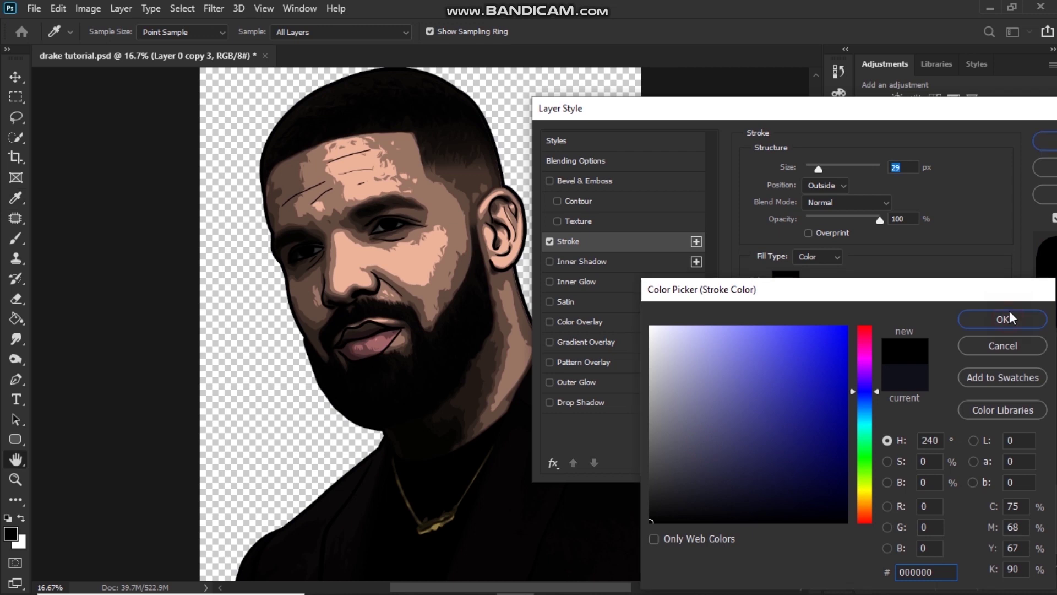
{"action": "left_click", "coordinate": [1005, 319]}
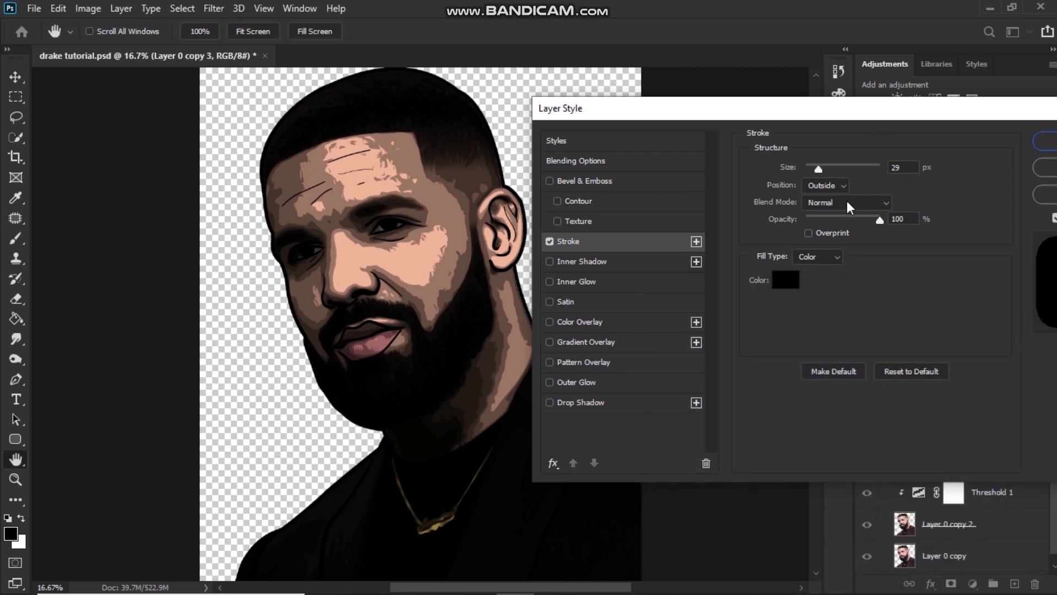
{"action": "left_click_drag", "start_coordinate": [839, 110], "coordinate": [865, 103]}
Add a second Stroke effect to the layer with position Center and a size of 1 px.
{"action": "left_click", "coordinate": [734, 234]}
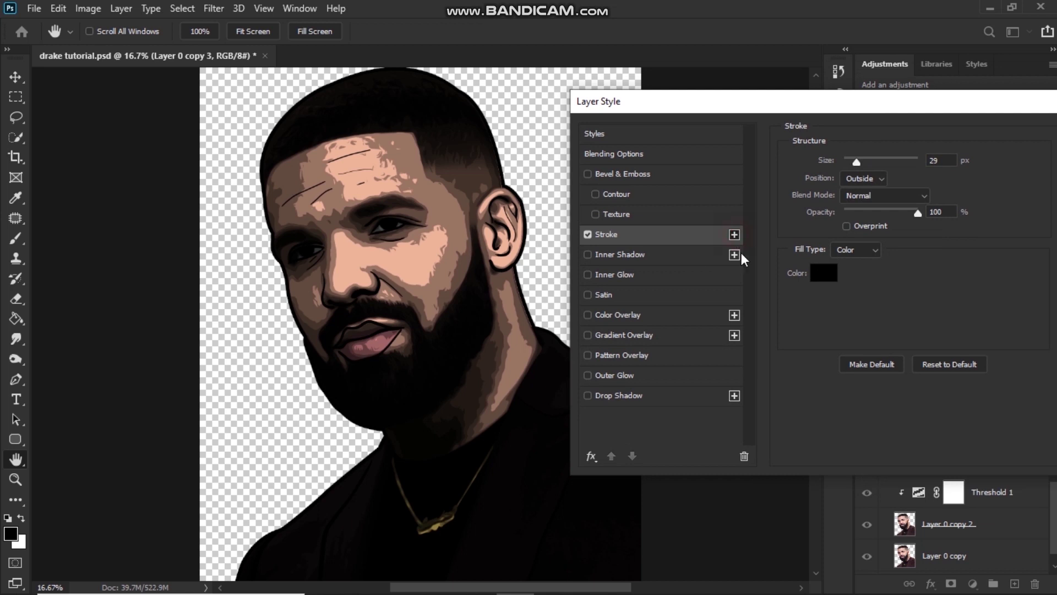
{"action": "left_click", "coordinate": [704, 259]}
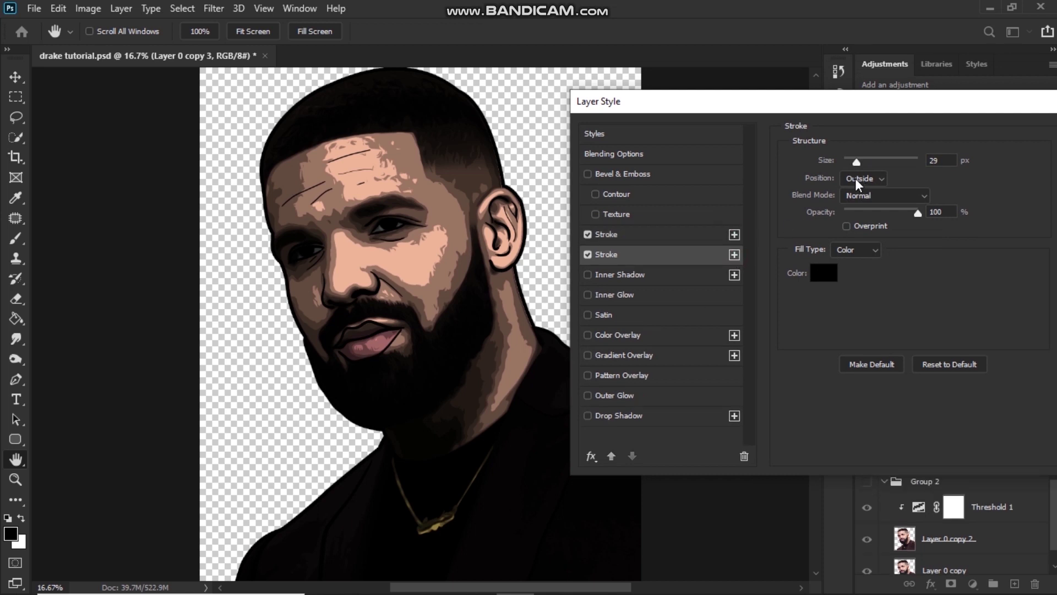
{"action": "left_click", "coordinate": [856, 178]}
{"action": "left_click", "coordinate": [865, 215]}
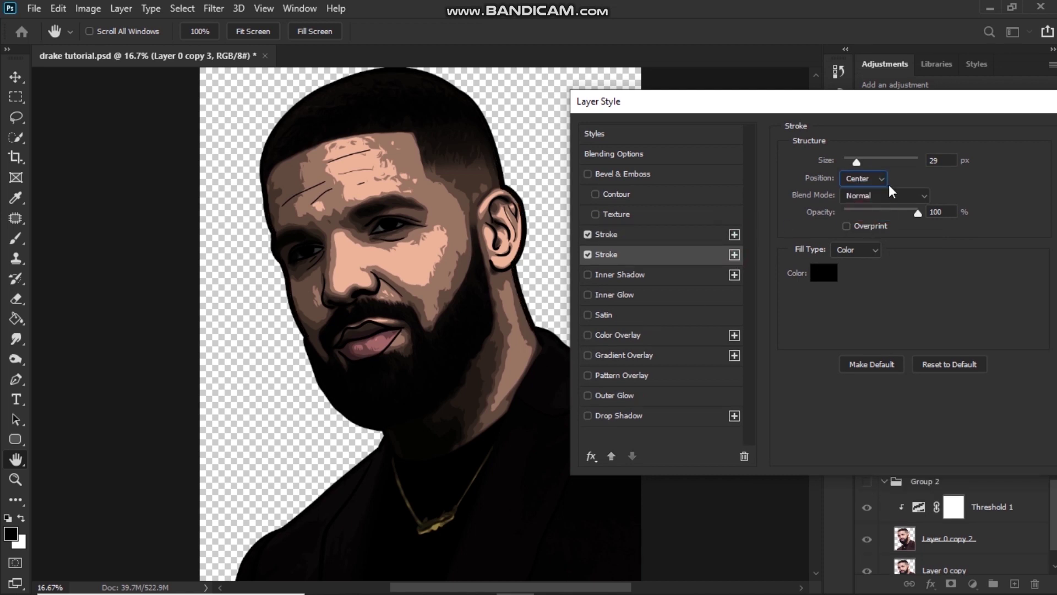
{"action": "left_click_drag", "start_coordinate": [856, 159], "coordinate": [828, 163]}
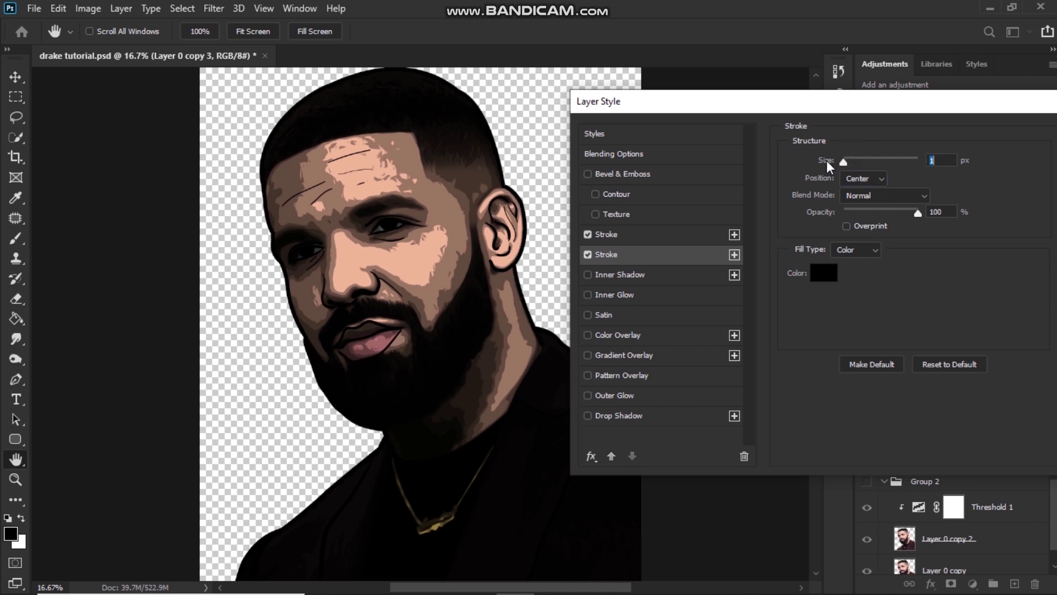
Compare the neck outline with the second stroke off and on, and set that stroke's size to 7 px.
{"action": "left_click", "coordinate": [588, 254]}
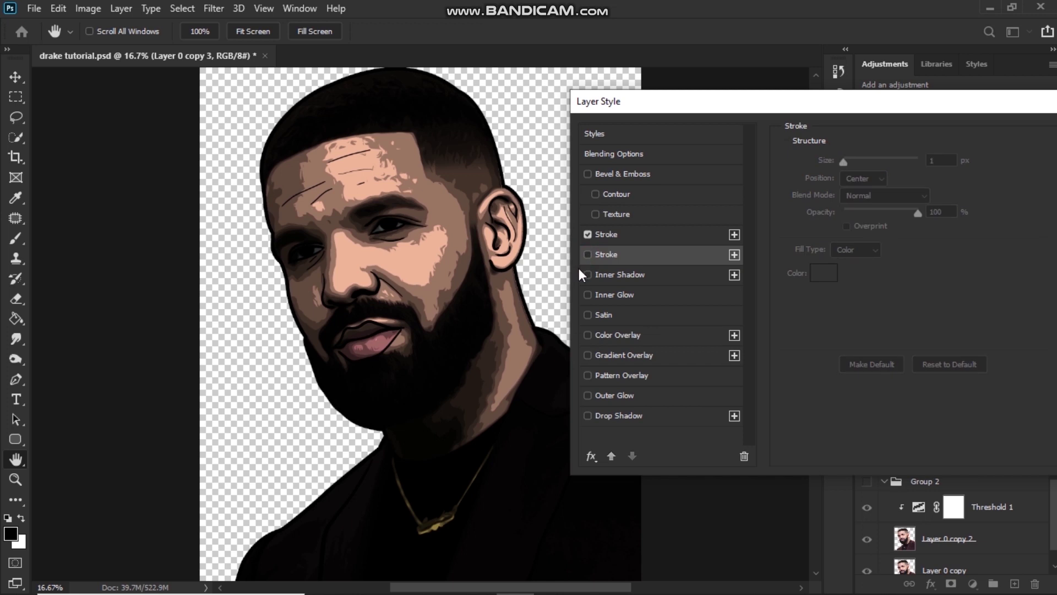
{"action": "left_click", "coordinate": [532, 294]}
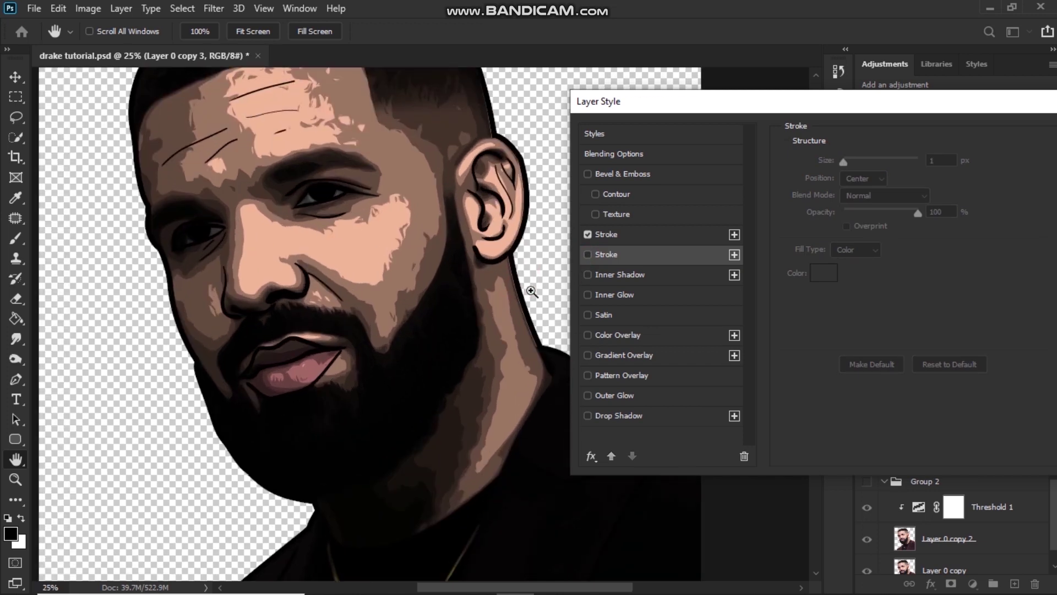
{"action": "left_click", "coordinate": [528, 292]}
{"action": "left_click", "coordinate": [524, 294]}
{"action": "left_click", "coordinate": [524, 295]}
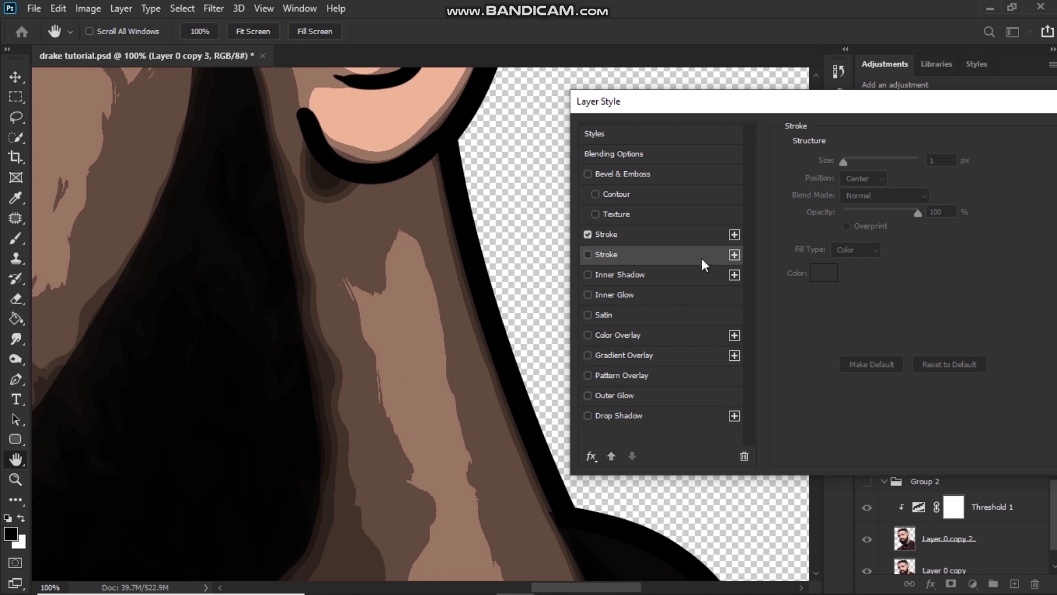
{"action": "left_click", "coordinate": [587, 255]}
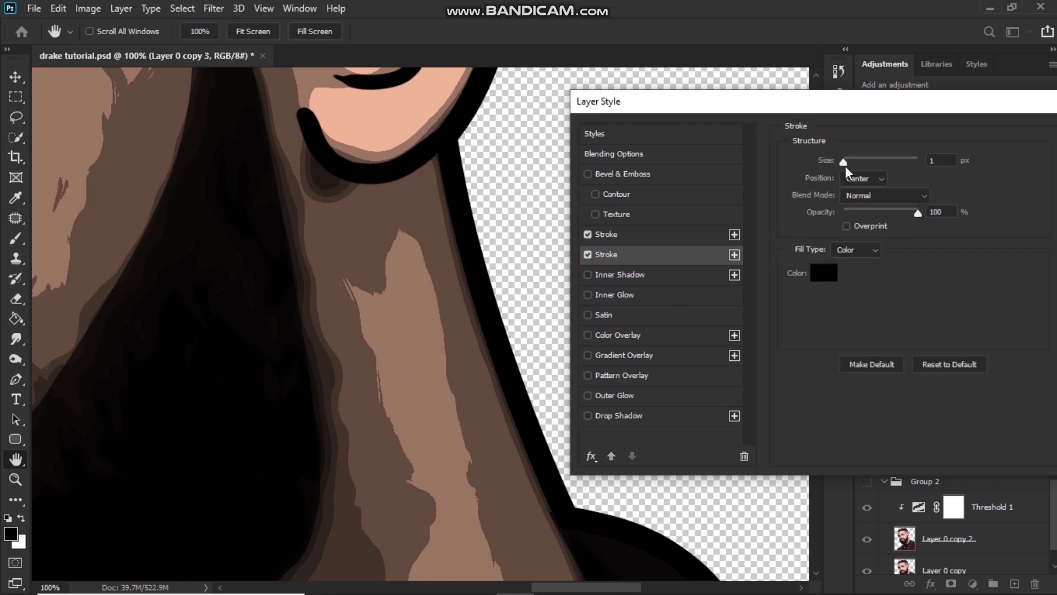
{"action": "mouse_move", "coordinate": [845, 165]}
{"action": "left_mouse_down"}
{"action": "mouse_move", "coordinate": [859, 160]}
{"action": "mouse_move", "coordinate": [850, 164]}
{"action": "left_mouse_up"}
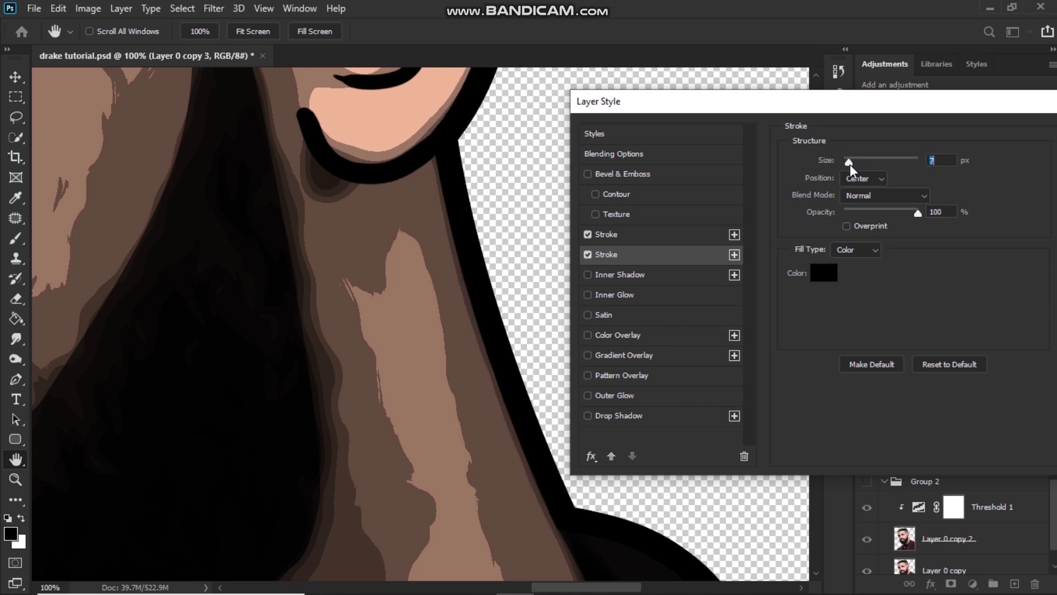
Check the outline on the whole portrait and apply both Stroke effects to Layer 0 copy 3.
{"action": "left_click", "coordinate": [474, 295], "text": "alt"}
{"action": "left_click", "coordinate": [475, 298], "text": "alt"}
{"action": "left_click", "coordinate": [476, 300], "text": "alt"}
{"action": "left_click", "coordinate": [478, 301], "text": "alt"}
{"action": "left_click", "coordinate": [479, 302], "text": "alt"}
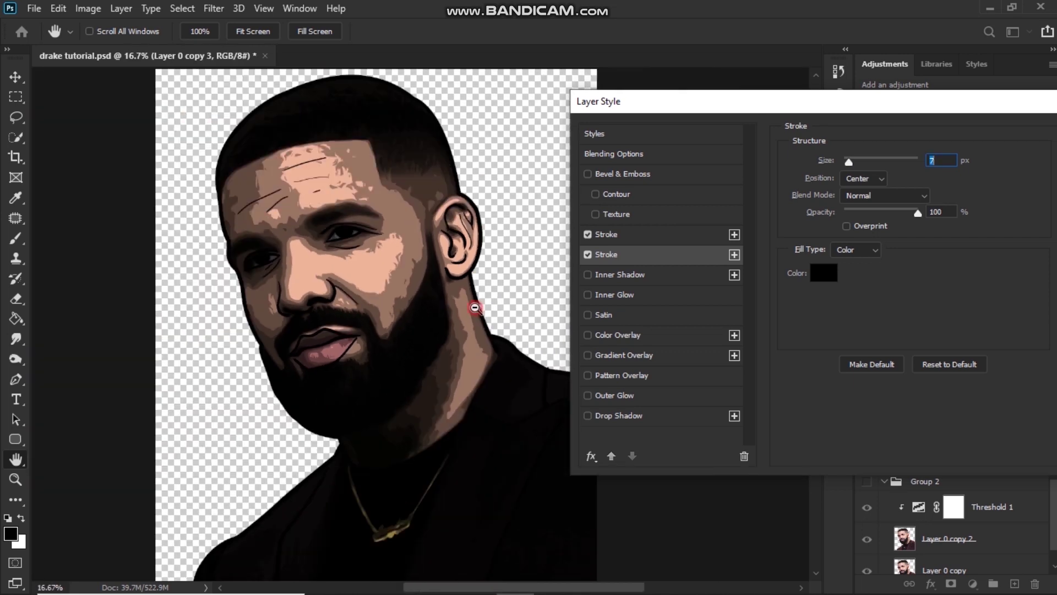
{"action": "left_click", "coordinate": [483, 308], "text": "alt"}
{"action": "left_click_drag", "start_coordinate": [848, 110], "coordinate": [675, 146]}
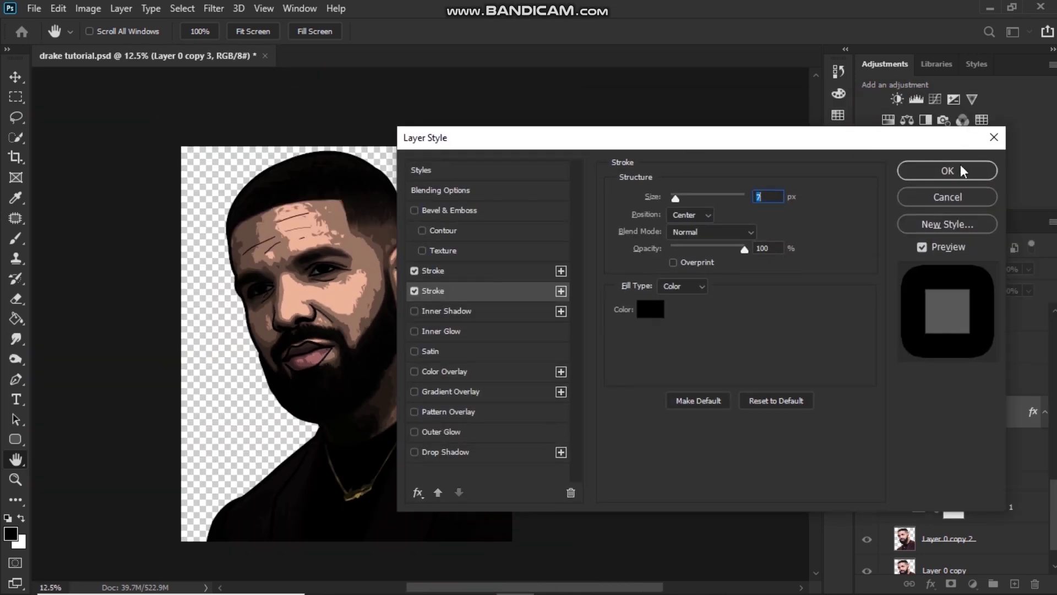
{"action": "left_click", "coordinate": [948, 171]}
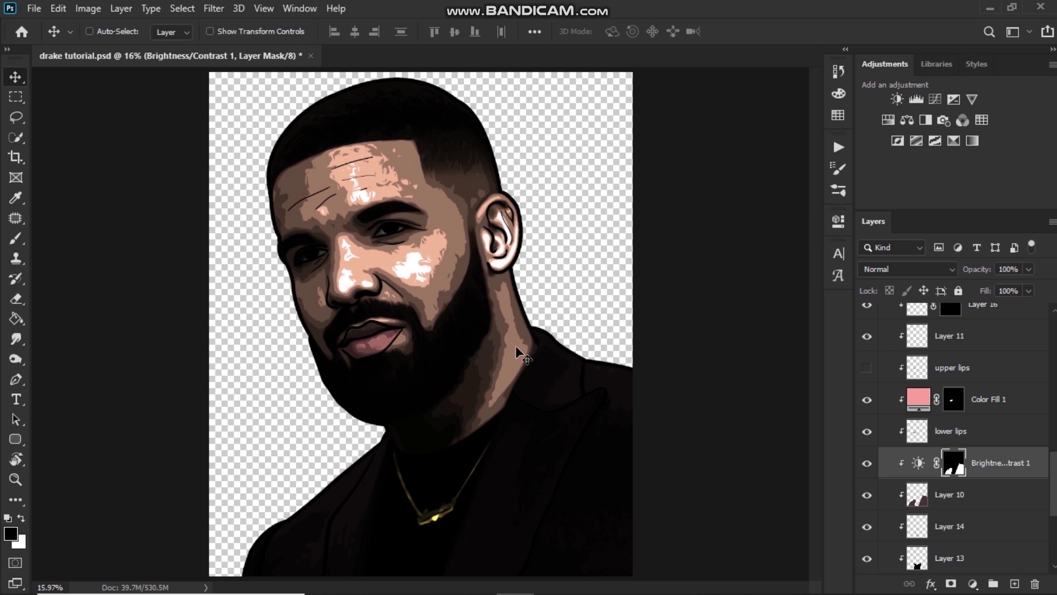
Collapse Group 1 and delete the hidden Threshold 1 adjustment together with Layer 0 copy 2.
{"action": "left_click_drag", "start_coordinate": [1053, 482], "coordinate": [1055, 331]}
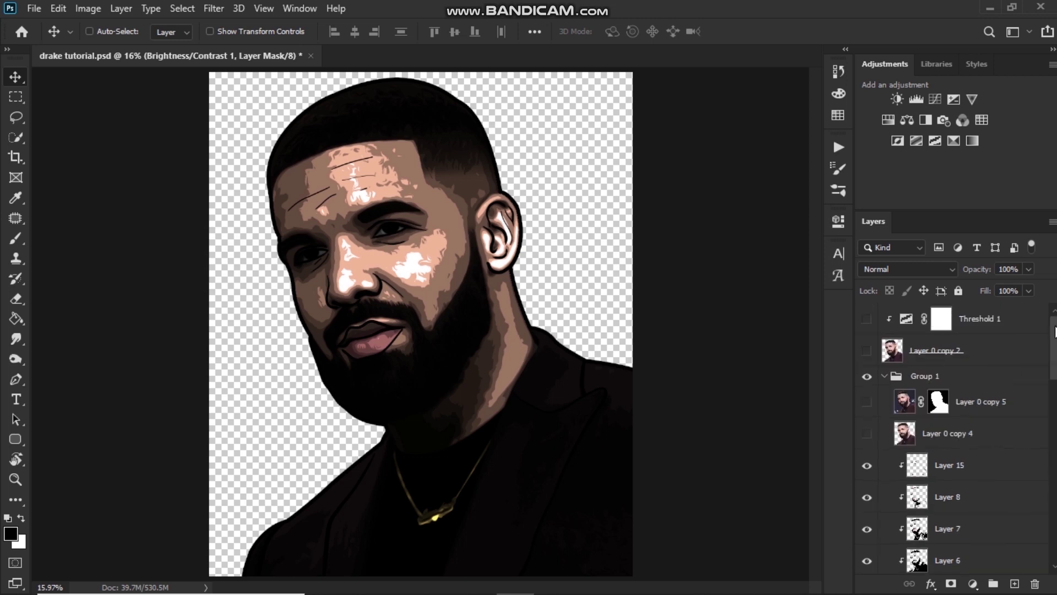
{"action": "left_click", "coordinate": [884, 376]}
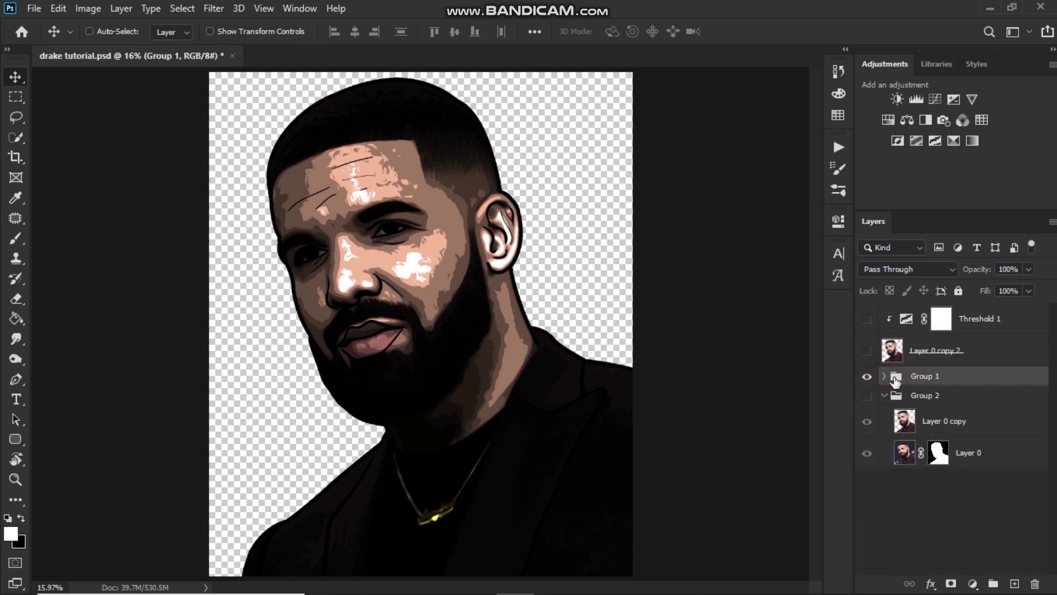
{"action": "left_click", "coordinate": [993, 325]}
{"action": "left_click", "coordinate": [1006, 351], "text": "shift"}
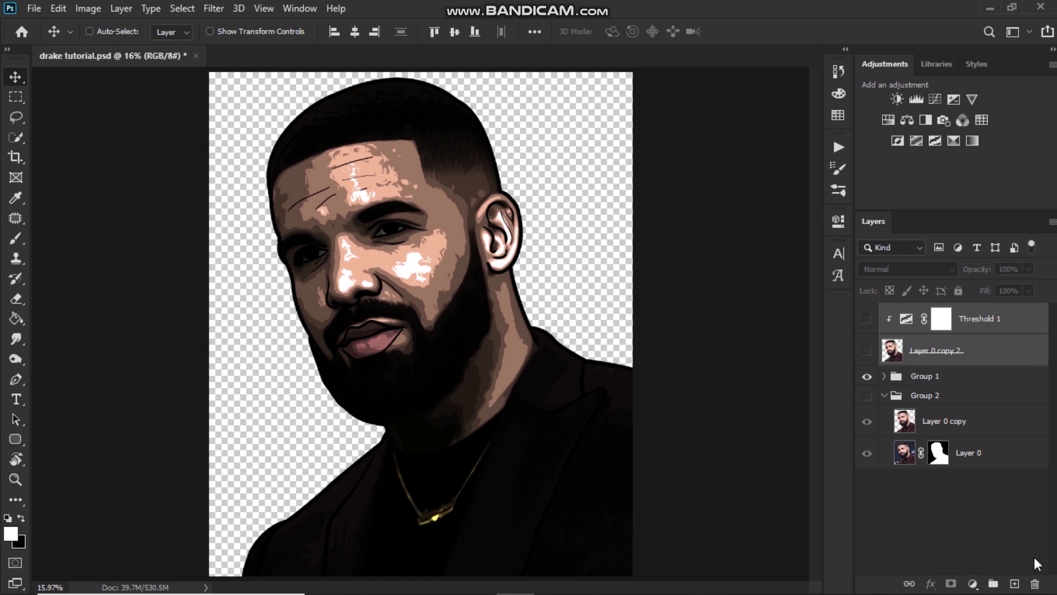
{"action": "left_click", "coordinate": [1035, 584]}
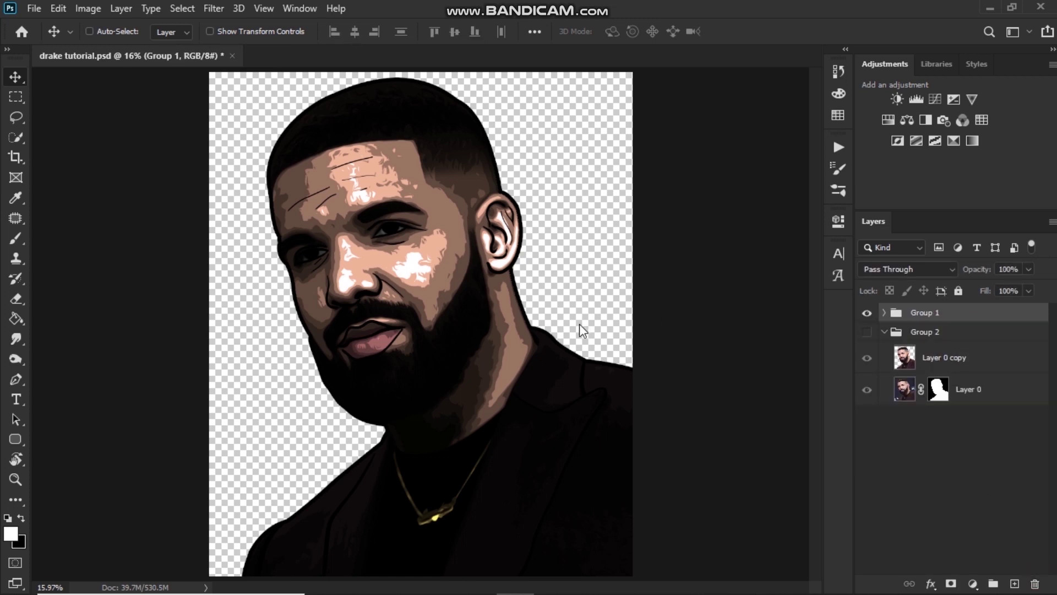
Save the document and add a new empty layer directly above the collapsed Group 2.
{"action": "key", "text": "ctrl+s"}
{"action": "left_click", "coordinate": [884, 332]}
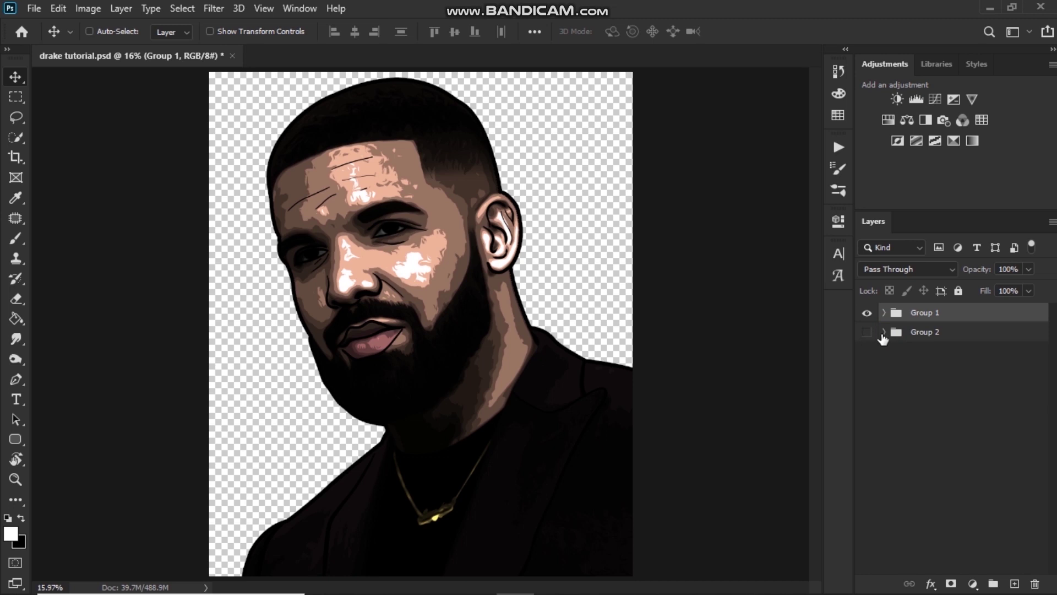
{"action": "left_click", "coordinate": [961, 332]}
{"action": "left_click", "coordinate": [1015, 583]}
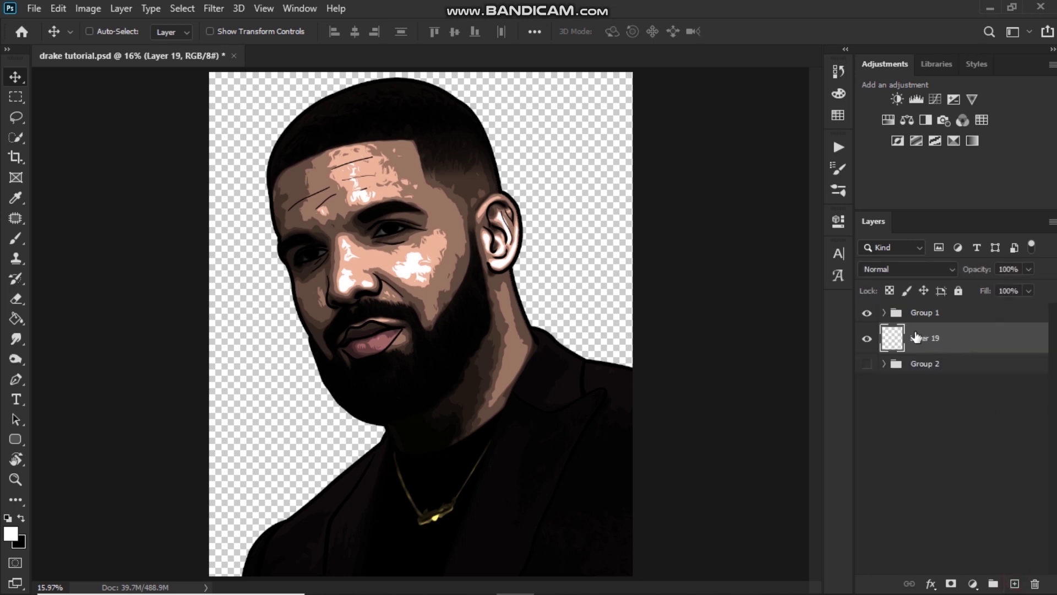
Try a pink swatch fill on the new layer and replace it with a light green Pastel swatch as the background.
{"action": "left_click", "coordinate": [837, 114]}
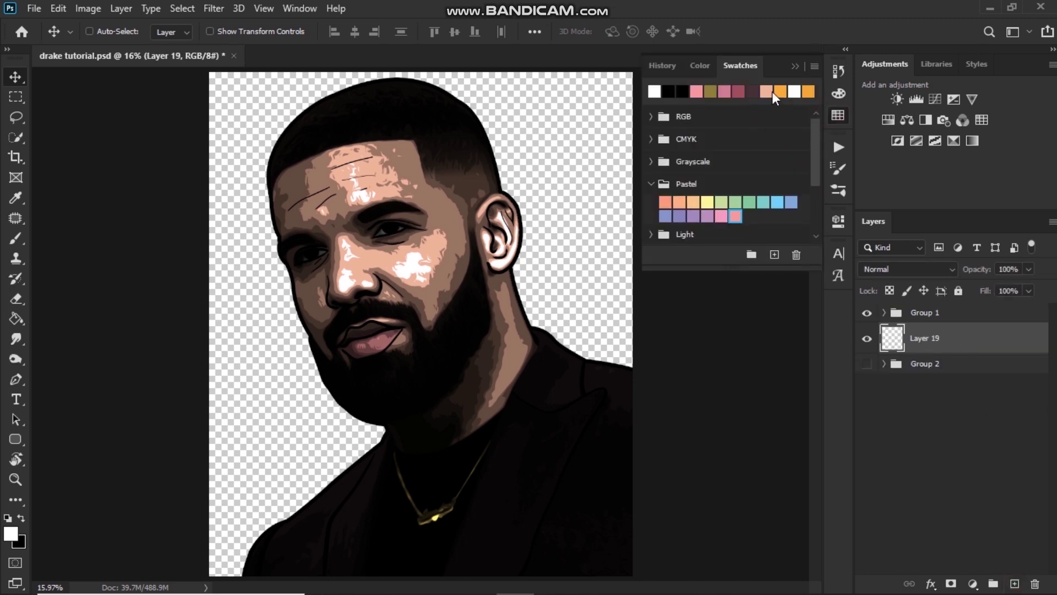
{"action": "left_click", "coordinate": [725, 91]}
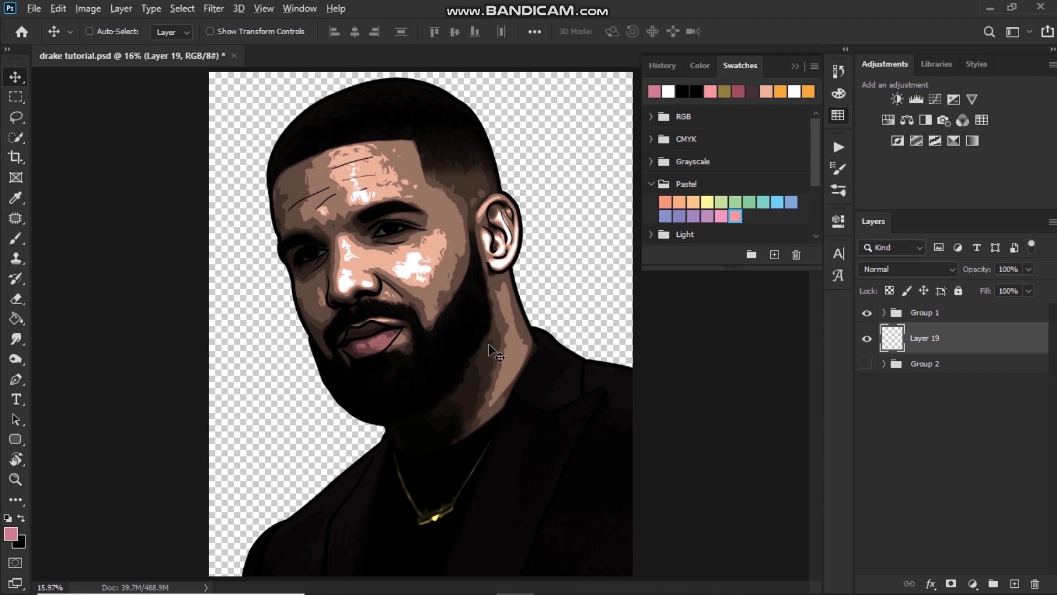
{"action": "key", "text": "alt+BackSpace"}
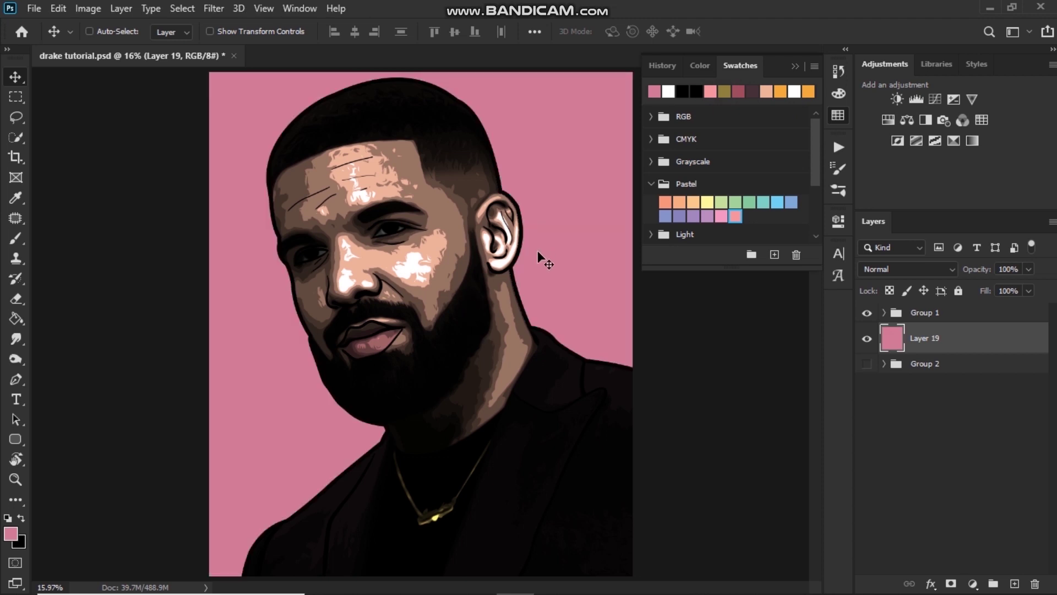
{"action": "left_click", "coordinate": [736, 202]}
{"action": "key", "text": "alt+BackSpace"}
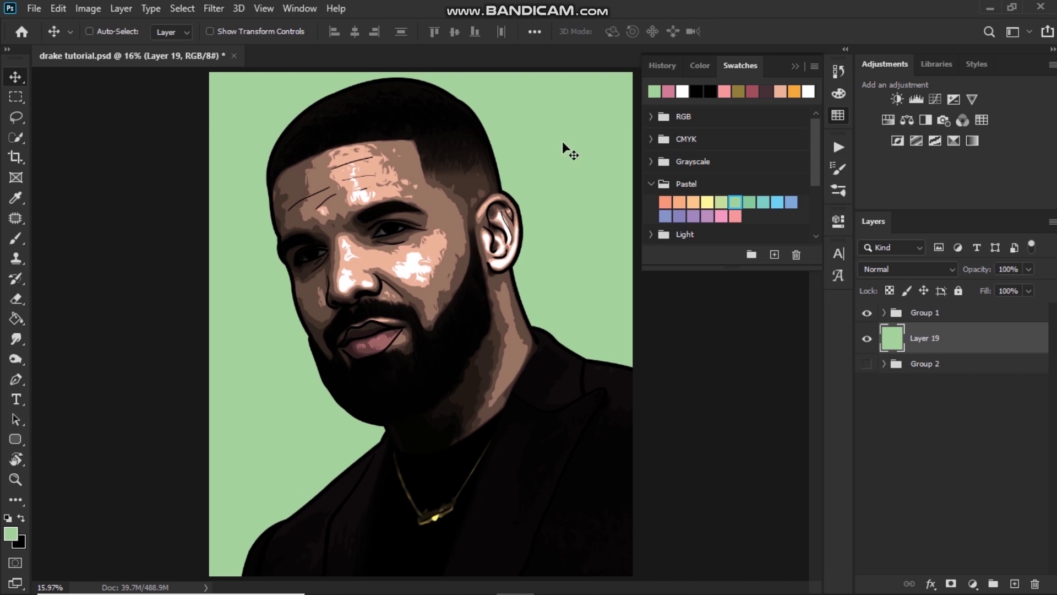
{"action": "left_click", "coordinate": [795, 66]}
Stamp all visible layers into a new layer above Group 1 and apply the Film Grain filter to it with Grain 2.
{"action": "key", "text": "alt+bracketright"}
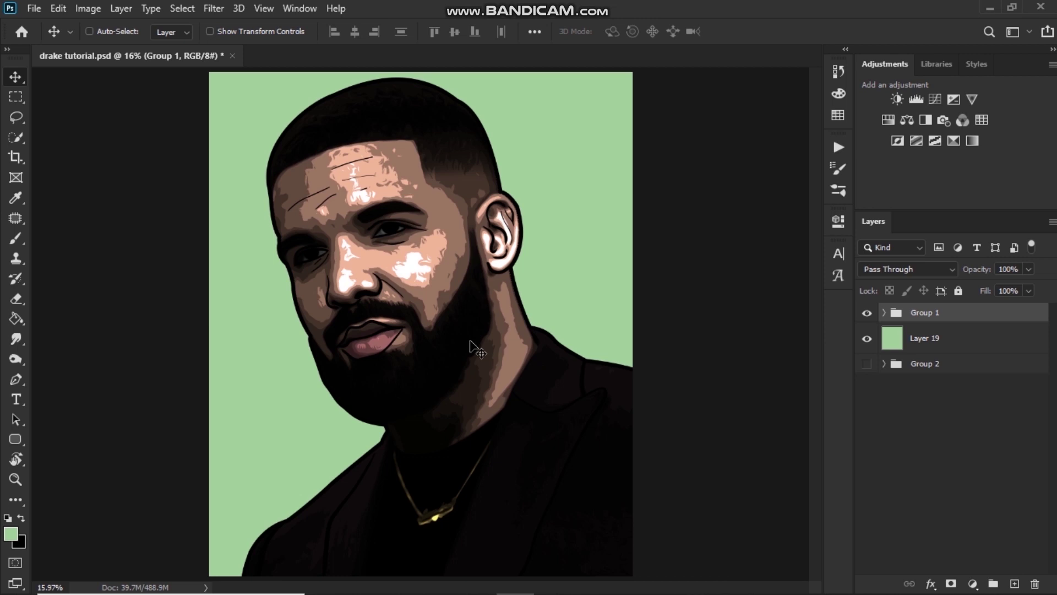
{"action": "key", "text": "ctrl"}
{"action": "left_click", "coordinate": [212, 10]}
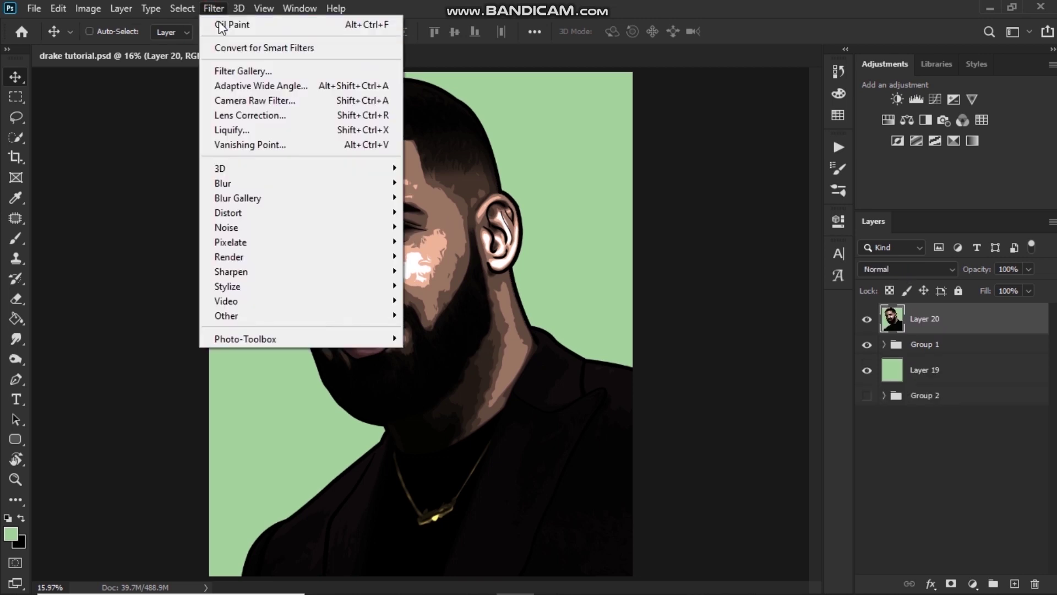
{"action": "left_click", "coordinate": [264, 72]}
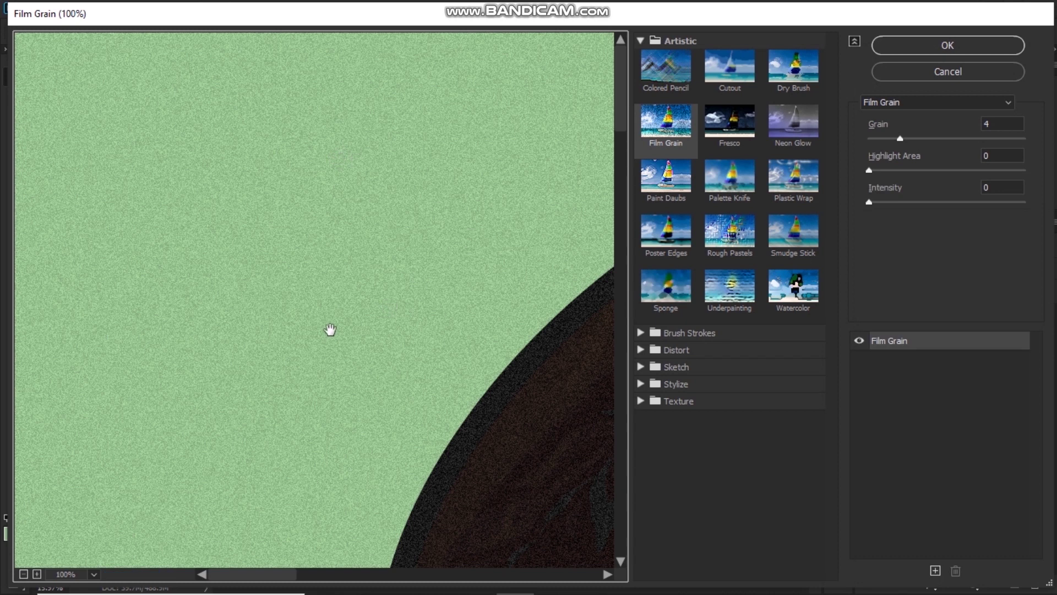
{"action": "key", "text": "ctrl+0"}
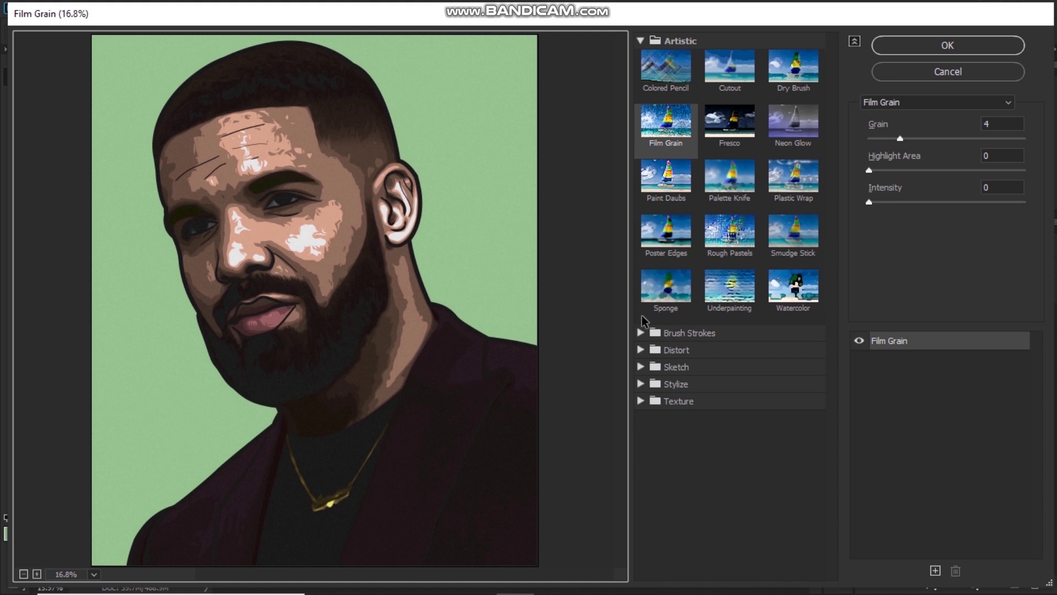
{"action": "left_click_drag", "start_coordinate": [897, 141], "coordinate": [886, 144]}
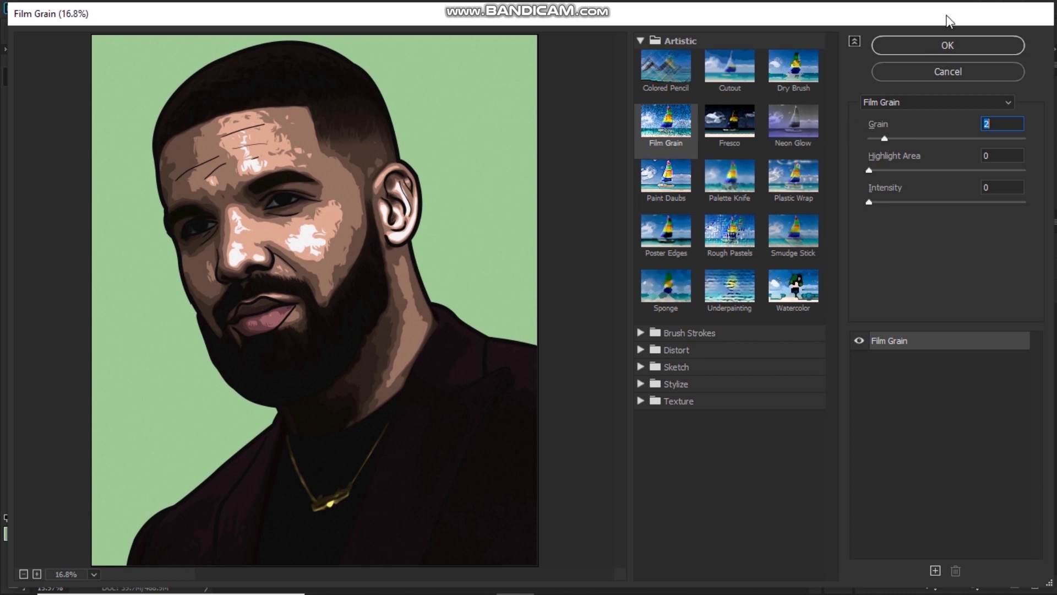
{"action": "left_click", "coordinate": [949, 48]}
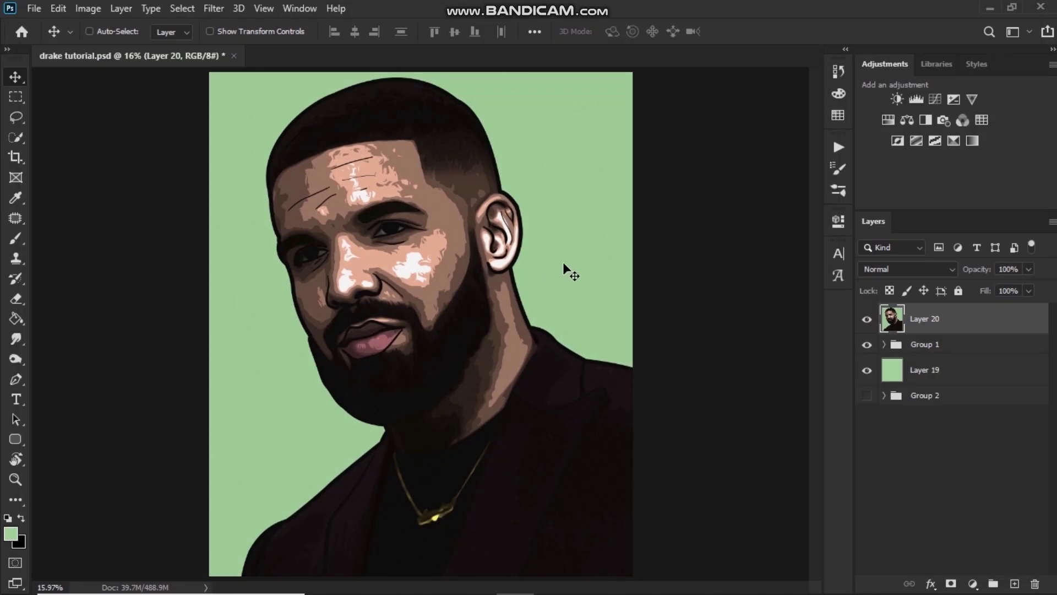